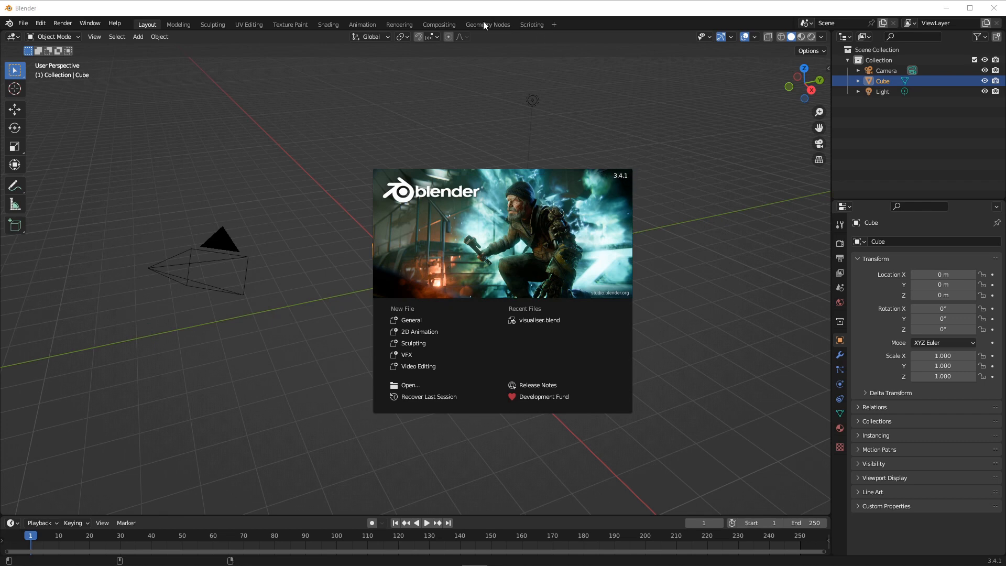
Create a new geometry node tree on the default cube in the Geometry Nodes workspace and delete its Group Input node.
click(640, 178)
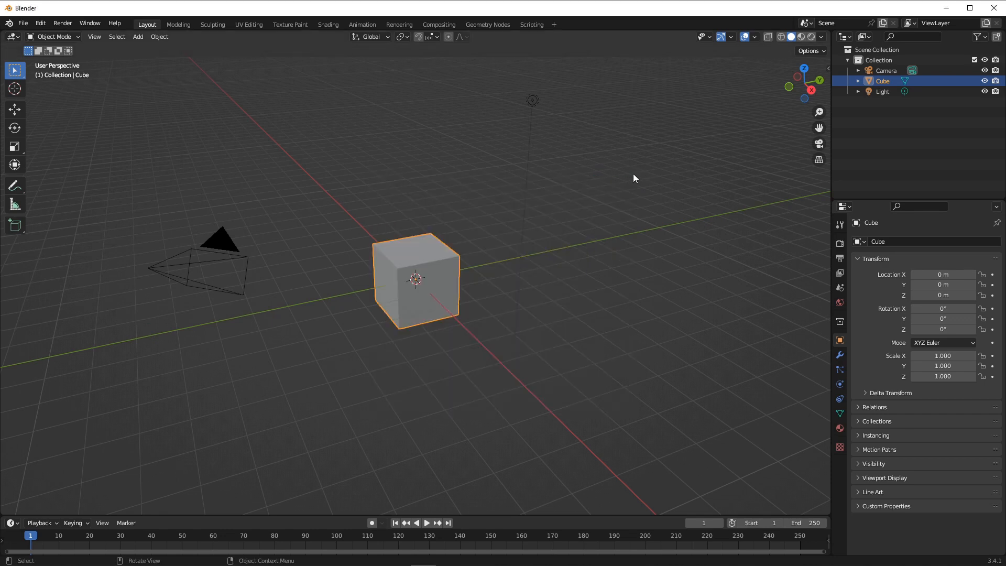
middle_drag(451, 254, 425, 238)
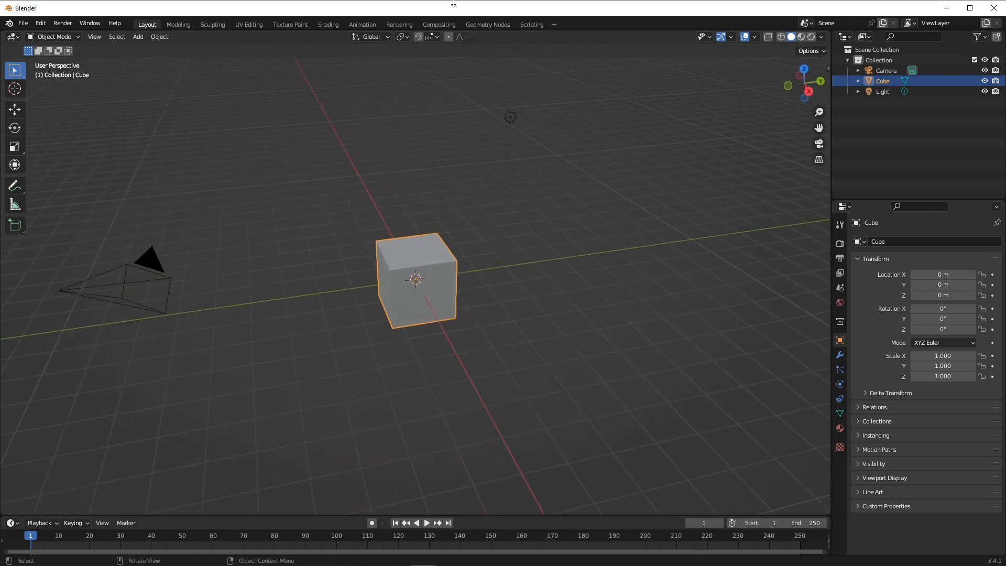
click(474, 24)
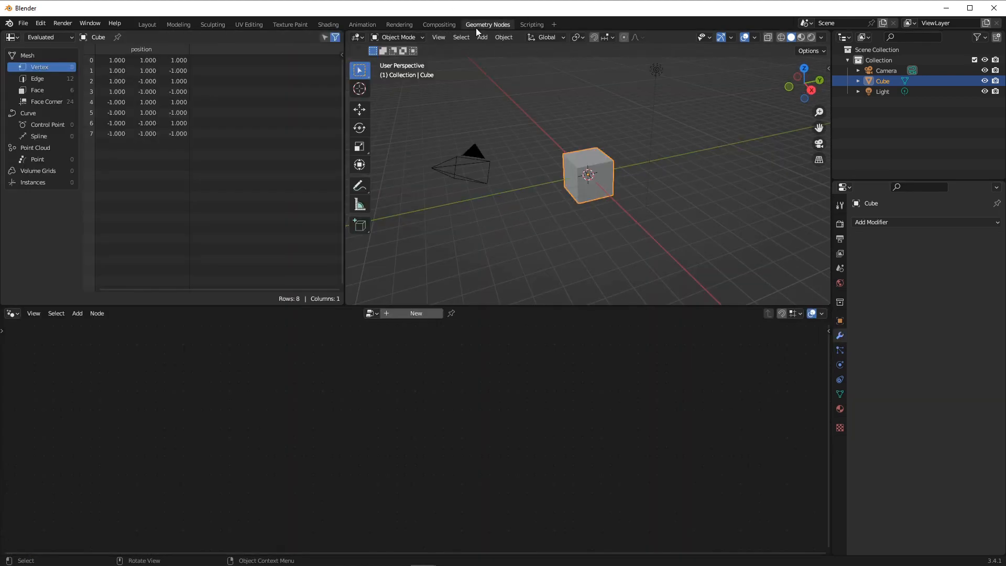
click(389, 313)
click(298, 442)
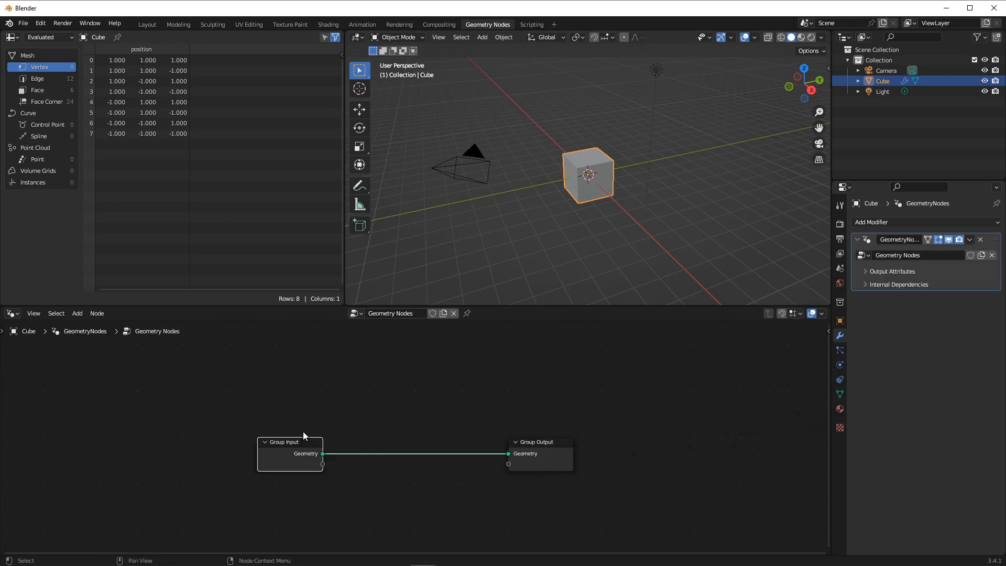
key(Delete)
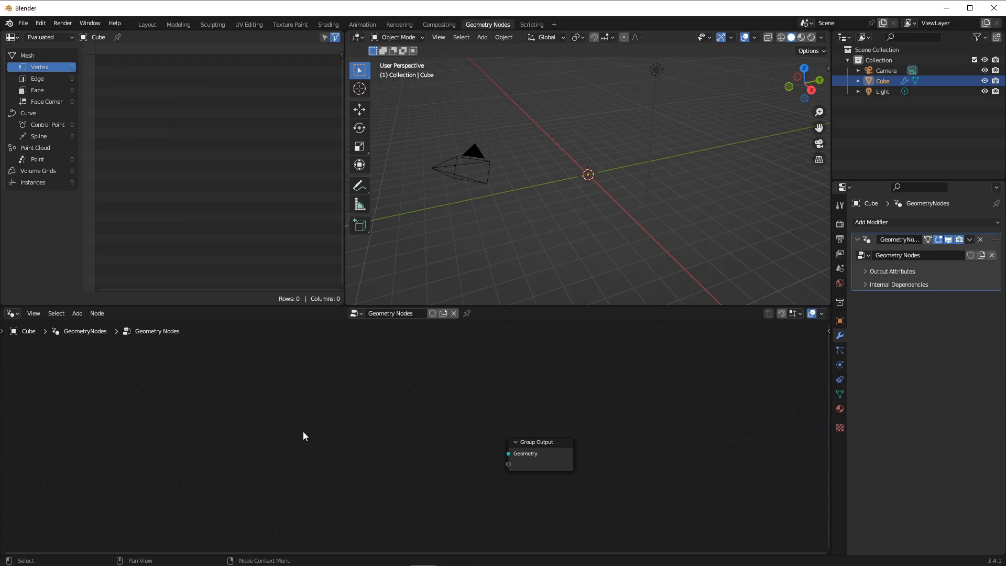
Add a Mesh Circle node and connect its Mesh output to the Group Output's Geometry input.
key(shift+a)
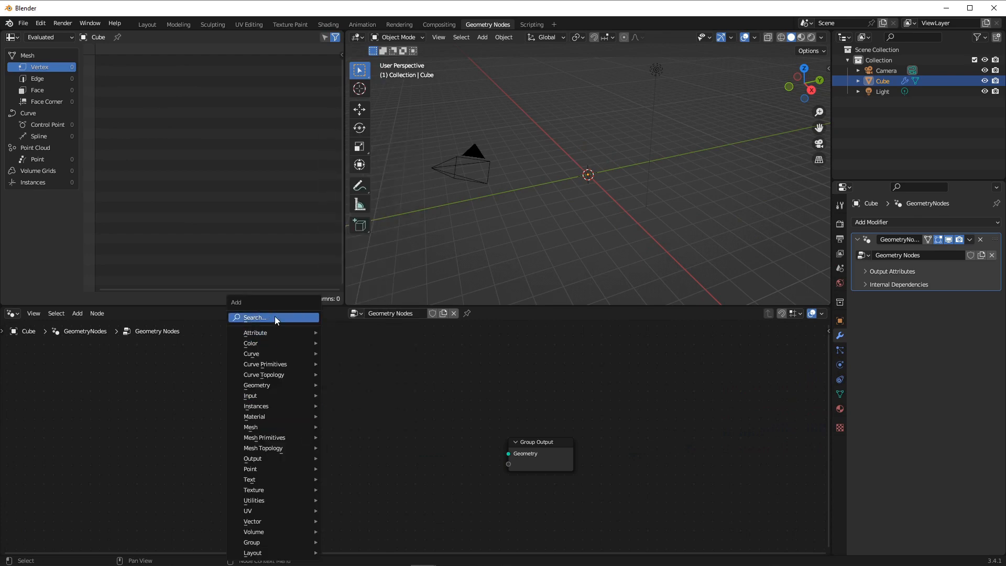
click(275, 317)
text(MESH C)
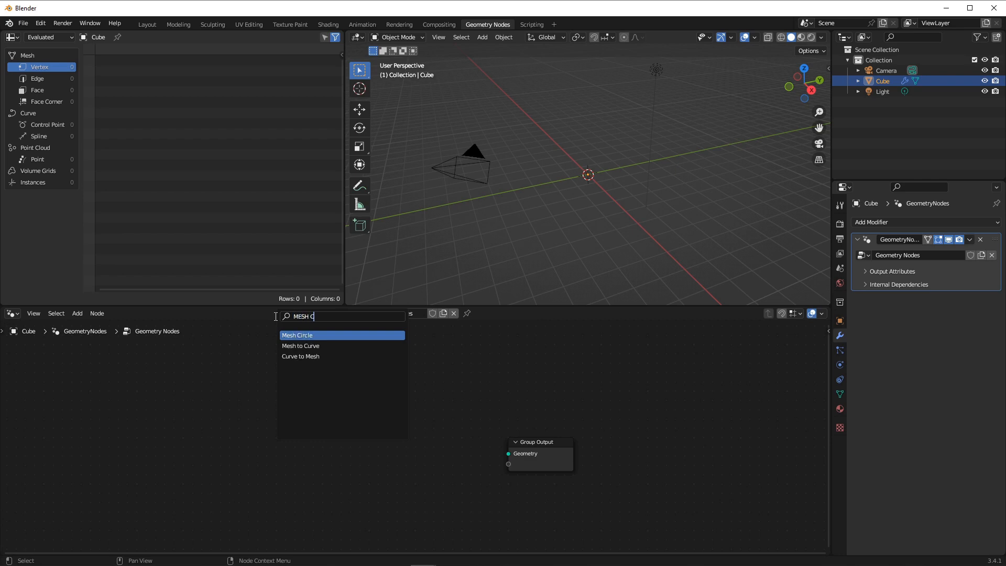
key(Return)
click(247, 402)
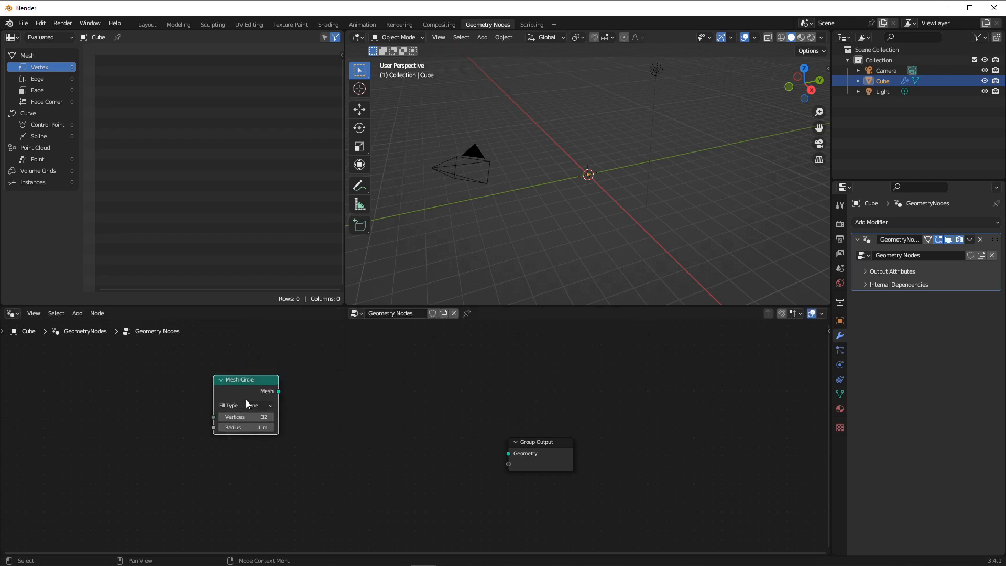
drag(278, 391, 509, 453)
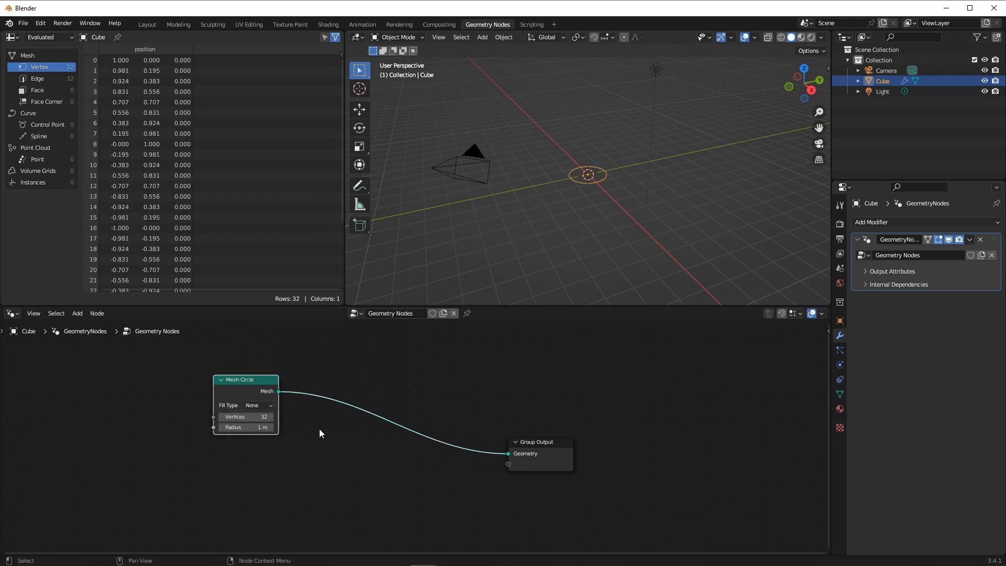
Insert an Instance on Points node into the link between Mesh Circle and Group Output.
scroll(289, 429, up, 2)
scroll(587, 193, up, 5)
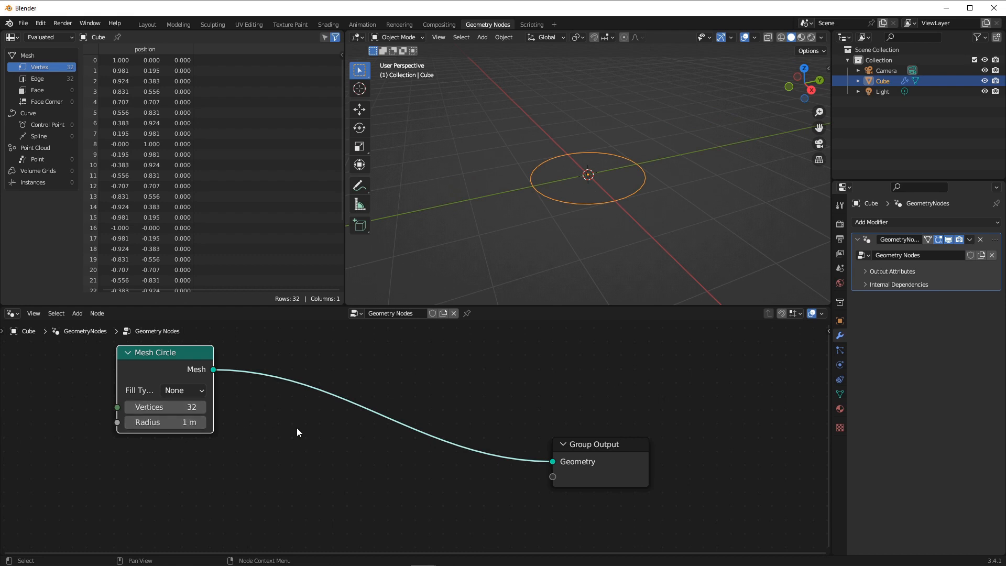
click(271, 422)
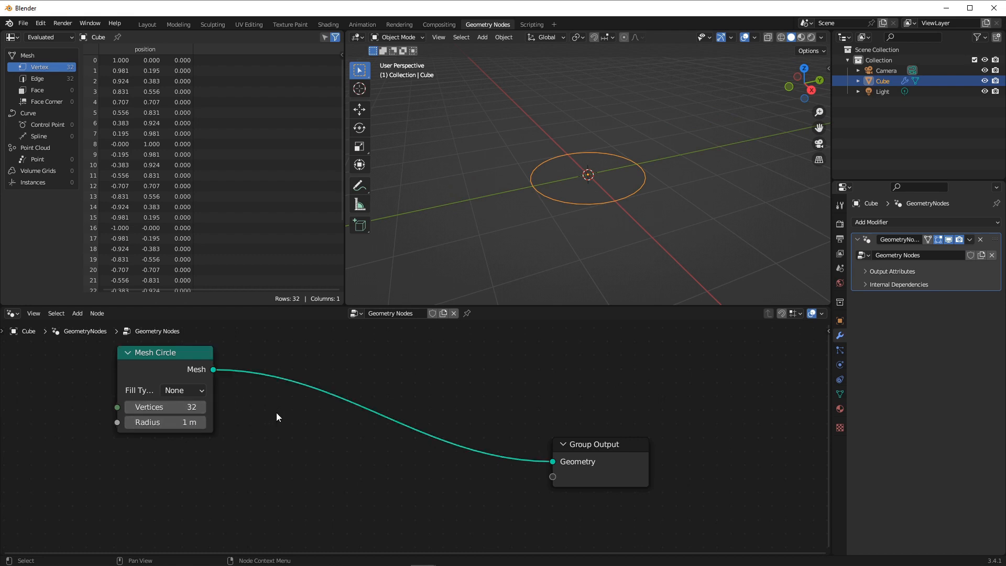
key(shift+a)
click(244, 315)
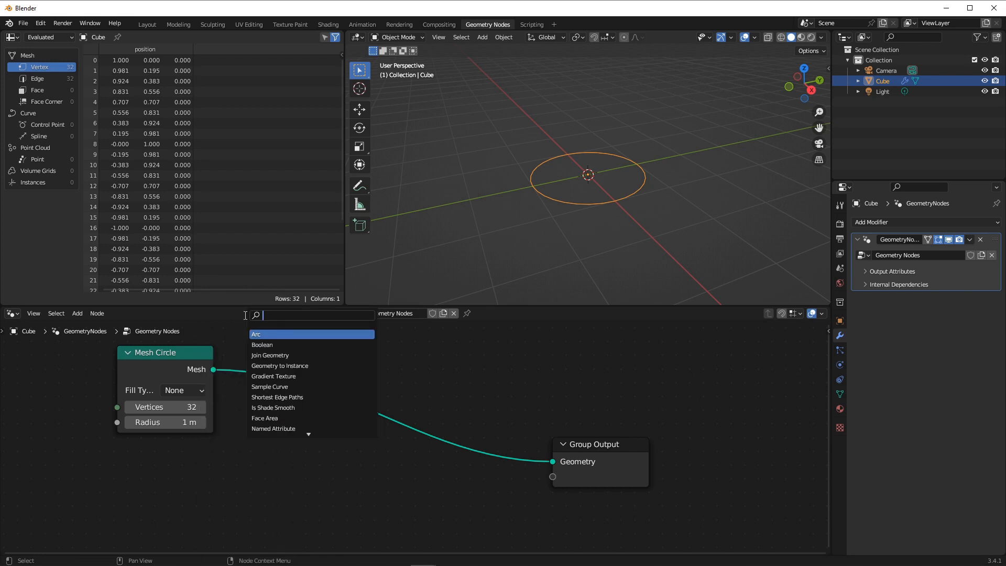
text(INS)
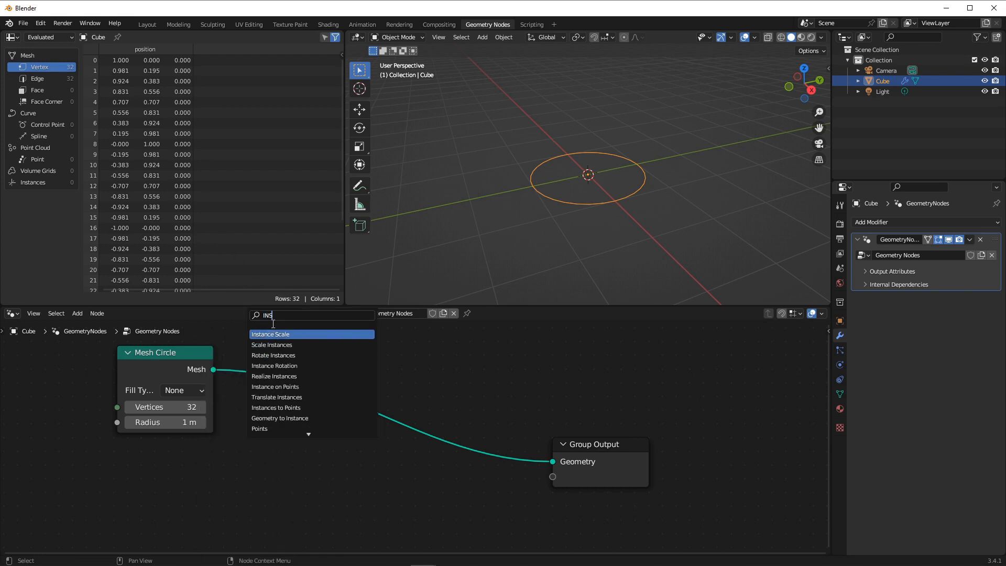
text(TANCE)
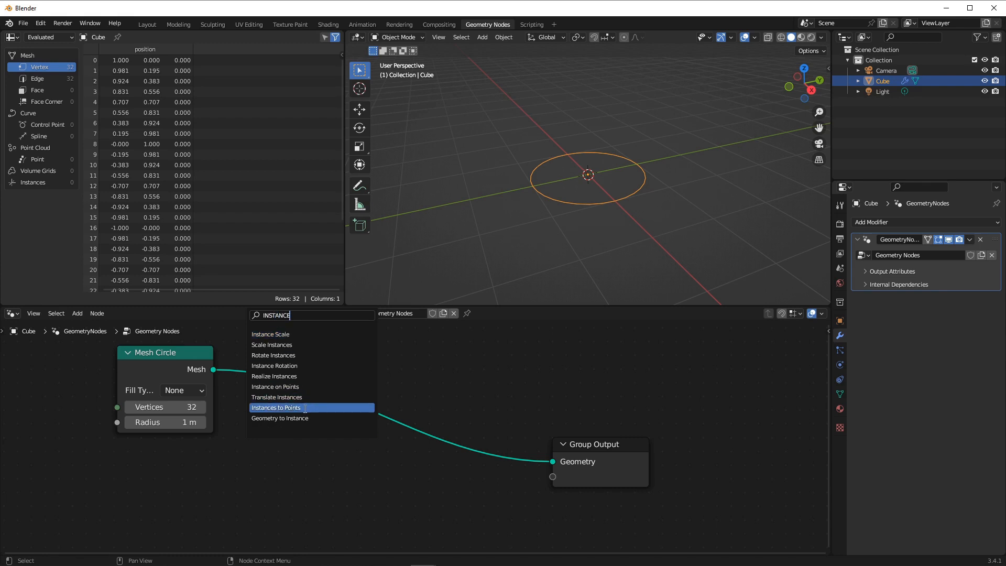
click(283, 387)
click(358, 417)
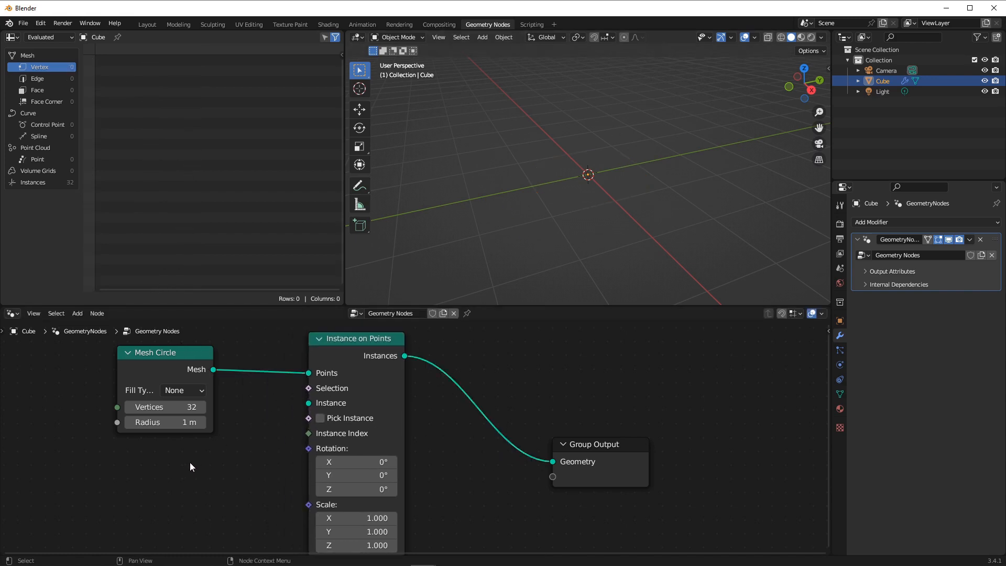
Add a Cube mesh node below Mesh Circle and connect its Mesh output to the Instance input of Instance on Points.
key(shift+a)
mouse_move(190, 462)
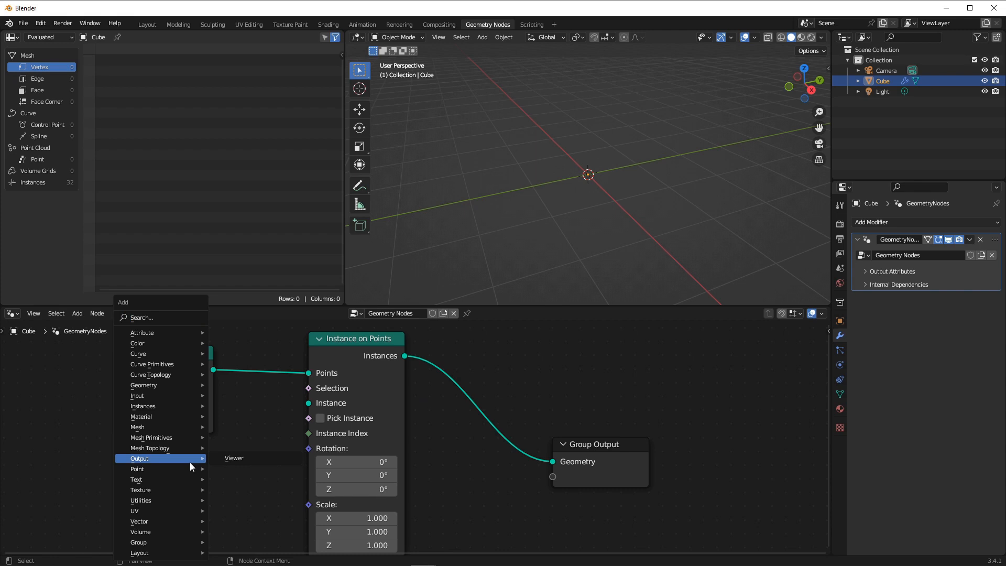
click(152, 317)
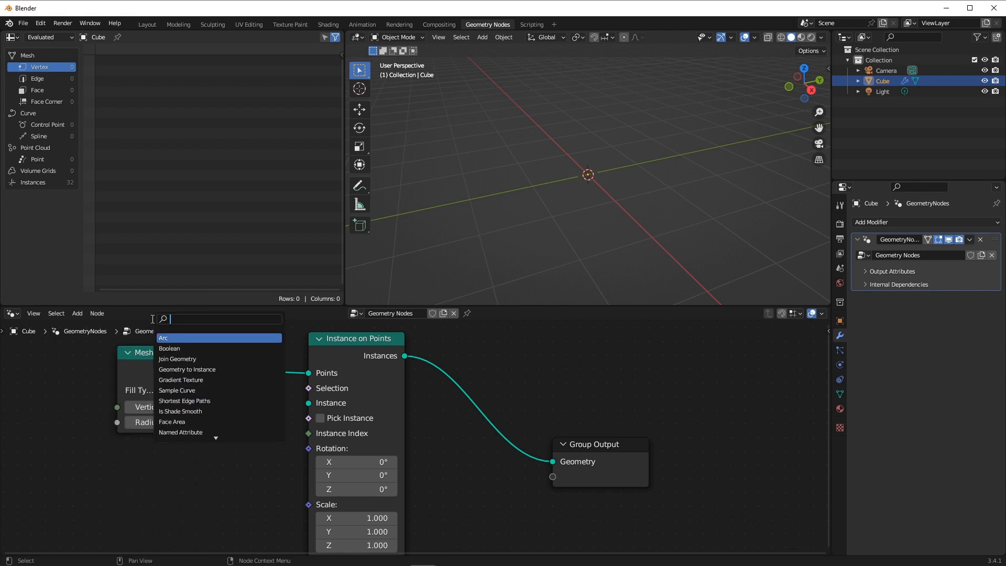
text(CUBES)
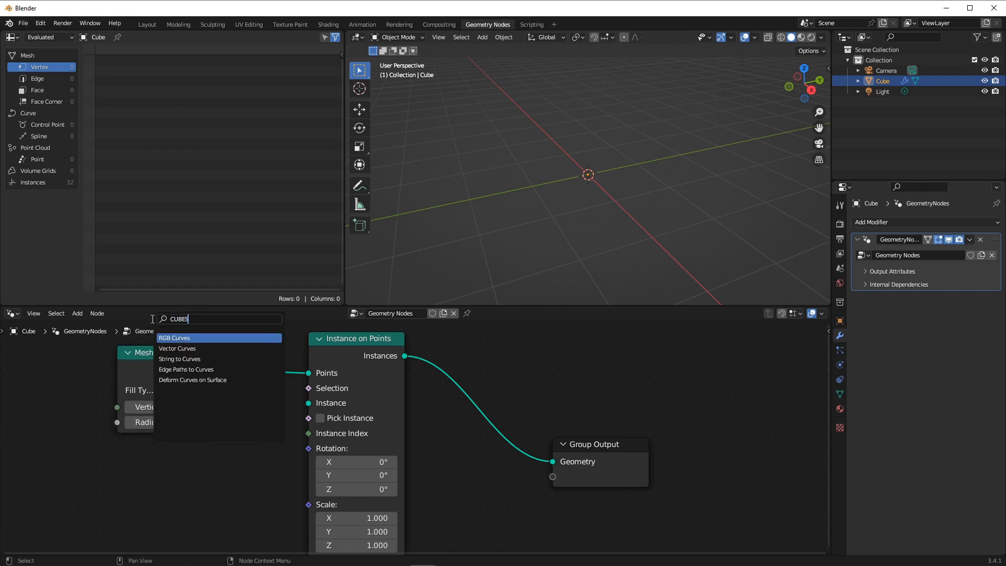
key(BackSpace)
key(Return)
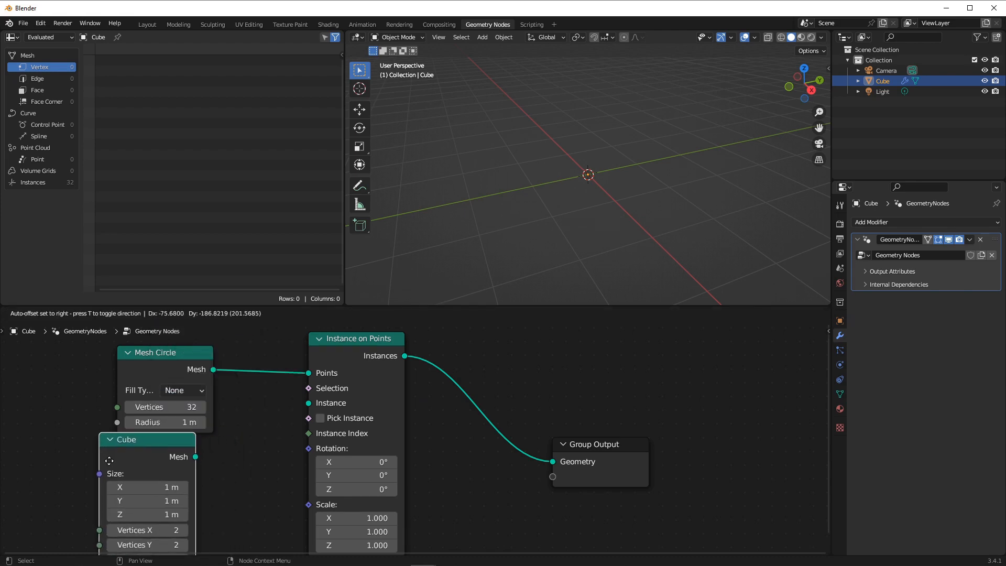
click(112, 473)
drag(191, 468, 304, 406)
Set the Cube node's X, Y and Z size to 0.1 m and reposition the node beneath Mesh Circle.
middle_drag(291, 462, 483, 400)
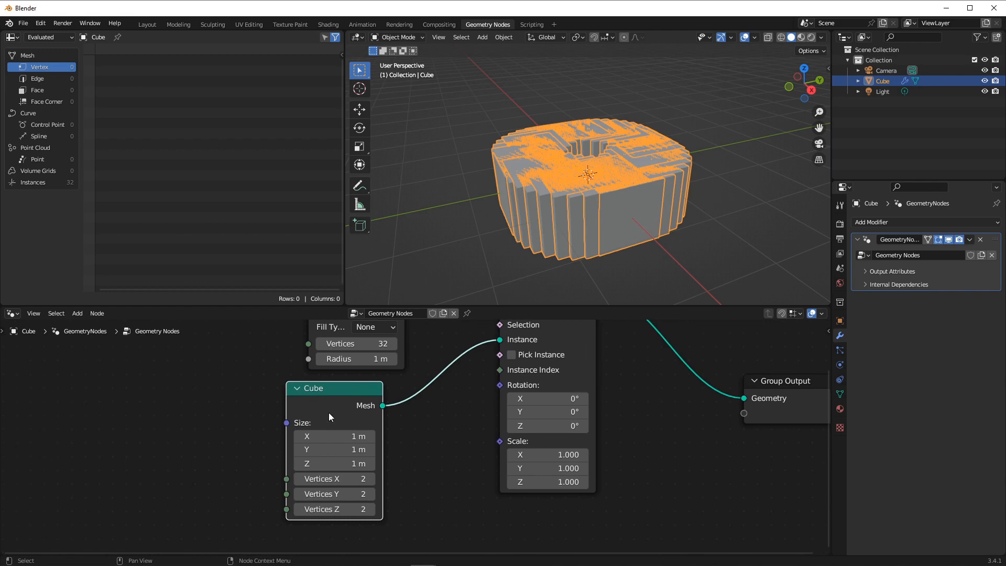
drag(321, 397, 247, 420)
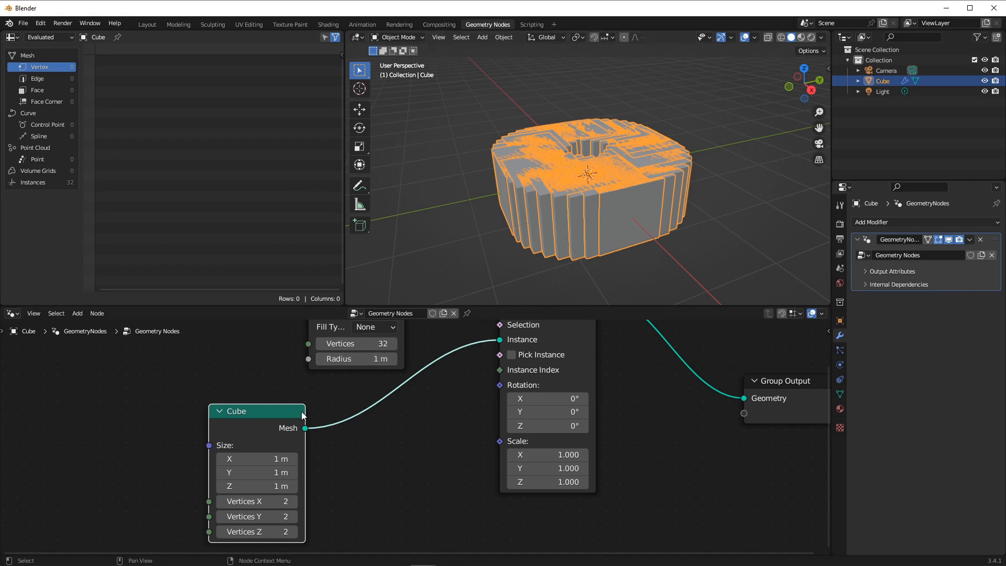
drag(277, 458, 277, 486)
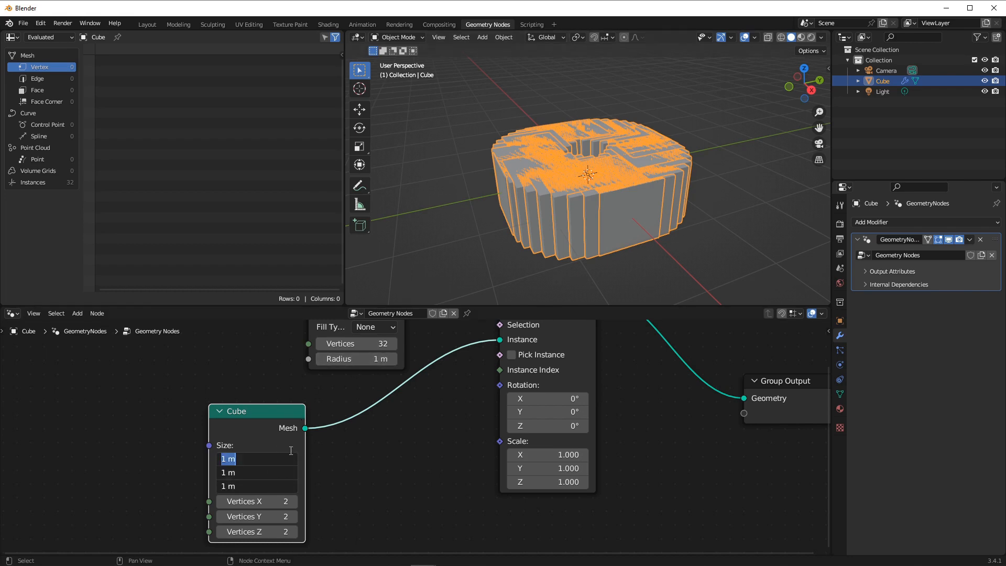
text(0.1)
key(Return)
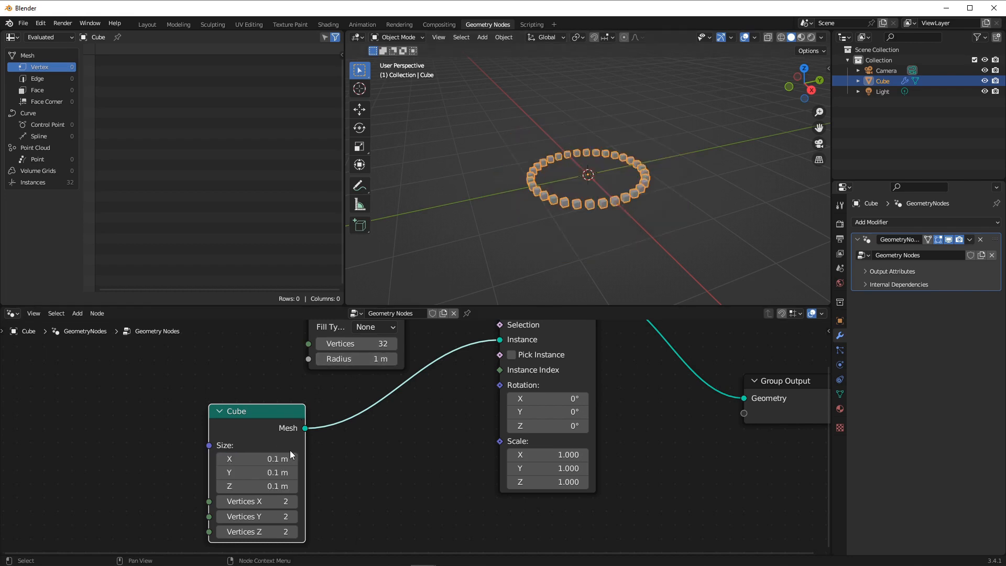
drag(270, 409, 307, 397)
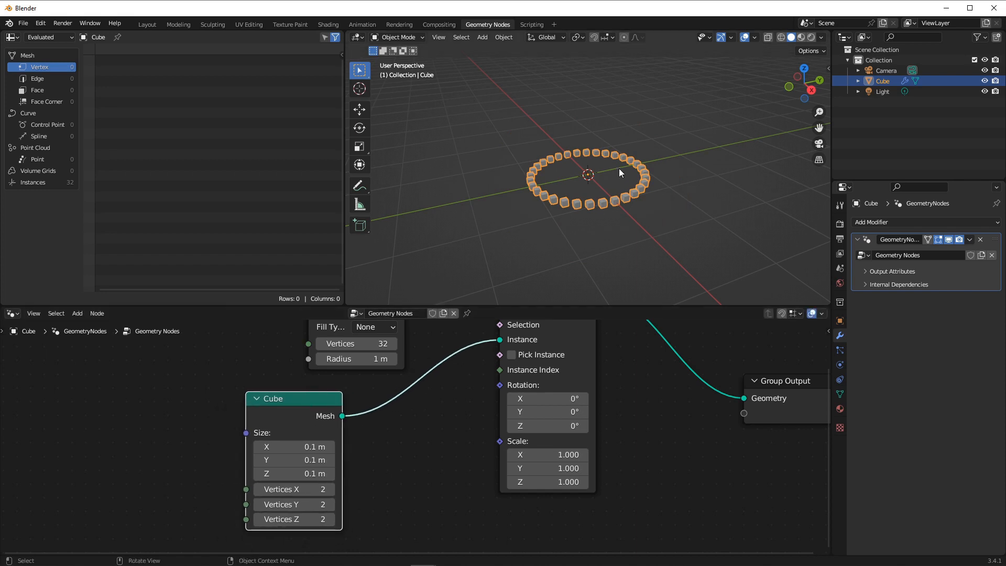
Add a Normal node, collapse the Cube node, and place the Normal node directly beneath it.
middle_drag(618, 168, 605, 196)
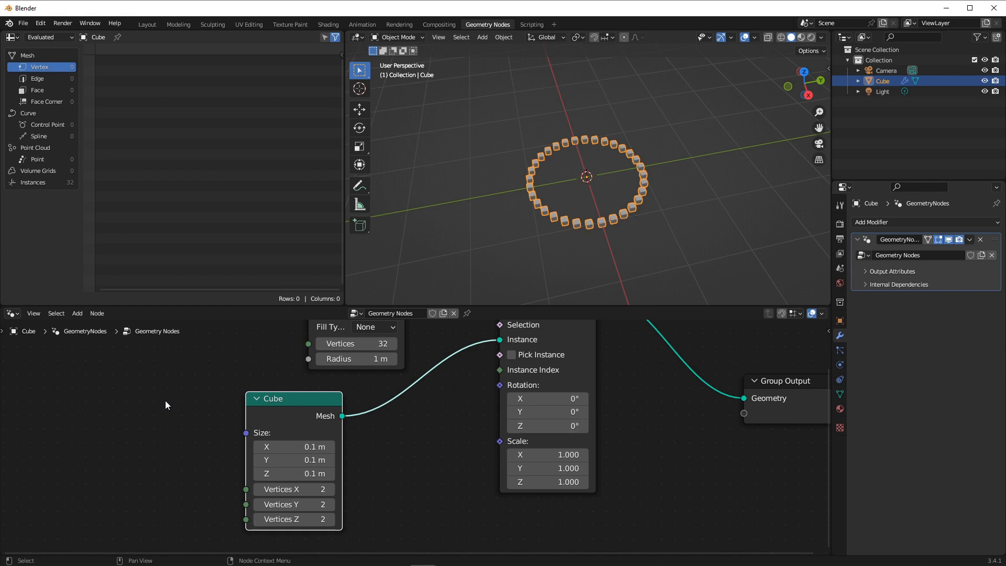
key(shift+a)
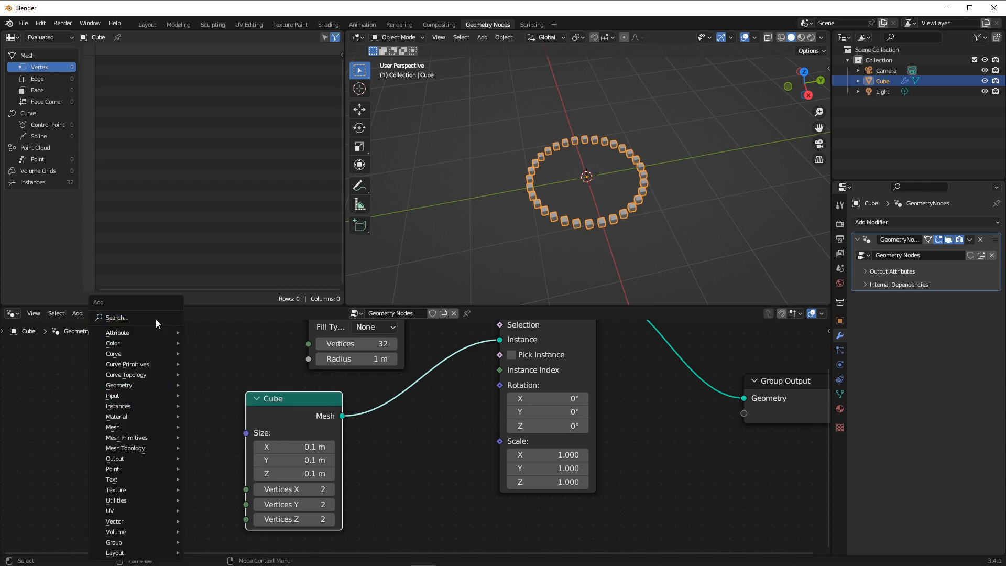
click(141, 318)
text(NORM)
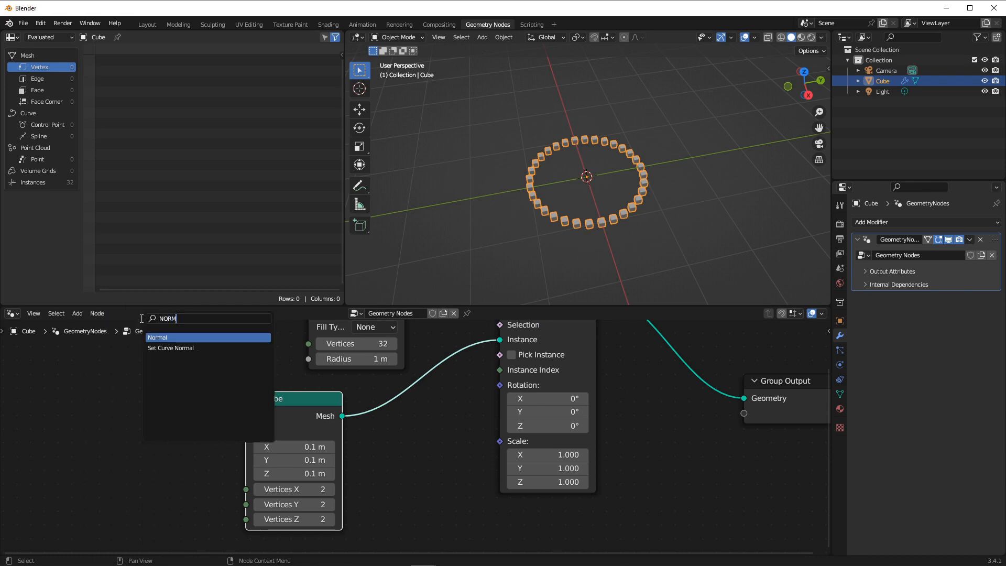
text(A)
click(152, 338)
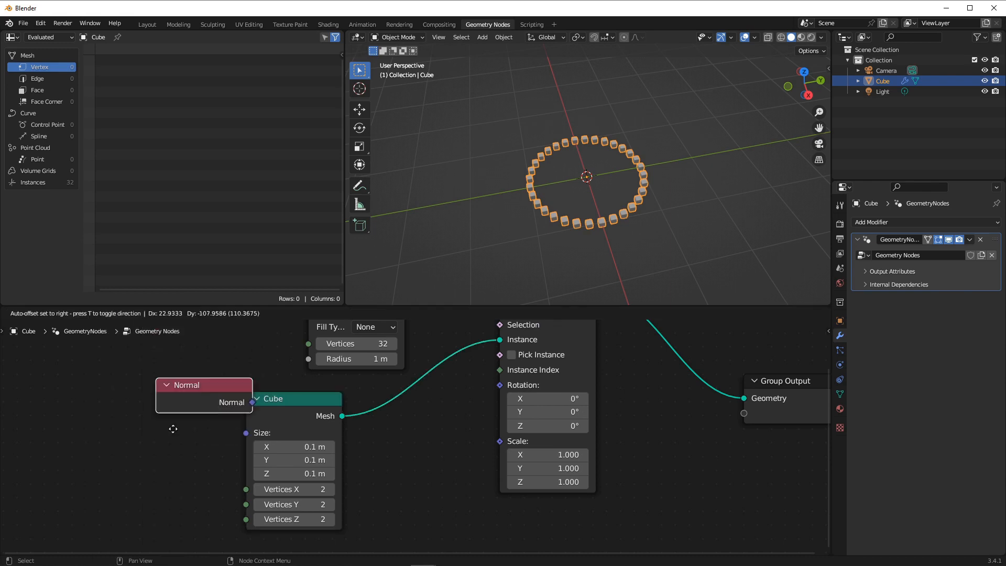
click(259, 398)
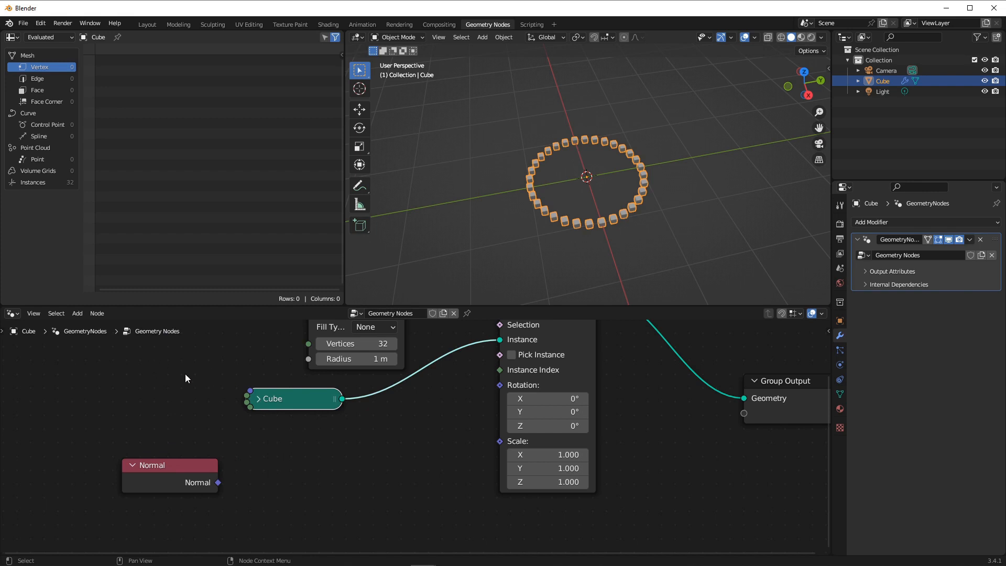
drag(180, 468, 289, 457)
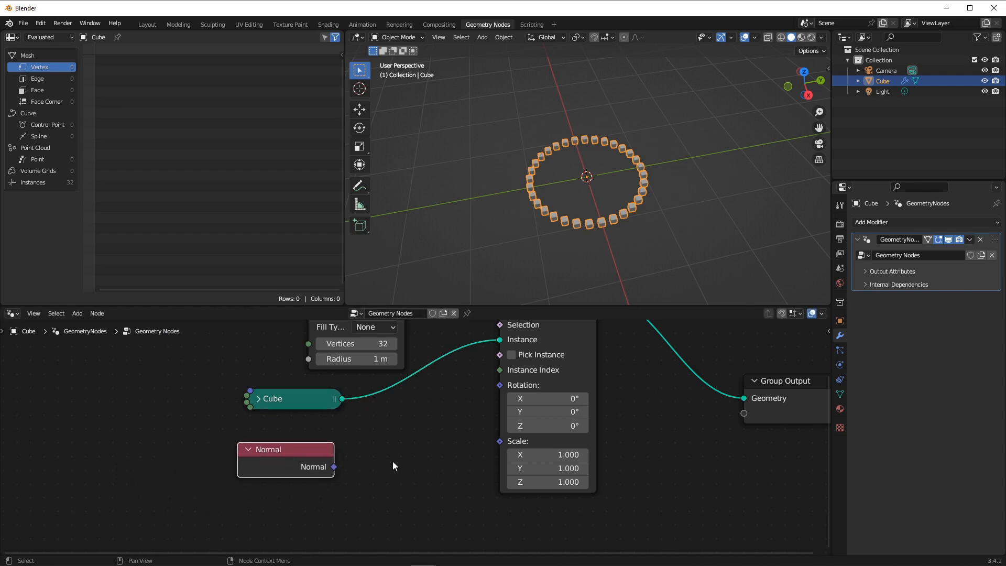
Add an Align Euler to Vector node between the Normal node and Instance on Points.
click(413, 453)
key(shift+a)
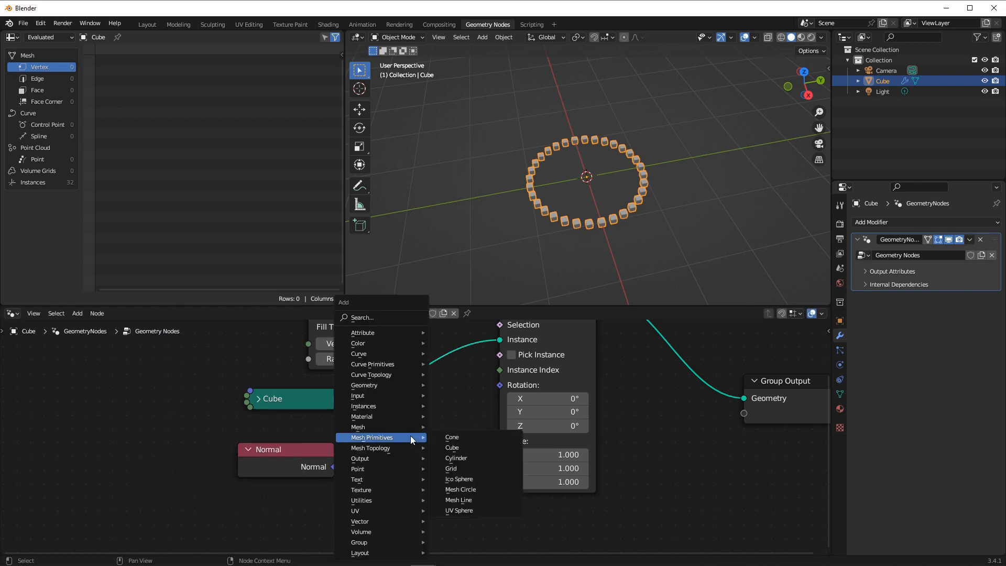
click(402, 316)
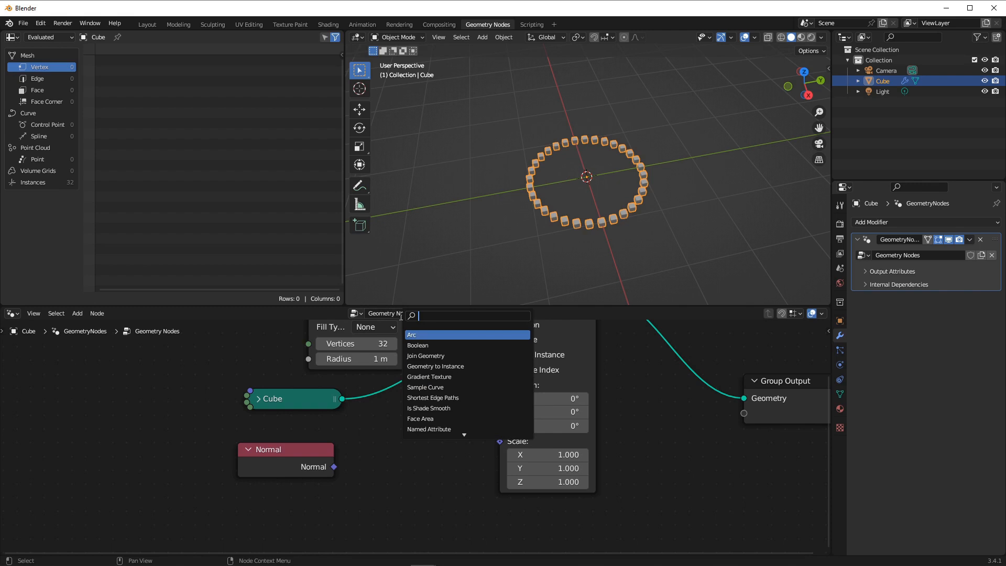
text(ALIGHN)
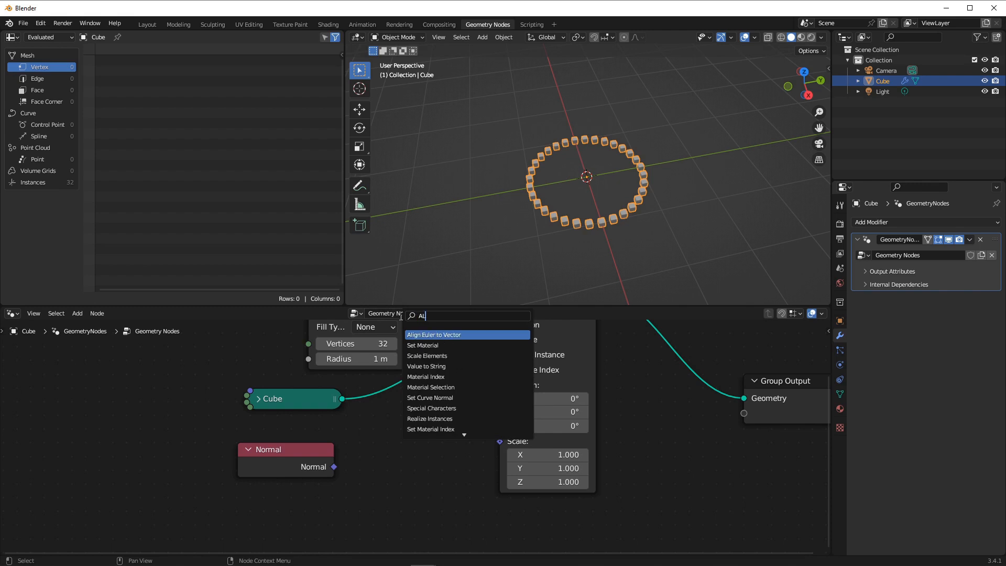
key(BackSpace)
key(BackSpace)
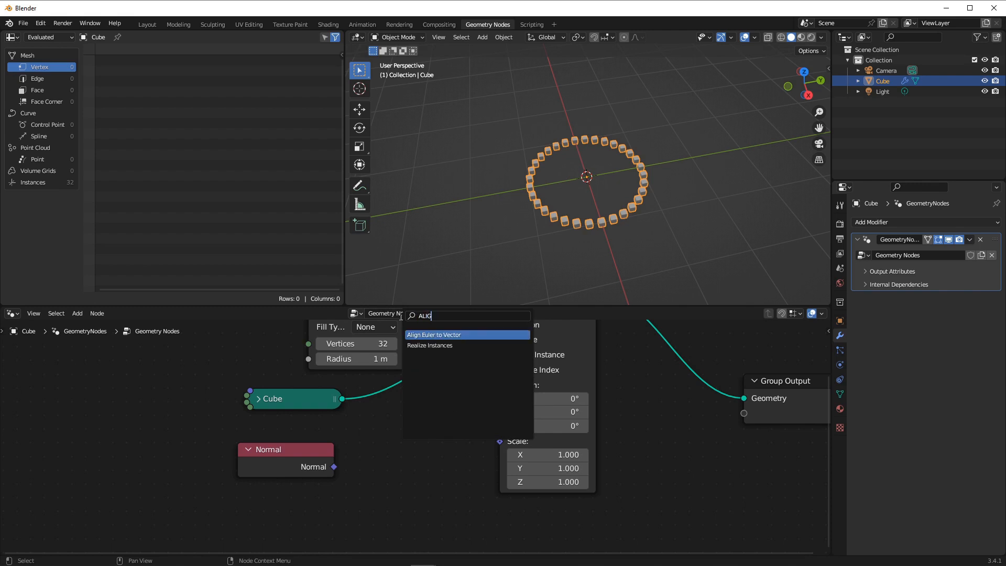
key(Return)
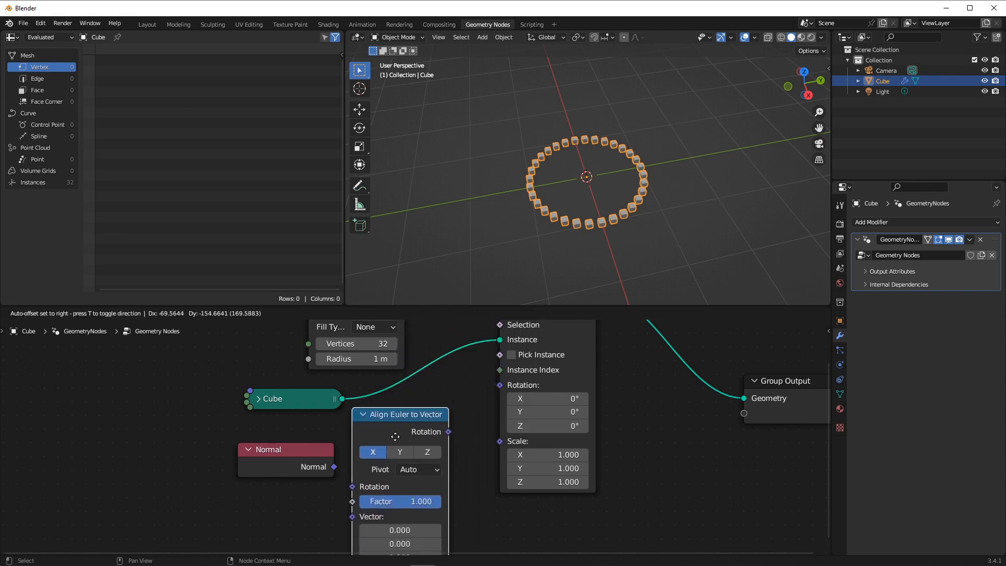
click(339, 466)
Connect Normal to the Vector input of Align Euler to Vector and its Rotation output to the Rotation input of Instance on Points.
drag(335, 466, 346, 515)
drag(301, 451, 283, 470)
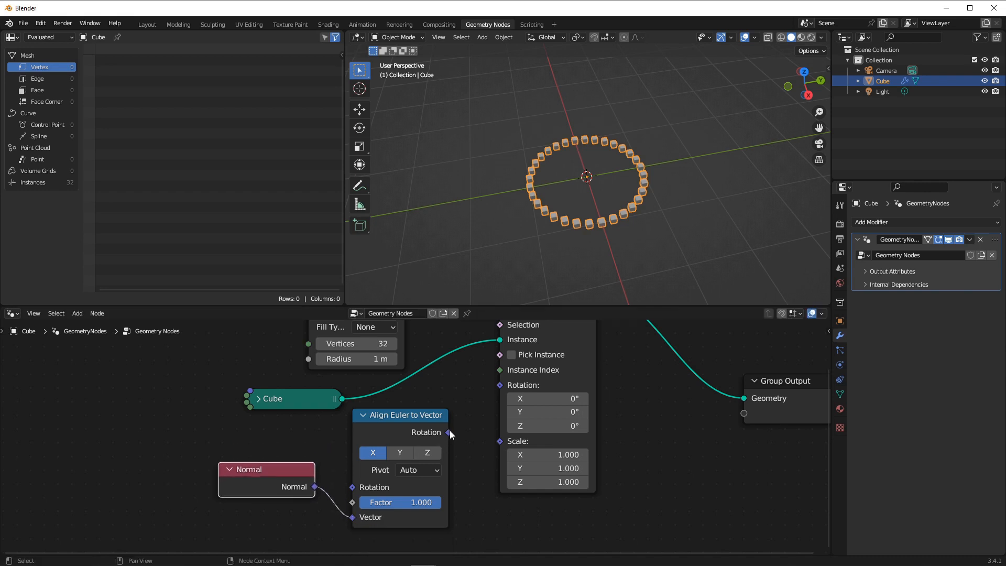
drag(449, 432, 495, 388)
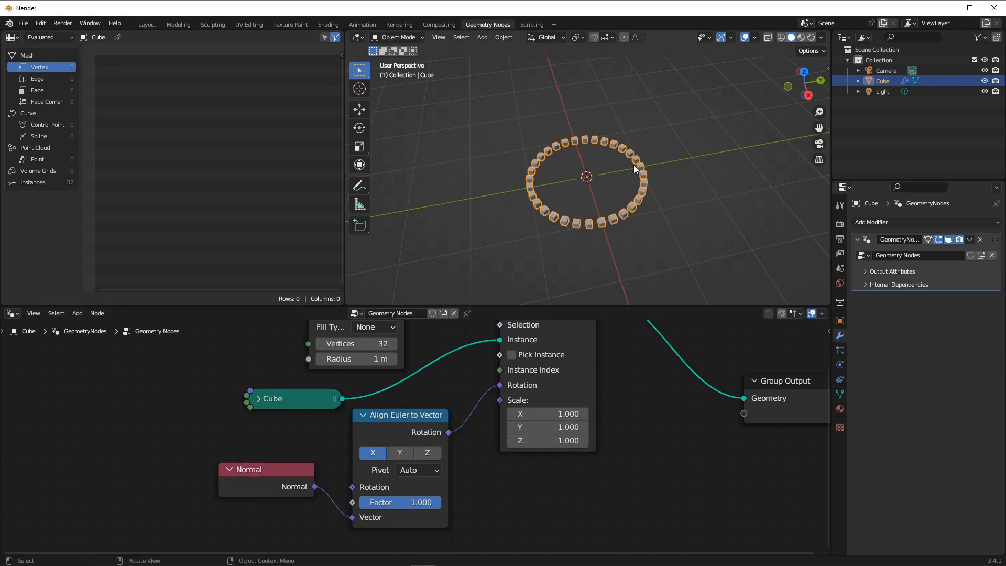
middle_drag(633, 164, 563, 234)
mouse_move(498, 203)
middle_down()
mouse_move(526, 261)
mouse_move(520, 225)
mouse_move(499, 211)
middle_up()
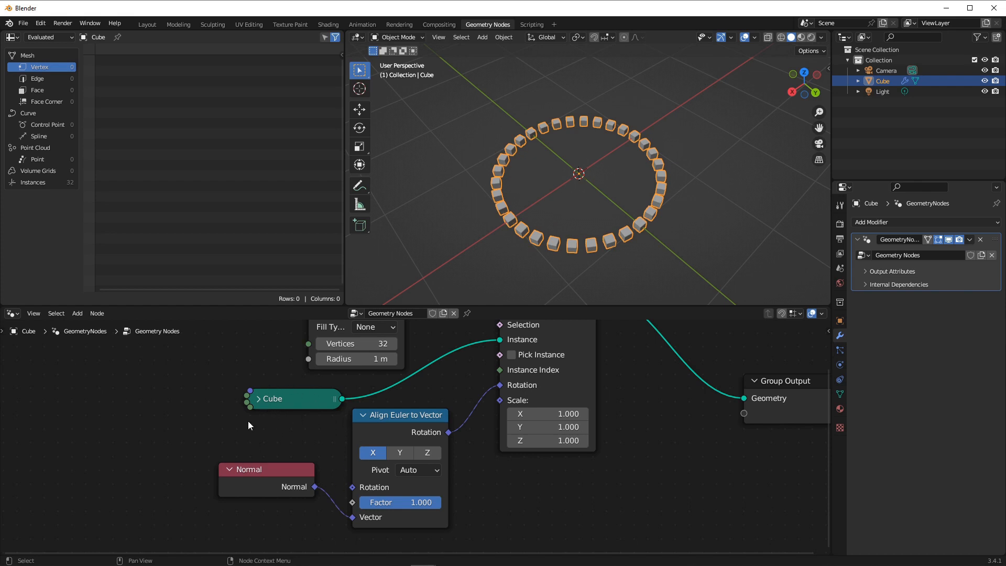
Move the Normal and Align Euler to Vector nodes together to the left, clearing space below the Cube node.
drag(195, 439, 389, 521)
drag(396, 422, 175, 428)
scroll(419, 447, down, 2)
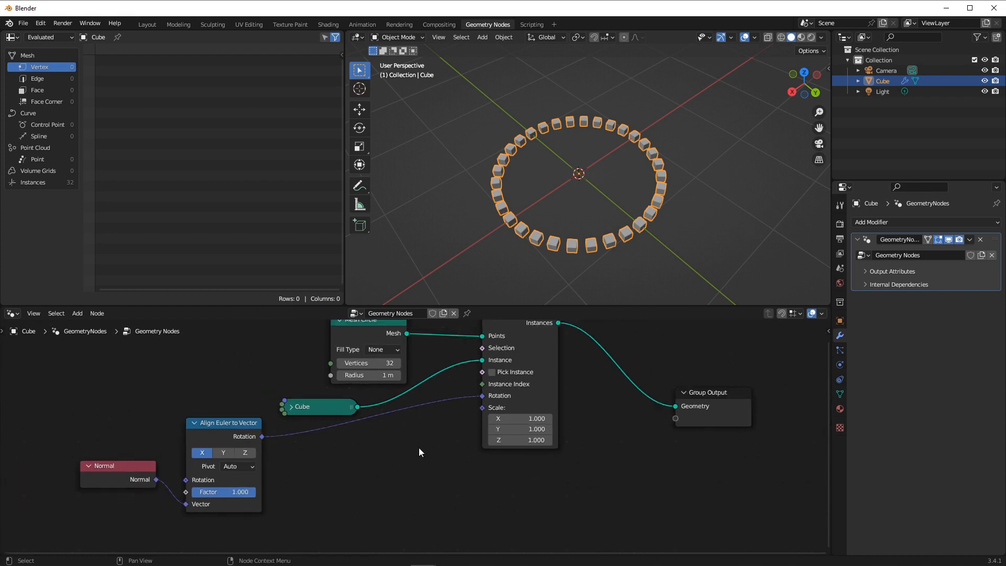
Add a Voronoi Texture node below the Cube node, beside Align Euler to Vector.
scroll(432, 419, up, 1)
middle_drag(432, 419, 432, 417)
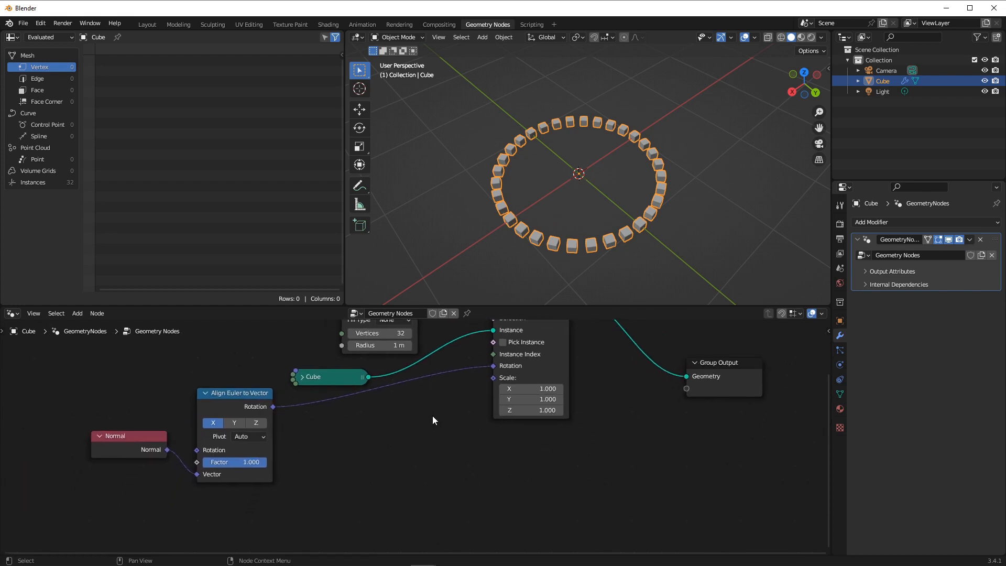
key(shift+a)
key(shift+a)
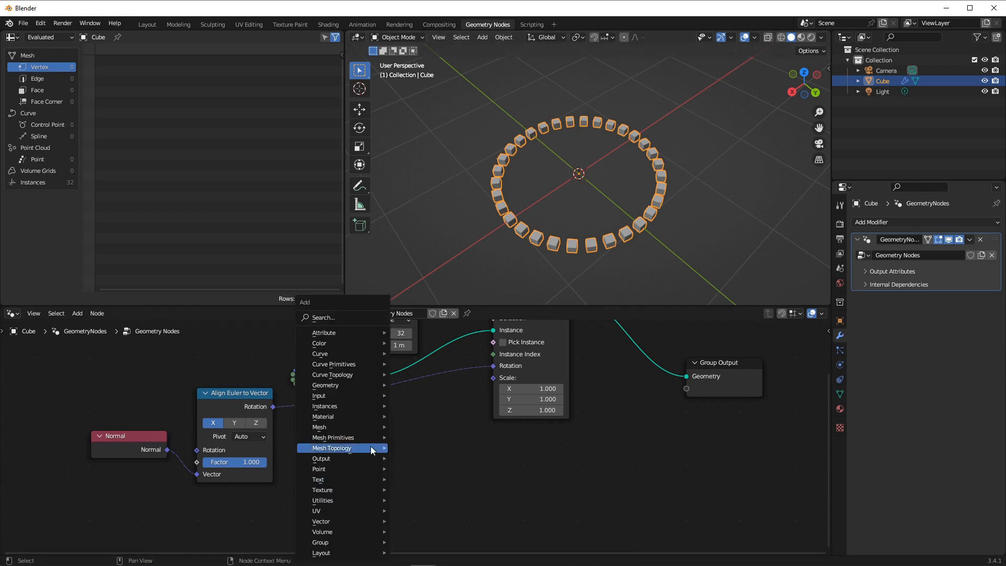
click(335, 308)
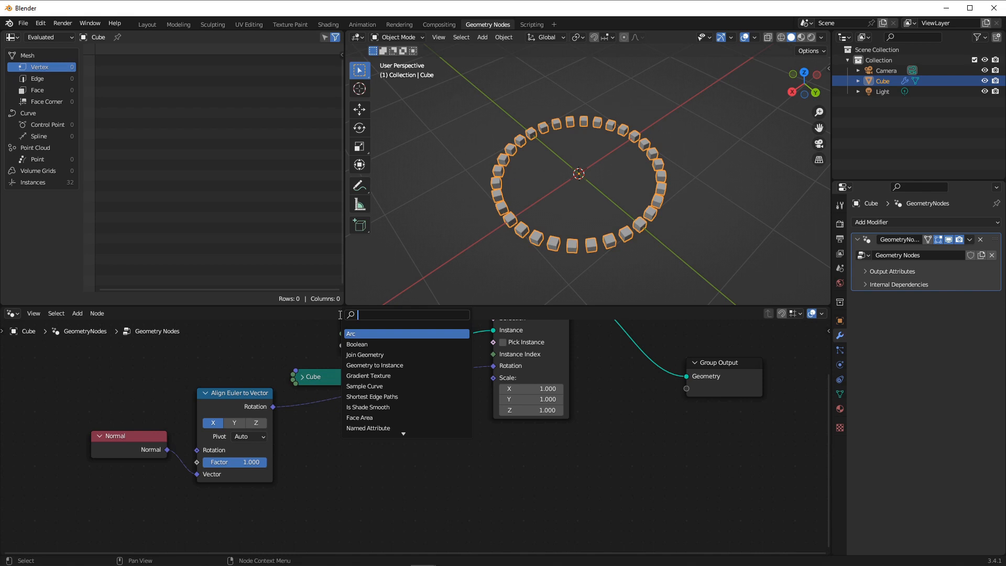
text(VOR)
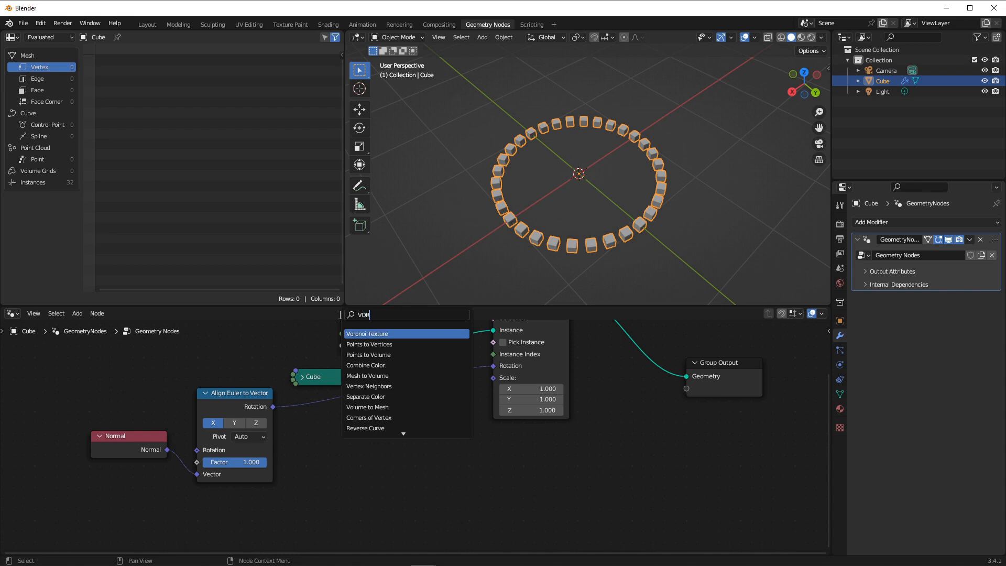
key(Return)
click(350, 458)
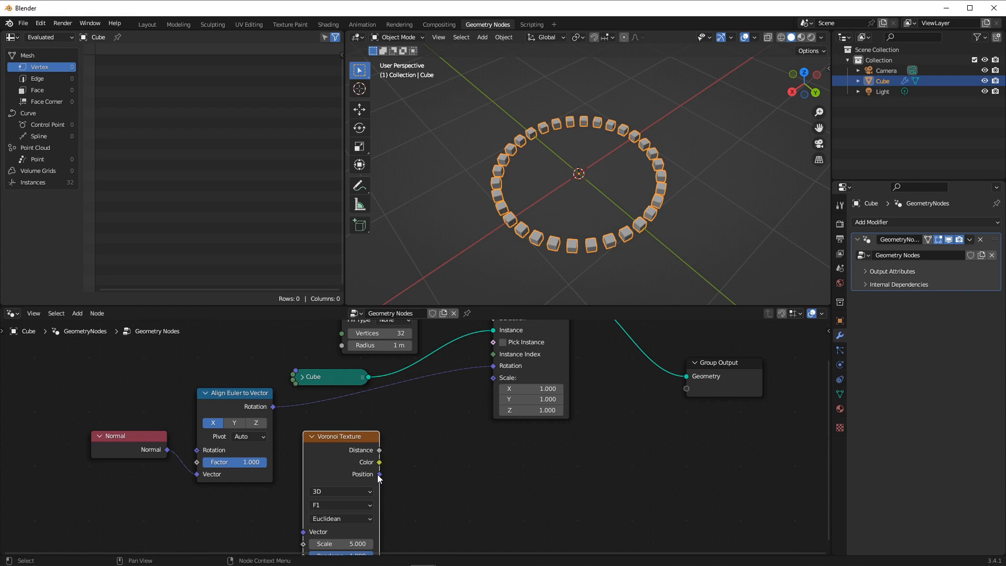
Connect the Voronoi Texture's Distance output to the Scale input of Instance on Points.
drag(379, 474, 492, 378)
key(Escape)
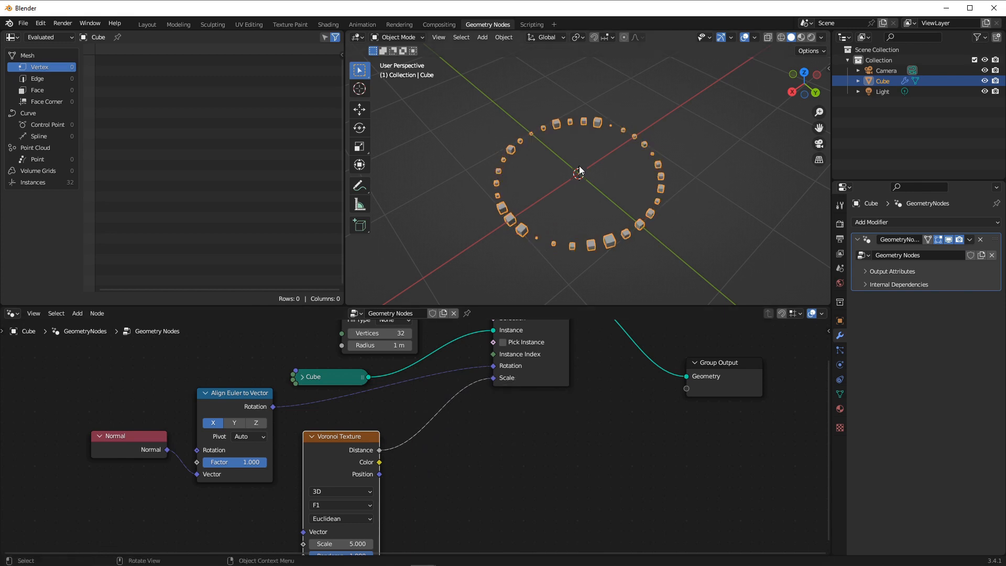
middle_drag(617, 232, 594, 231)
Set the Voronoi Texture's Scale to 8.2 and shift the node slightly down and left.
middle_drag(472, 440, 512, 407)
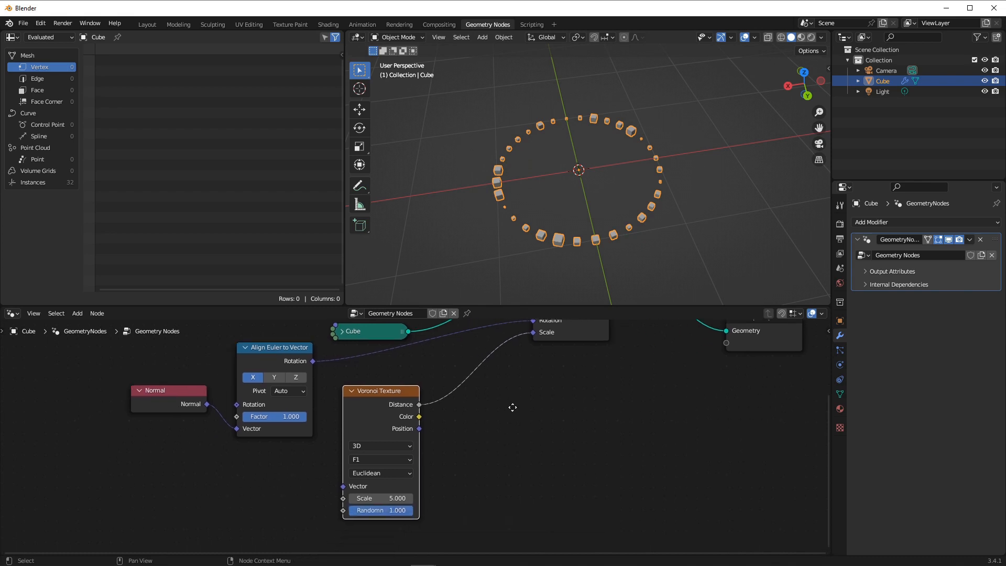
drag(388, 493, 421, 493)
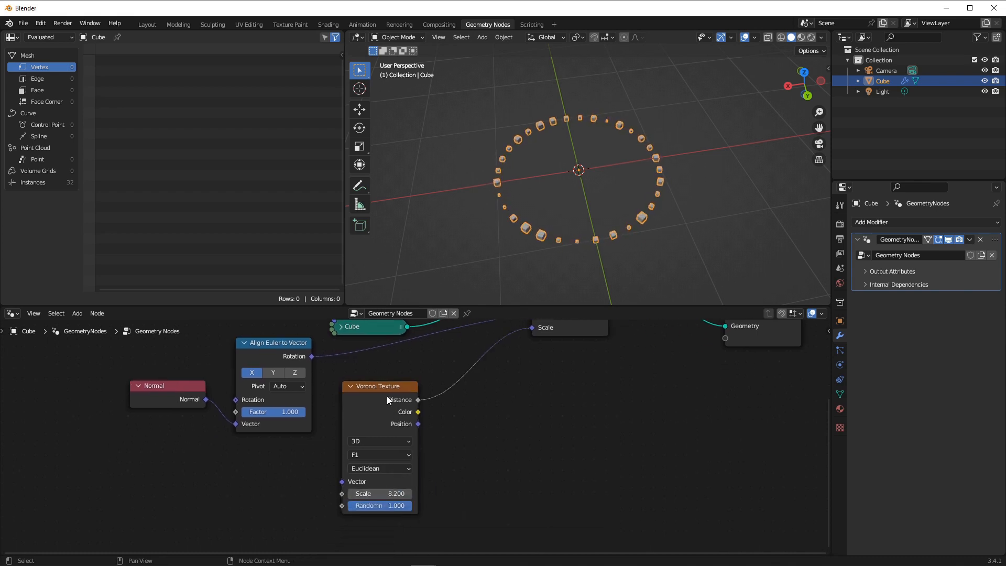
drag(386, 395, 373, 418)
Insert a Math node set to Multiply into the link between Voronoi Distance and the Scale input of Instance on Points.
click(435, 427)
key(shift+a)
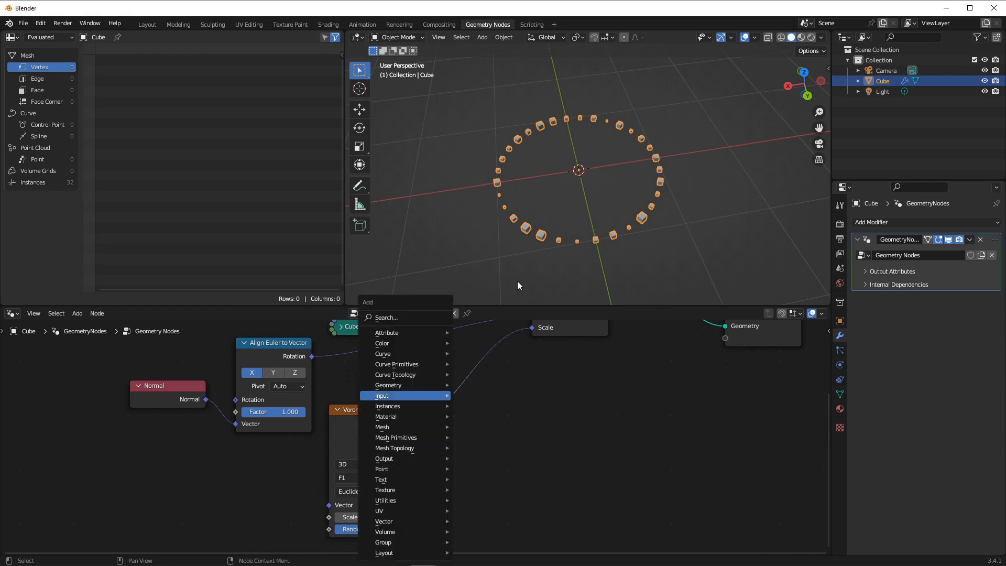
key(shift+a)
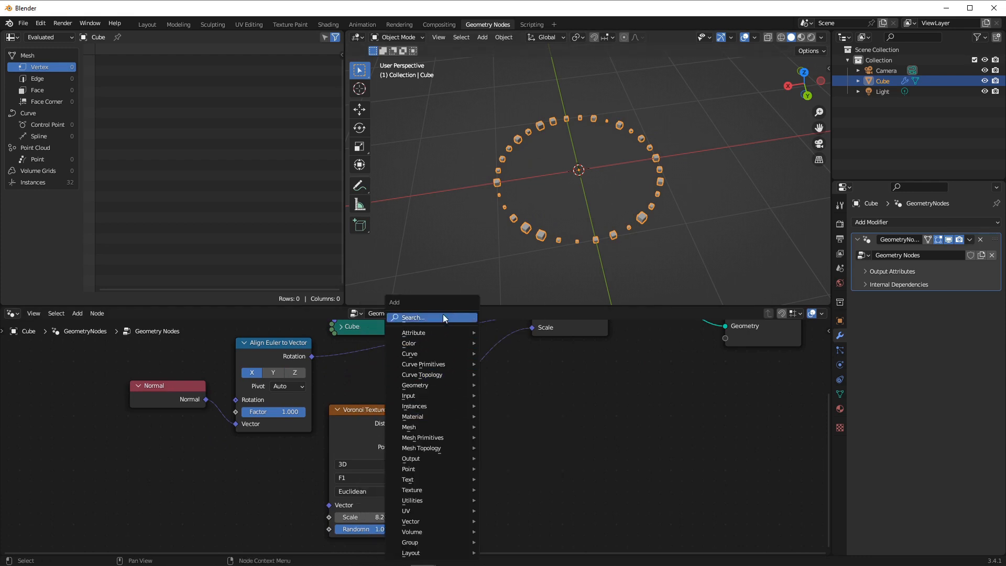
click(442, 313)
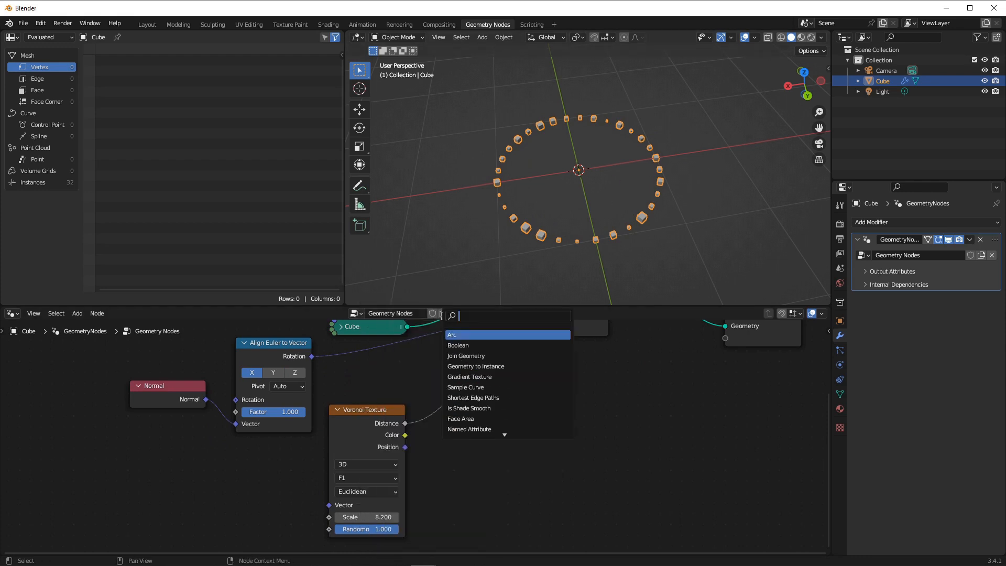
text(MULT)
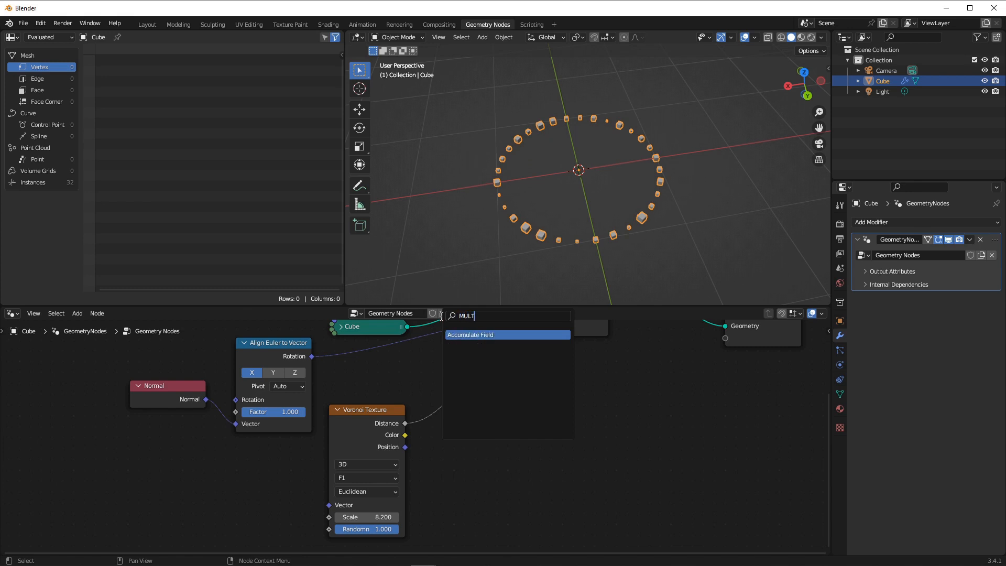
text(IPLE)
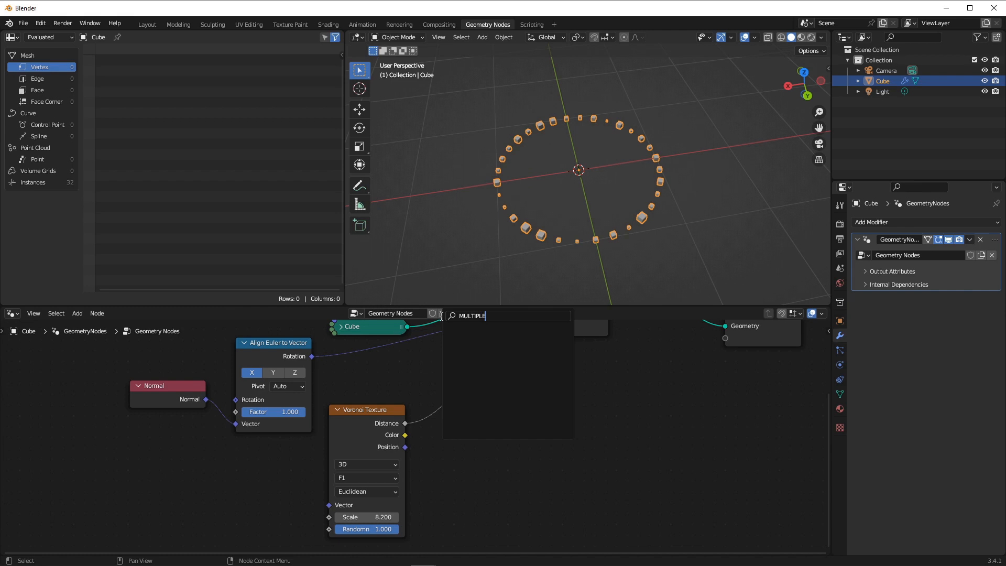
key(BackSpace)
key(BackSpace)
key(BackSpace)
key(BackSpace)
key(BackSpace)
key(BackSpace)
key(BackSpace)
key(BackSpace)
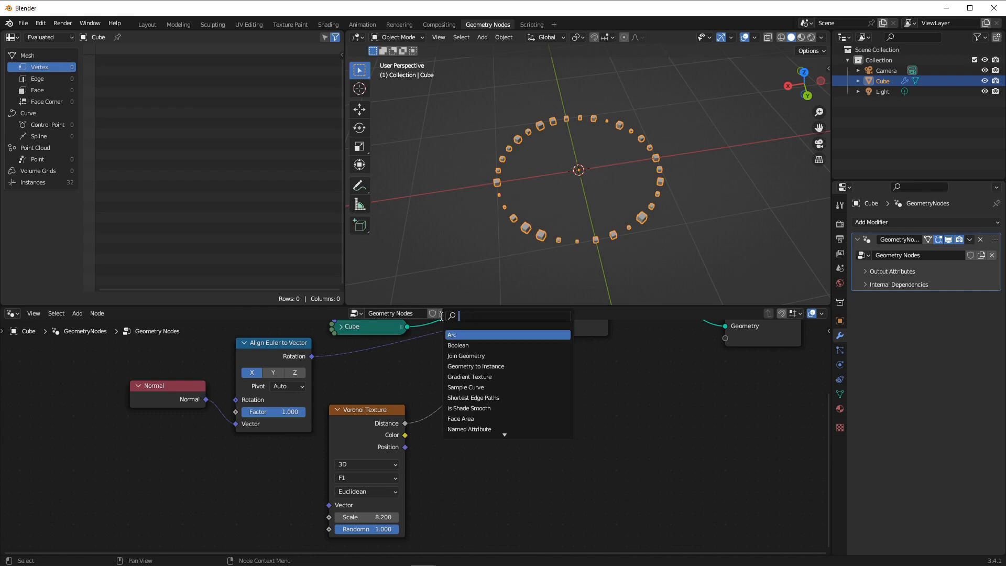
text(MATH)
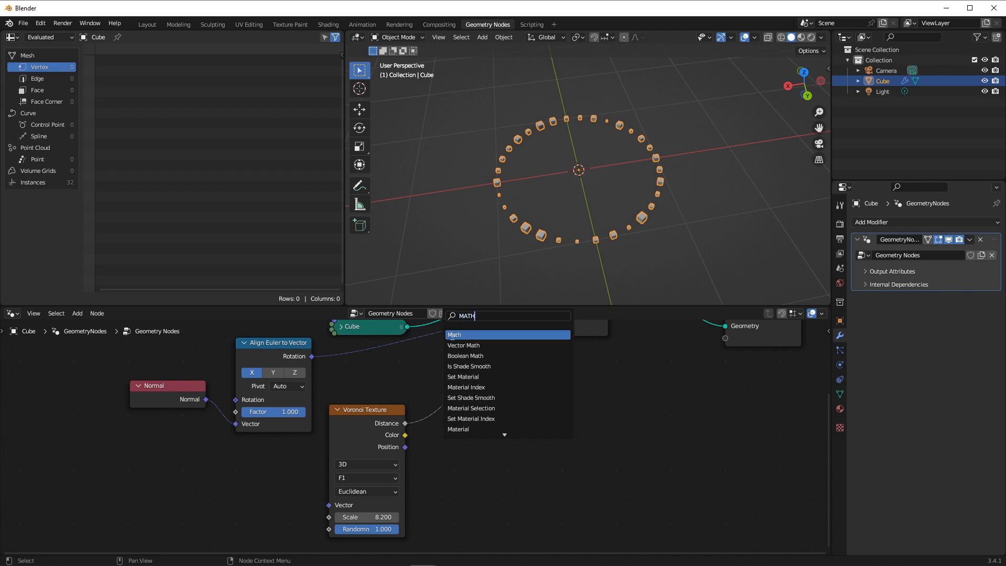
click(452, 335)
click(445, 384)
click(500, 391)
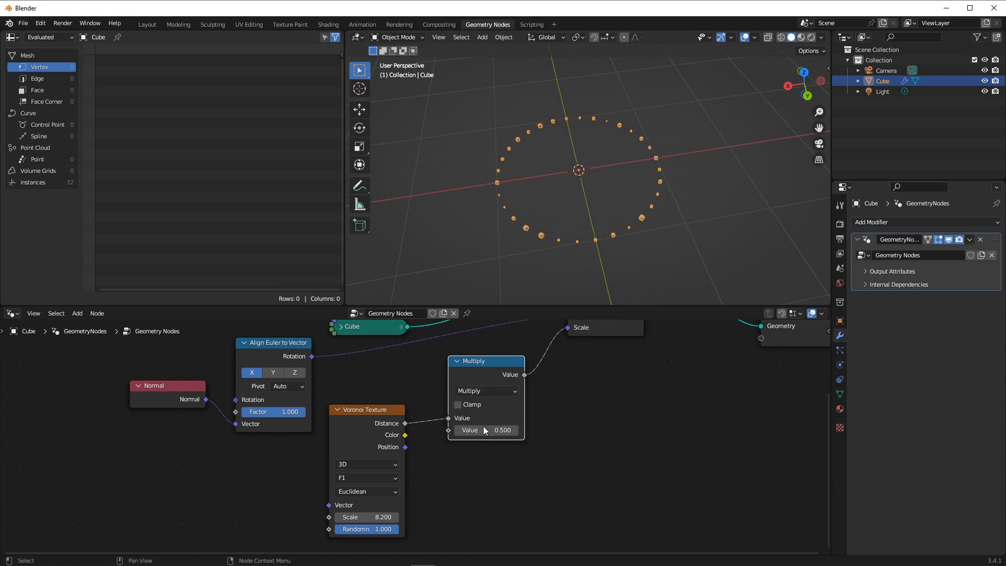
Set the Multiply node's second value to 10 and move the node down beside the Voronoi Texture.
drag(483, 426, 510, 426)
click(487, 428)
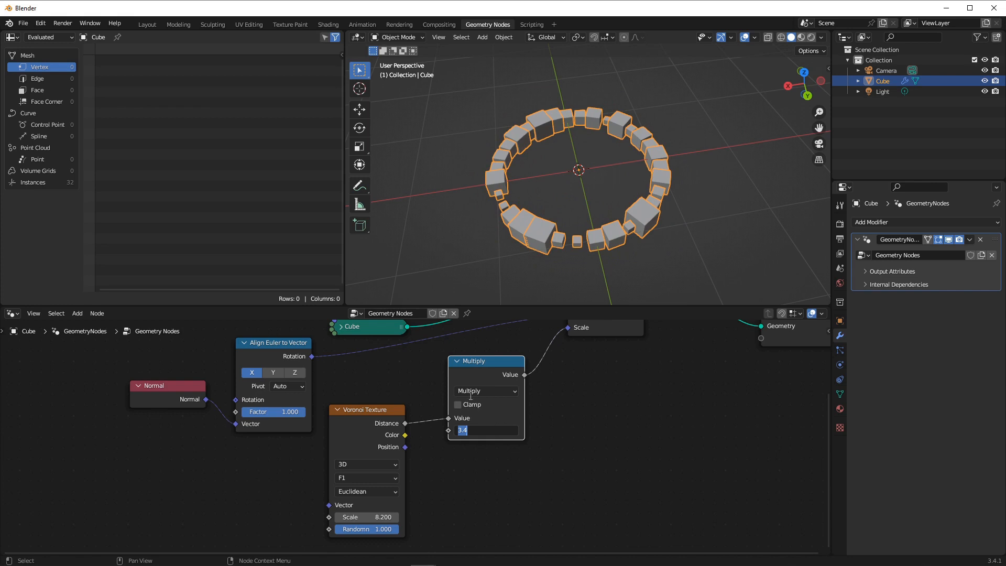
text(9)
key(Return)
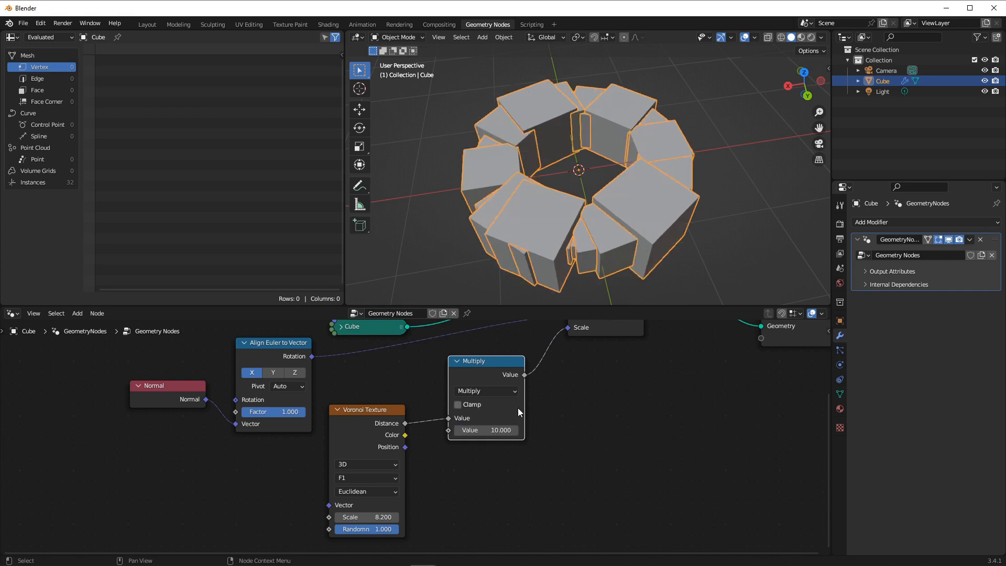
drag(494, 369, 480, 408)
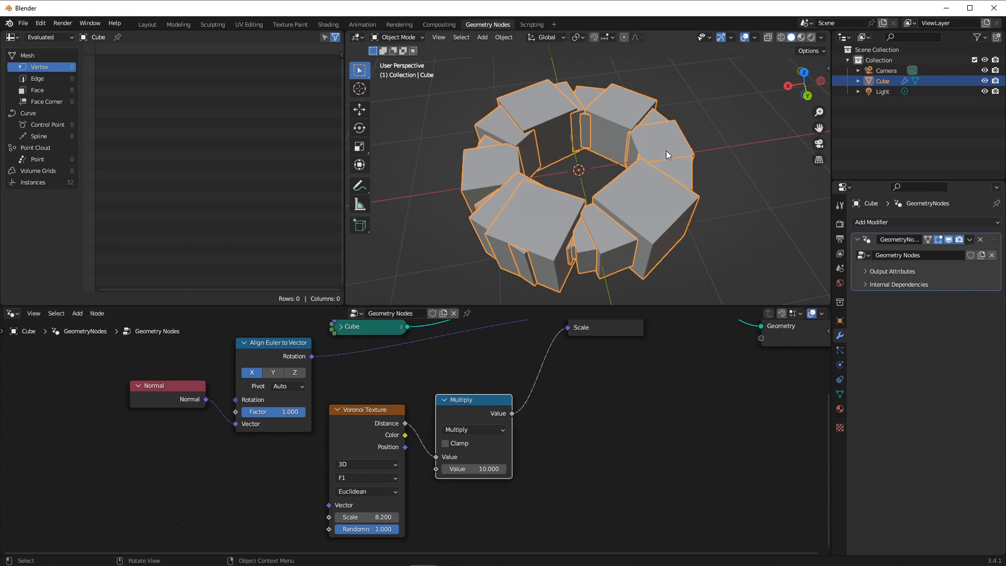
Disconnect the Multiply output from the Scale input of Instance on Points and restore the connection.
click(585, 432)
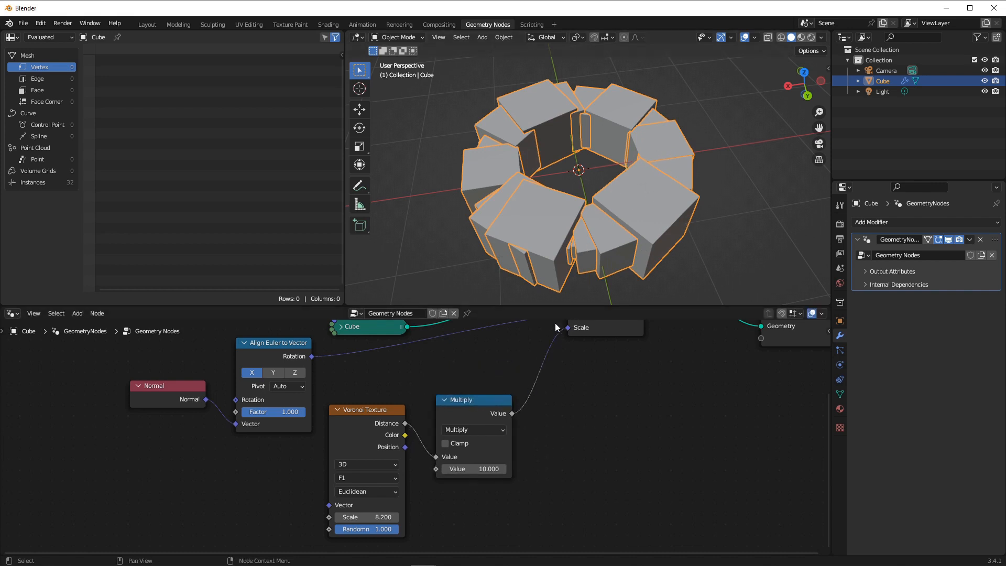
drag(567, 327, 567, 352)
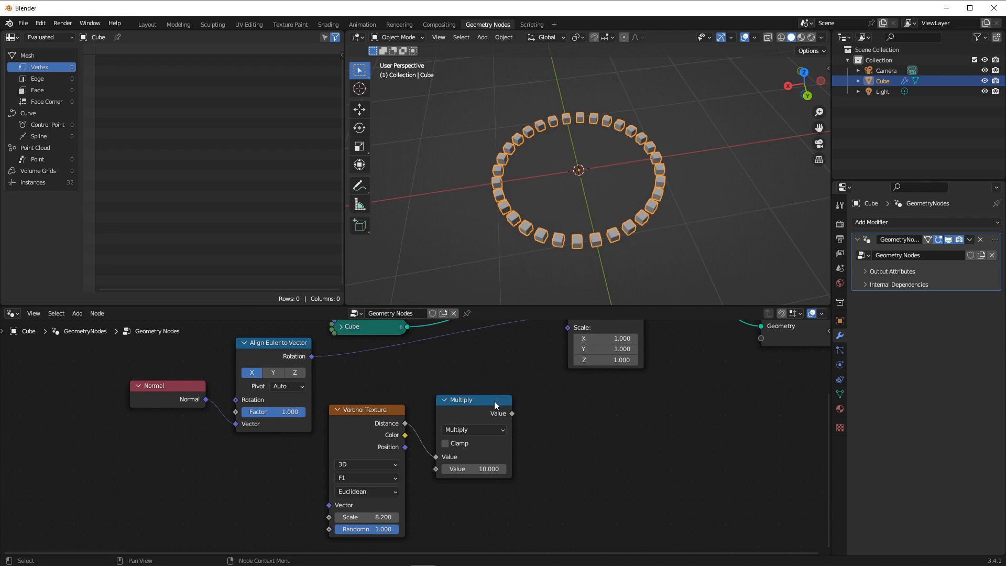
drag(511, 413, 568, 351)
Insert a Combine XYZ node into the link between Multiply and the Scale input of Instance on Points.
key(shift+a)
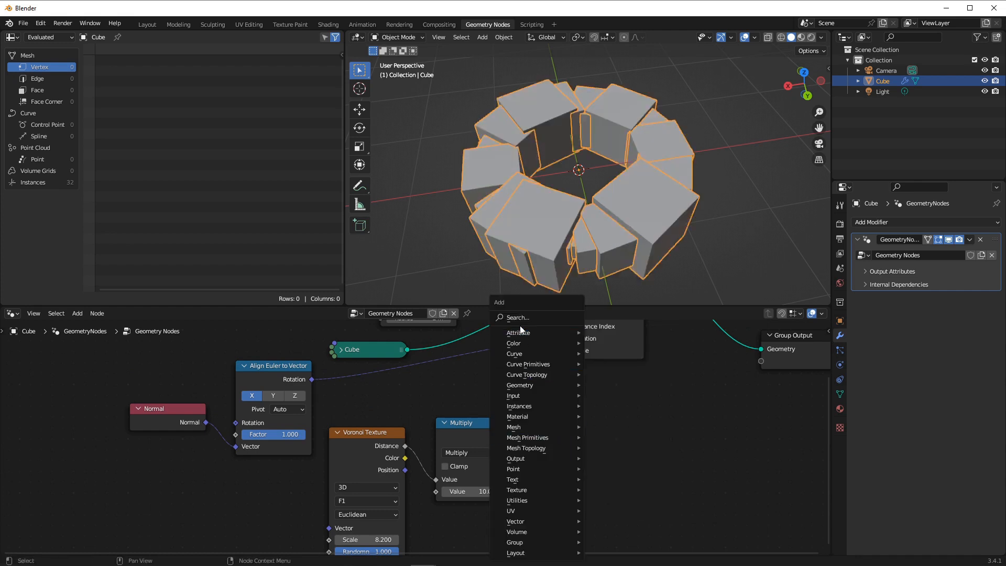
text(COMBIN)
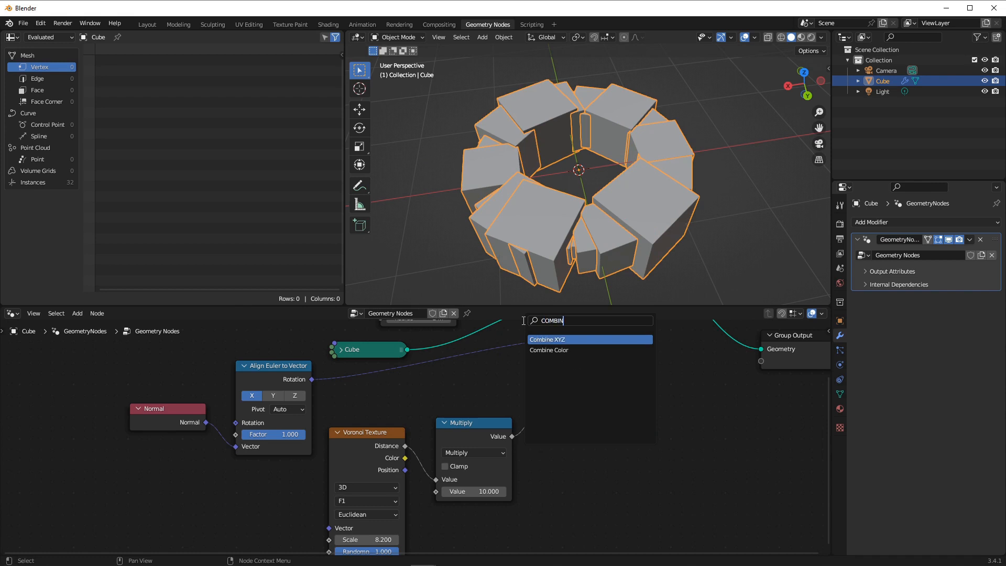
key(Return)
click(564, 397)
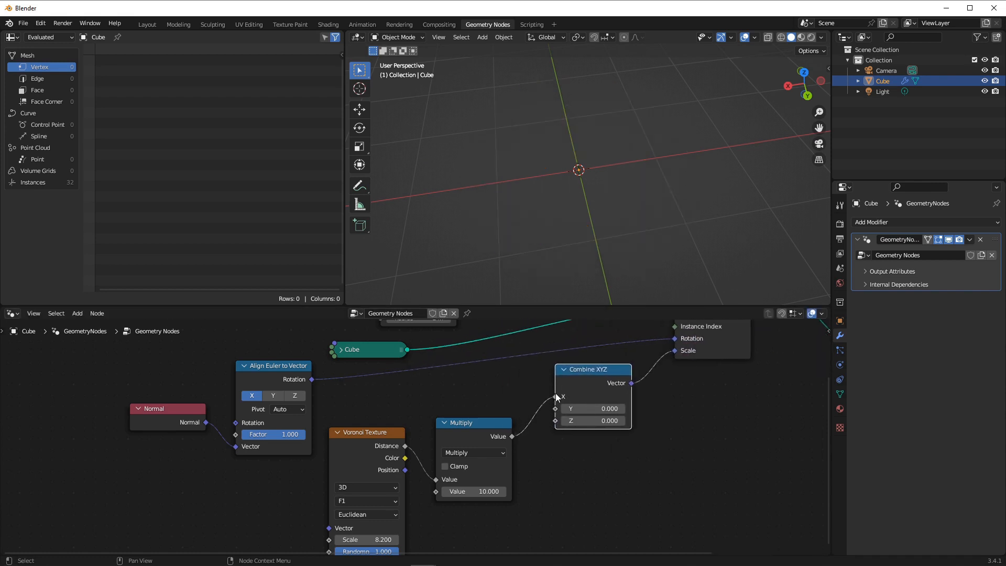
Reroute the Multiply link to the Z input of Combine XYZ and set its X and Y to 1.
drag(555, 402, 594, 408)
text(1)
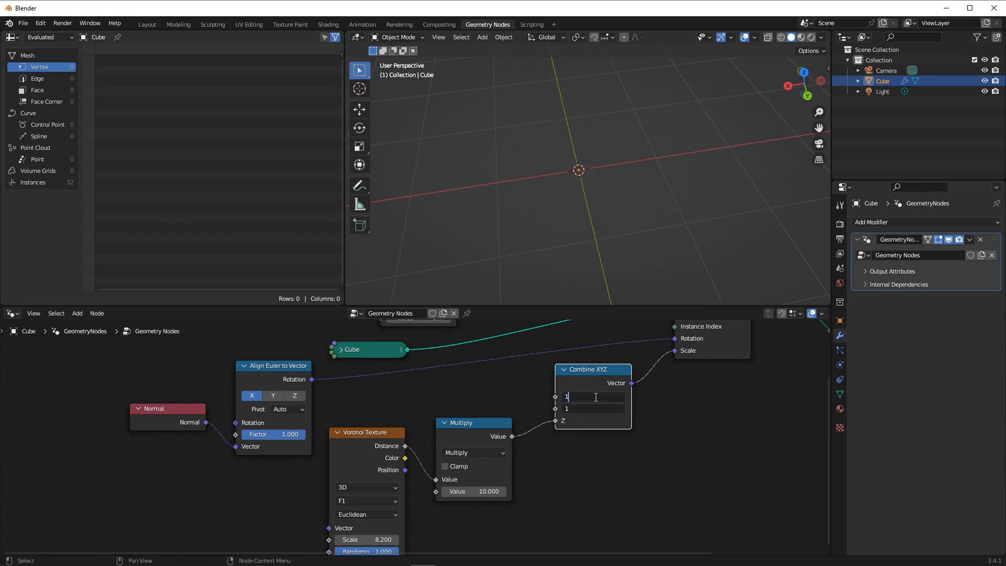
key(Return)
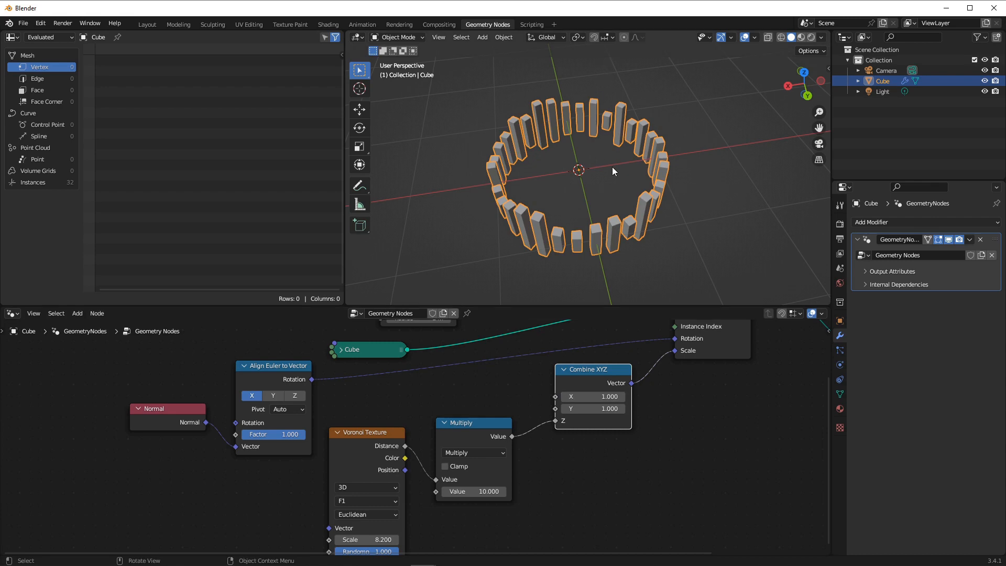
Spread out the node tree by moving the Group Output and Instance on Points nodes farther from their input nodes.
mouse_move(612, 166)
middle_down()
mouse_move(476, 129)
mouse_move(656, 155)
mouse_move(602, 157)
middle_up()
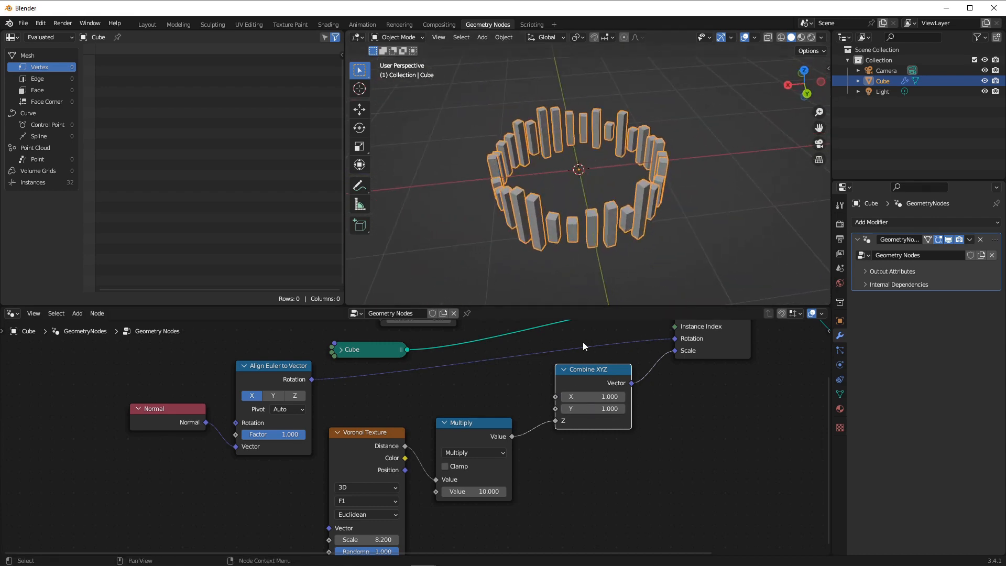
middle_drag(634, 205, 537, 203)
scroll(592, 403, down, 3)
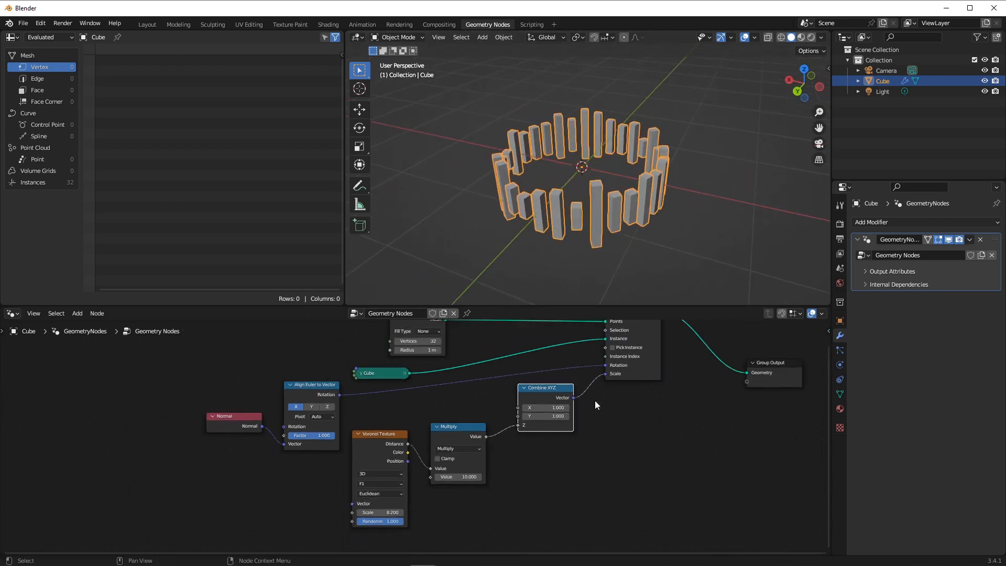
middle_drag(595, 400, 430, 446)
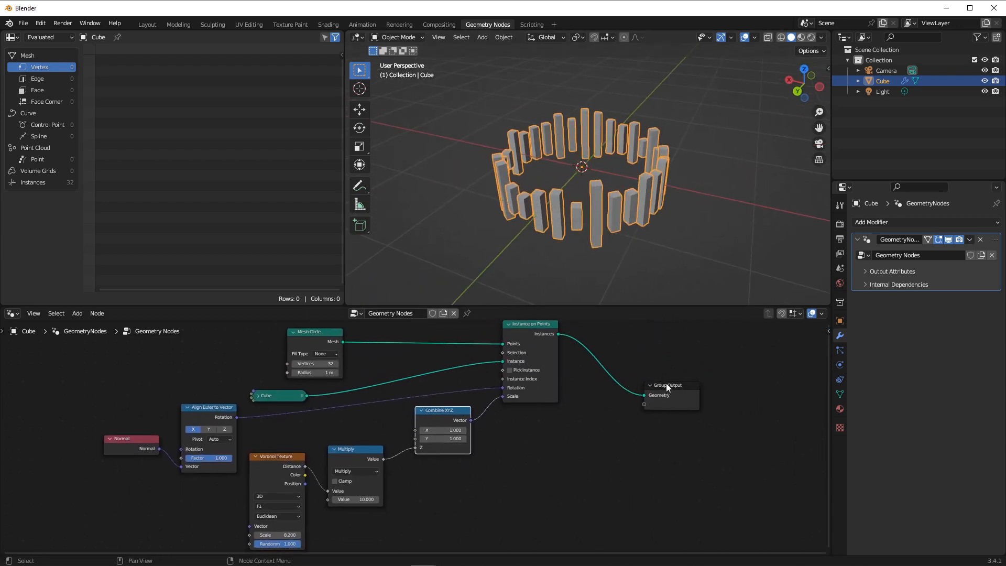
drag(666, 386, 755, 364)
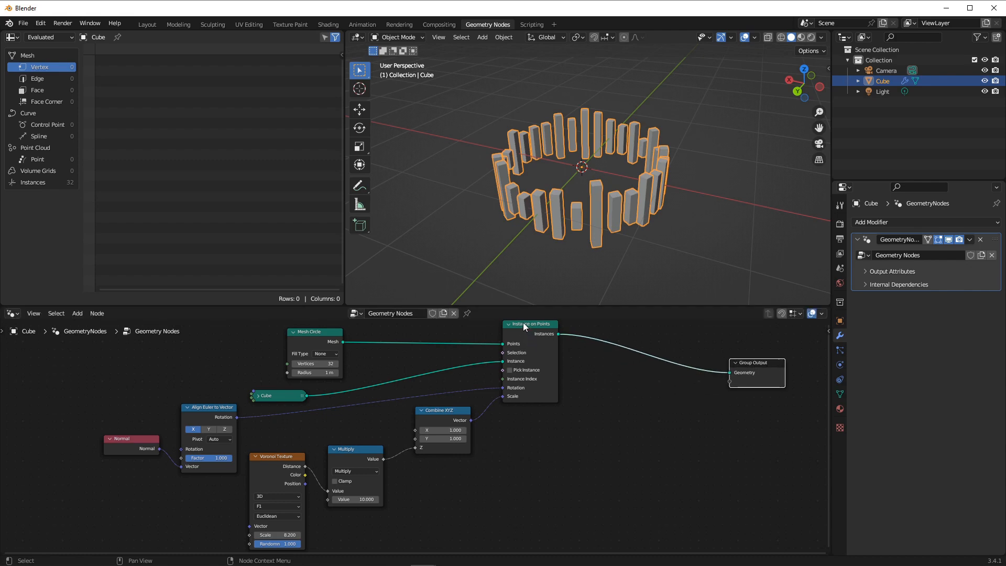
drag(522, 322, 565, 338)
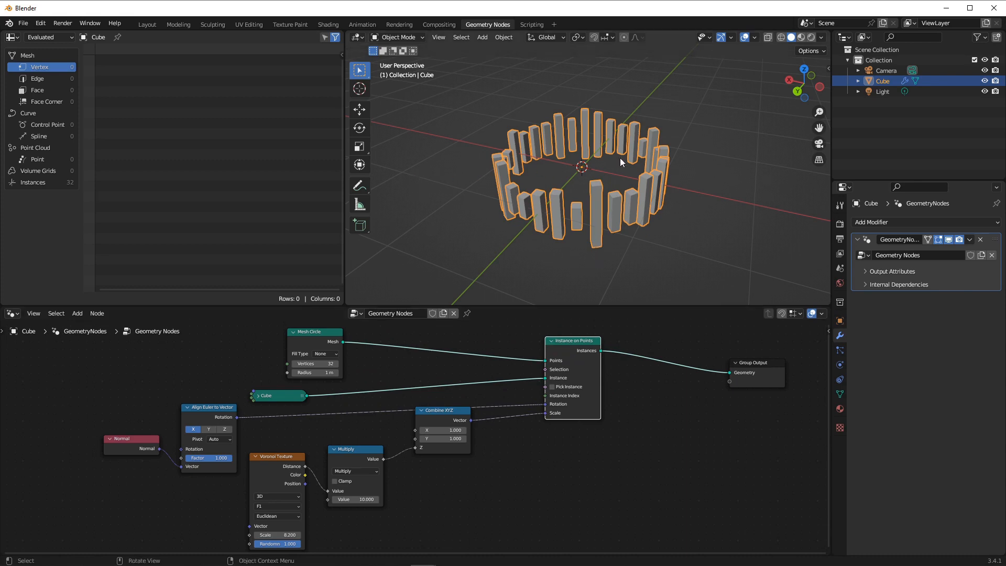
Change the spreadsheet area to a Graph Editor.
middle_drag(352, 440, 397, 414)
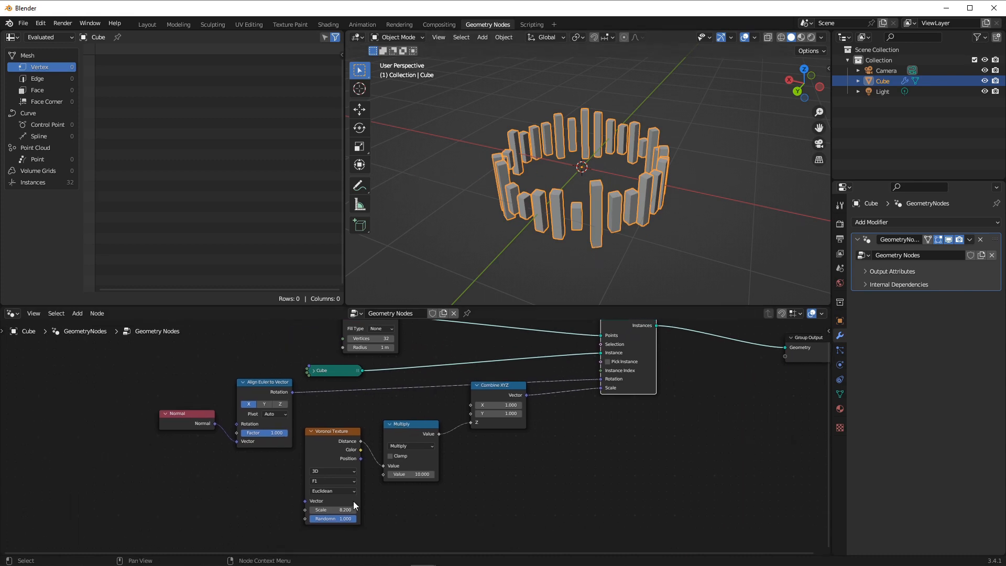
click(18, 36)
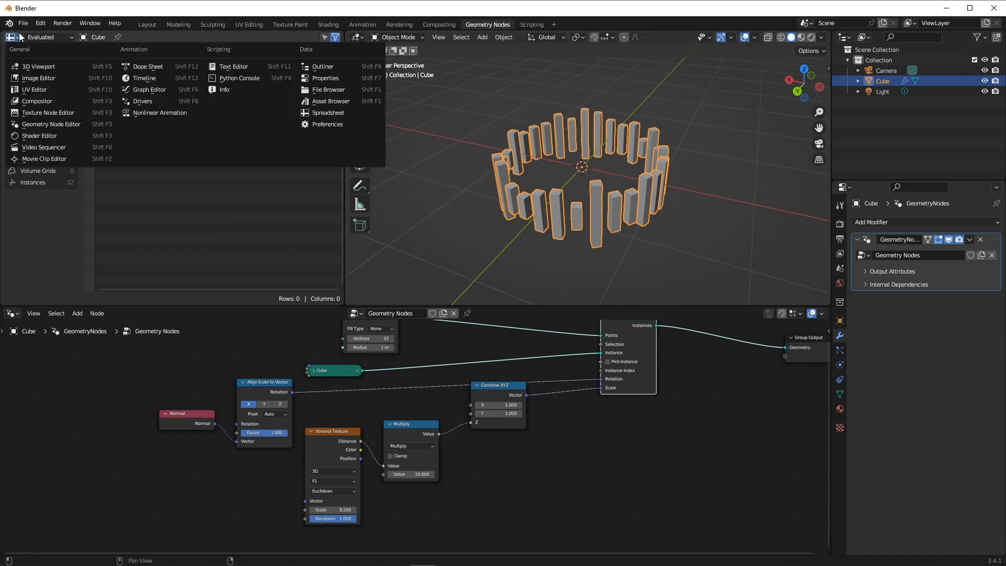
click(16, 38)
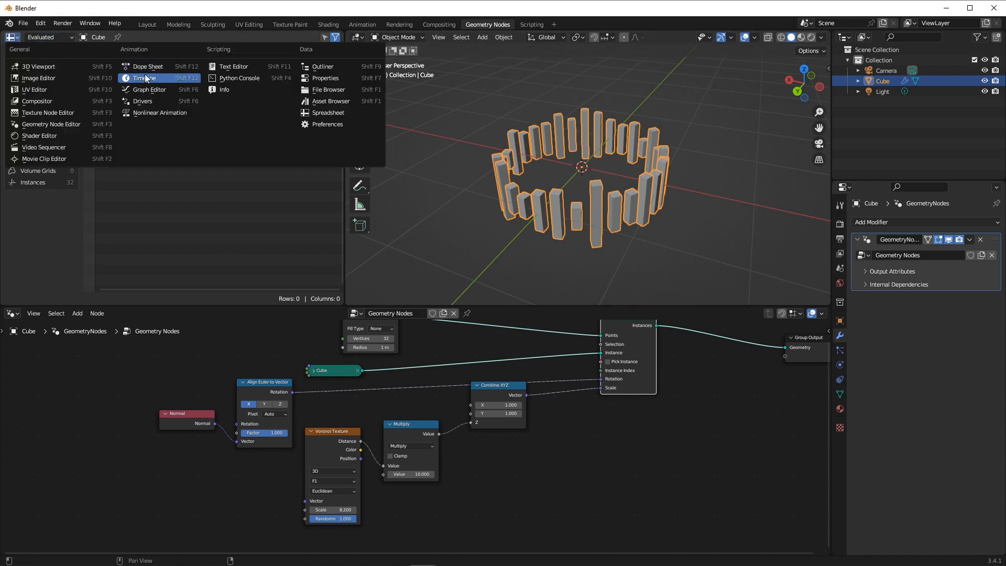
click(150, 91)
Insert a keyframe on the Scale value of the Voronoi Texture node.
click(338, 435)
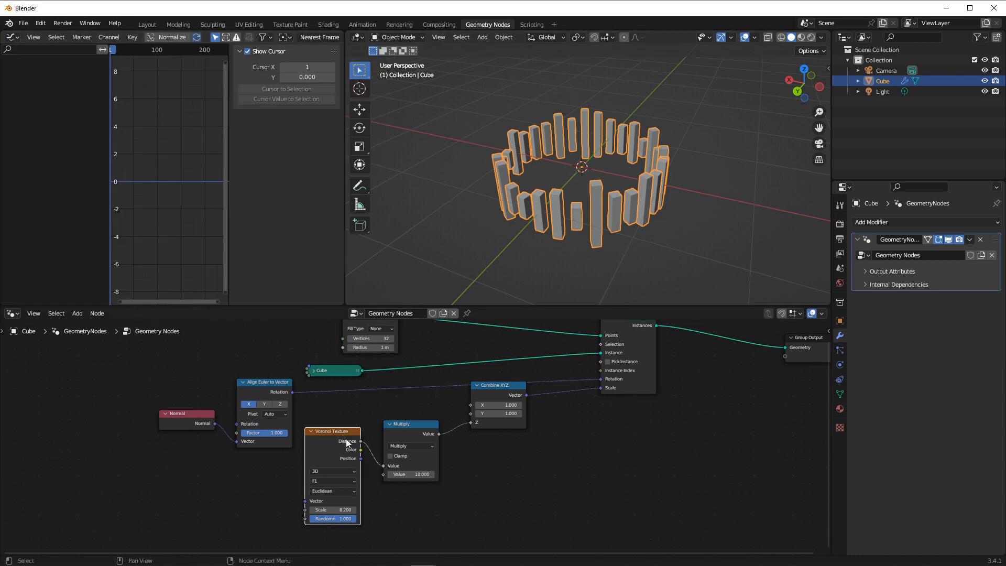
right_click(332, 509)
click(293, 430)
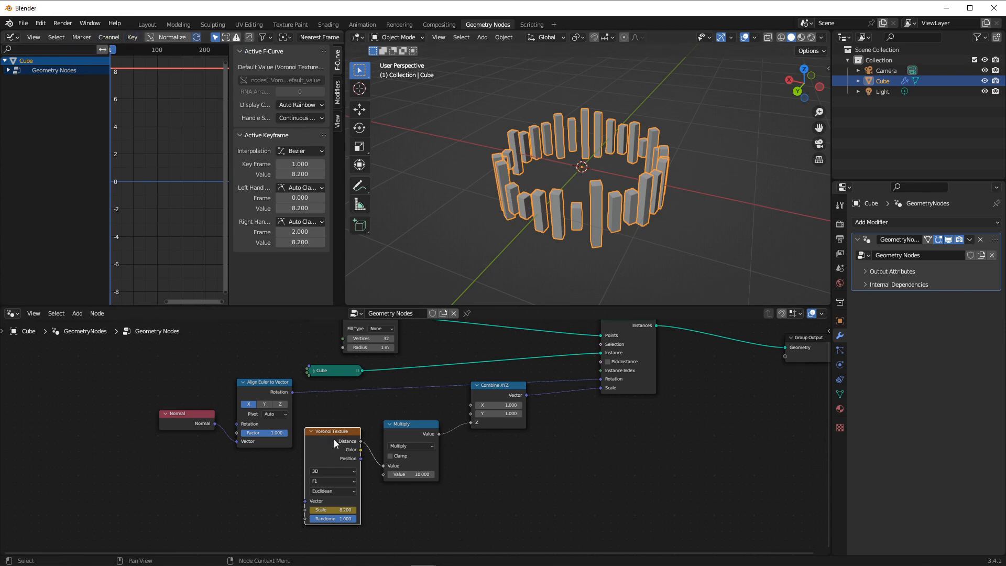
Bake the Dark Side MP3 from the BLENDER3P4 folder on the D drive to the Voronoi Scale F-curve.
click(128, 37)
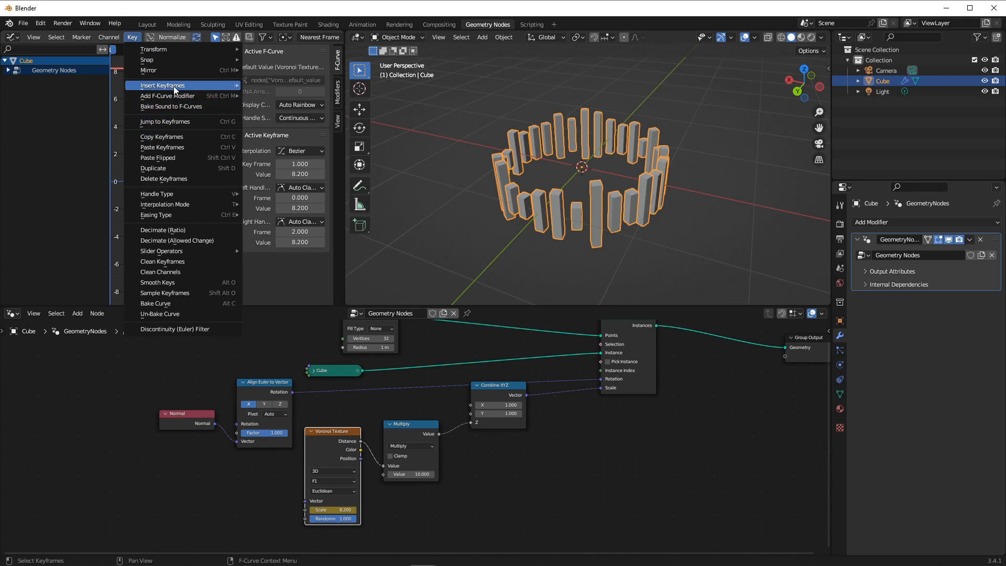
click(184, 106)
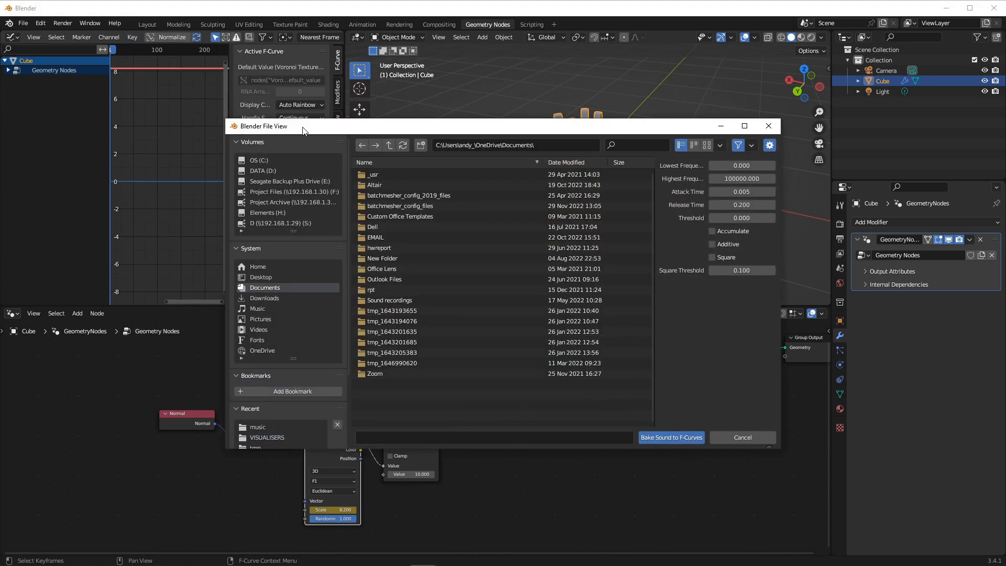
click(276, 172)
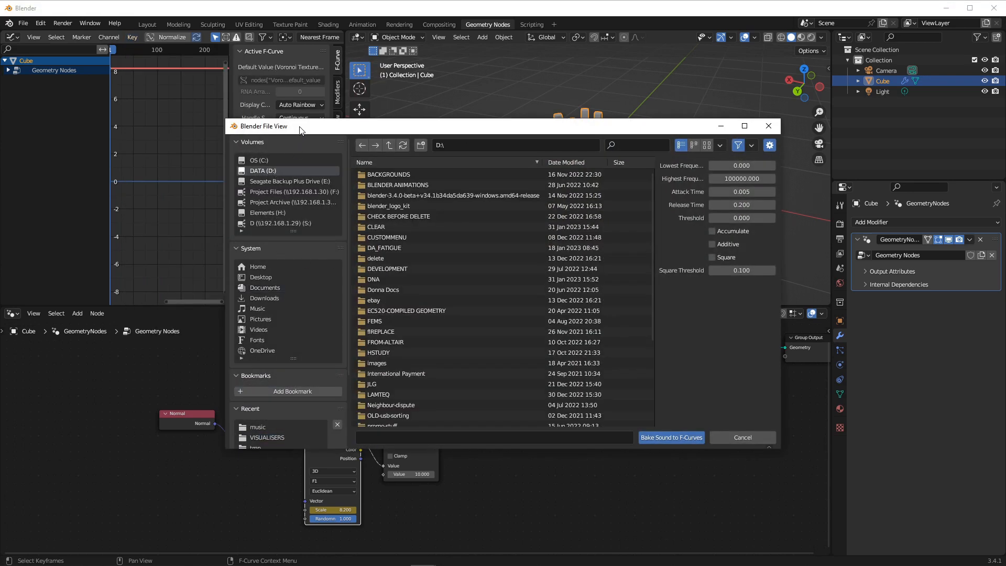
drag(300, 131, 334, 138)
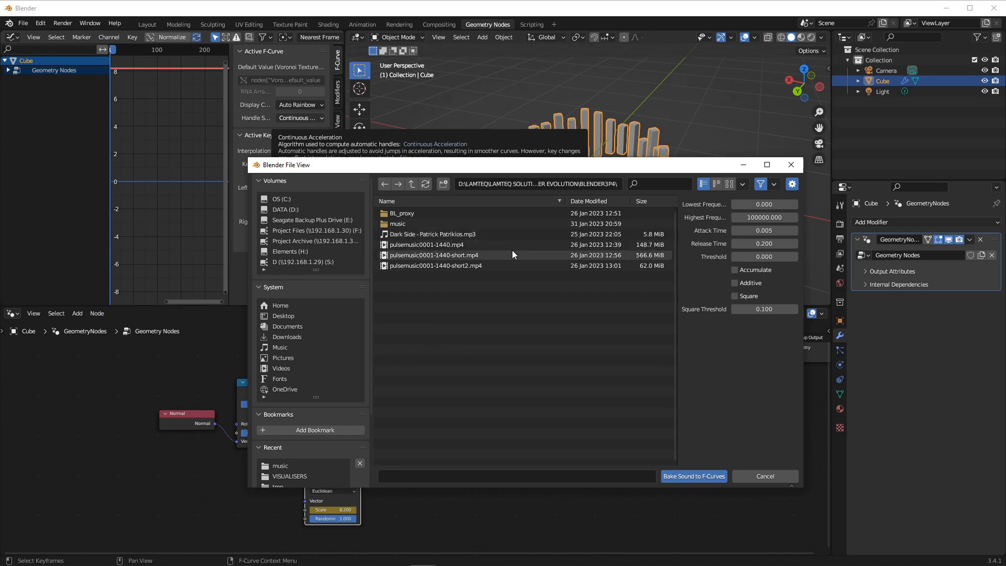
double_click(441, 237)
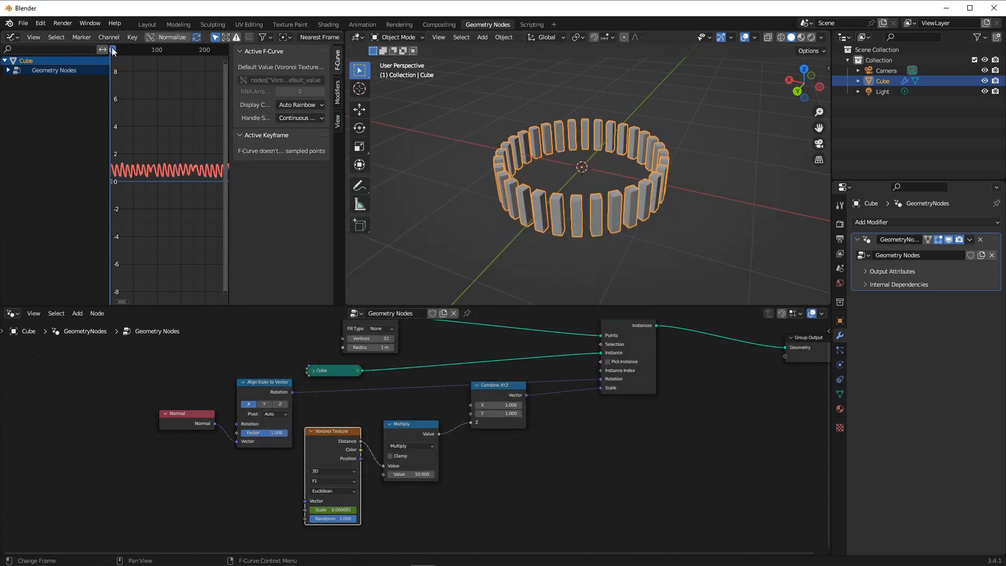
Set the Voronoi Texture's distance metric to Minkowski and the Multiply value to 5.8, scrubbing through frames to check the bars' motion.
drag(112, 50, 181, 52)
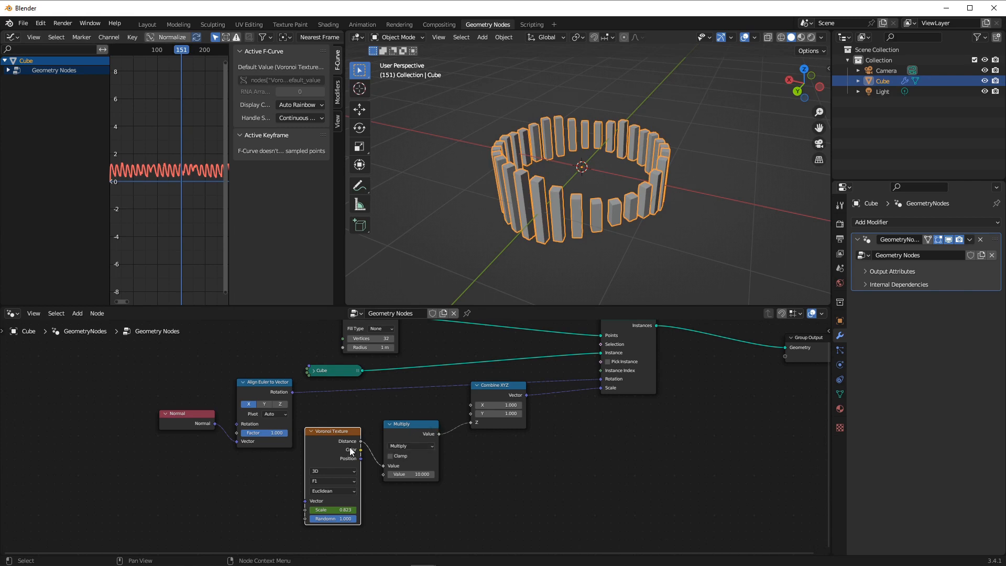
click(338, 490)
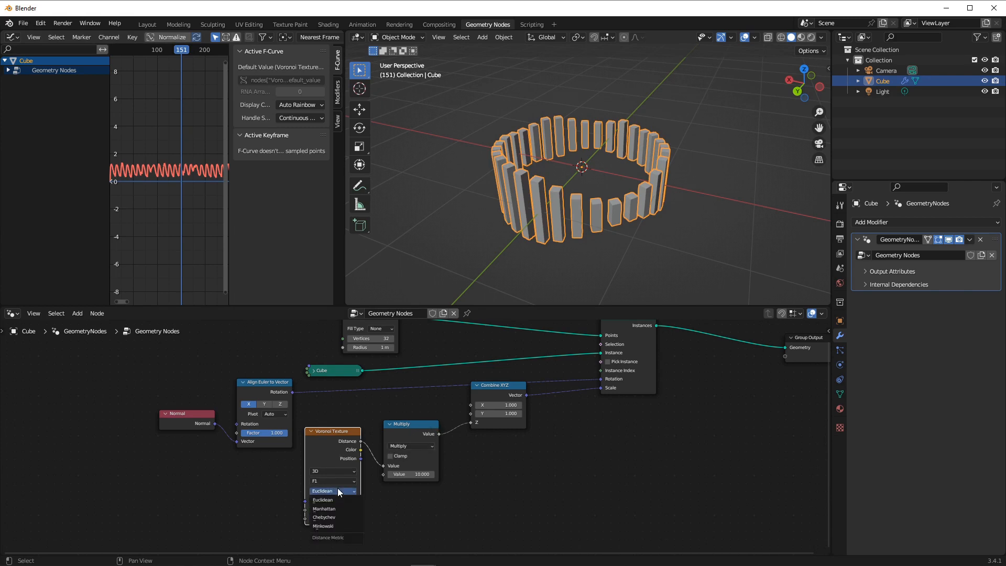
click(332, 526)
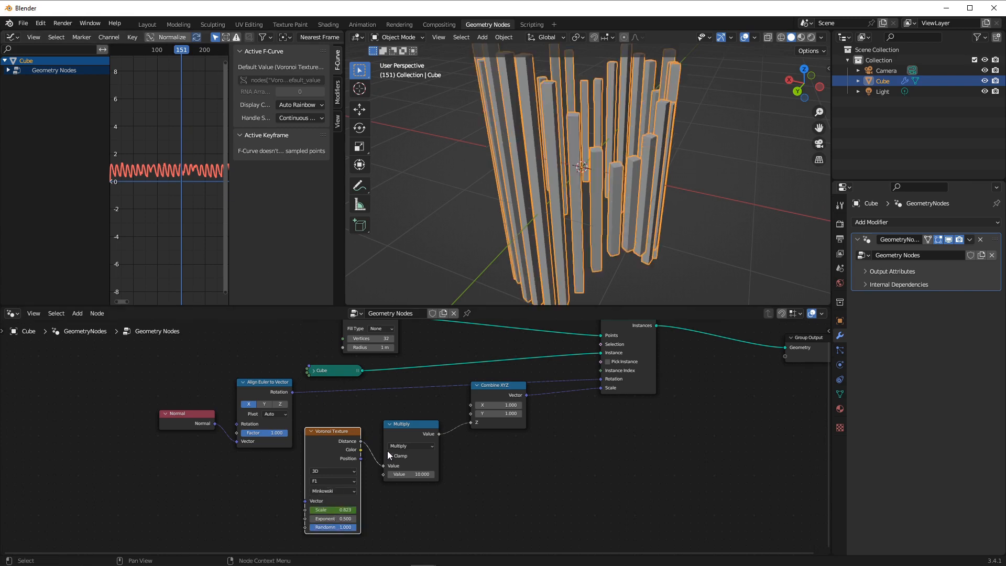
drag(411, 474, 367, 474)
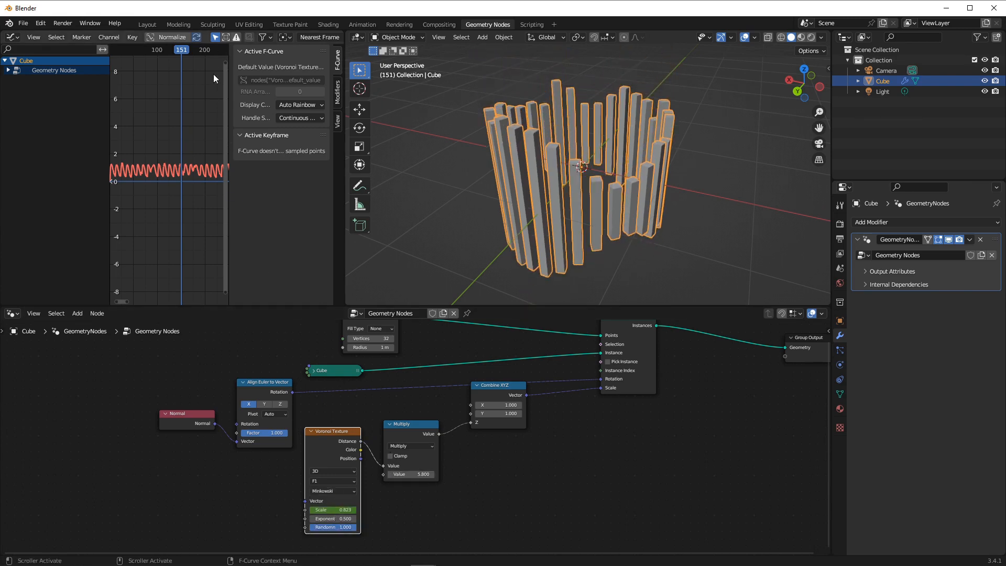
drag(184, 52, 152, 52)
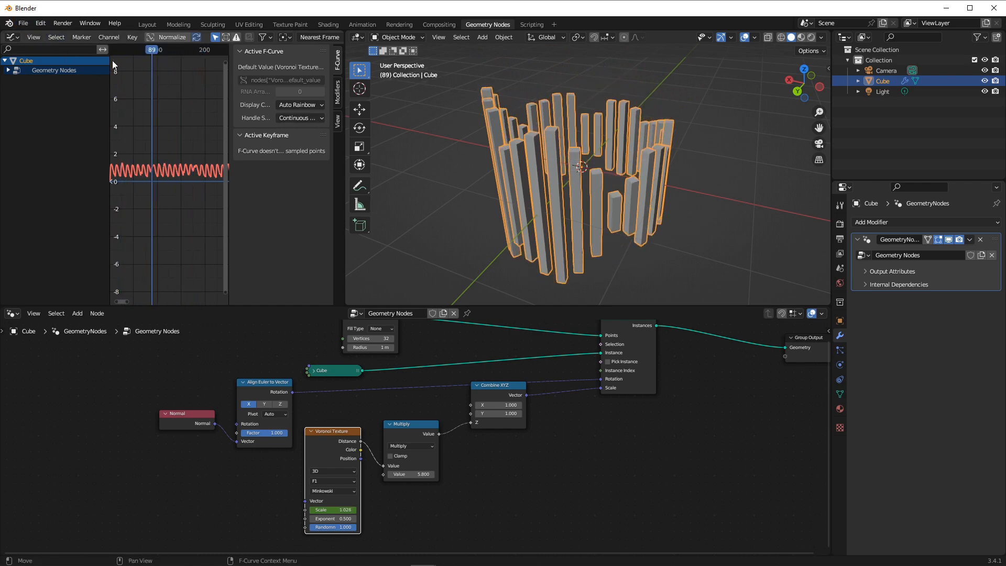
Change the Graph Editor area to a Timeline and play back the sound-driven animation briefly.
click(11, 37)
click(139, 71)
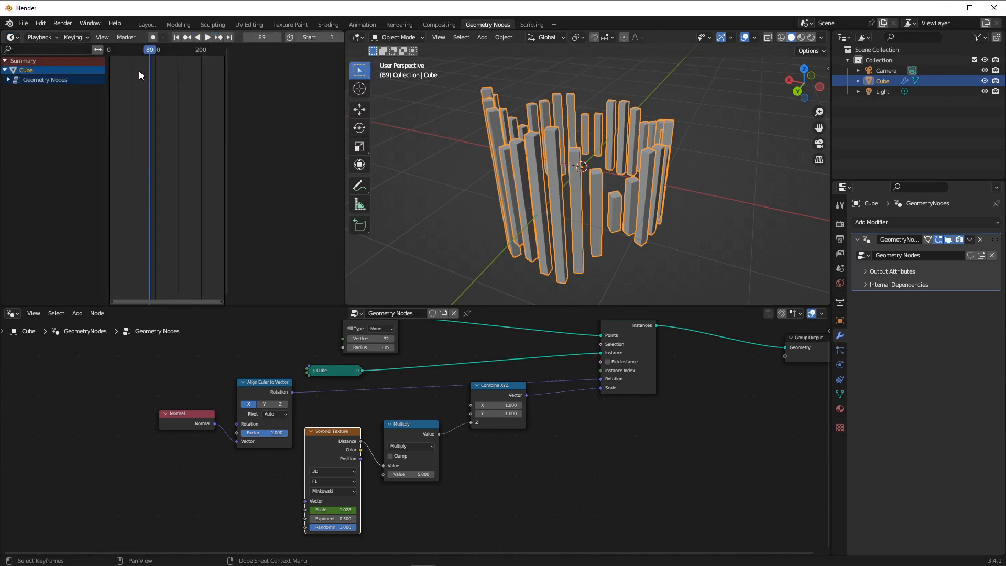
click(205, 38)
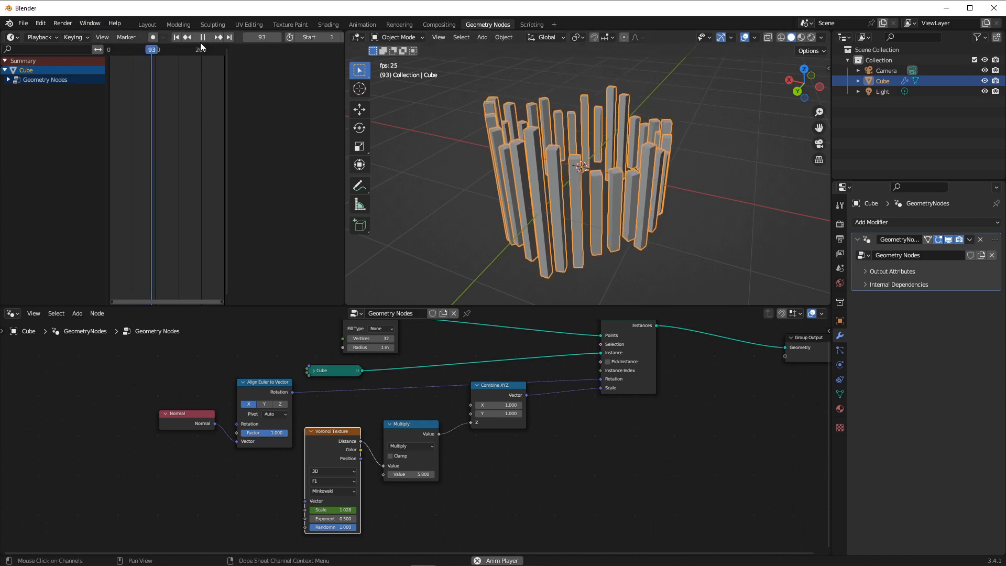
key(Escape)
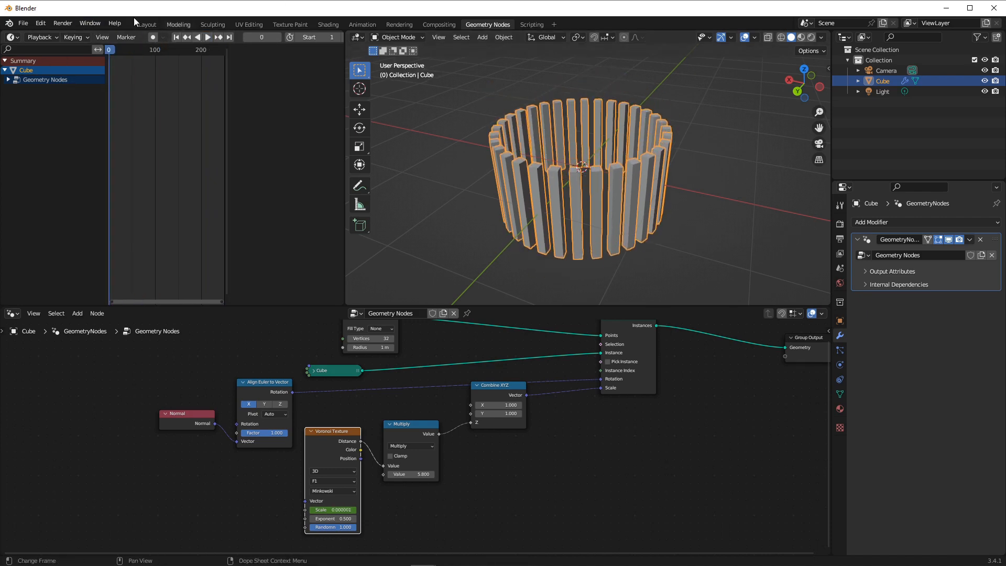
Change the Timeline area to the Video Sequencer, trying the Movie Clip Editor in between.
click(11, 38)
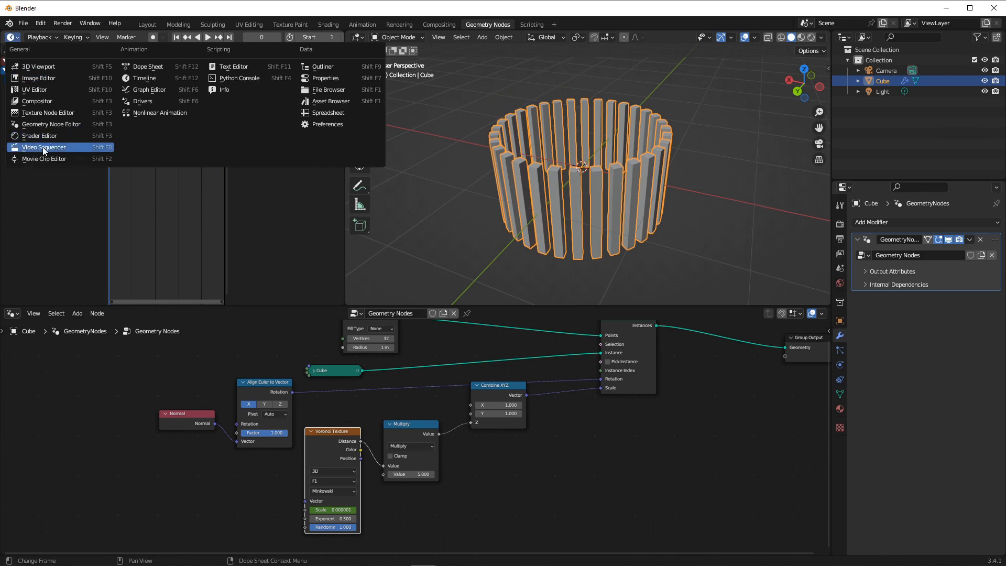
click(42, 147)
click(14, 38)
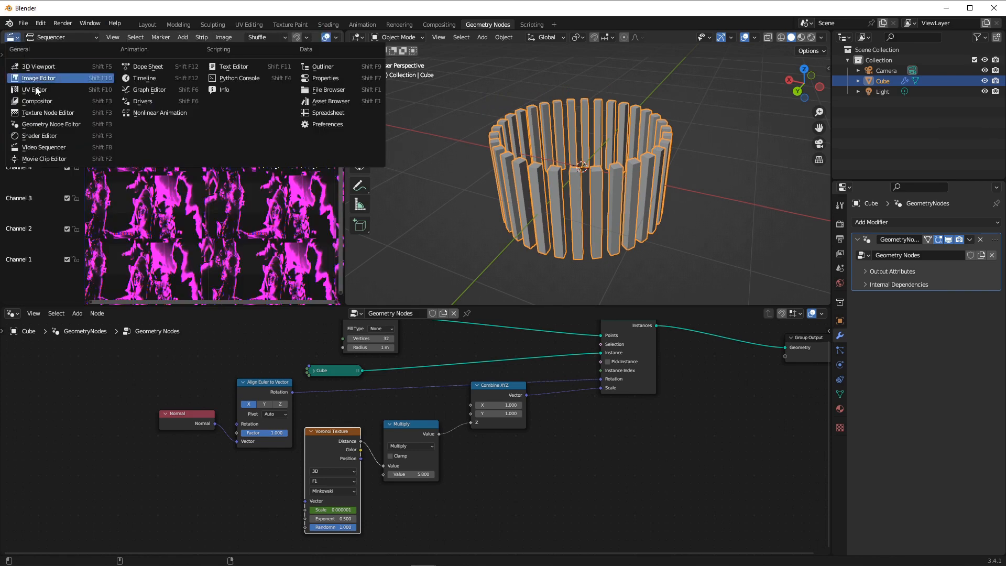
click(51, 159)
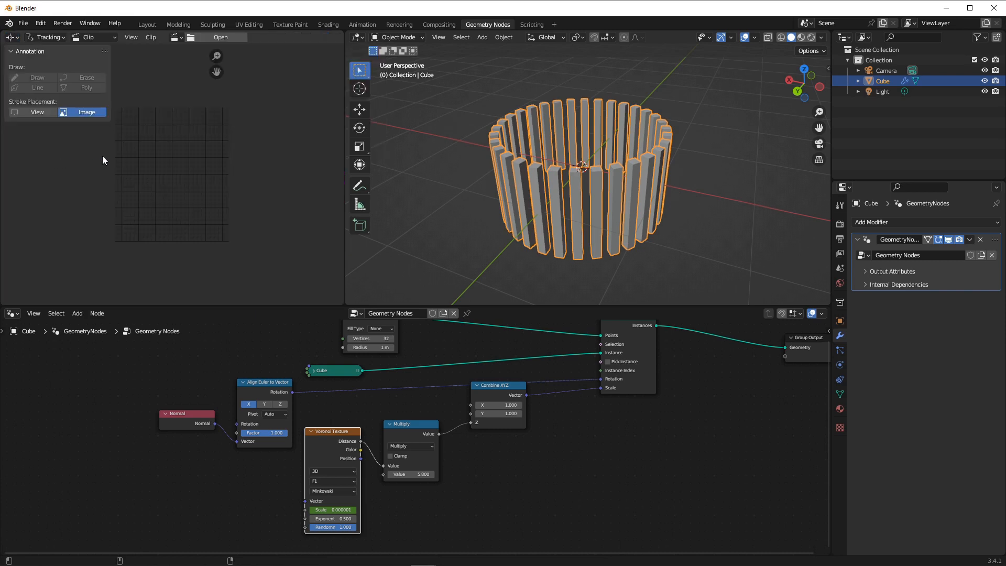
click(13, 37)
click(37, 148)
scroll(195, 116, down, 5)
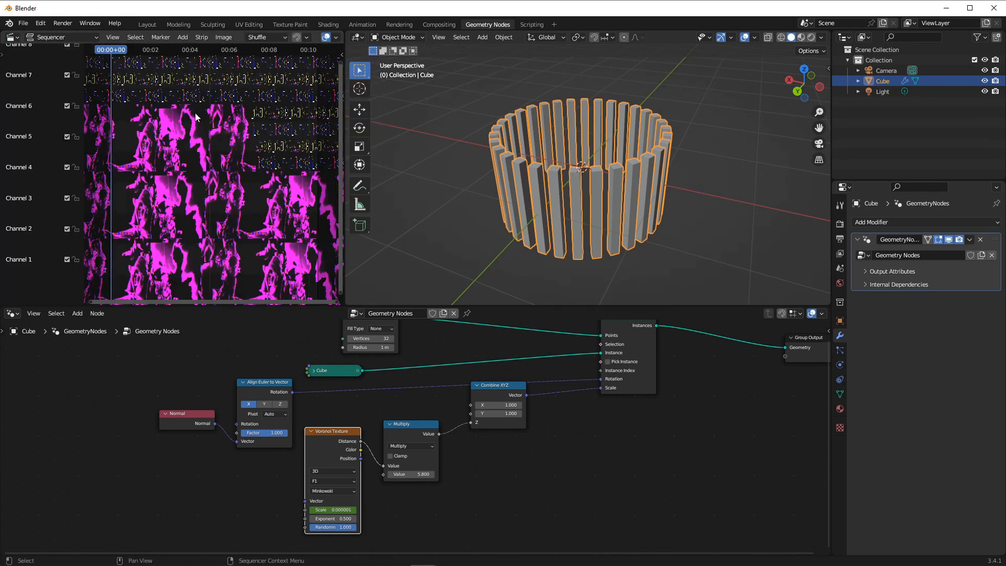
scroll(192, 115, up, 4)
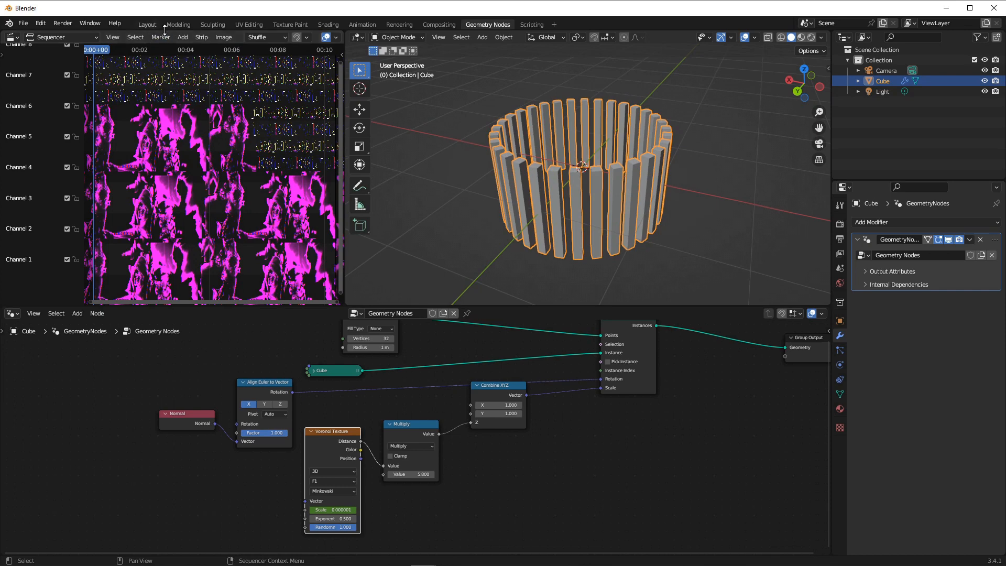
In the Layout workspace, enlarge the timeline area to nearly half the window height and change it to the Video Sequencer.
click(147, 25)
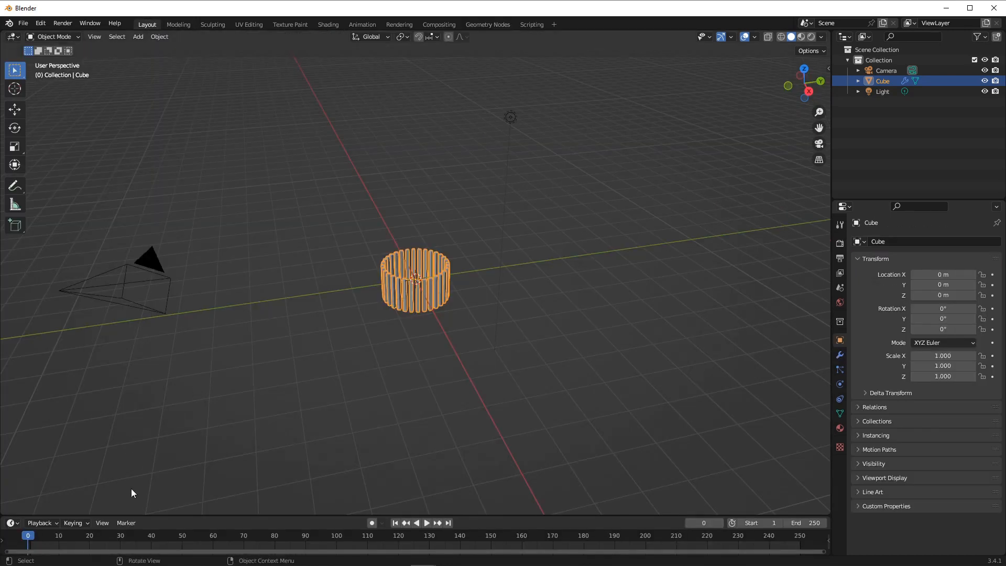
drag(179, 515, 21, 305)
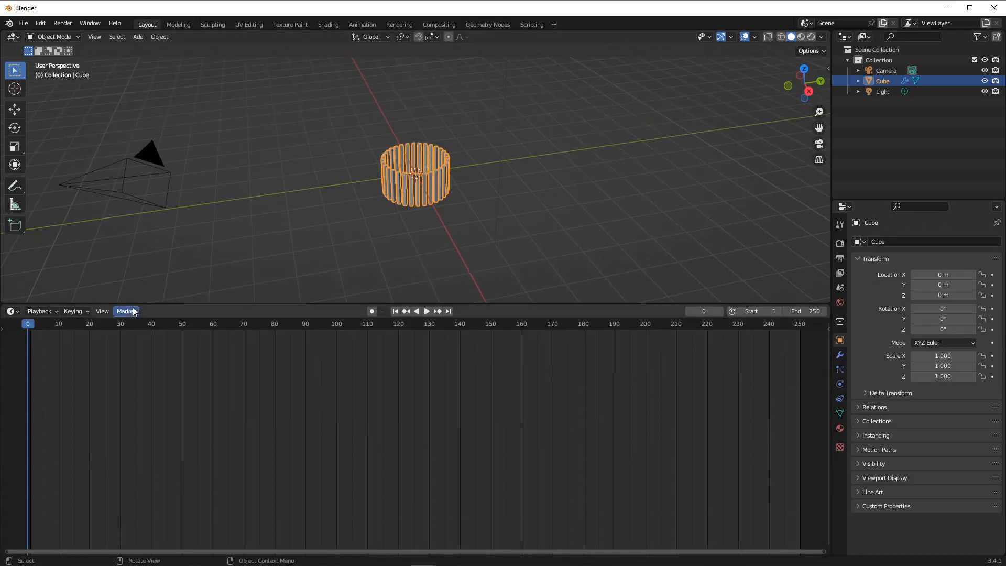
click(39, 311)
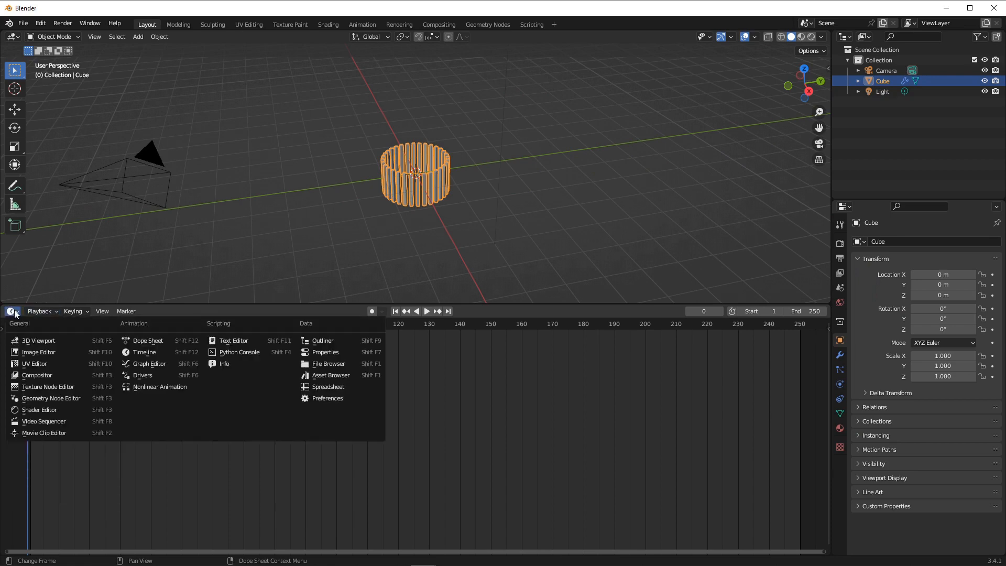
click(11, 311)
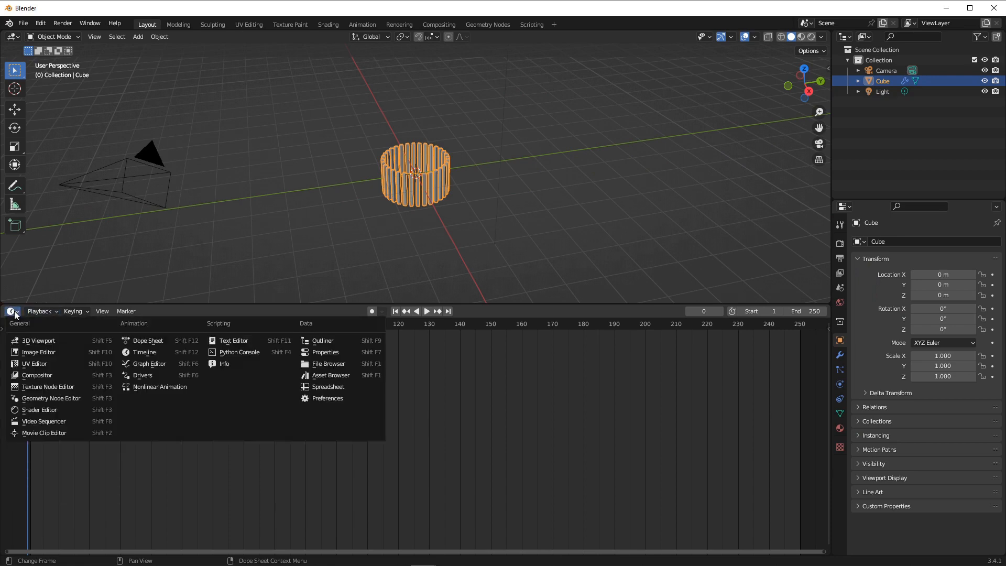
click(50, 422)
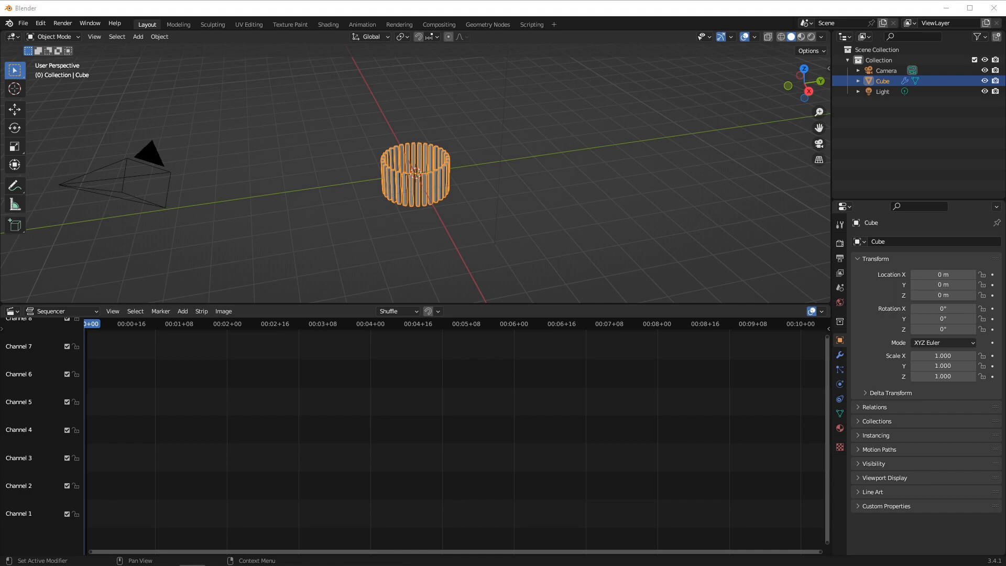
Add the Dark Side MP3 as a sound strip on channel 6 and slide it to the start of the sequence.
drag(99, 362, 100, 363)
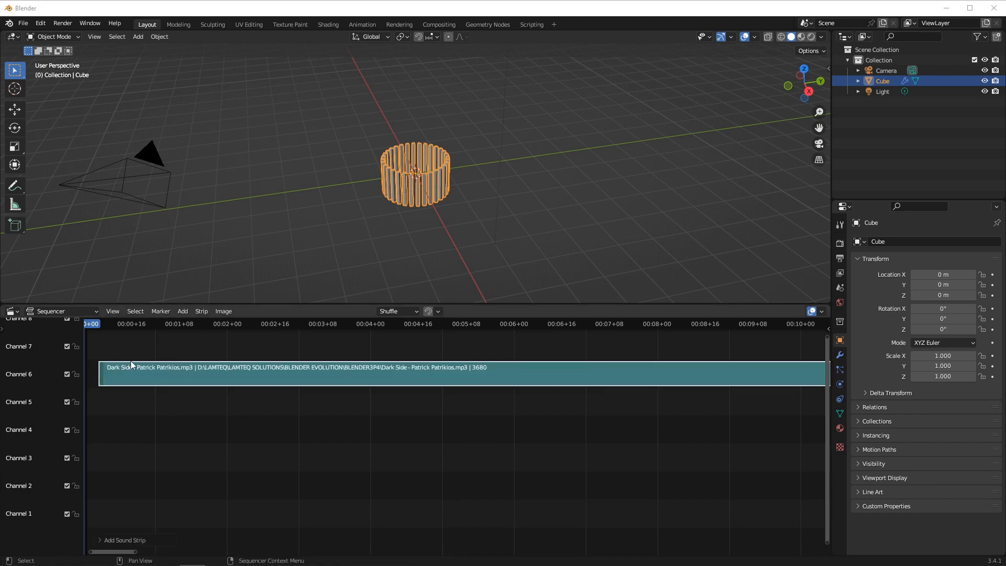
drag(164, 382, 152, 378)
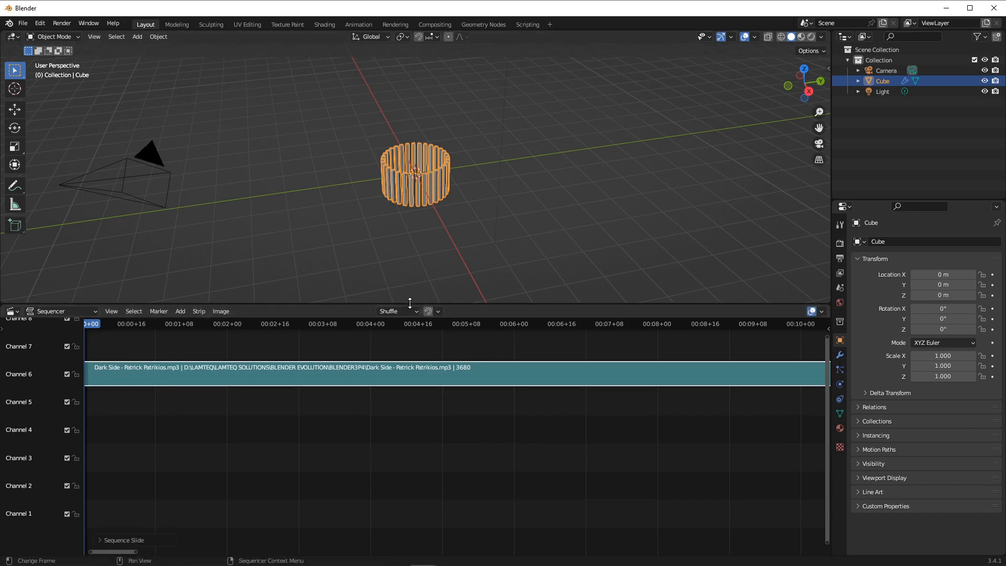
Change the Layout workspace's Video Sequencer area to a Timeline, play the animation with its audio, and return to frame 0.
click(11, 311)
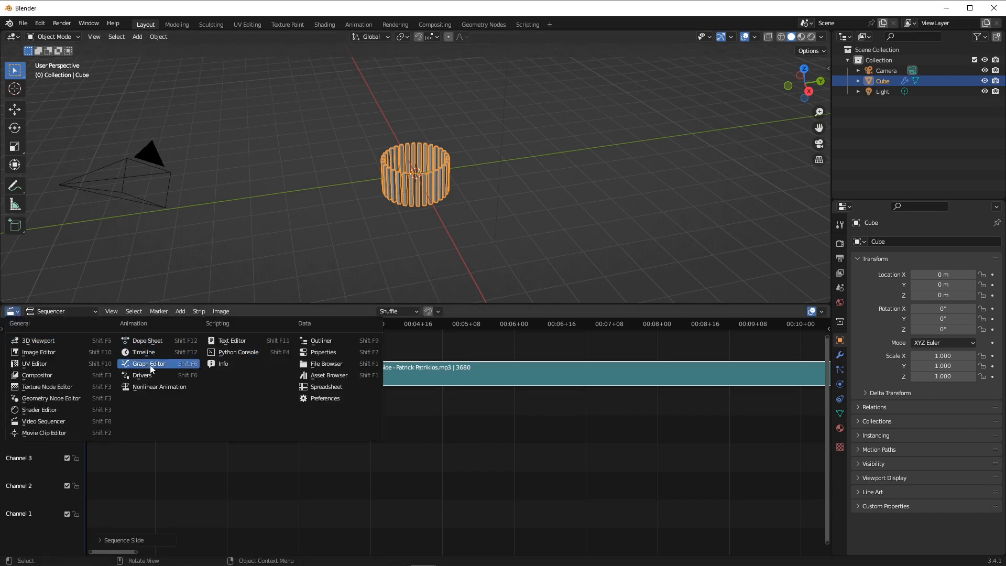
click(144, 353)
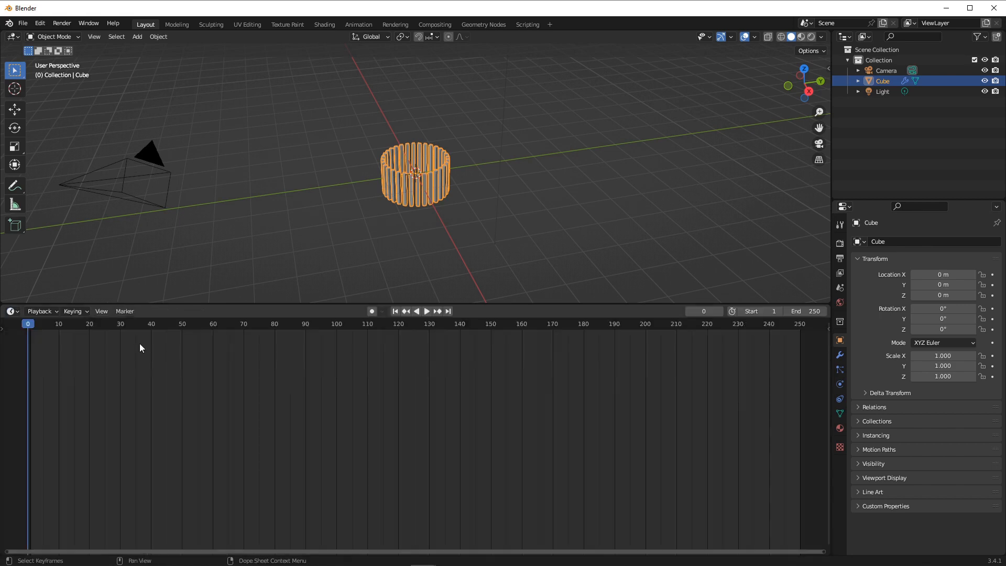
click(426, 311)
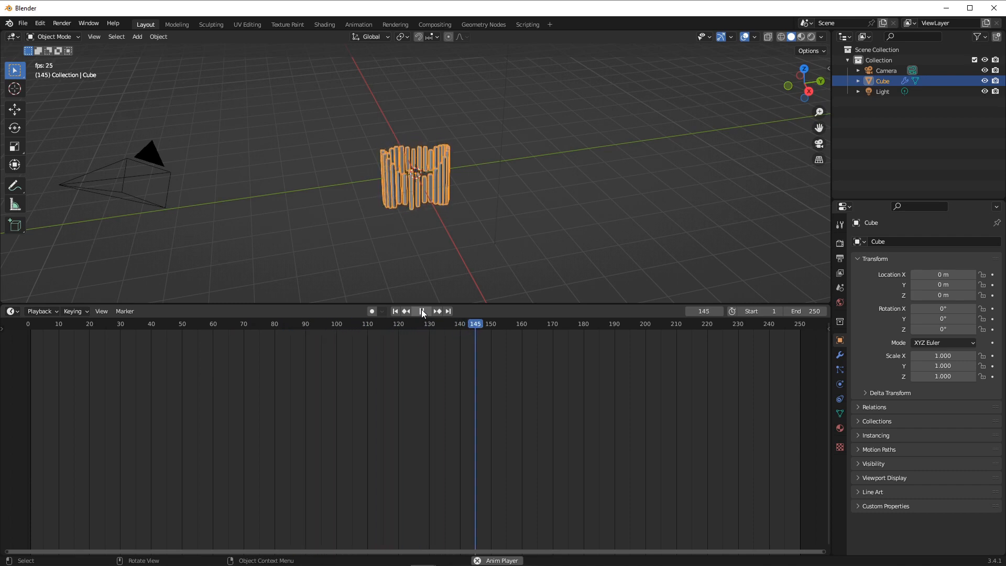
click(422, 311)
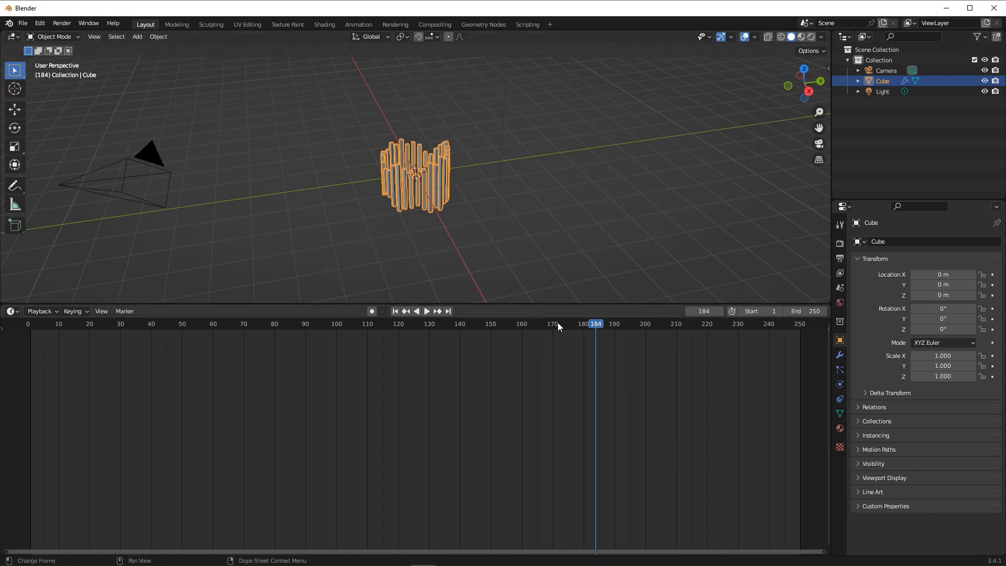
drag(590, 322, 371, 323)
key(space)
drag(224, 315, 28, 314)
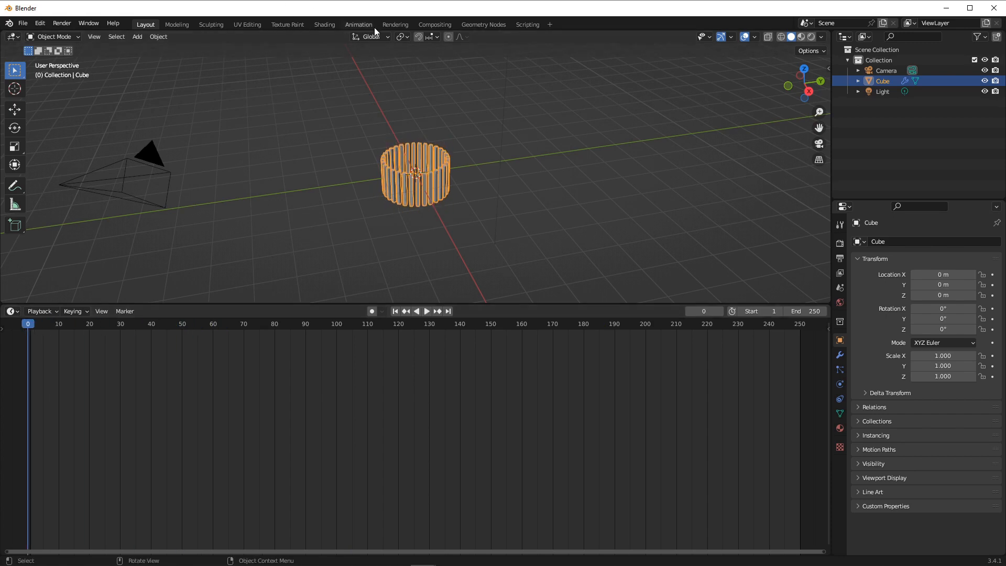
Change the Layout Timeline area to the Graph Editor and, in the Geometry Nodes workspace, clear the Voronoi Texture's Scale keyframes.
click(12, 311)
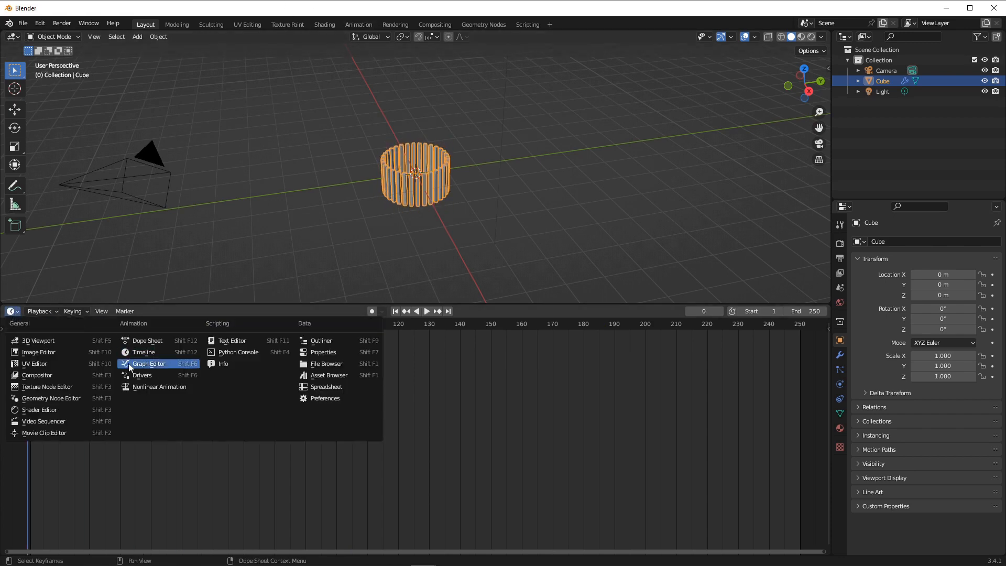
click(144, 365)
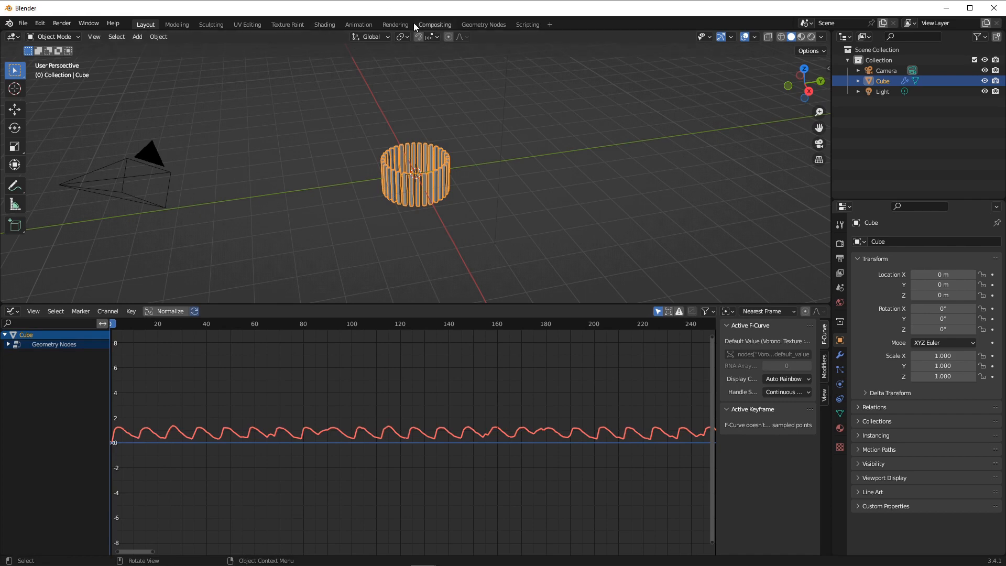
click(474, 25)
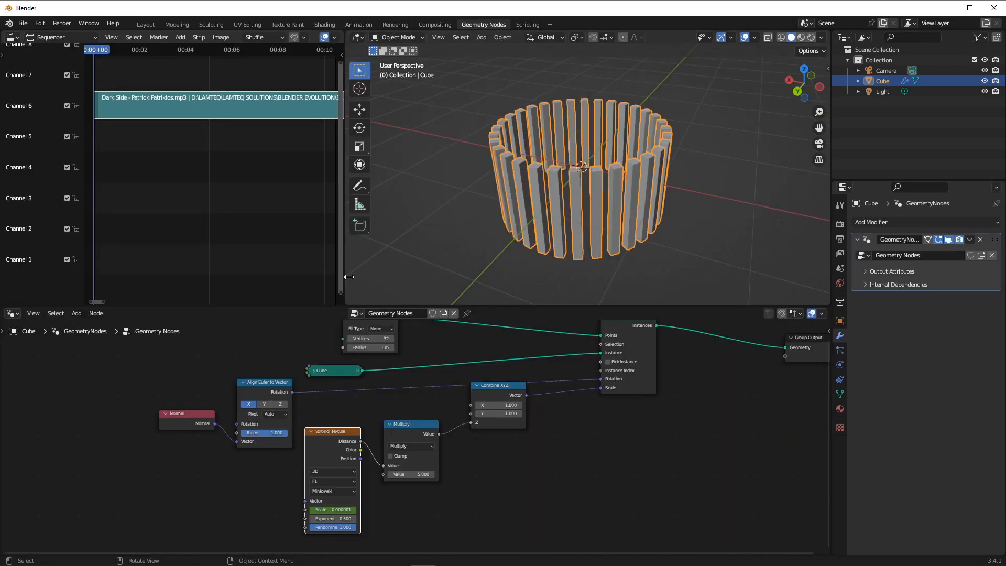
right_click(333, 498)
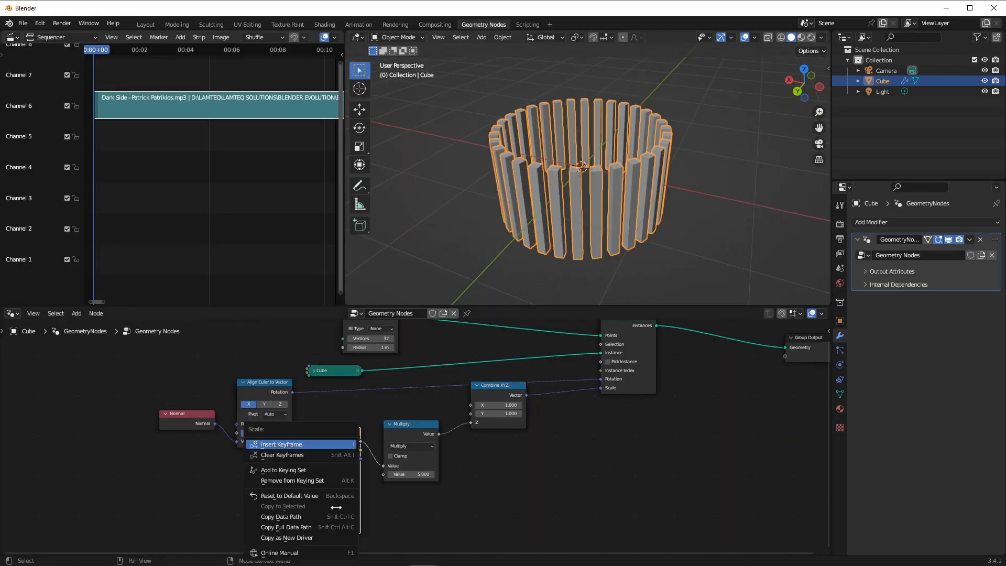
click(294, 455)
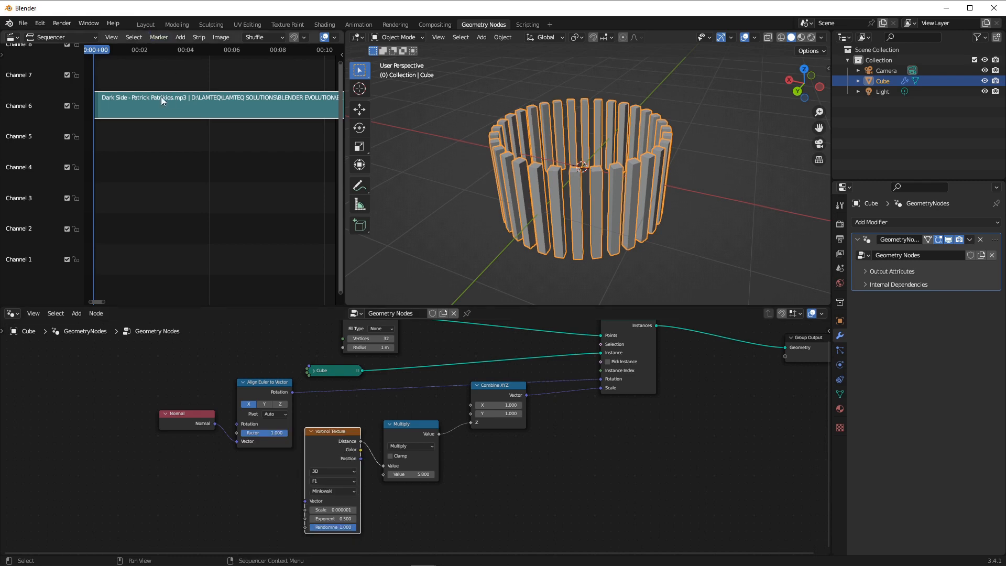
scroll(159, 107, down, 3)
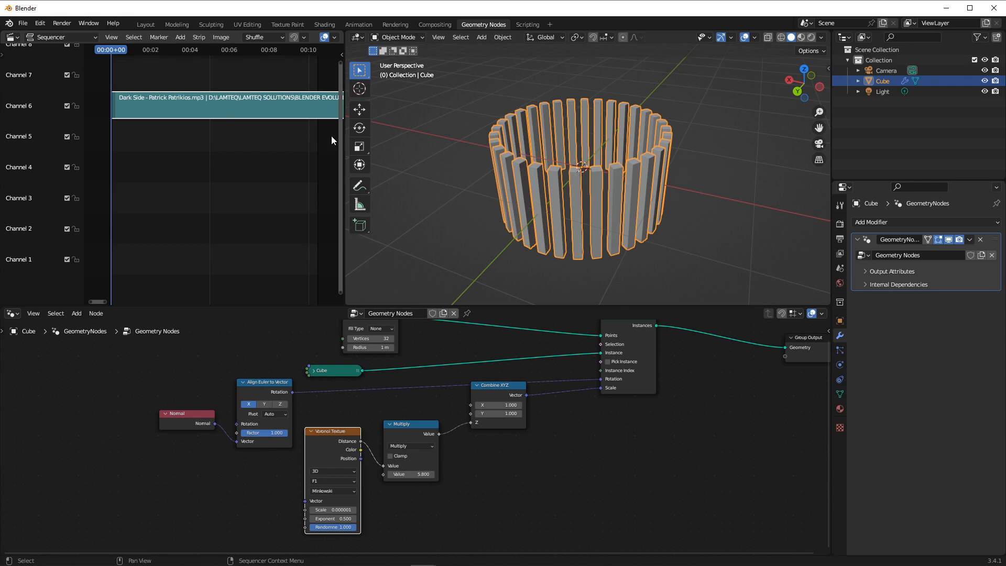
click(441, 208)
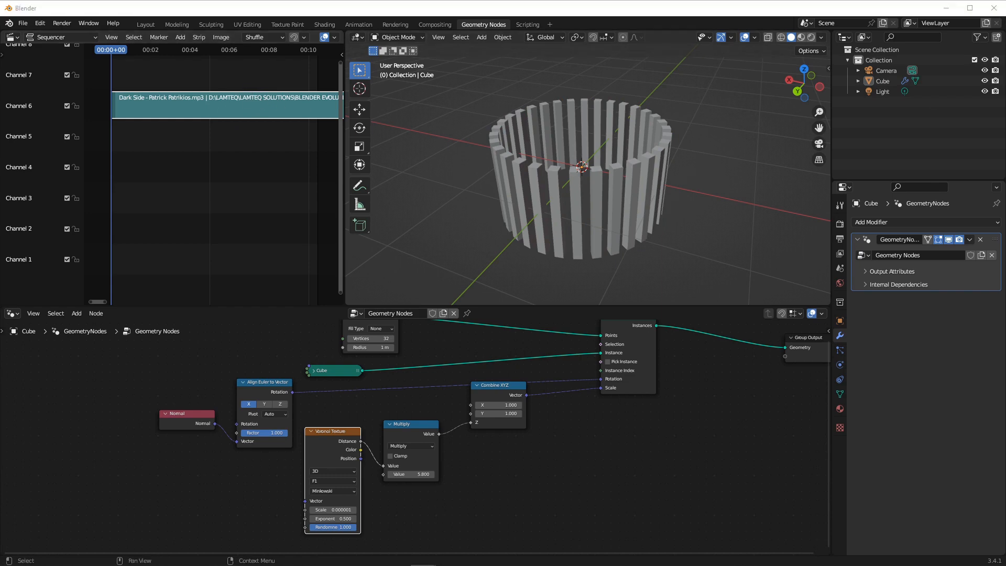
Switch to the Moises library in the browser and look at its Track Separation page.
drag(1005, 49, 401, 33)
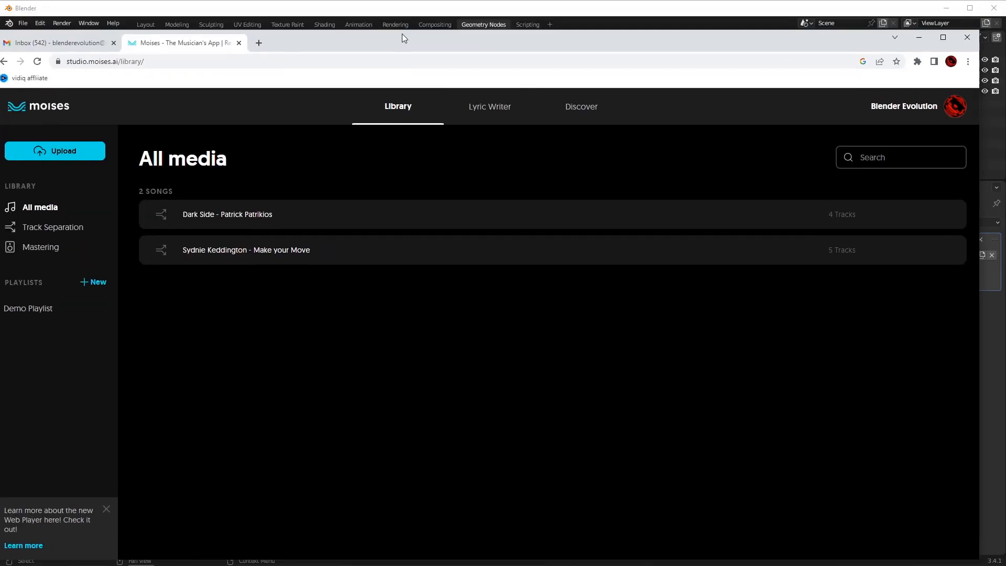
double_click(401, 36)
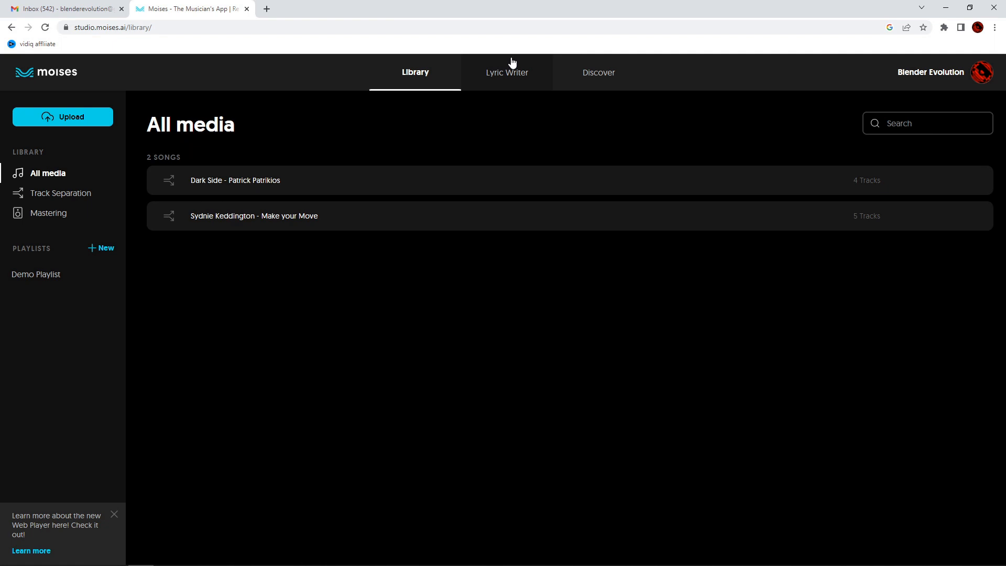
click(66, 194)
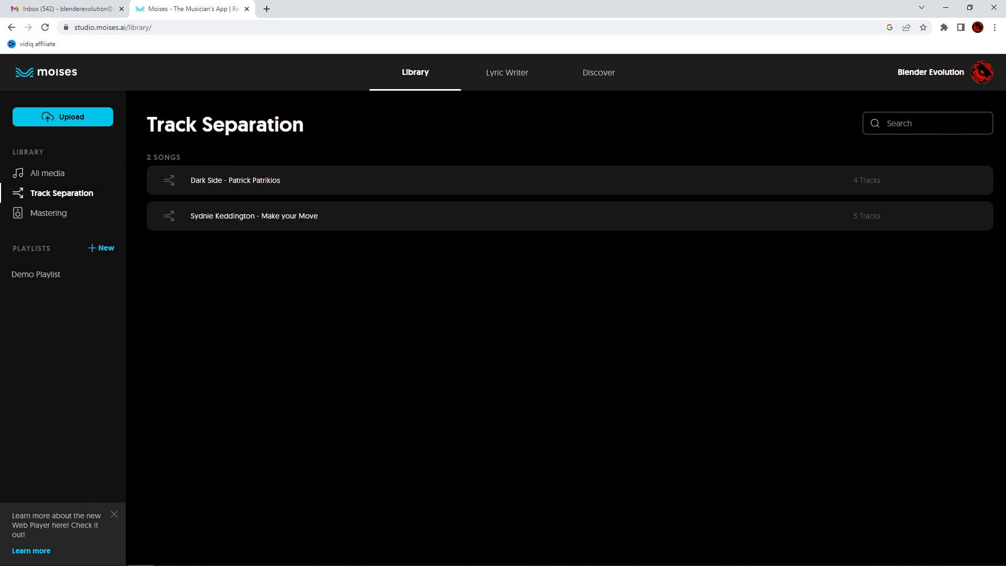
Look through the separated Dark Side tracks in the File Explorer music folder, including drums, metronome and other, and return to Blender.
drag(1005, 117, 419, 110)
double_click(470, 117)
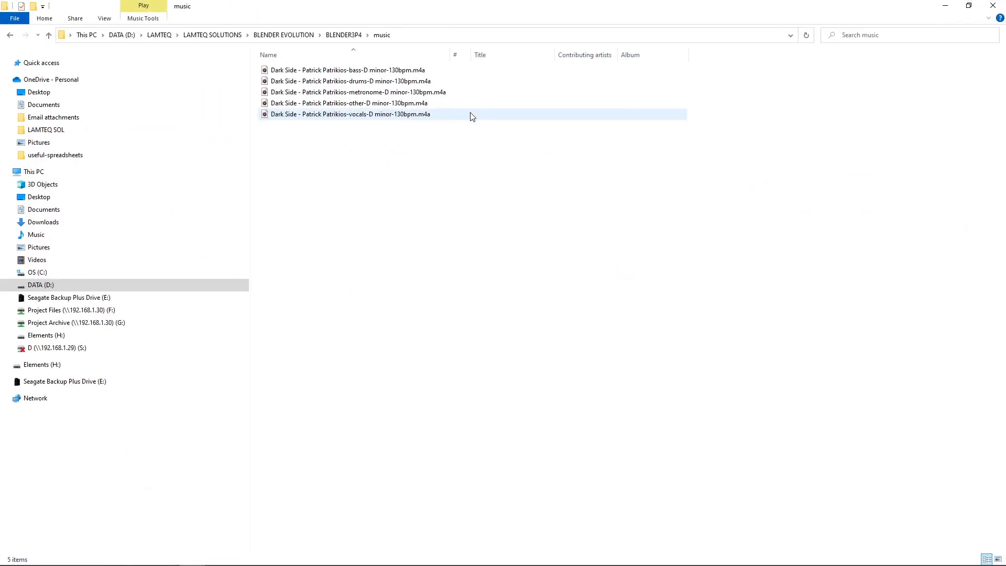
click(398, 84)
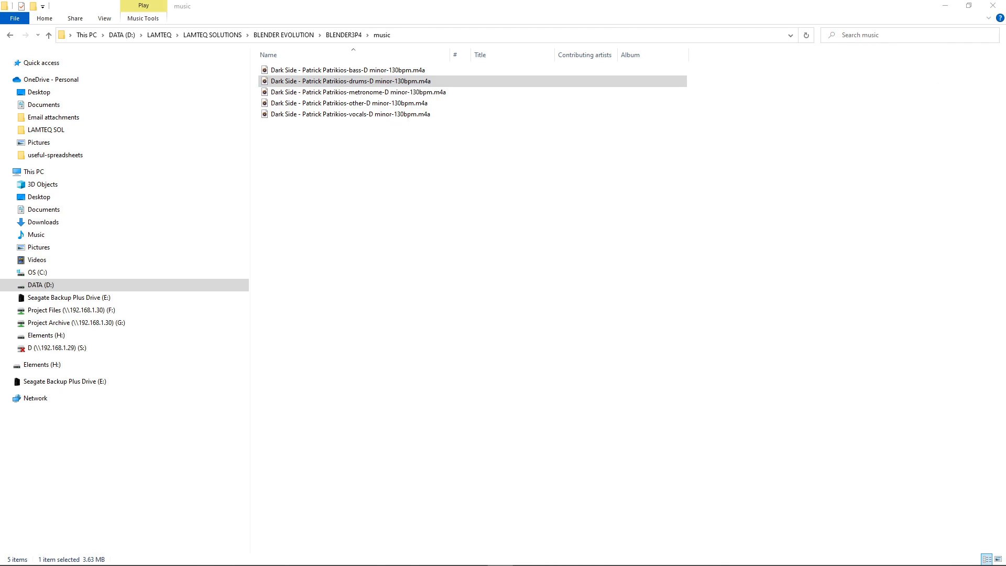
click(420, 93)
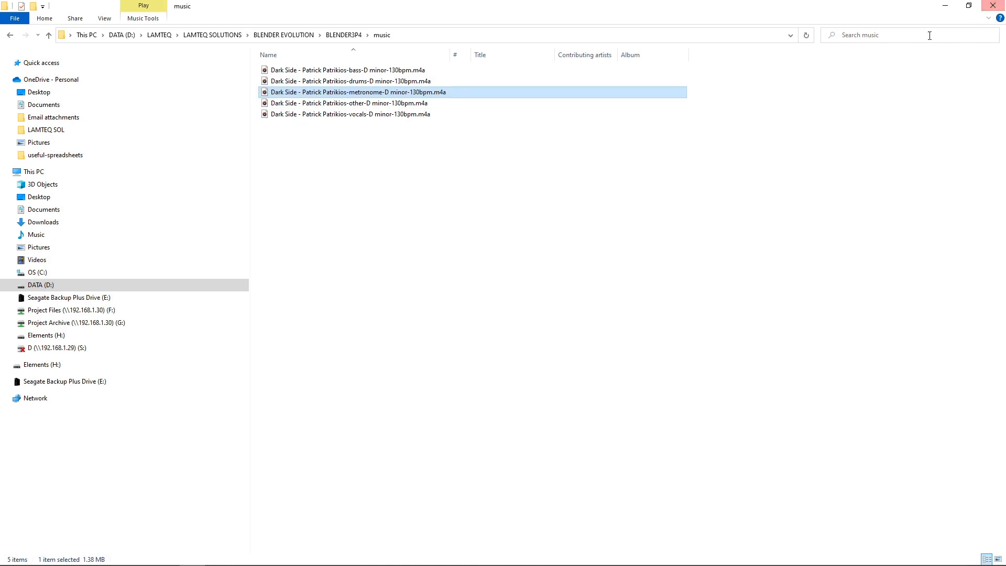
click(421, 104)
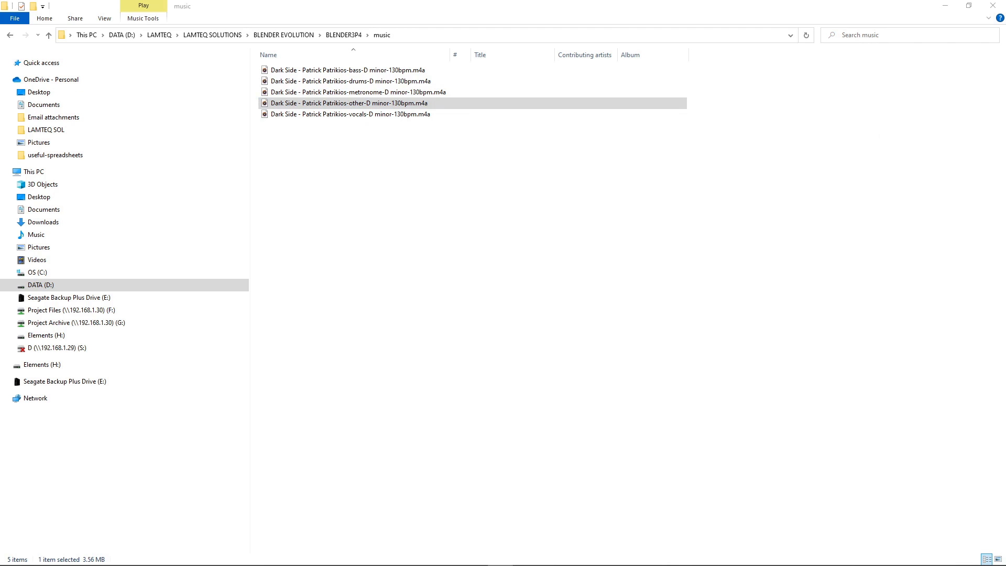
click(1003, 2)
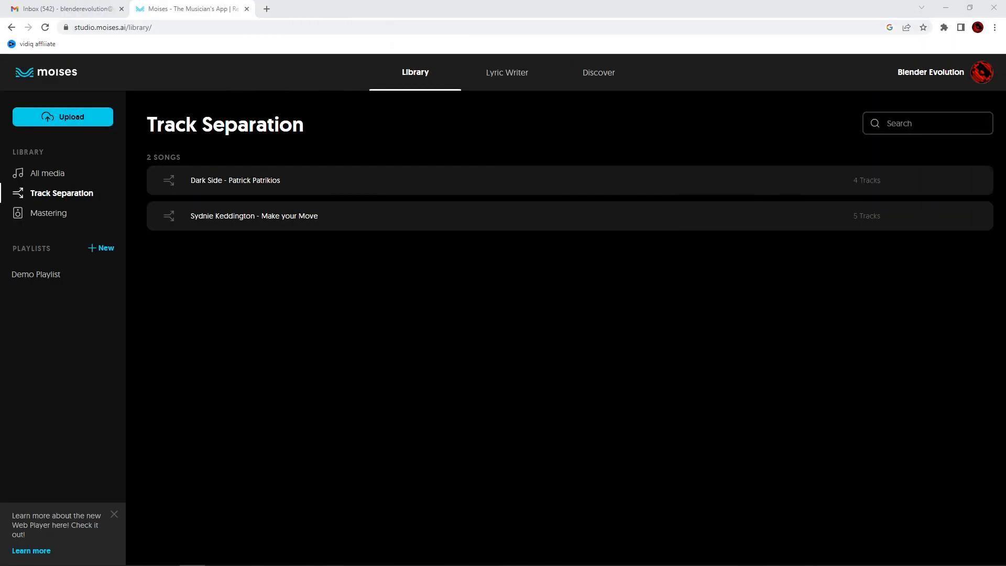
click(945, 8)
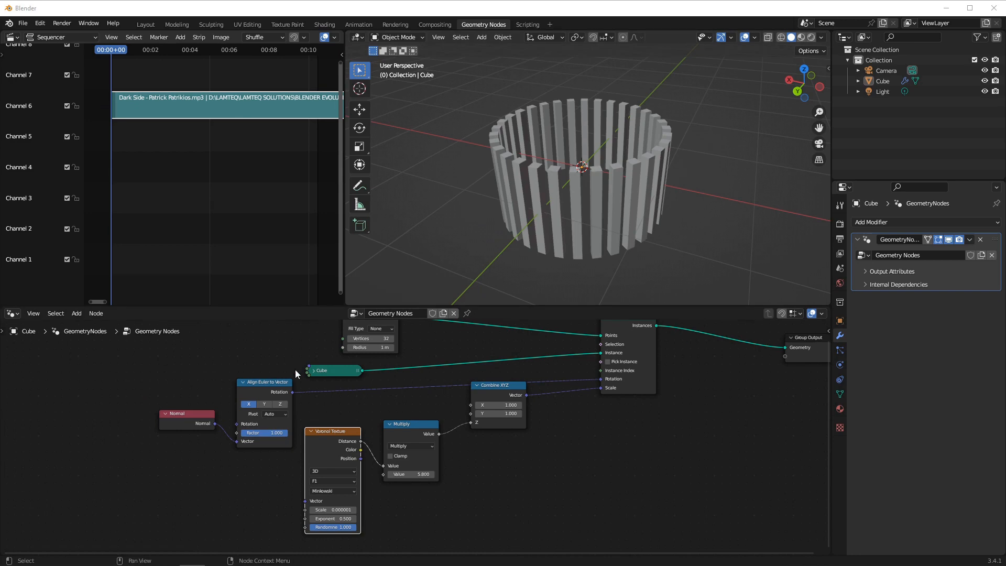
Change the Video Sequencer area to the Graph Editor and insert a keyframe on the Voronoi Texture's Scale.
click(11, 36)
click(143, 90)
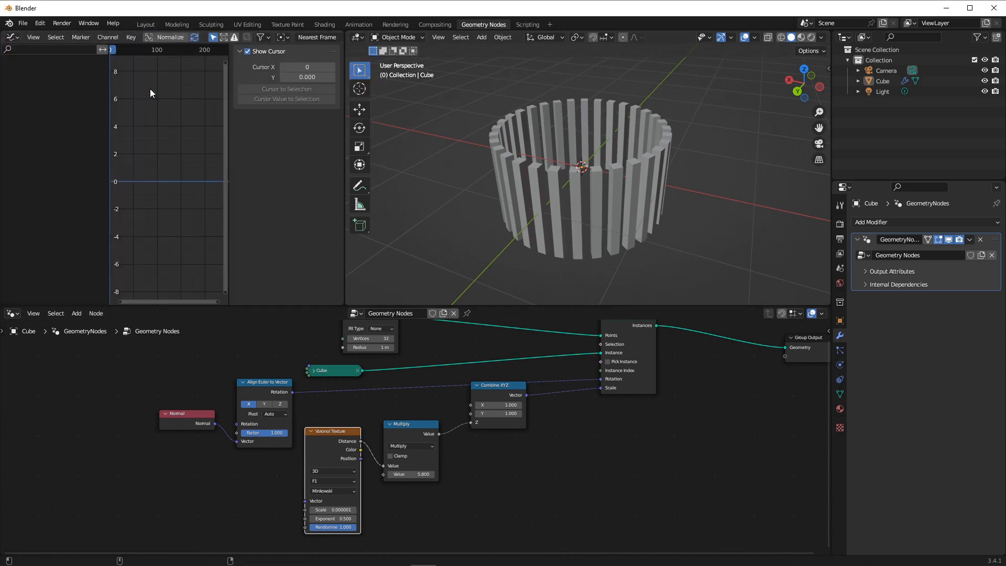
right_click(328, 510)
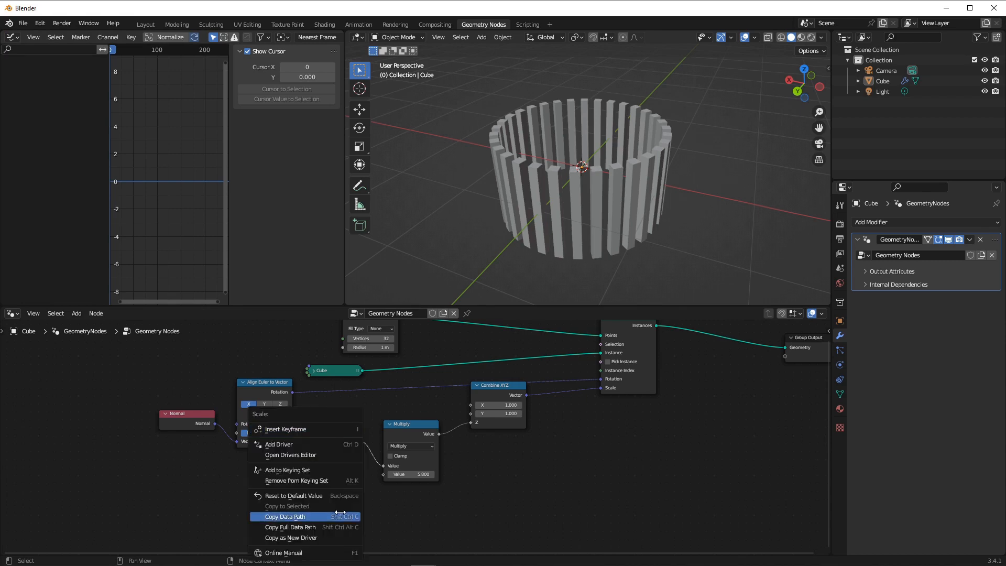
click(302, 429)
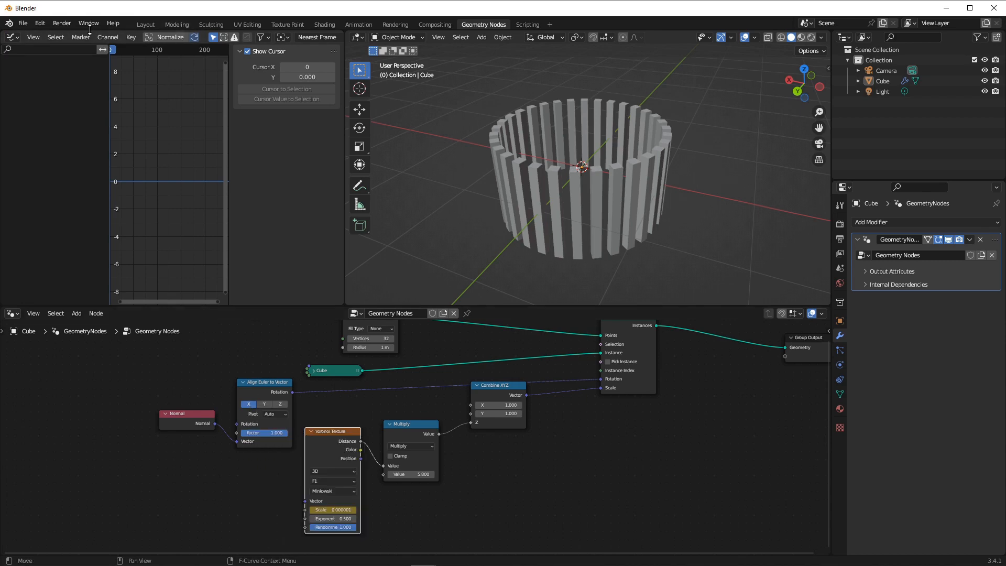
Select the cube ring and bake the separated Dark Side drums M4A track into the Voronoi Scale F-curve.
click(127, 38)
click(614, 194)
click(127, 38)
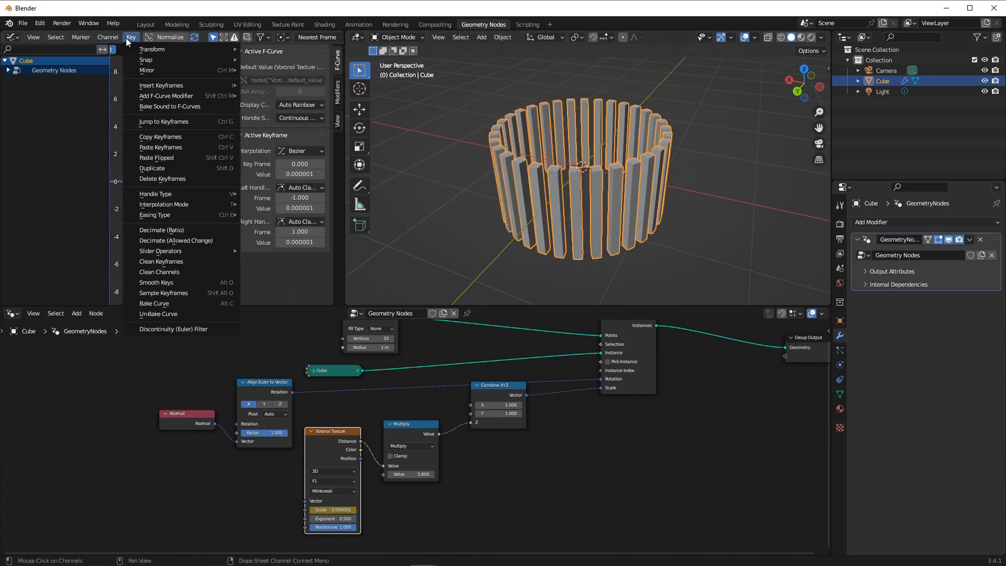
click(168, 108)
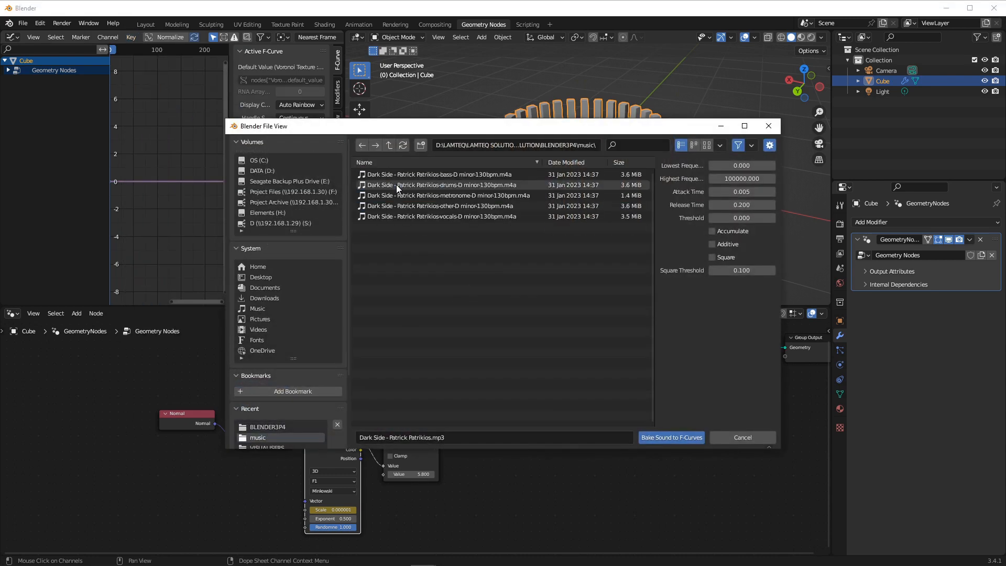
click(497, 186)
double_click(496, 183)
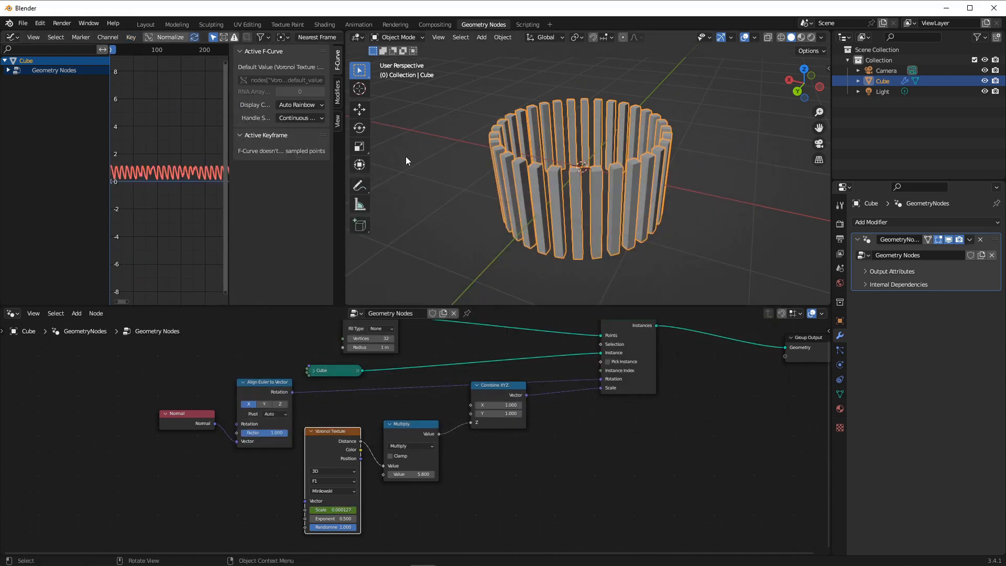
Change the Graph Editor area to a Timeline, play the drum-driven animation briefly, and jump back to the start frame.
click(13, 37)
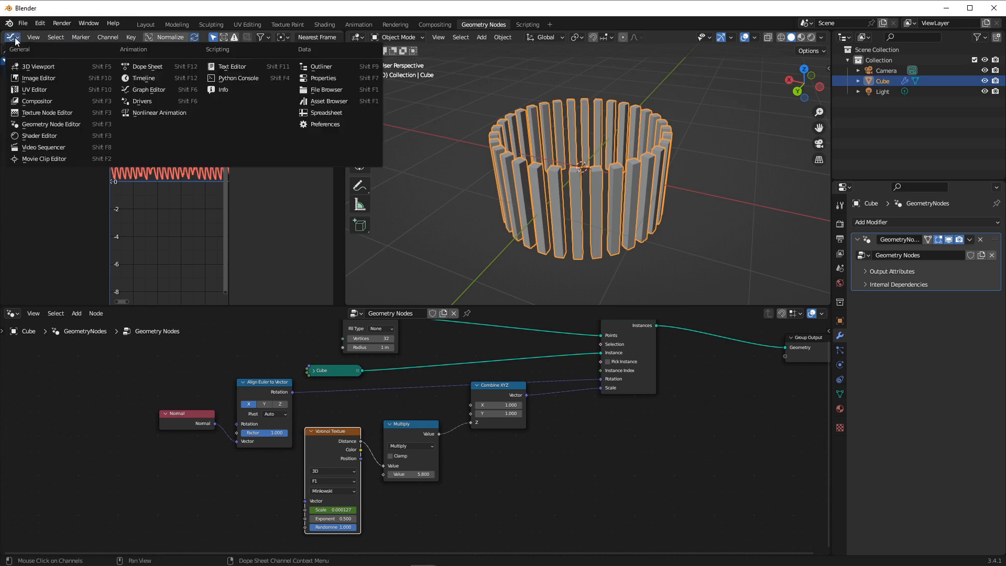
click(162, 78)
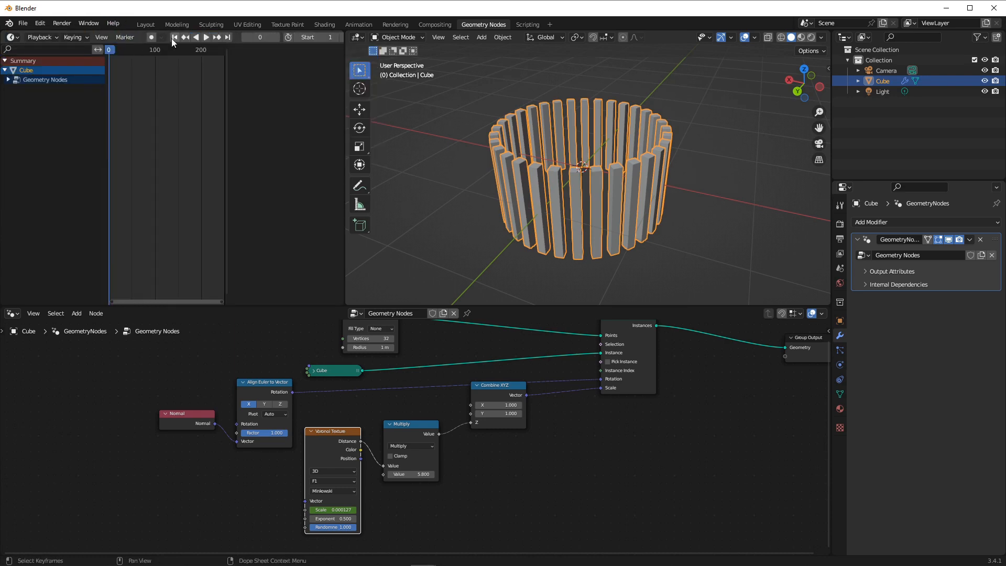
click(206, 38)
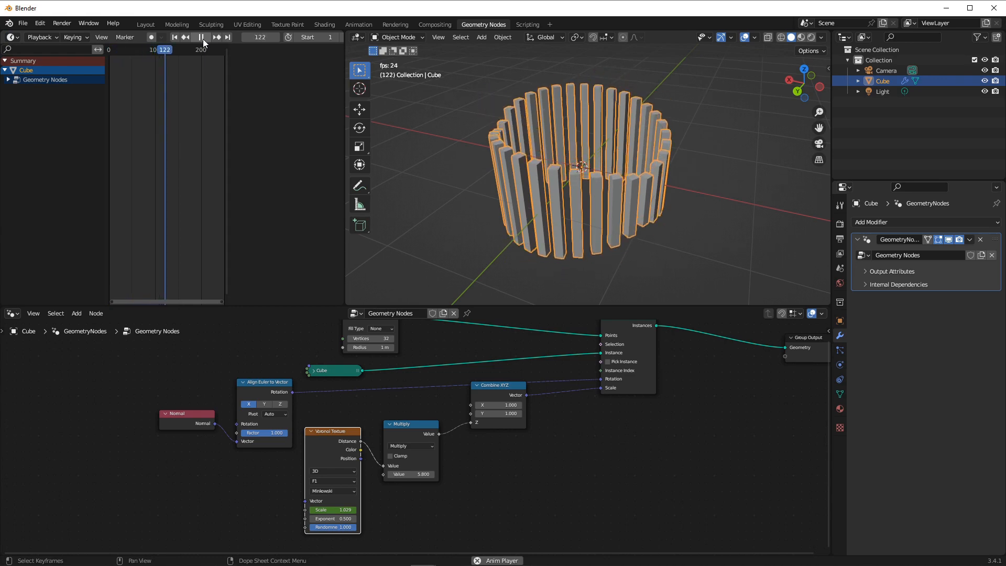
click(202, 38)
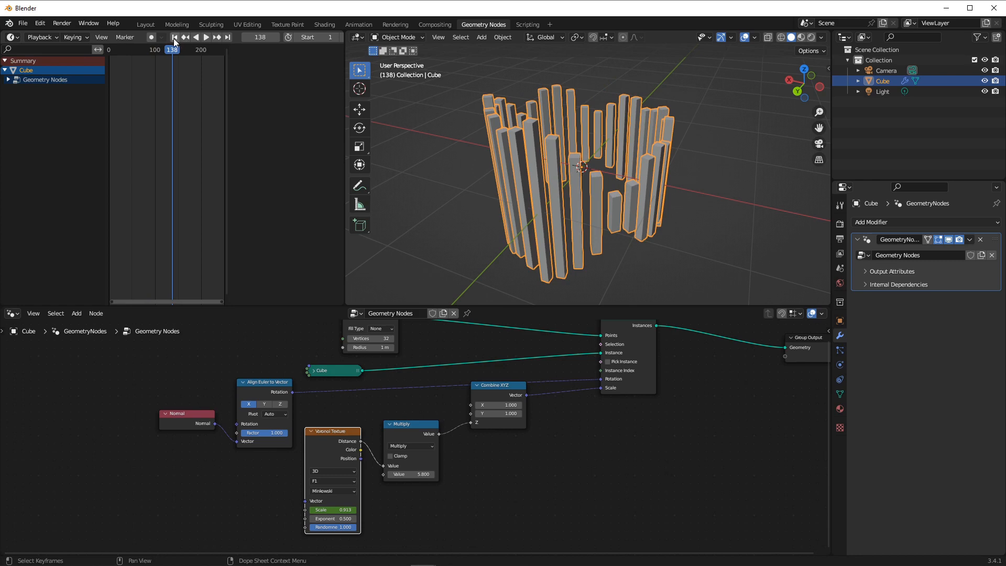
click(175, 38)
Enlarge the node editor area and move every node except Group Output up and to the left as a group.
click(676, 445)
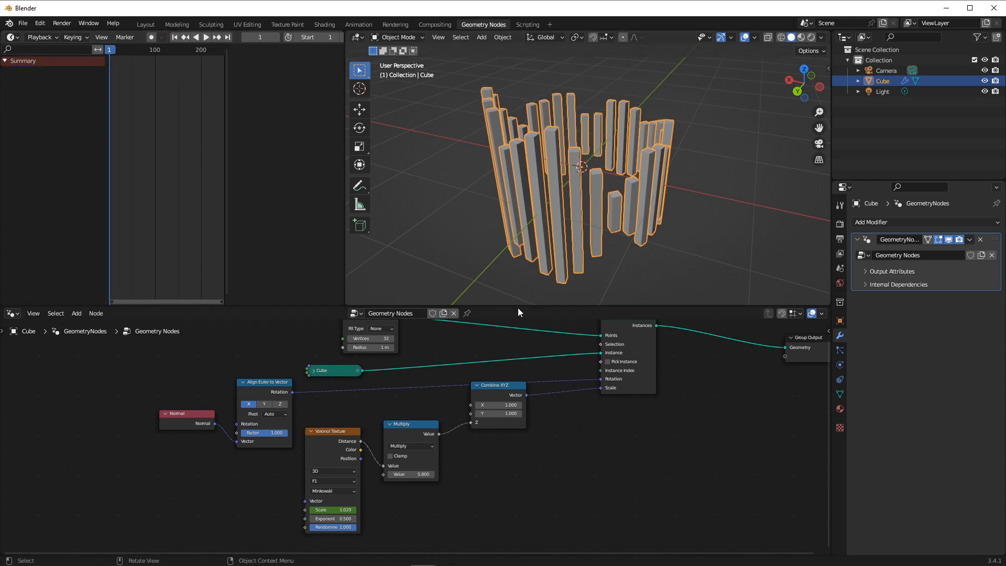
drag(519, 306, 517, 171)
scroll(489, 295, down, 3)
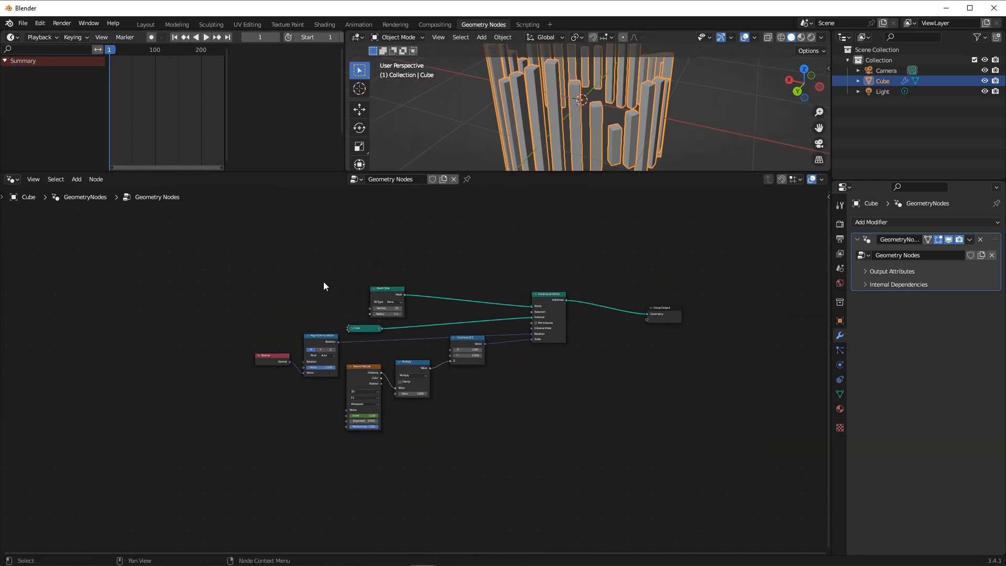
drag(213, 257, 568, 459)
drag(540, 303, 413, 248)
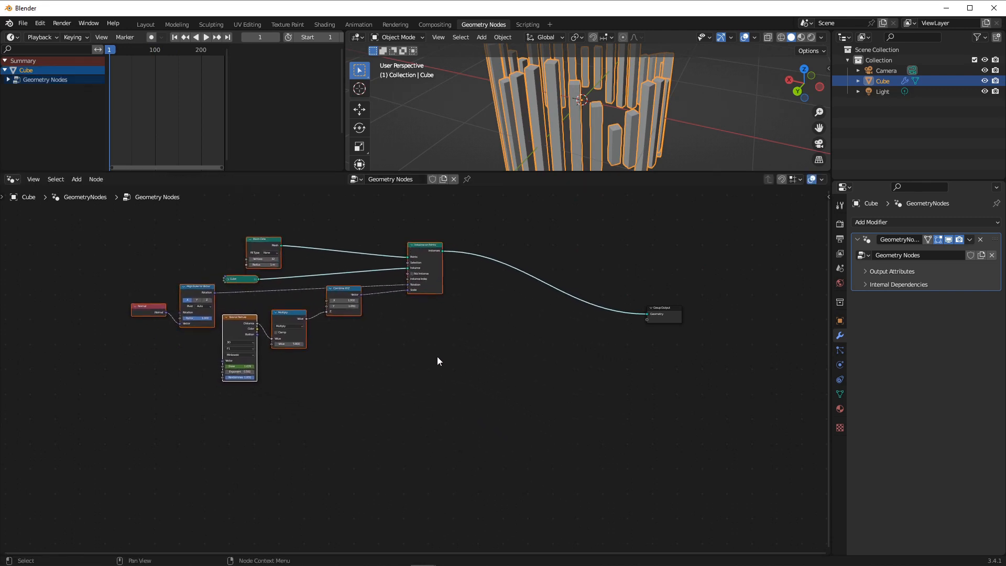
Duplicate the whole cube ring node group and place the copy below the original.
key(shift+d)
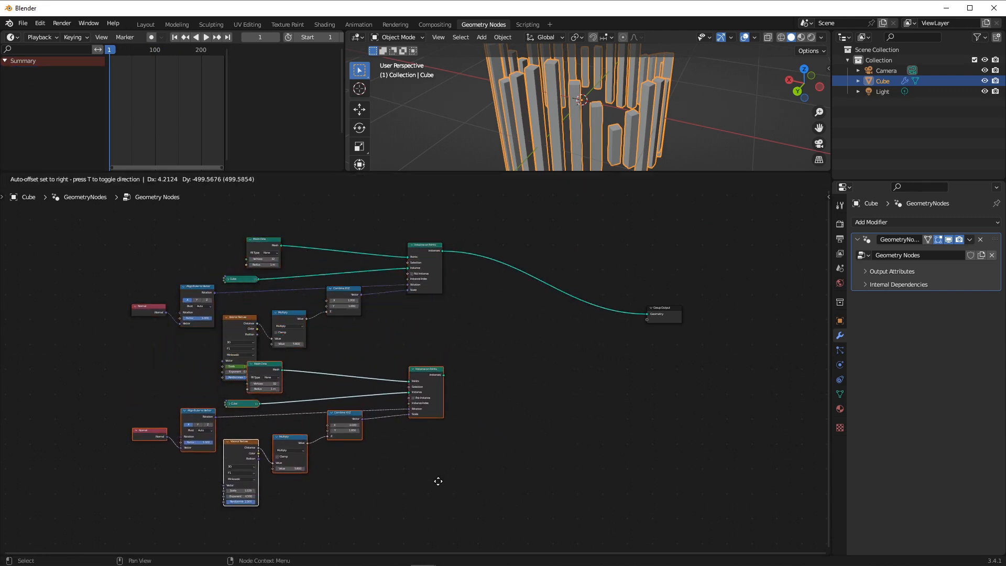
click(426, 508)
click(498, 419)
Add a Join Geometry node on the link before Group Output and connect the duplicated Instance on Points to it.
key(shift+a)
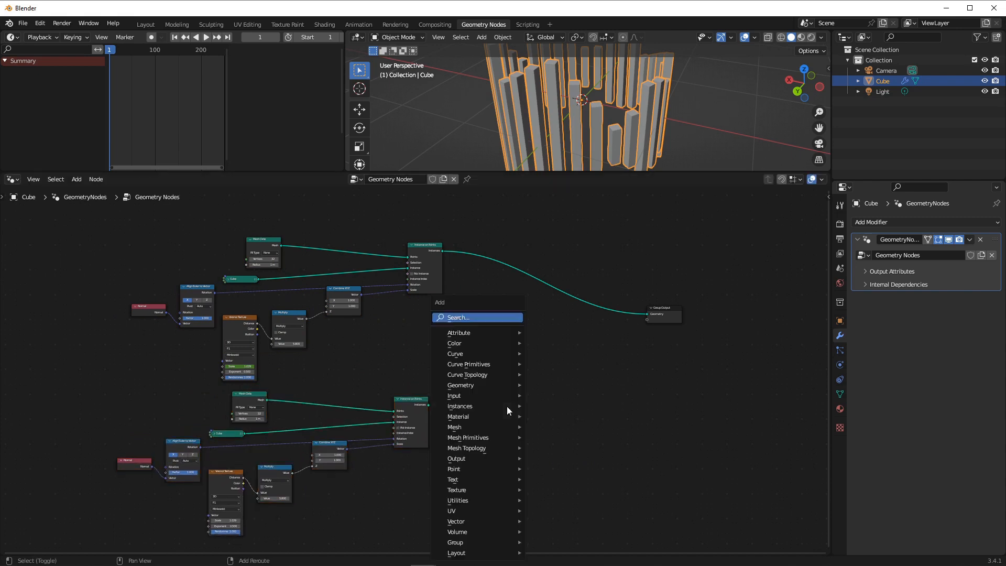
click(464, 318)
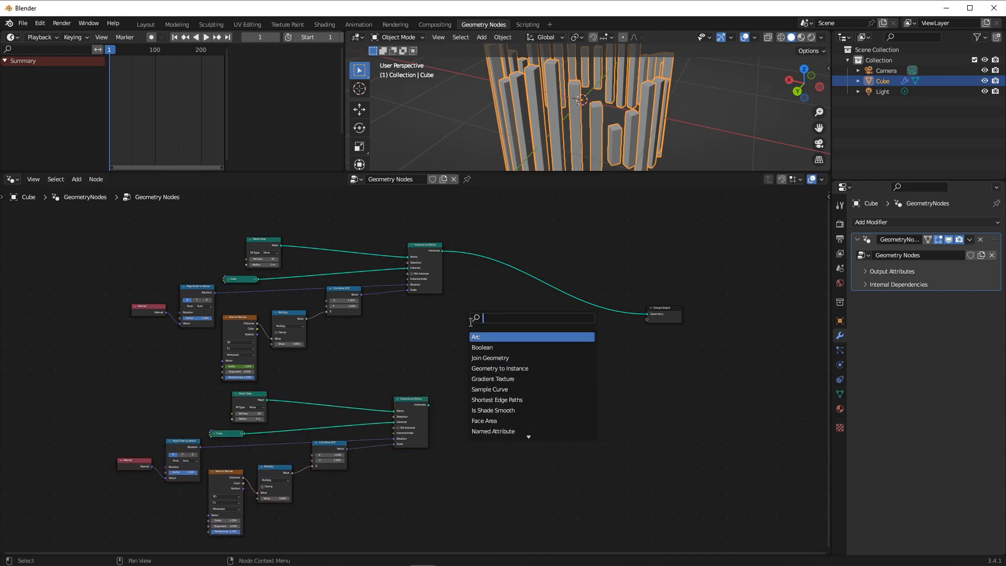
text(join)
click(492, 351)
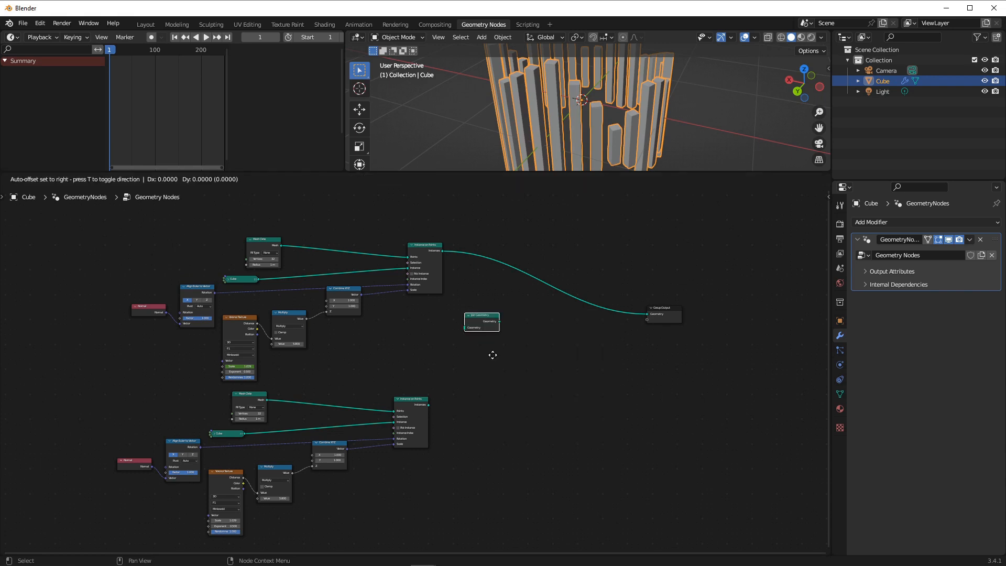
click(584, 333)
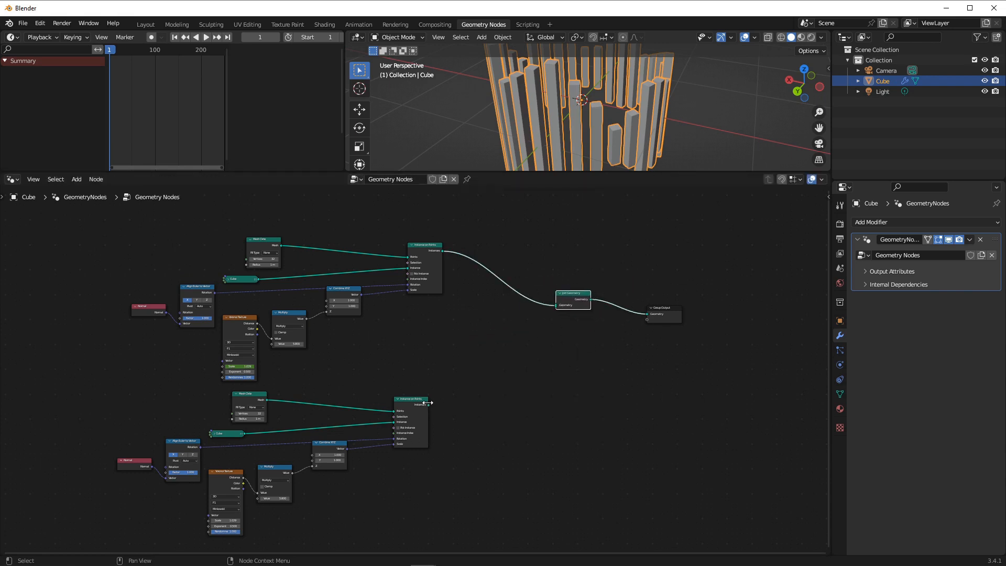
drag(429, 405, 555, 307)
Set the duplicated Mesh Circle's radius to 0.75 m.
middle_drag(321, 406, 503, 366)
scroll(313, 433, up, 7)
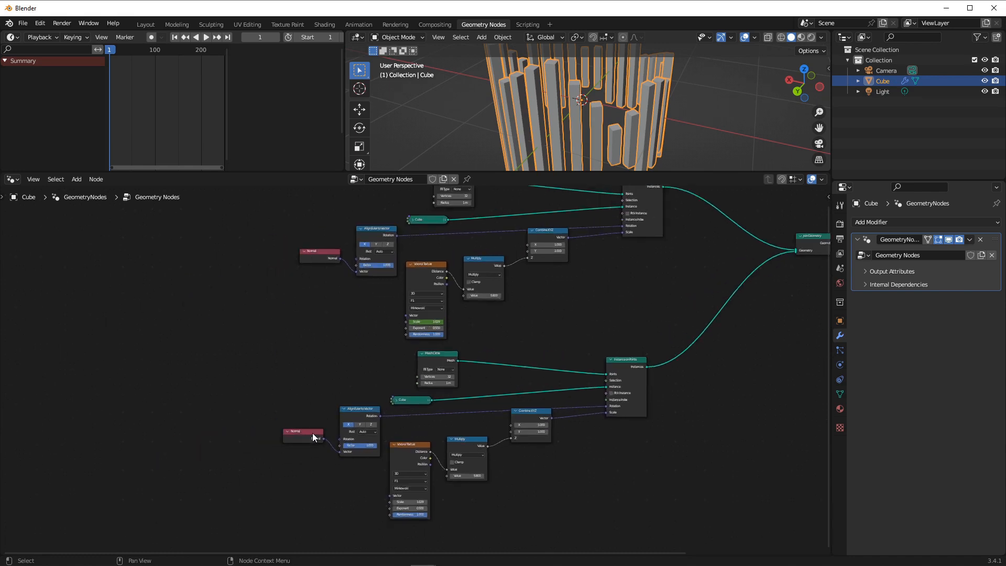
scroll(434, 366, down, 1)
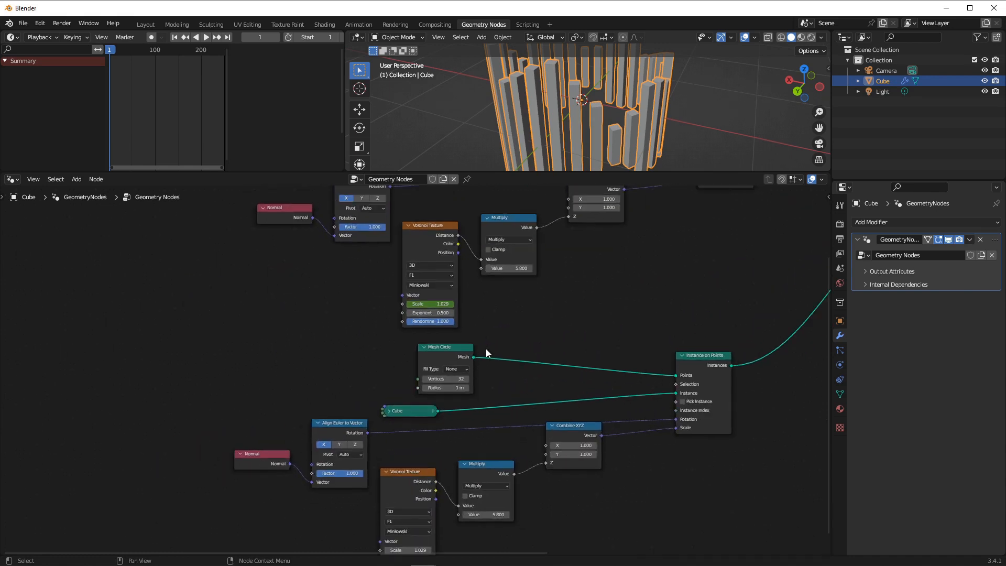
click(441, 390)
text(0.75)
key(Return)
middle_drag(693, 115, 547, 118)
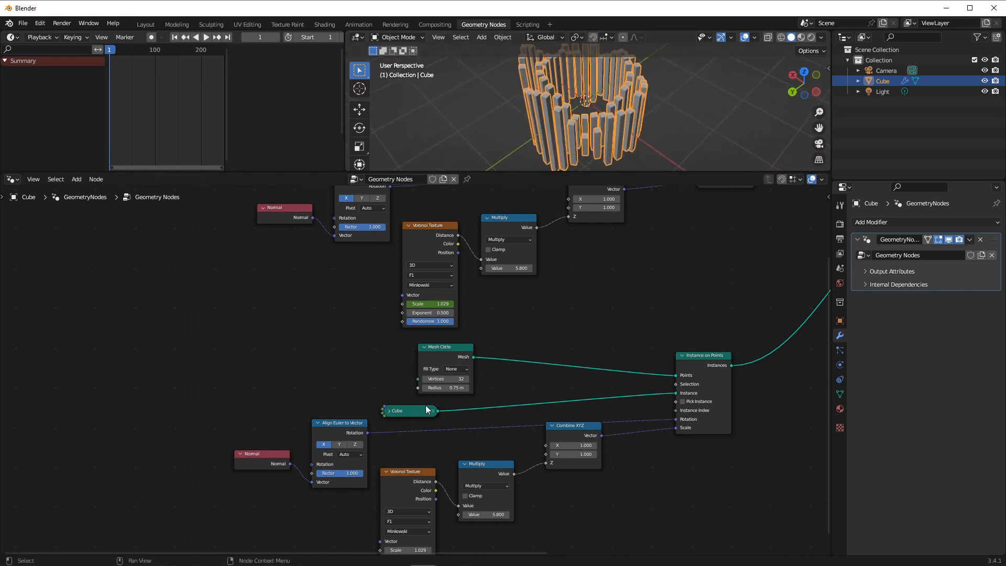
Expand the duplicated Cube node and raise the duplicated Multiply node's value to 10.6.
click(388, 410)
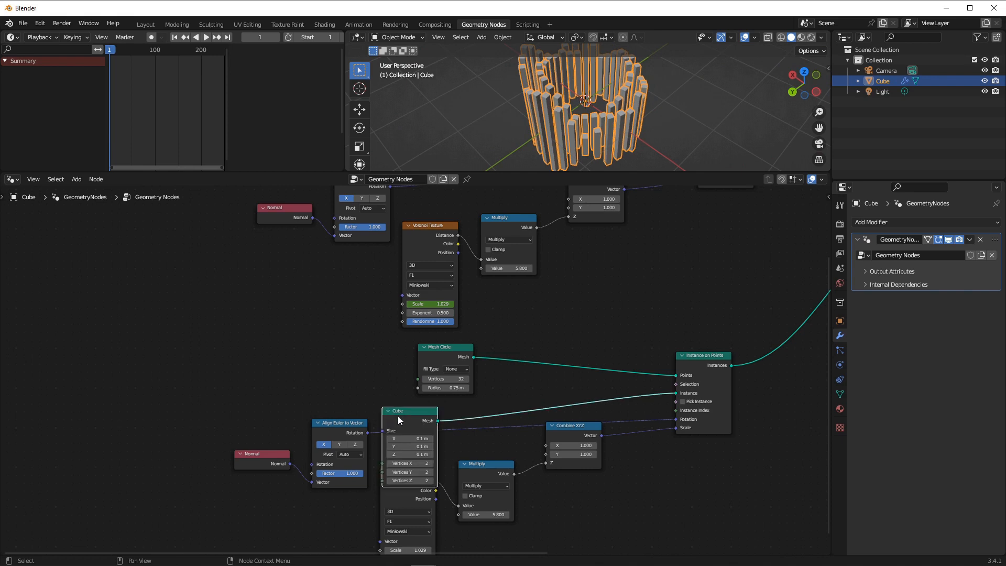
middle_drag(538, 493, 527, 420)
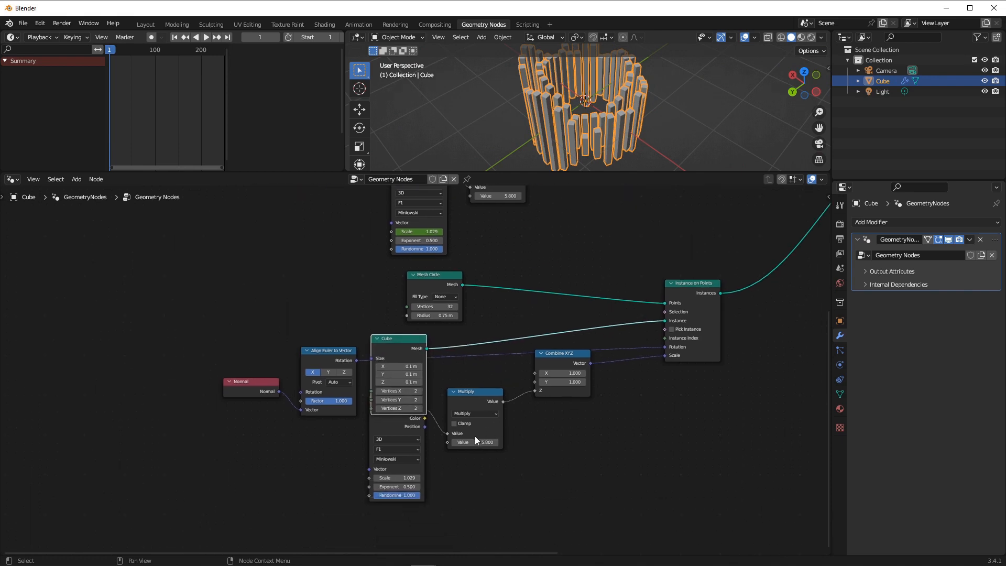
drag(475, 440, 523, 440)
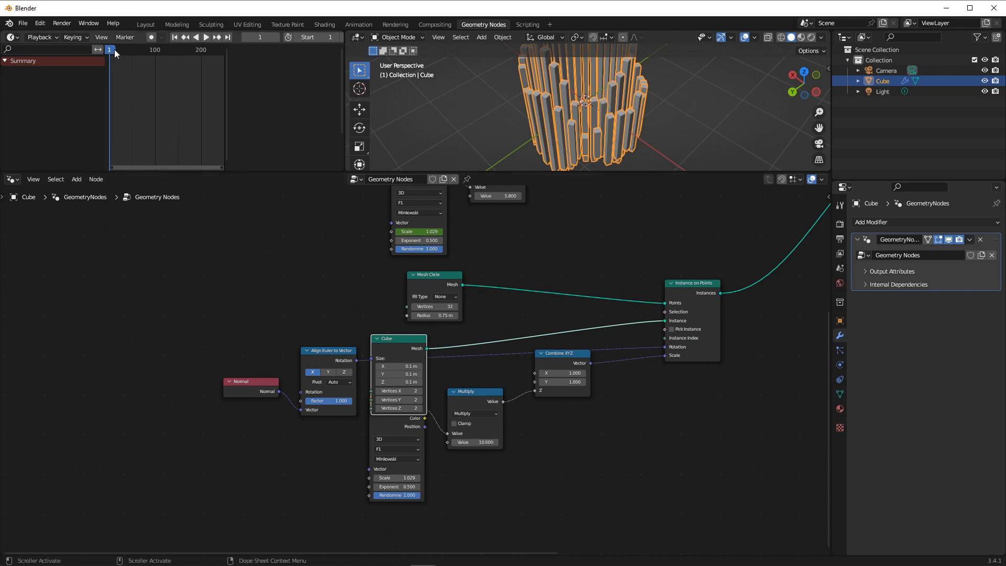
Go to frame 0 and insert a keyframe on the duplicated Voronoi Texture's Scale.
key(Left)
right_click(412, 478)
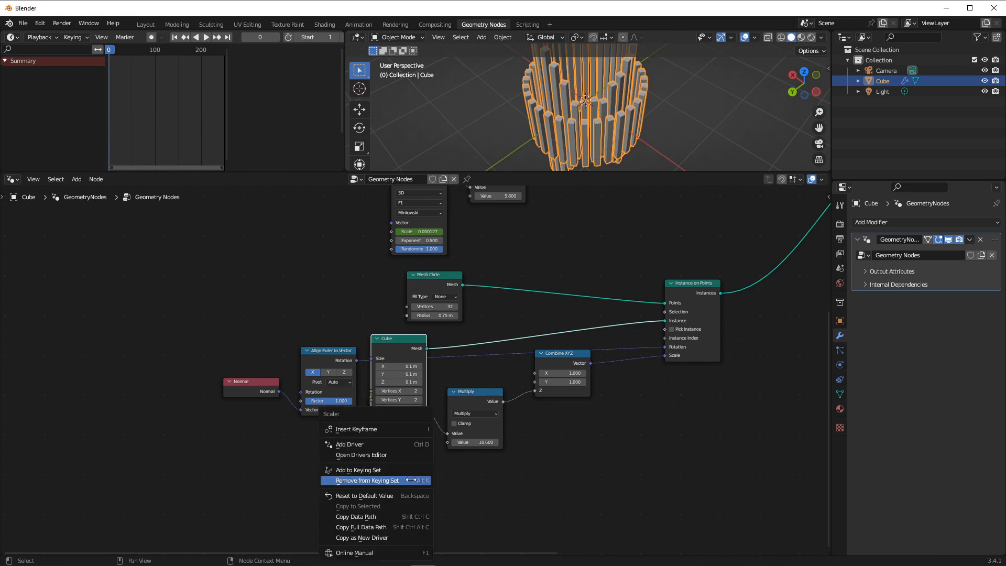
click(362, 428)
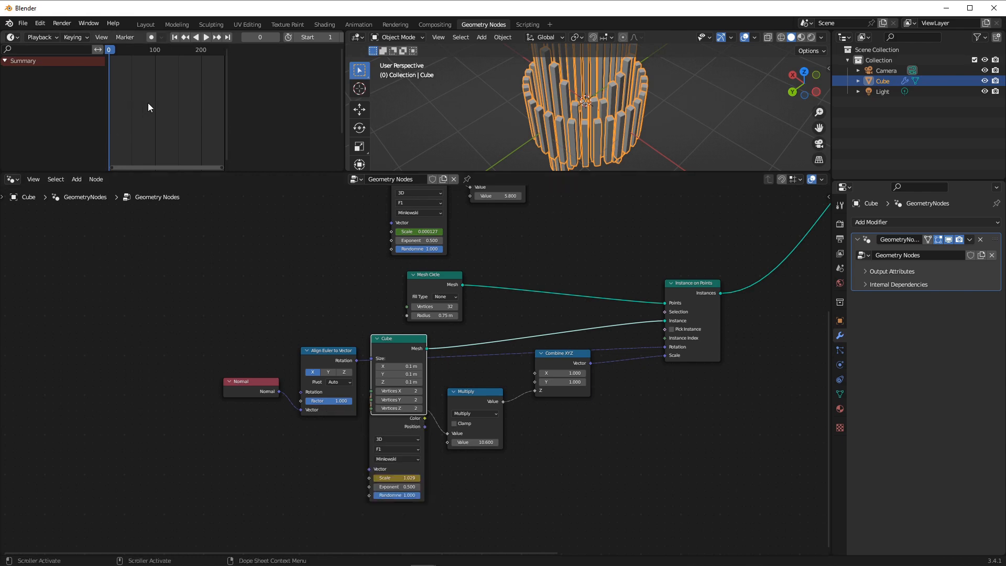
Change the Timeline area to the Graph Editor and move the duplicated Voronoi Texture node clear below the Cube node.
click(19, 37)
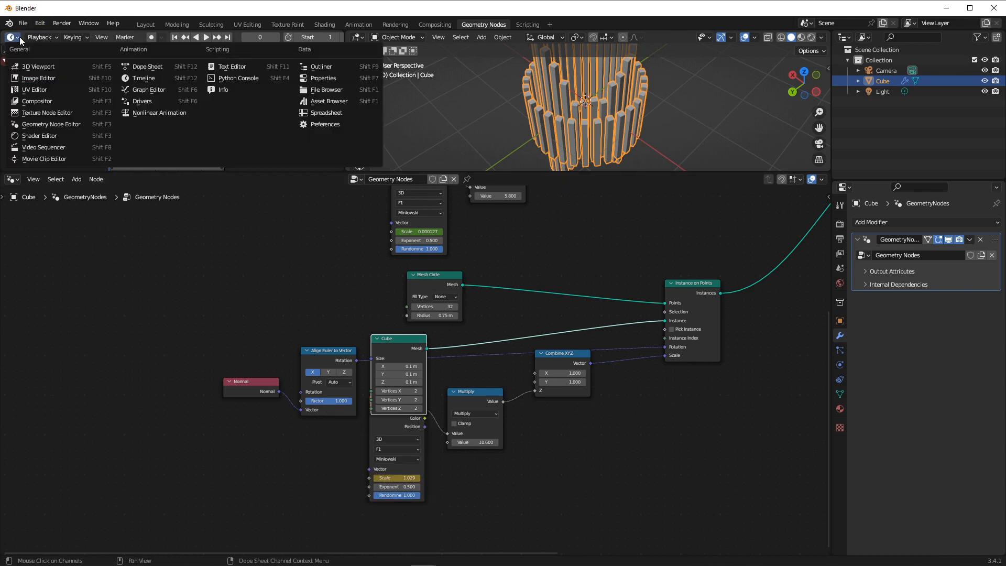
click(13, 37)
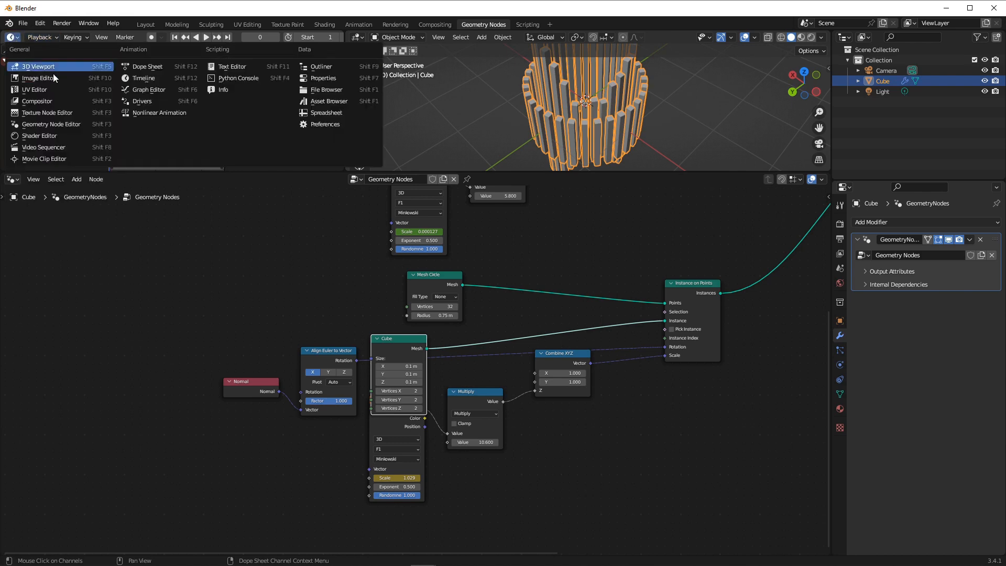
click(154, 91)
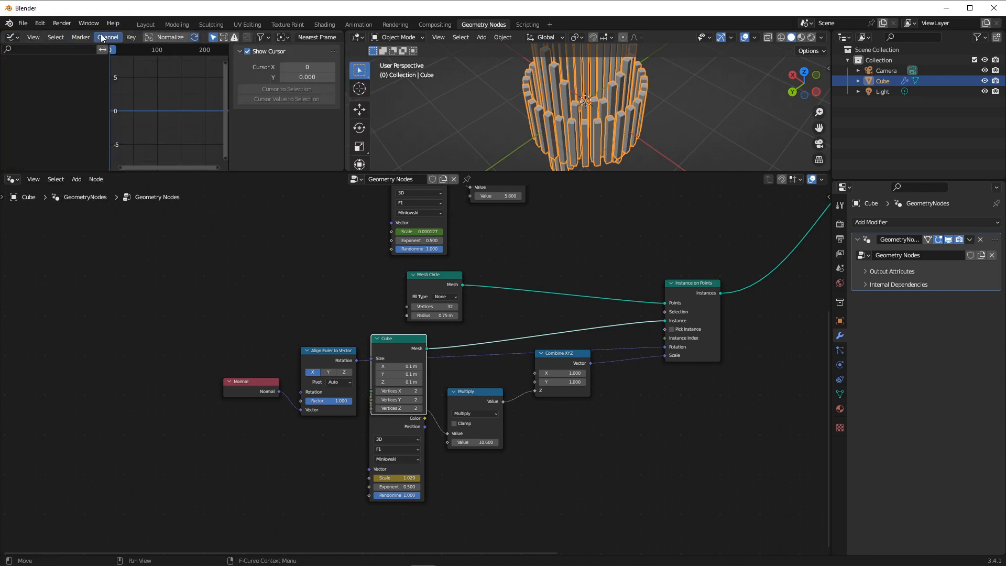
click(131, 38)
click(385, 426)
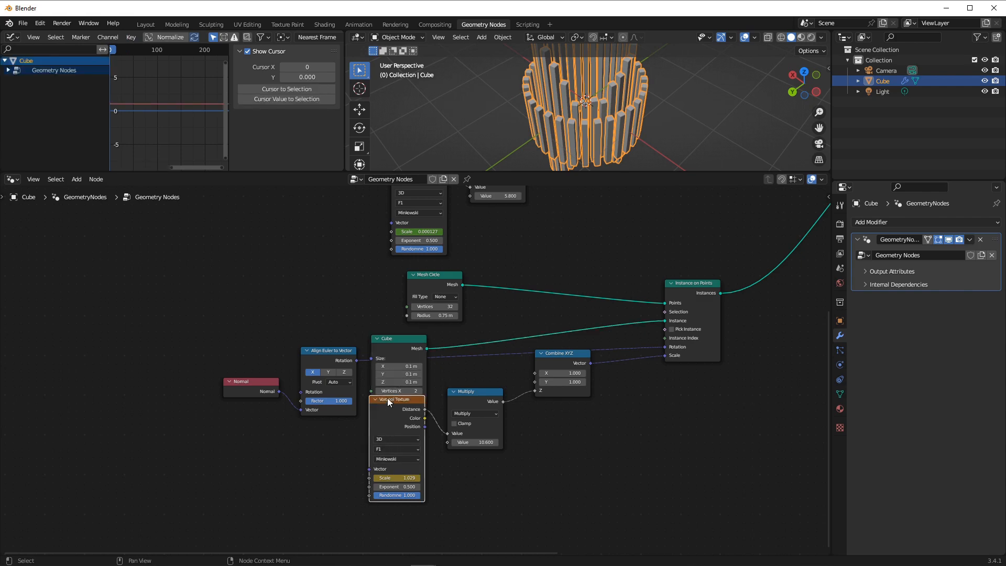
drag(388, 398, 388, 435)
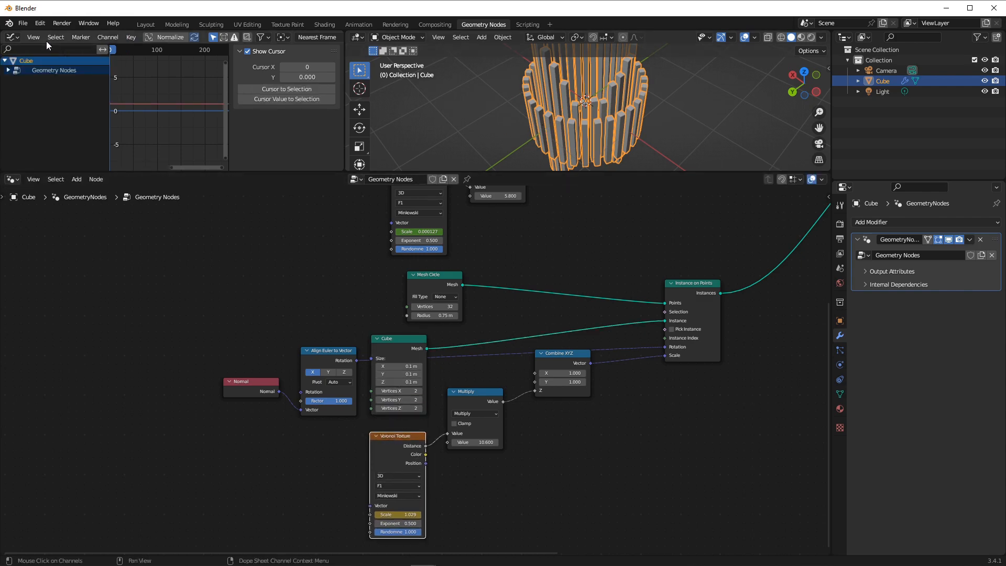
Bake the separated Dark Side metronome M4A track into the duplicated Voronoi Texture's Scale F-curve.
click(130, 38)
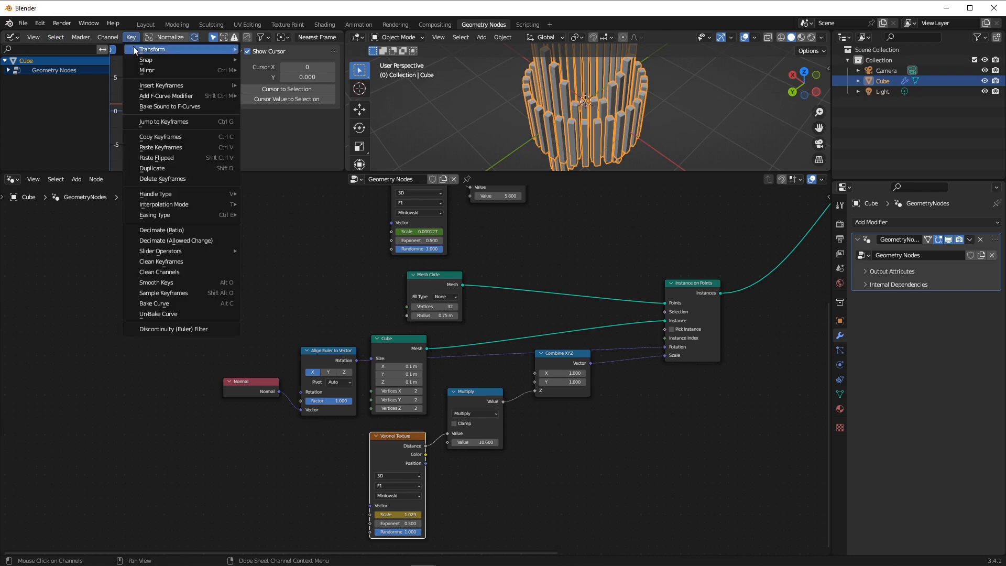
click(181, 109)
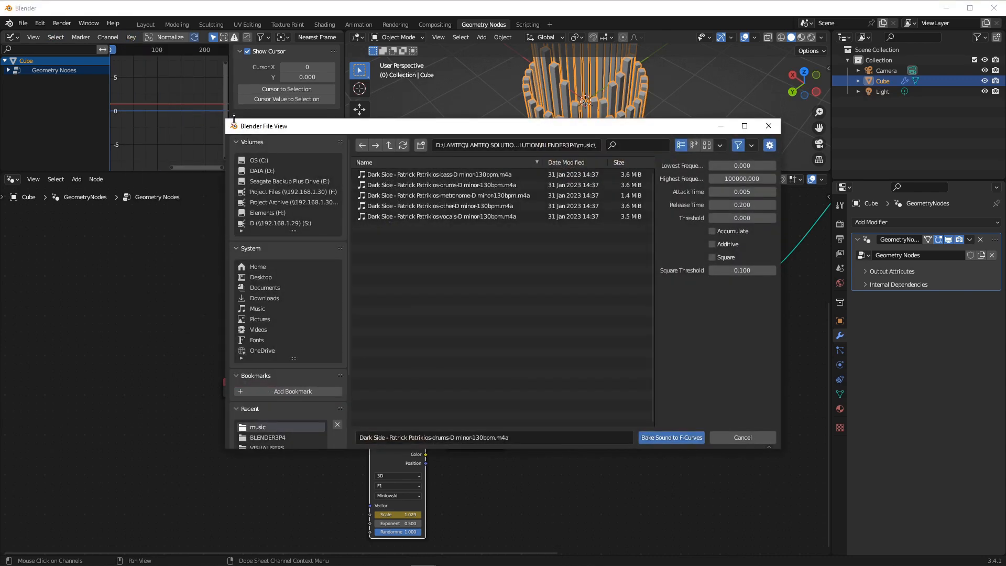
double_click(495, 195)
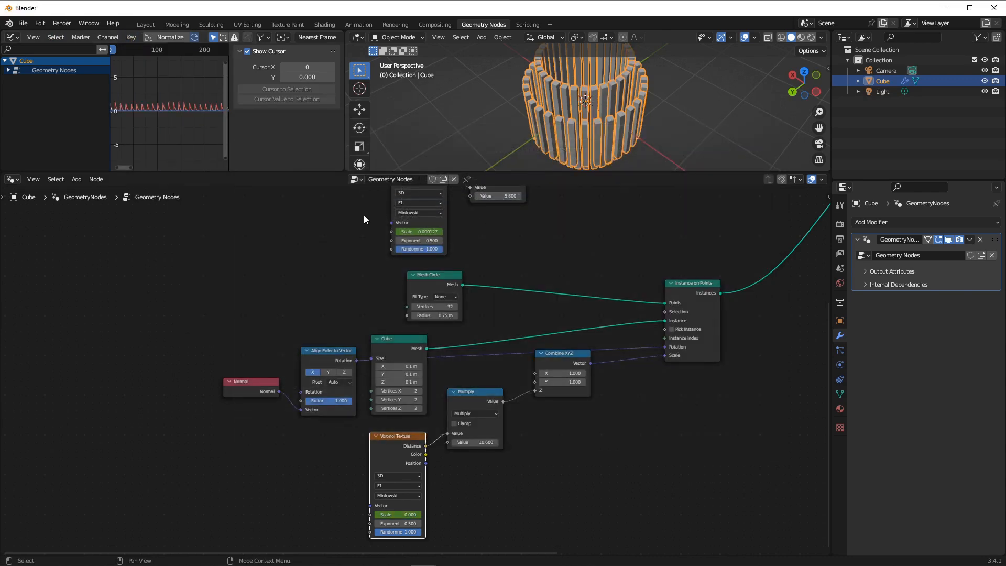
Scrub the animation to frame 65, set the second set's Multiply value to 12.5, and deselect the cube rings.
drag(117, 46, 135, 51)
drag(140, 48, 141, 50)
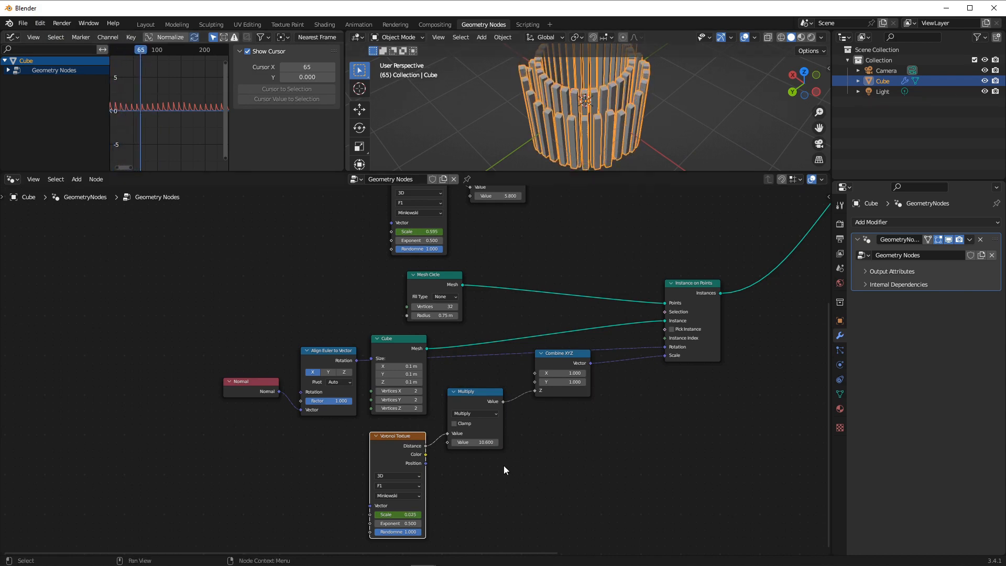
drag(474, 442, 554, 442)
click(480, 118)
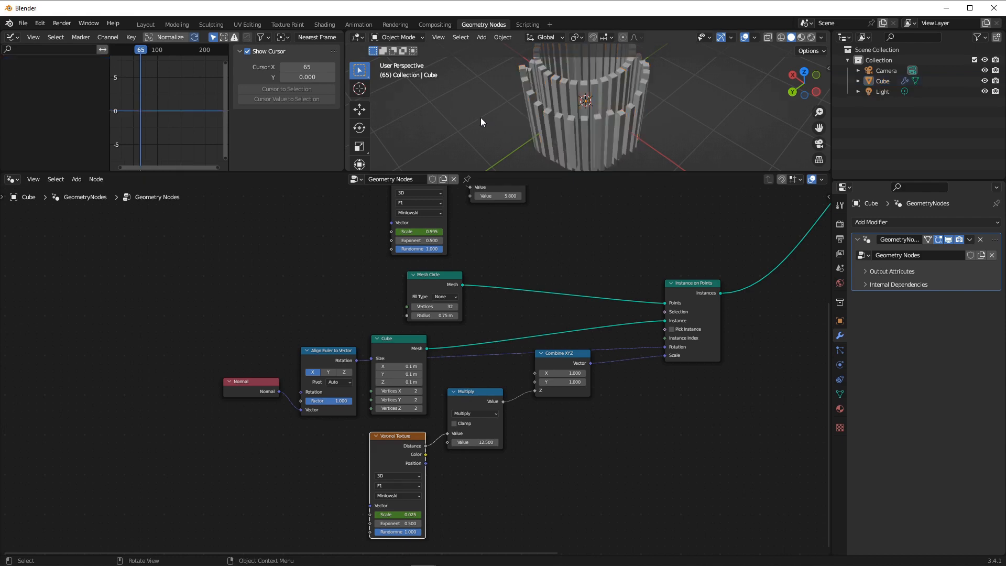
middle_drag(480, 117, 428, 212)
Duplicate all nodes of the second ring set and place the third set below it.
scroll(297, 338, down, 3)
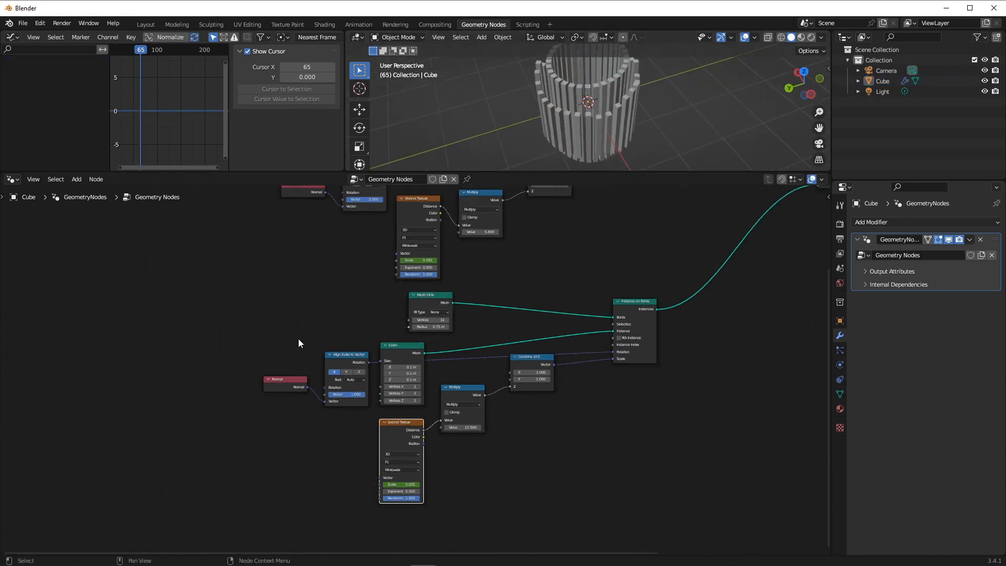
drag(274, 323, 675, 479)
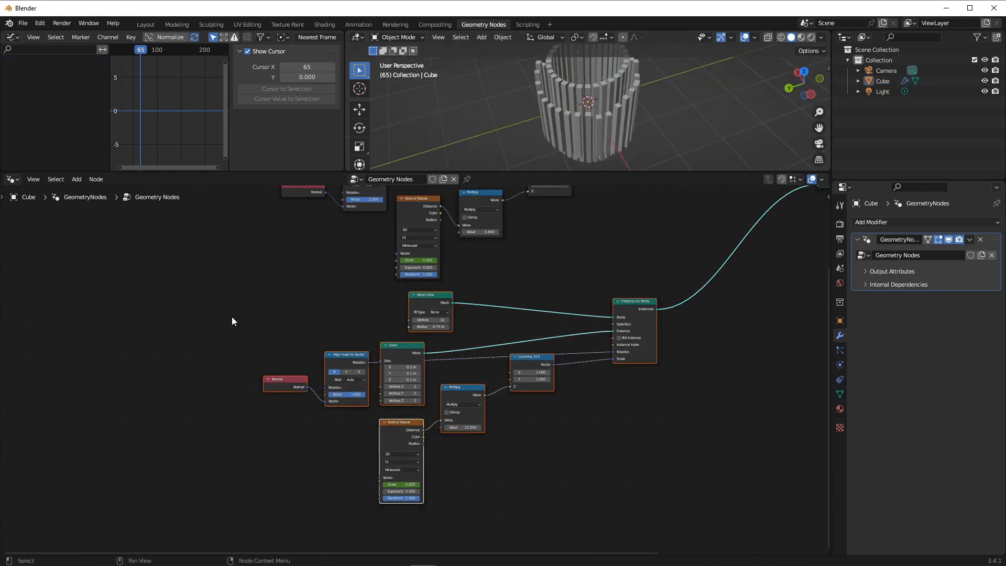
drag(232, 321, 658, 509)
key(shift+d)
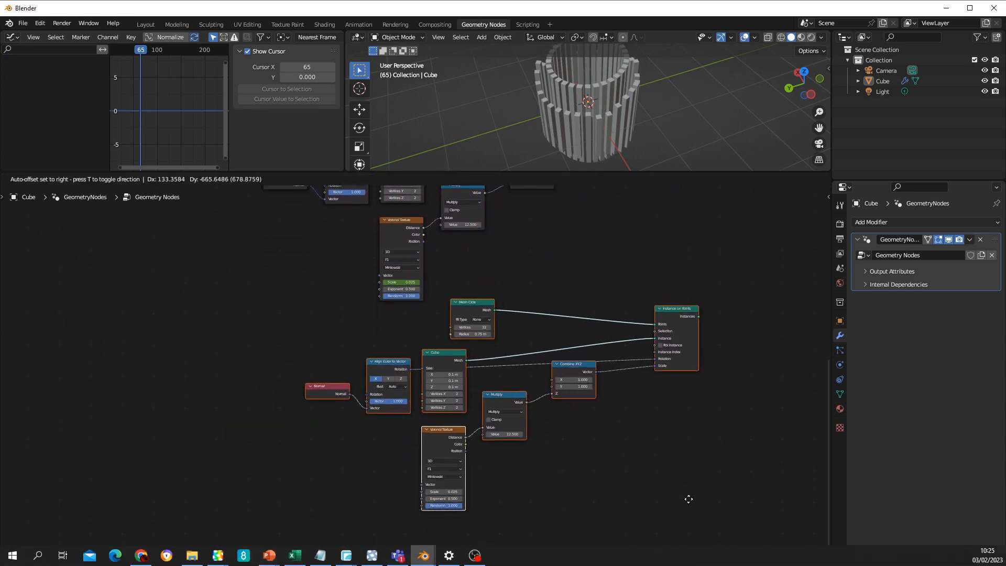
click(522, 326)
click(370, 297)
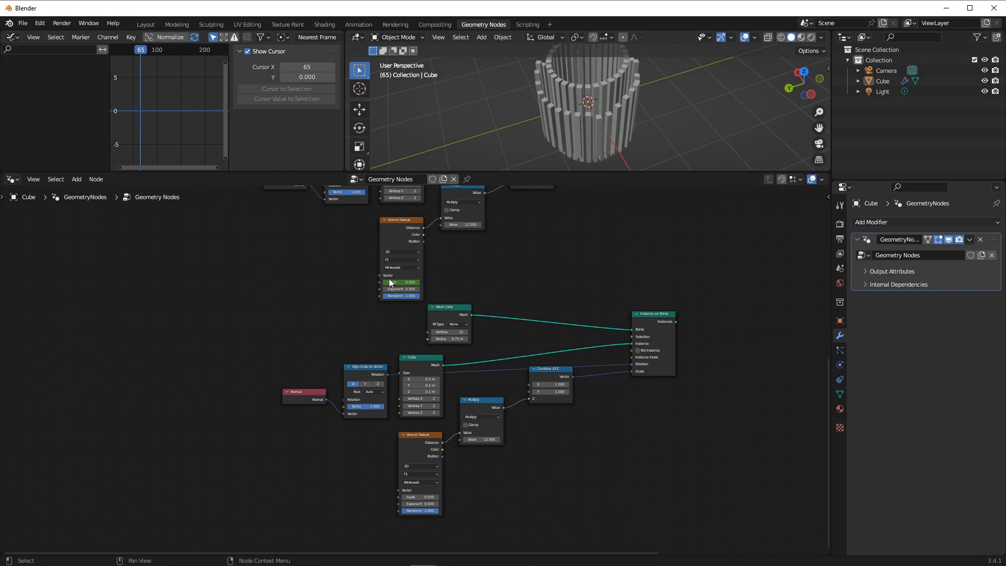
Connect the third set's Instance on Points output to the Join Geometry node.
scroll(389, 279, down, 2)
middle_drag(612, 311, 507, 385)
scroll(511, 356, up, 1)
middle_drag(519, 318, 456, 371)
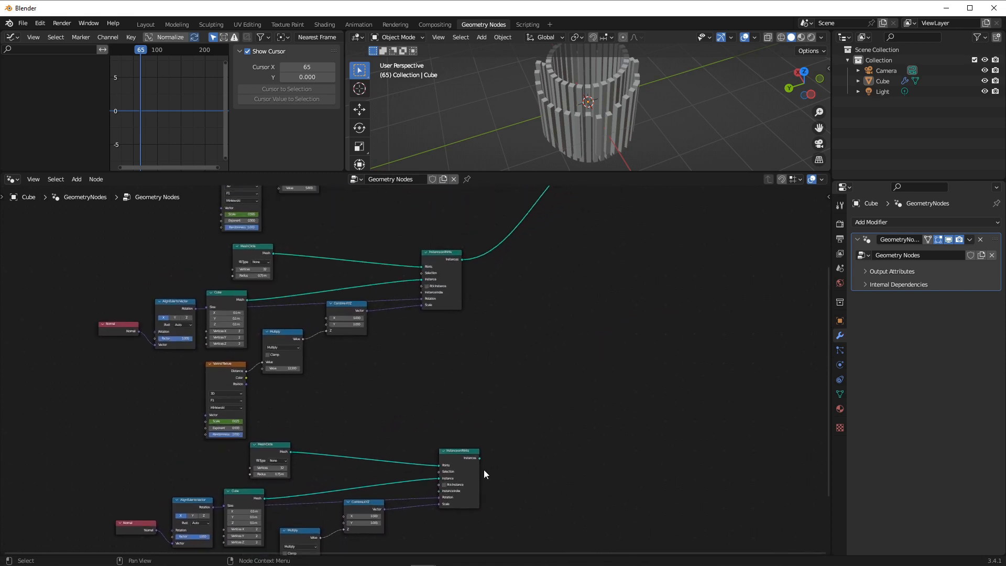
drag(478, 458, 635, 367)
scroll(533, 484, down, 2)
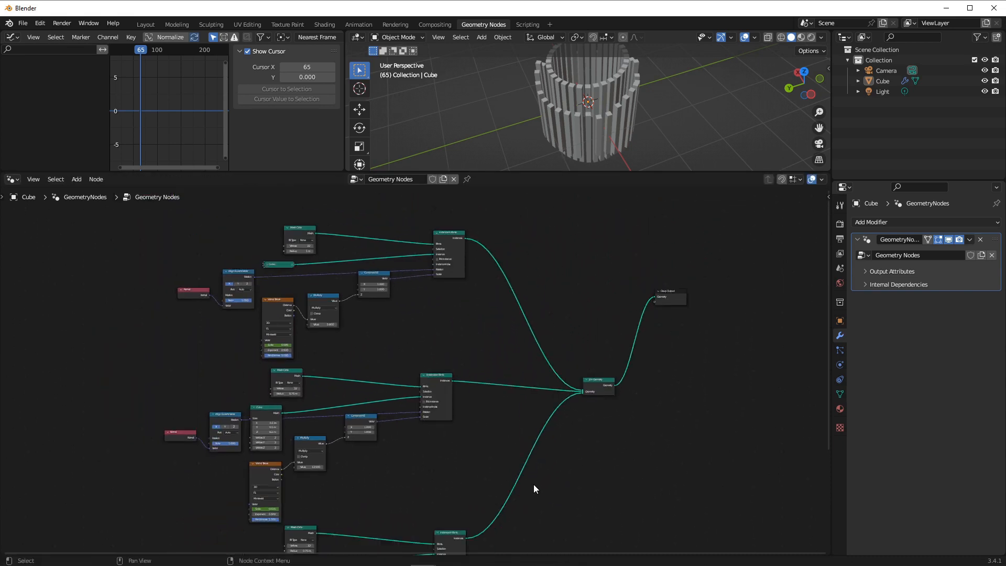
Return to frame 0 and set the third set's Mesh Circle radius to 1.25 m and Multiply value to 3.8.
middle_drag(533, 484, 594, 287)
scroll(436, 489, up, 4)
middle_drag(458, 485, 451, 326)
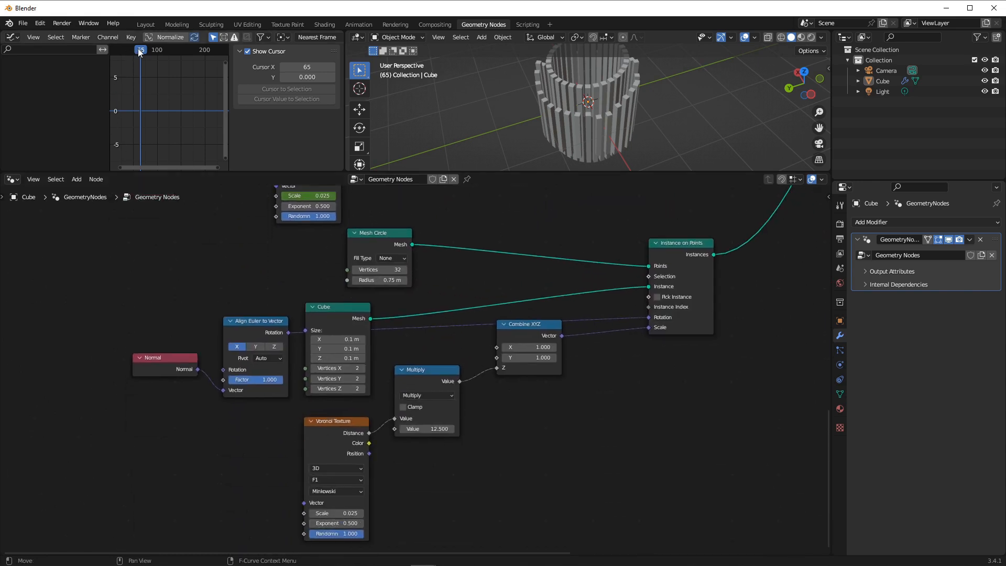
drag(139, 51, 110, 53)
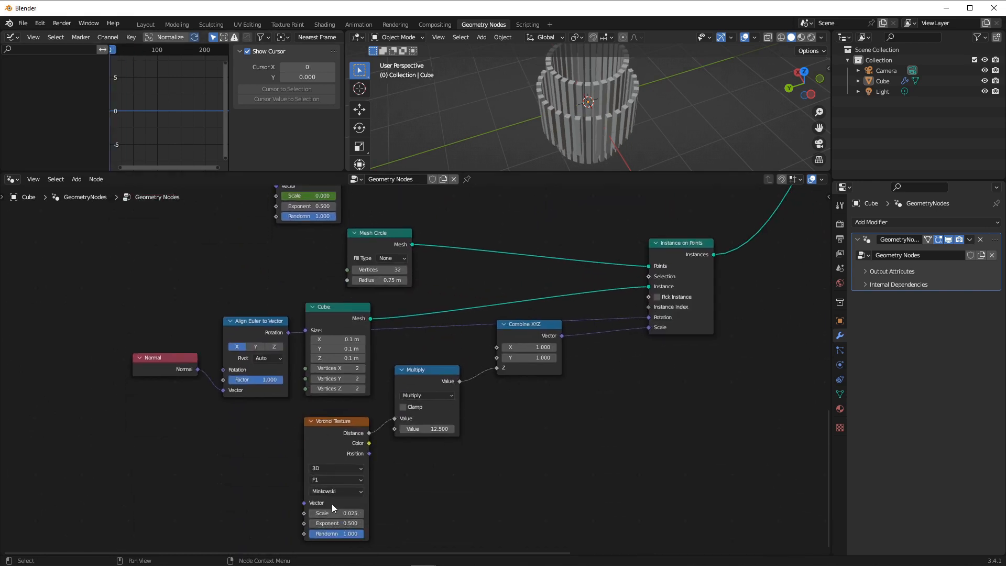
click(389, 281)
text(1.25)
key(Return)
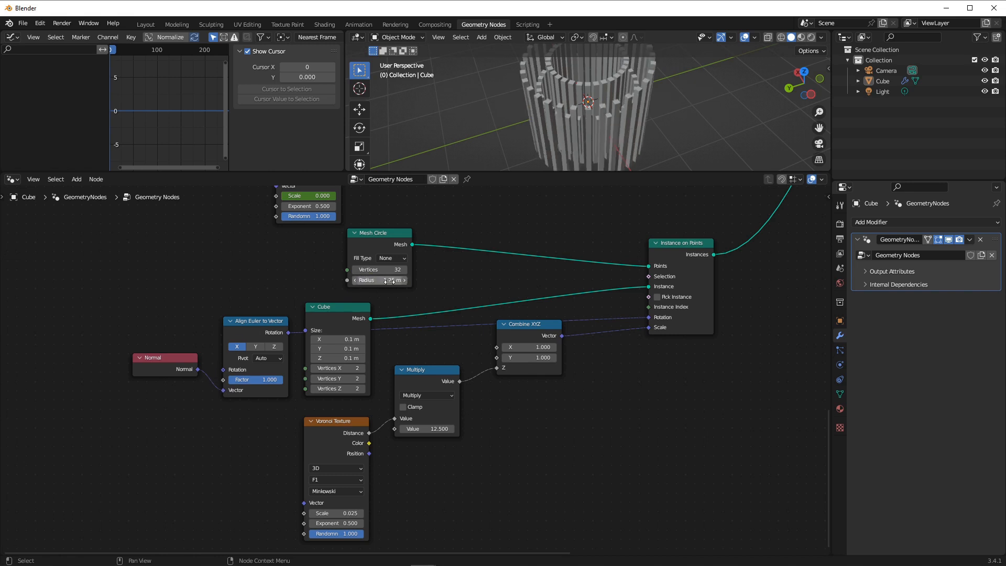
drag(434, 428, 392, 427)
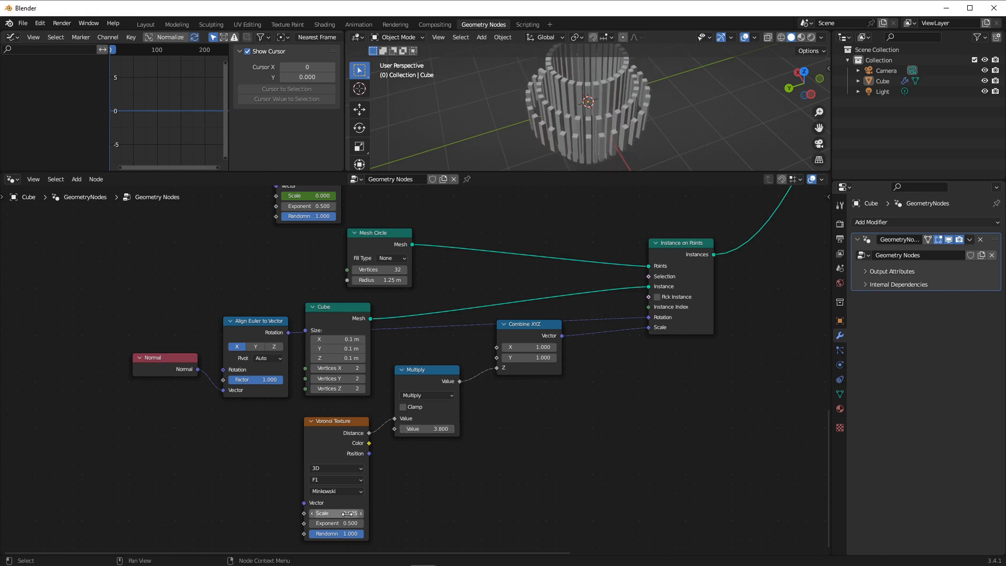
Insert a keyframe on the third Voronoi Texture's Scale and select that node.
right_click(343, 513)
click(309, 429)
click(118, 37)
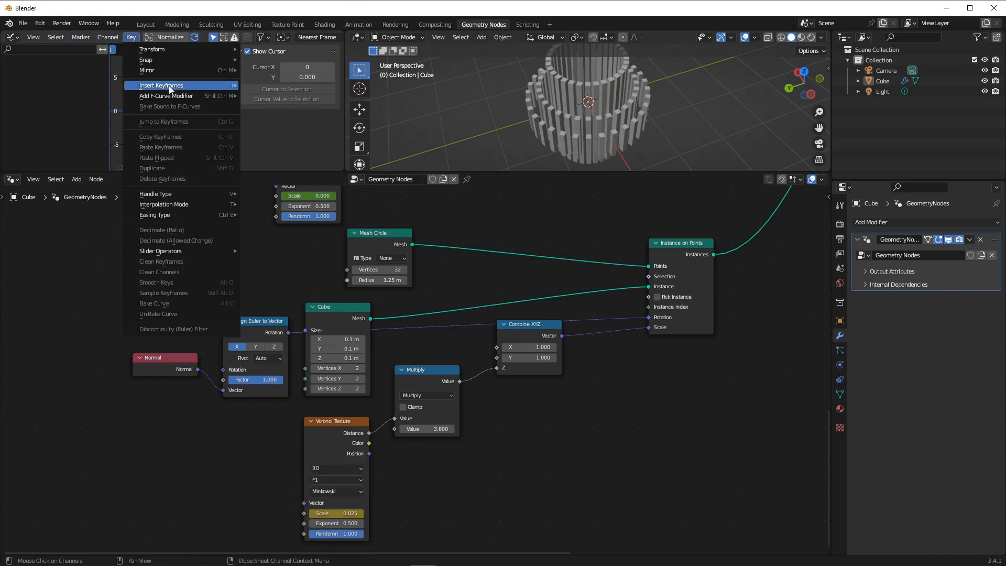
click(306, 420)
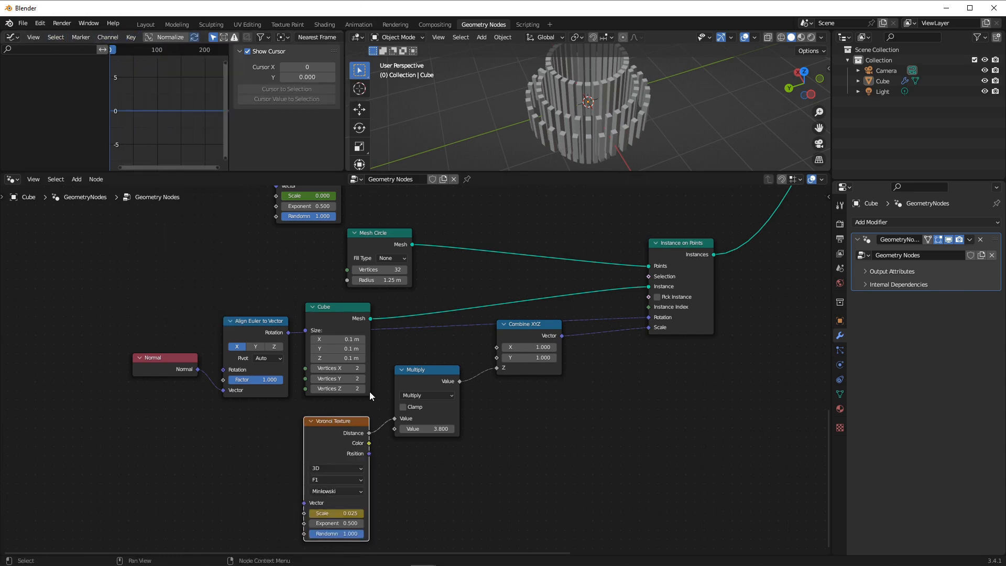
Bake a sound file to the third Voronoi Texture's Scale curve and scrub to frame 118 to check the motion.
click(602, 125)
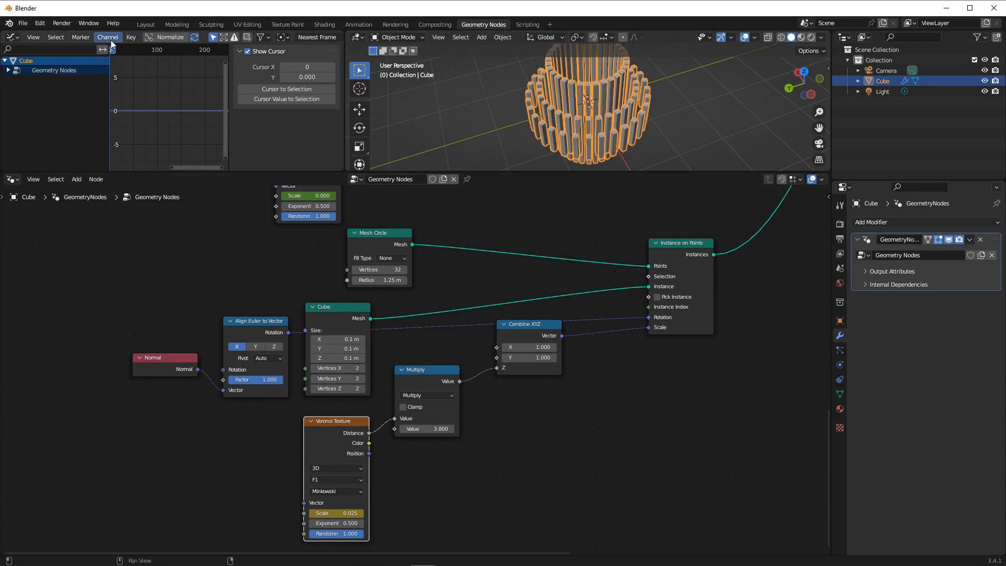
click(128, 41)
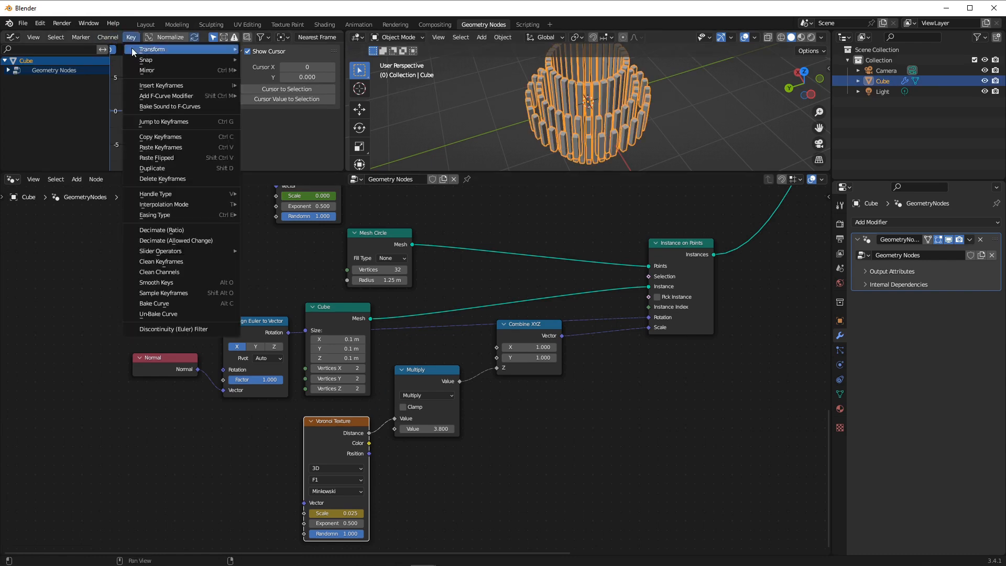
click(192, 106)
double_click(419, 205)
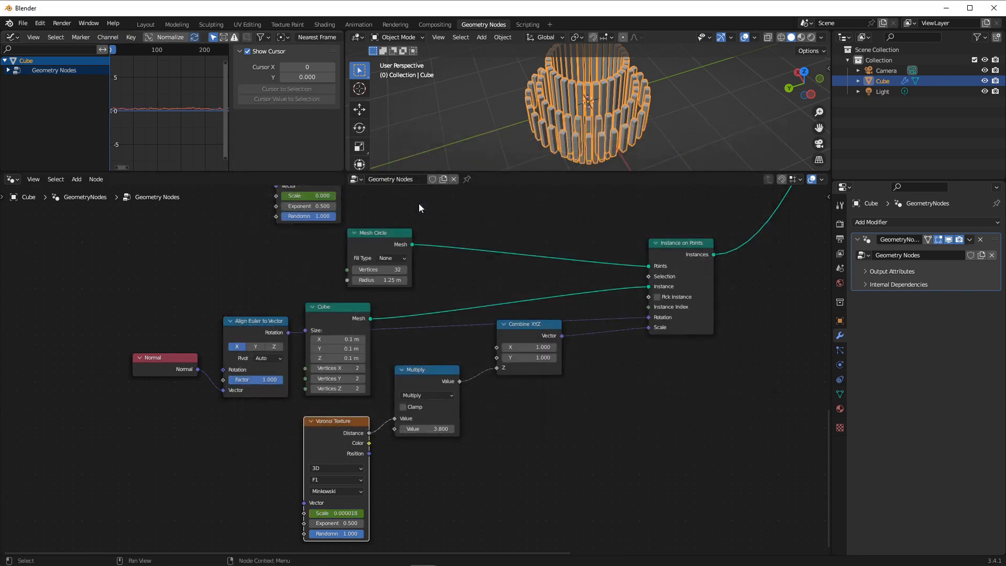
scroll(149, 114, up, 3)
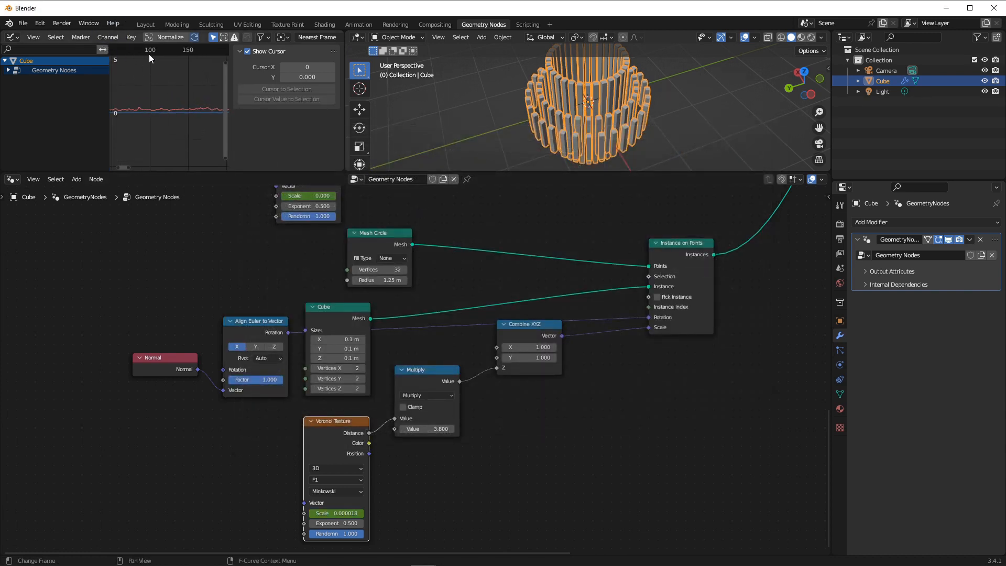
mouse_move(146, 55)
mouse_down()
mouse_move(185, 56)
mouse_move(133, 52)
mouse_move(177, 54)
mouse_move(134, 52)
mouse_move(163, 54)
mouse_up()
Move the Group Output and Join Geometry nodes away from the ring sets to make room for more nodes.
middle_drag(587, 322, 571, 355)
scroll(571, 273, down, 5)
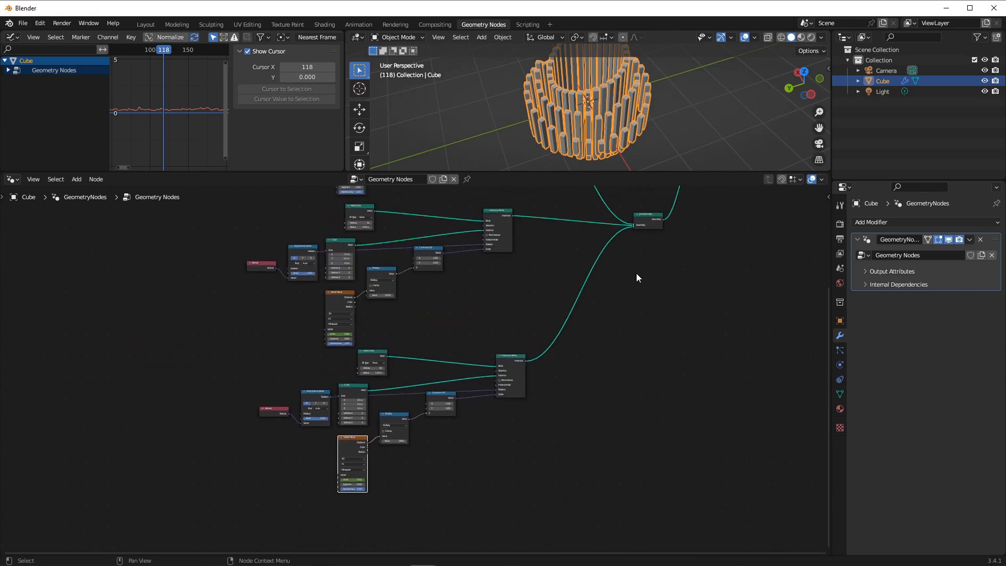
middle_drag(671, 278, 601, 336)
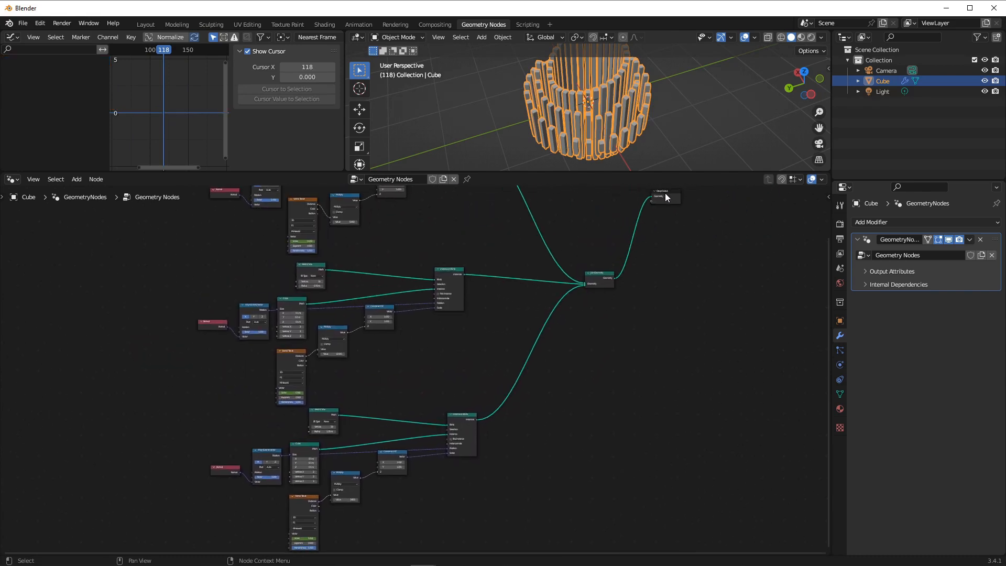
drag(664, 191, 727, 293)
click(596, 277)
drag(596, 276, 631, 312)
Add a Set Material node on the link between the first ring set and Join Geometry.
key(shift+a)
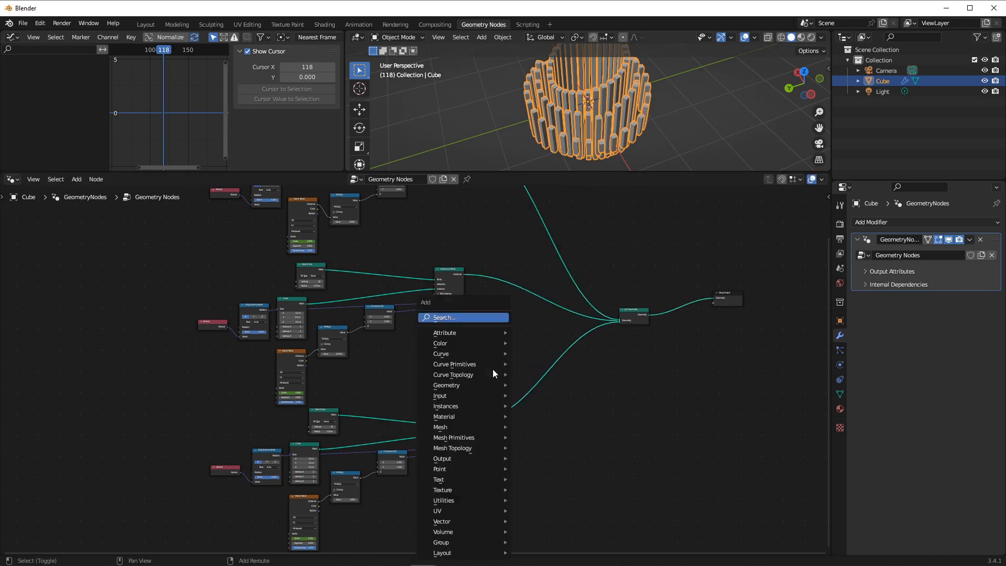
click(483, 313)
text(SE)
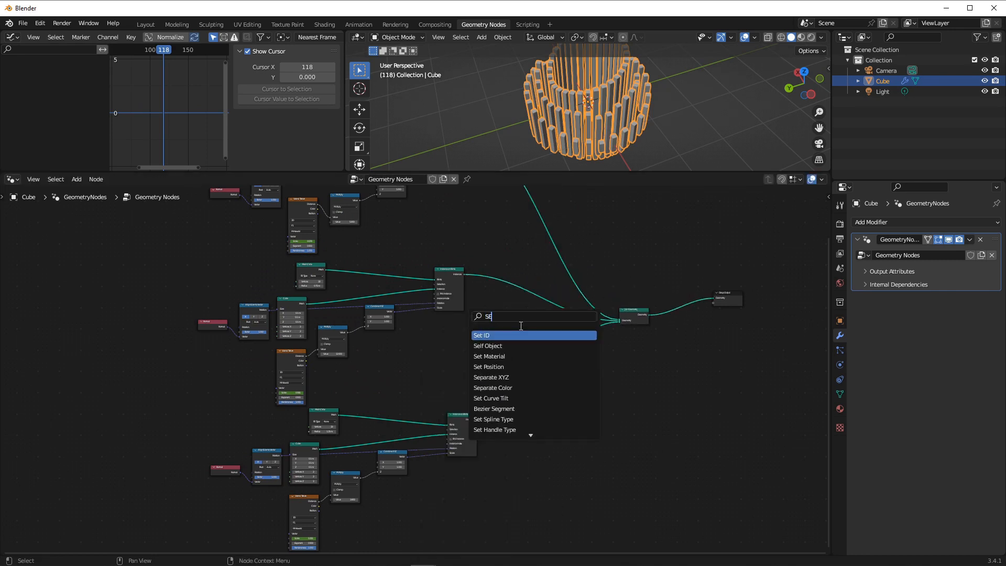
text(T MATER)
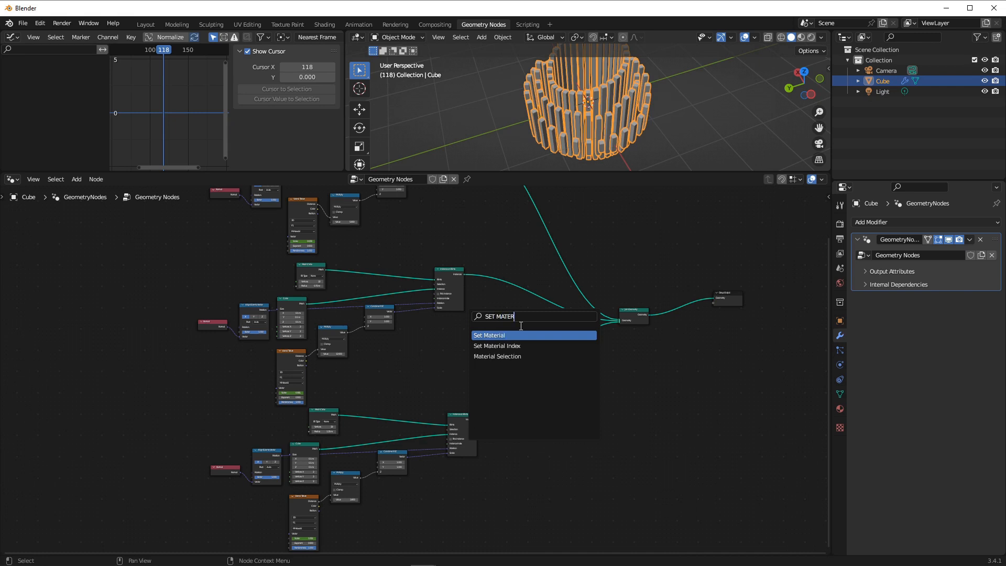
key(Return)
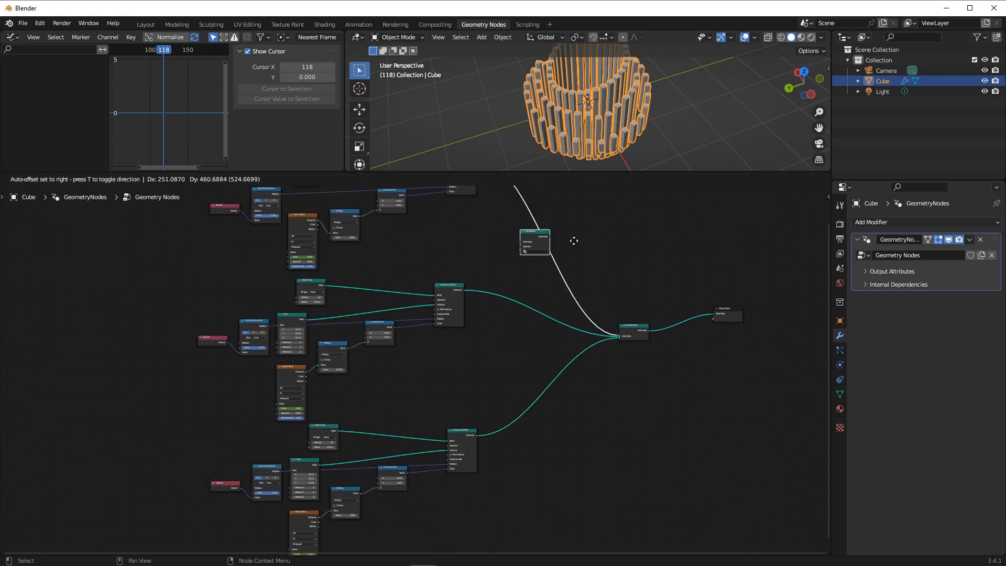
click(574, 247)
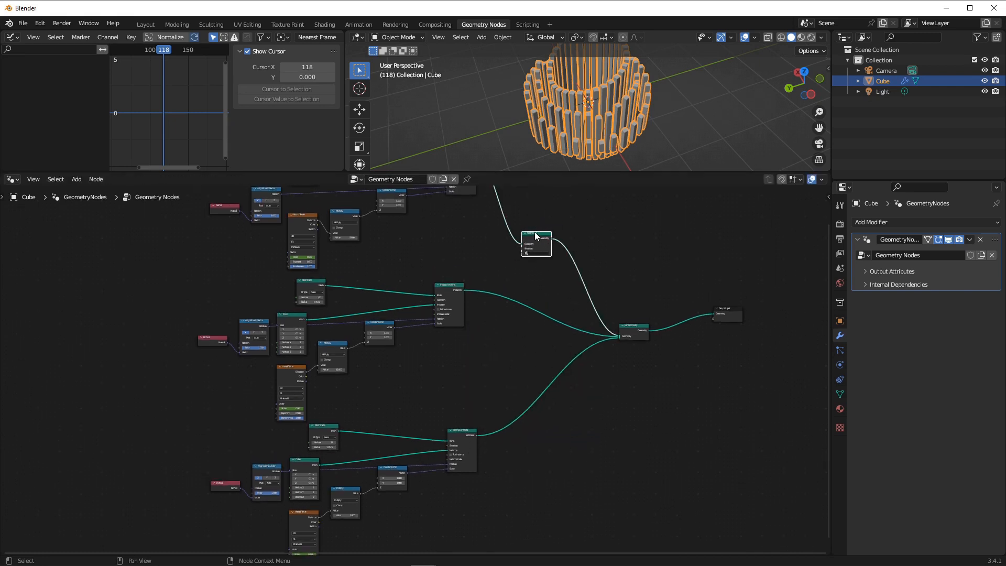
Duplicate the Set Material node onto the second and third ring sets' links to Join Geometry.
key(shift+d)
click(536, 309)
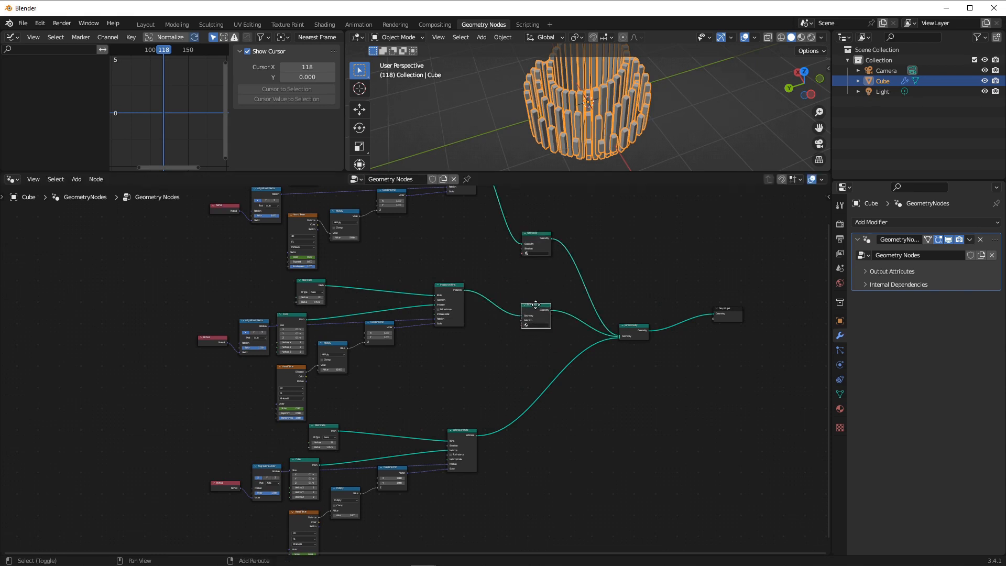
key(shift+d)
click(548, 361)
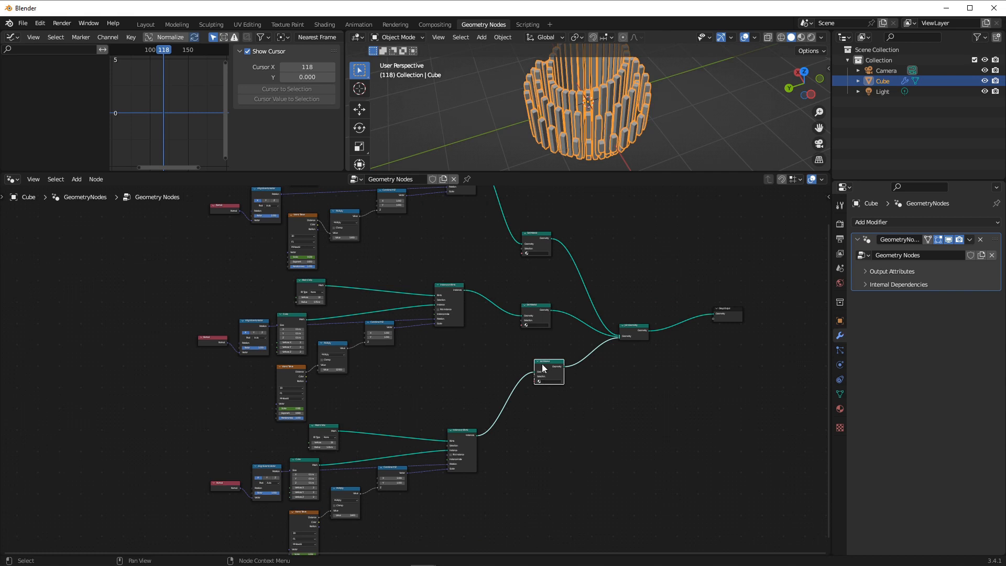
drag(542, 368, 547, 424)
click(653, 402)
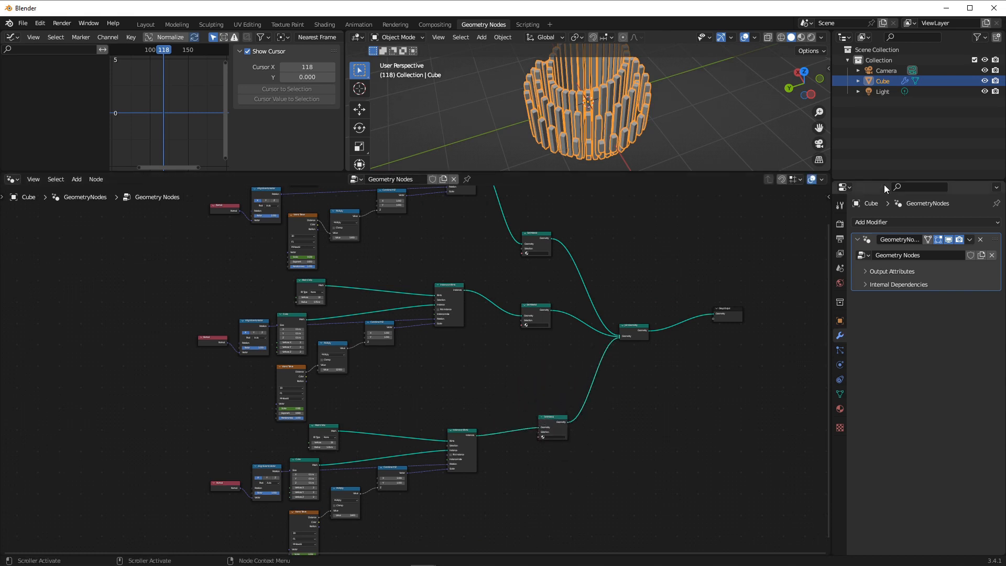
Rename the cube's existing material to inners.
click(839, 408)
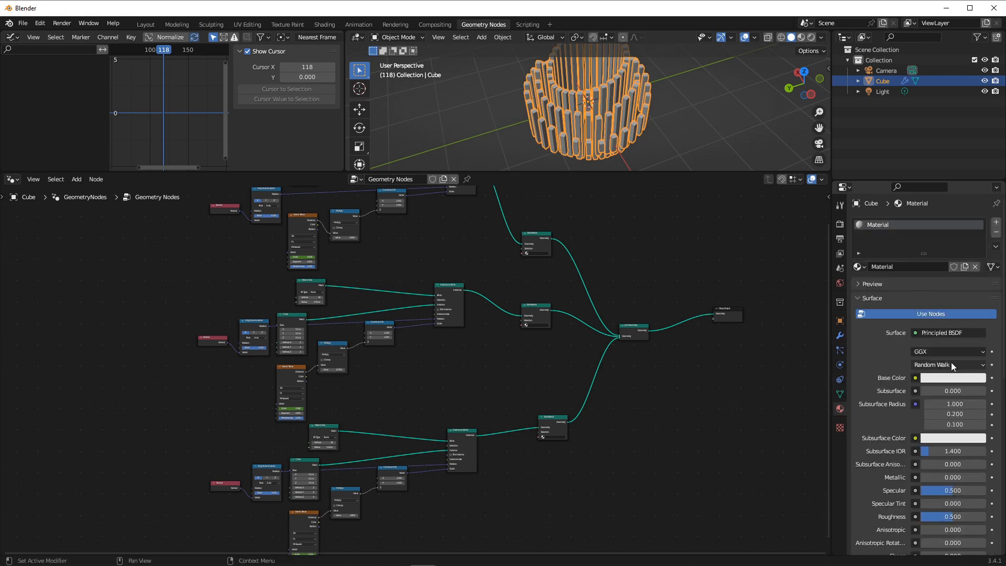
click(900, 267)
text(inners)
key(Return)
Set the inners material's Base Color to hex C0C0C0.
click(937, 377)
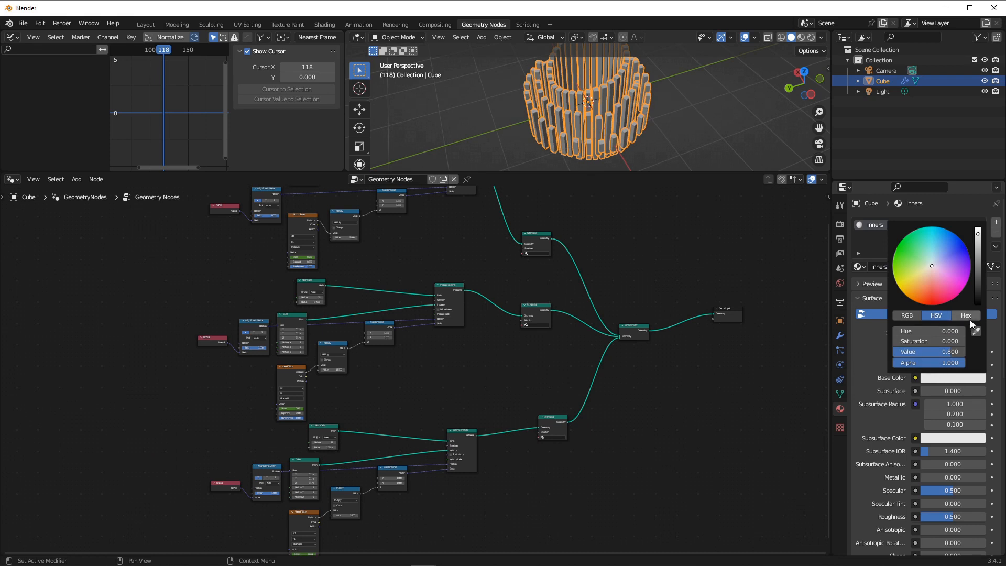
click(968, 317)
click(932, 334)
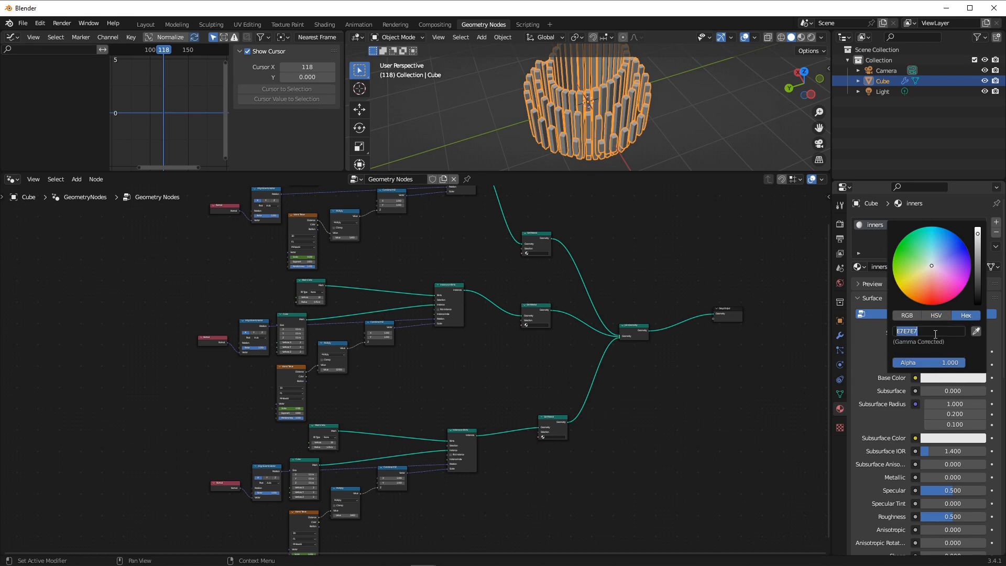
text(c0c0c0)
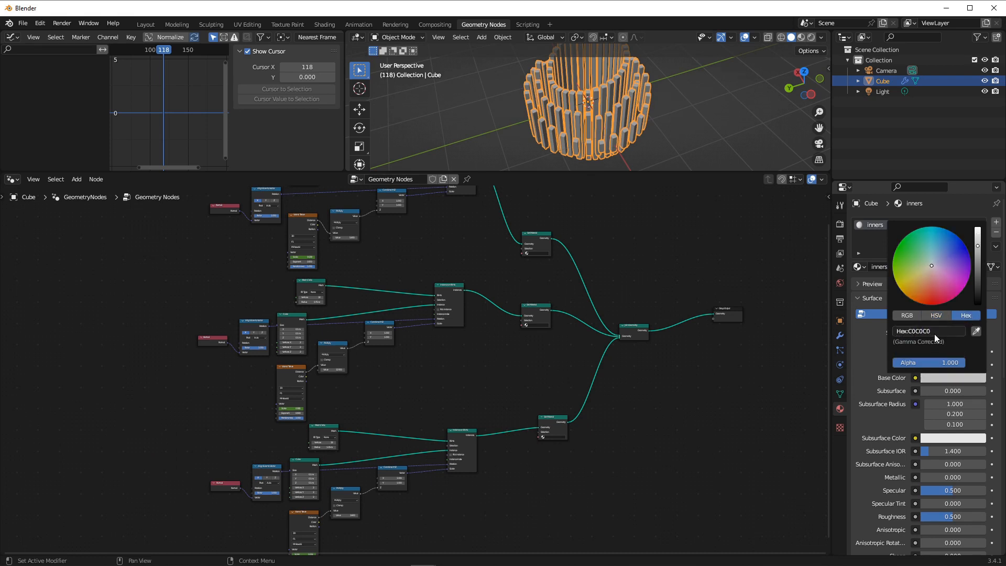
key(Return)
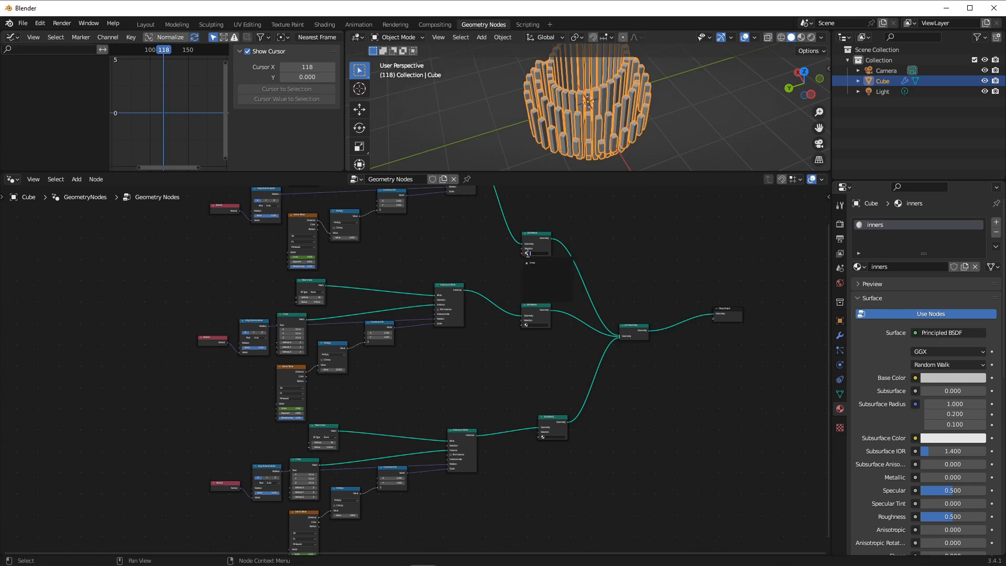
Assign the inners material in the Set Material nodes of all three ring sets.
scroll(530, 324, up, 3)
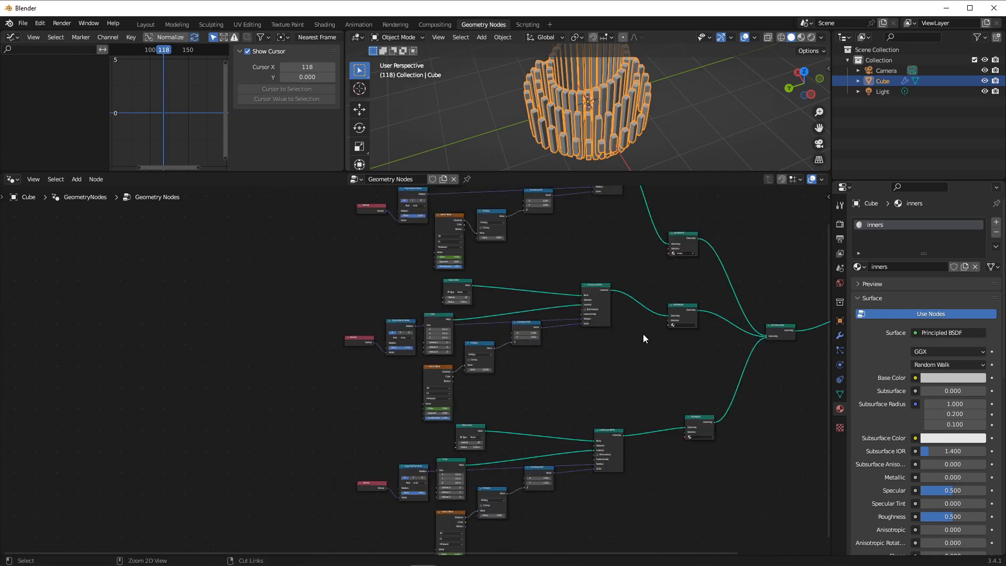
middle_drag(675, 345, 430, 362)
scroll(545, 347, up, 7)
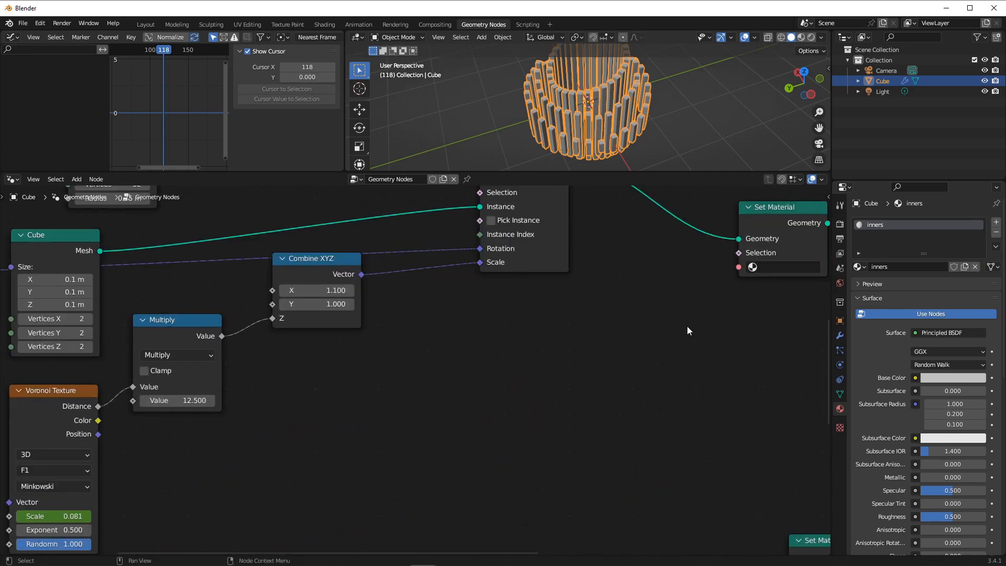
middle_drag(687, 330, 447, 386)
click(516, 324)
click(551, 346)
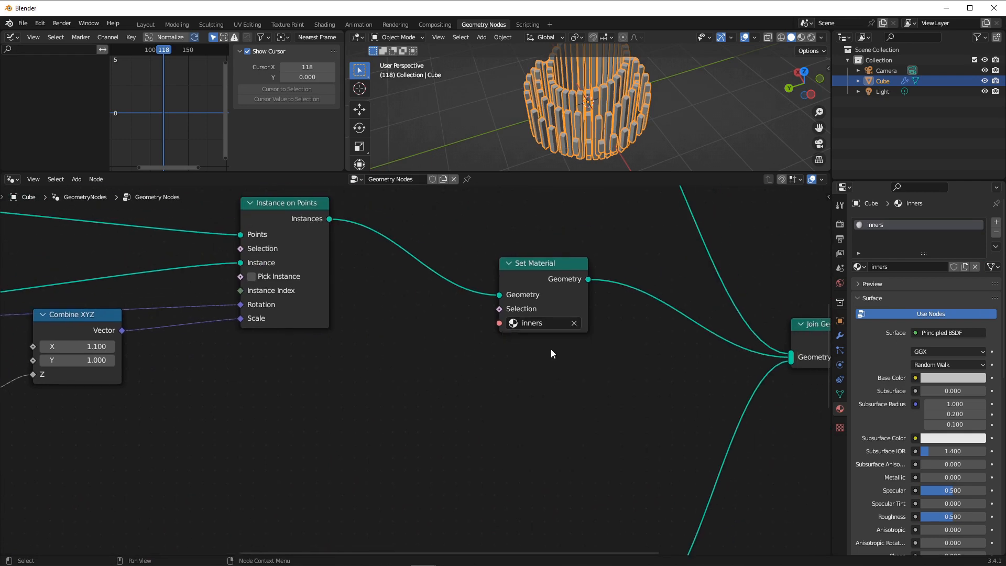
scroll(603, 435, down, 6)
middle_drag(606, 447, 548, 299)
scroll(472, 356, up, 2)
scroll(446, 386, up, 1)
click(487, 413)
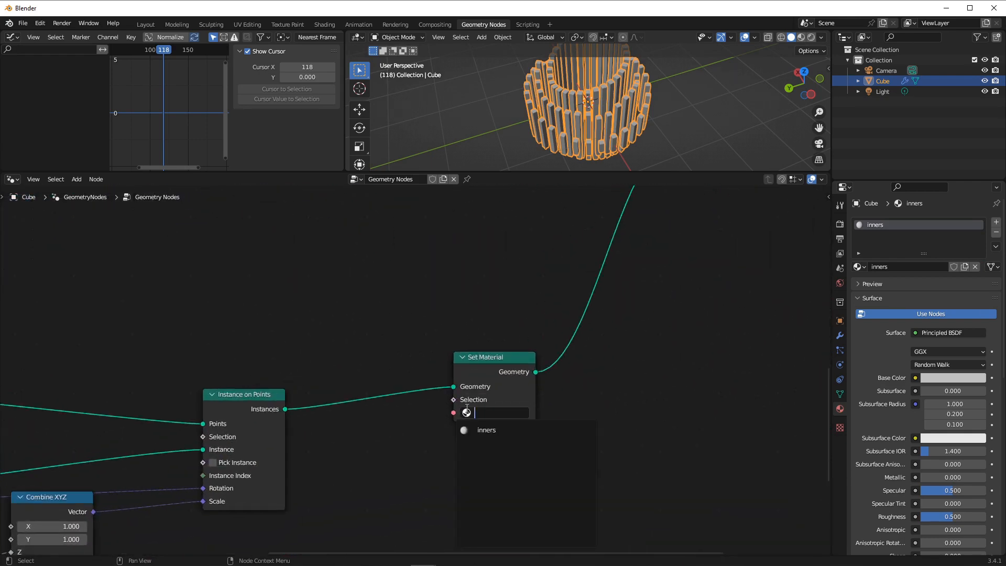
click(503, 432)
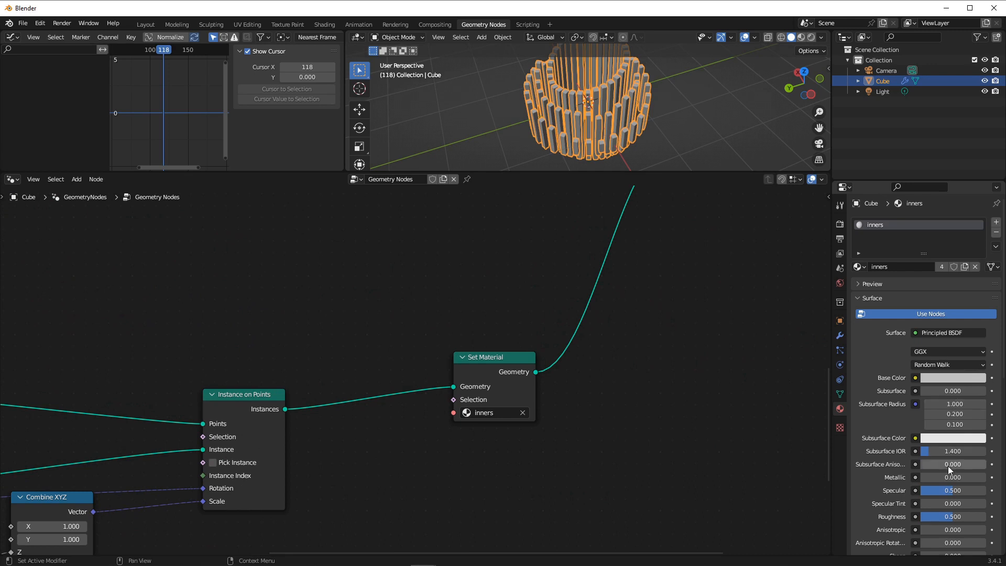
Switch the viewport to rendered shading and set the inners material's Metallic to 0.571 and Roughness to about 0.198.
scroll(653, 90, up, 4)
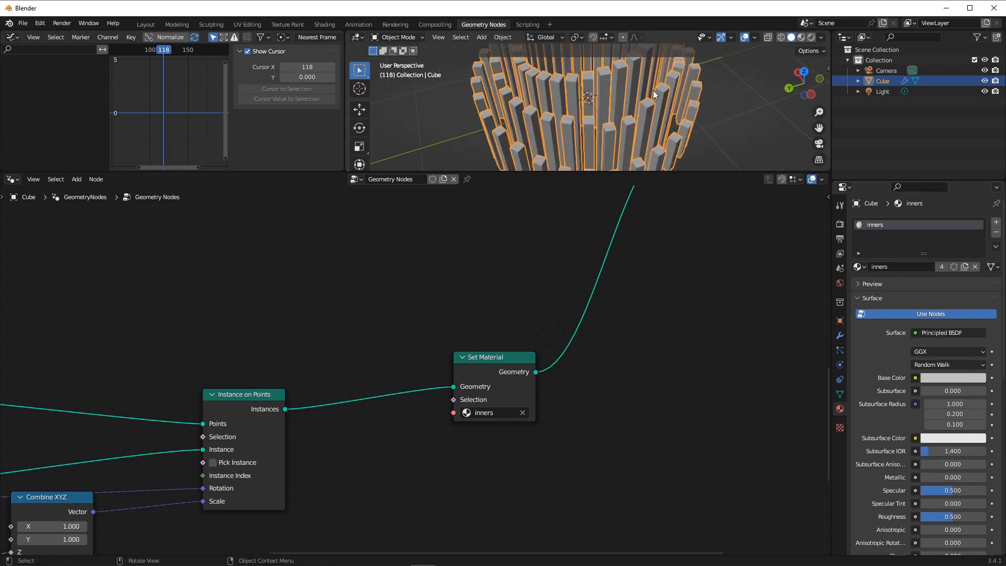
click(809, 39)
mouse_move(648, 114)
middle_down()
mouse_move(614, 102)
mouse_move(596, 112)
middle_up()
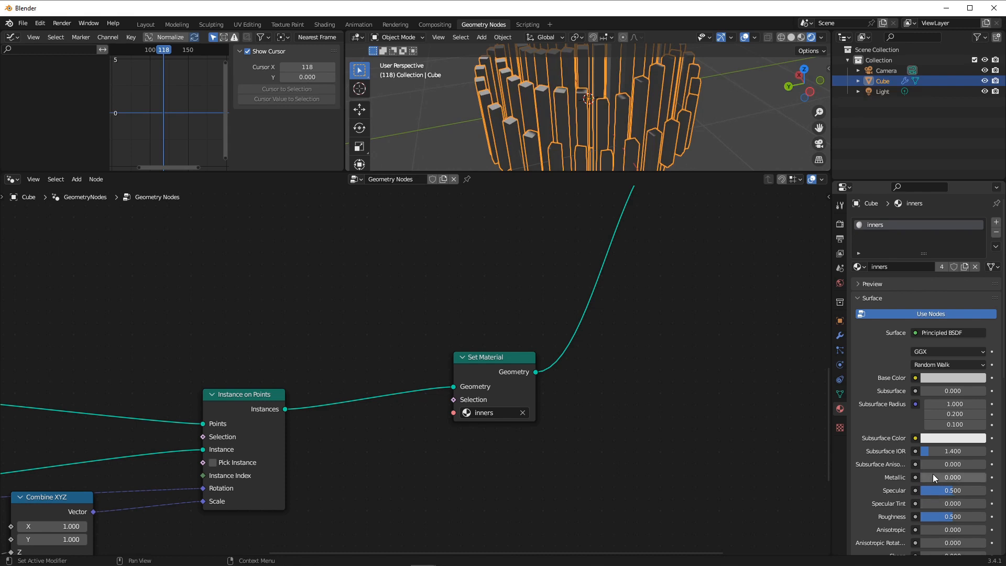
drag(932, 477, 969, 477)
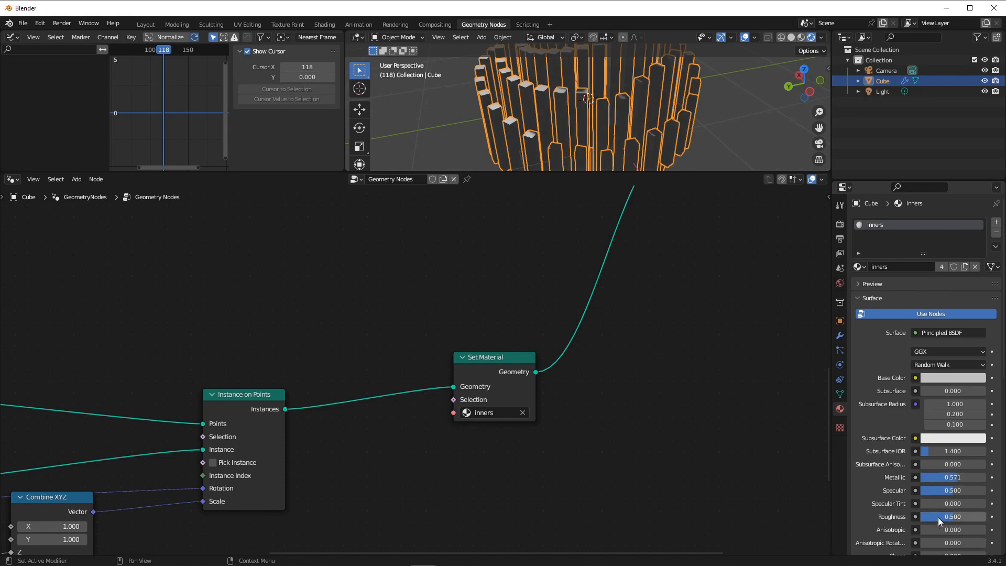
drag(939, 520, 931, 520)
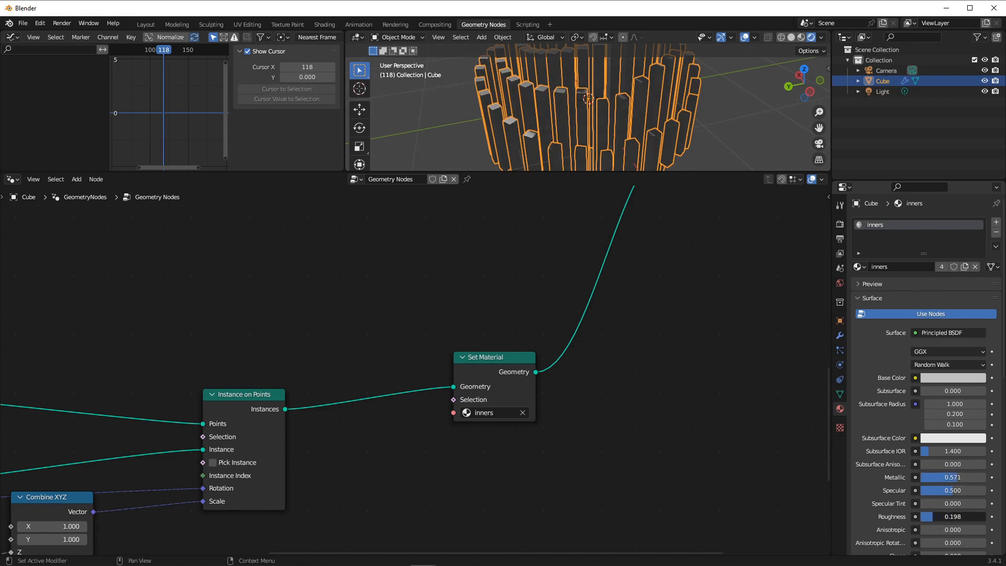
With Eevee as the render engine, enable Bloom and Screen Space Reflections.
click(839, 224)
click(921, 220)
click(920, 221)
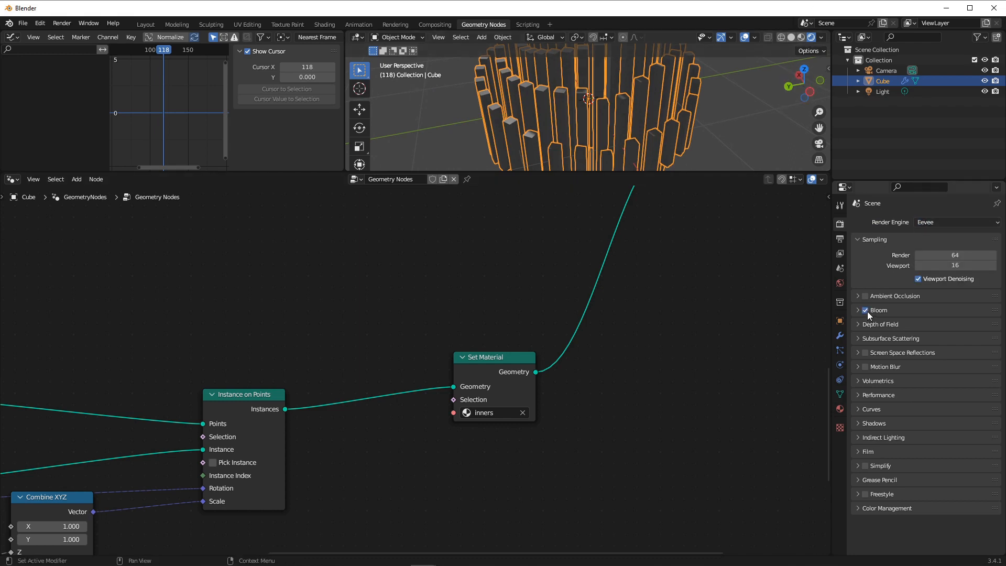
click(865, 353)
Enlarge the 3D viewport for a closer view of the rings and open the World settings.
middle_drag(581, 131, 598, 160)
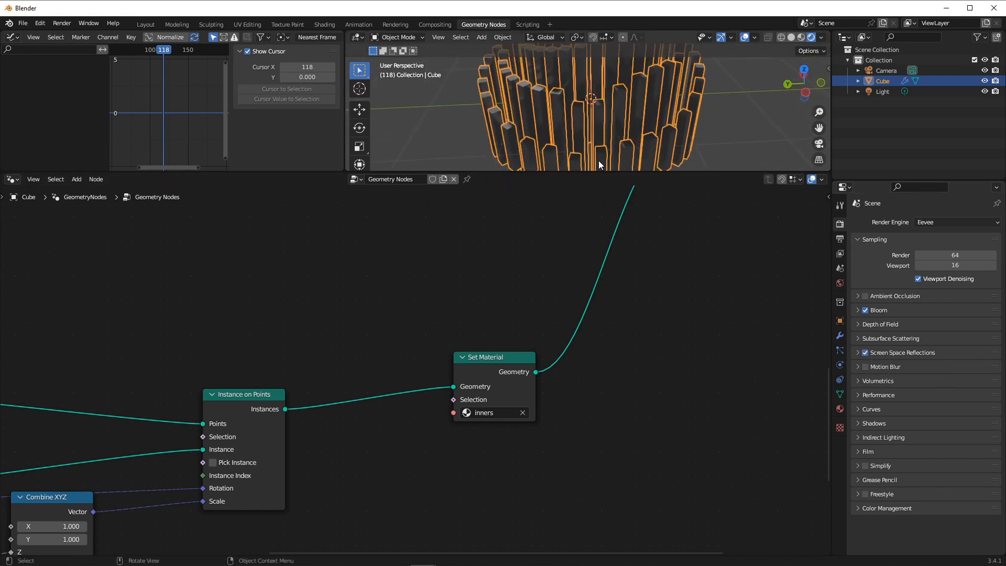
drag(600, 170, 602, 397)
scroll(614, 243, up, 3)
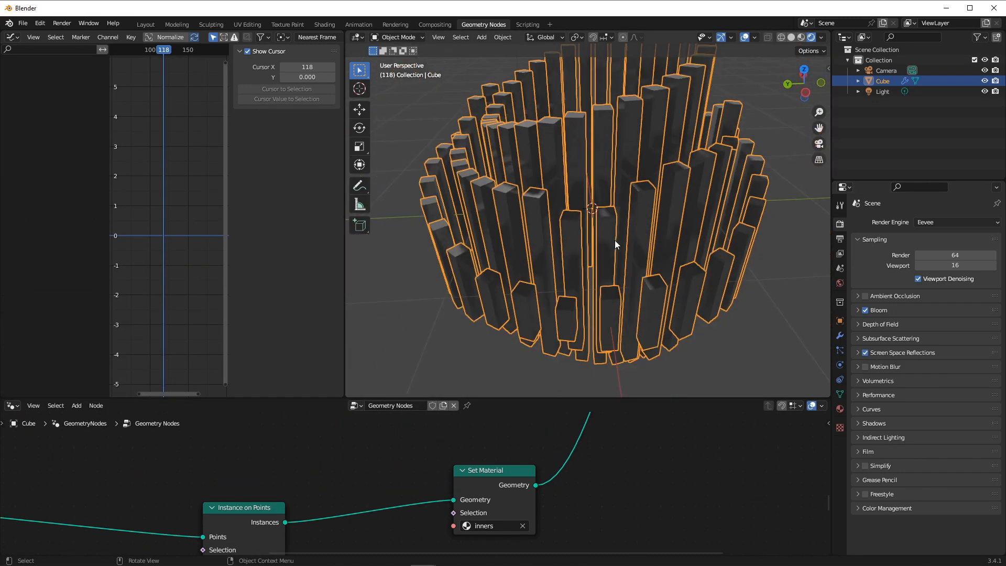
click(840, 283)
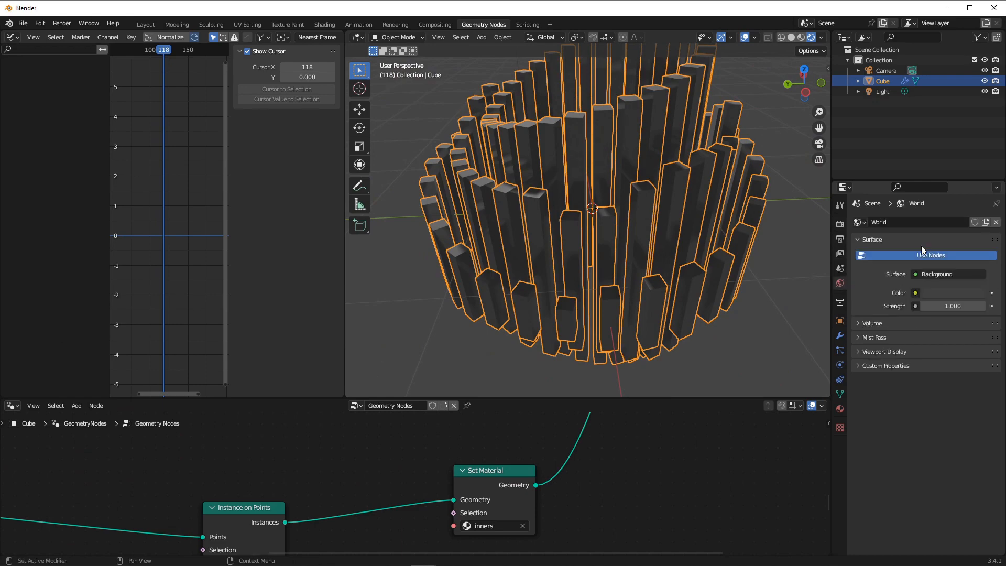
Set the world background colour to black and deselect the cube.
click(947, 291)
drag(972, 209, 974, 223)
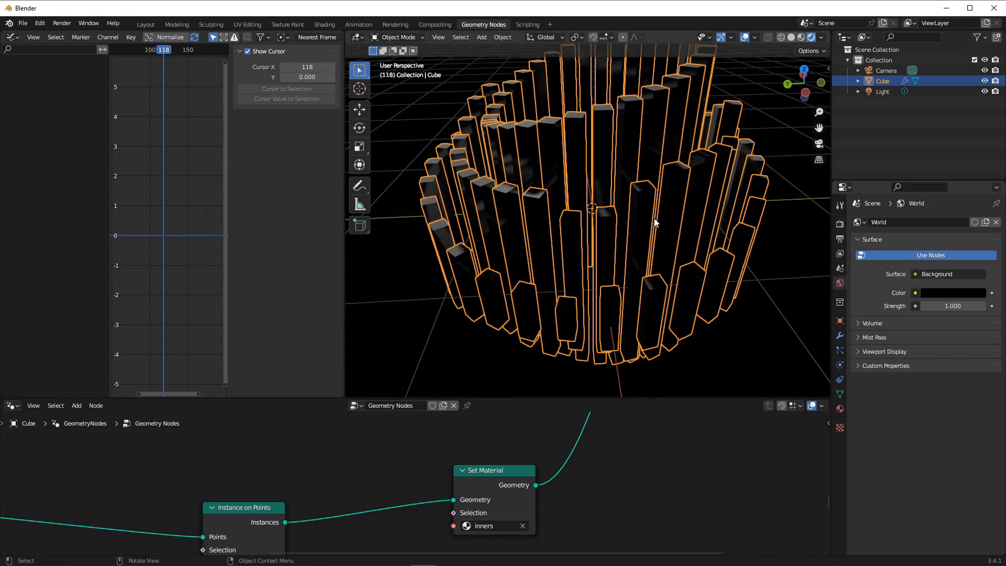
middle_drag(620, 225, 589, 225)
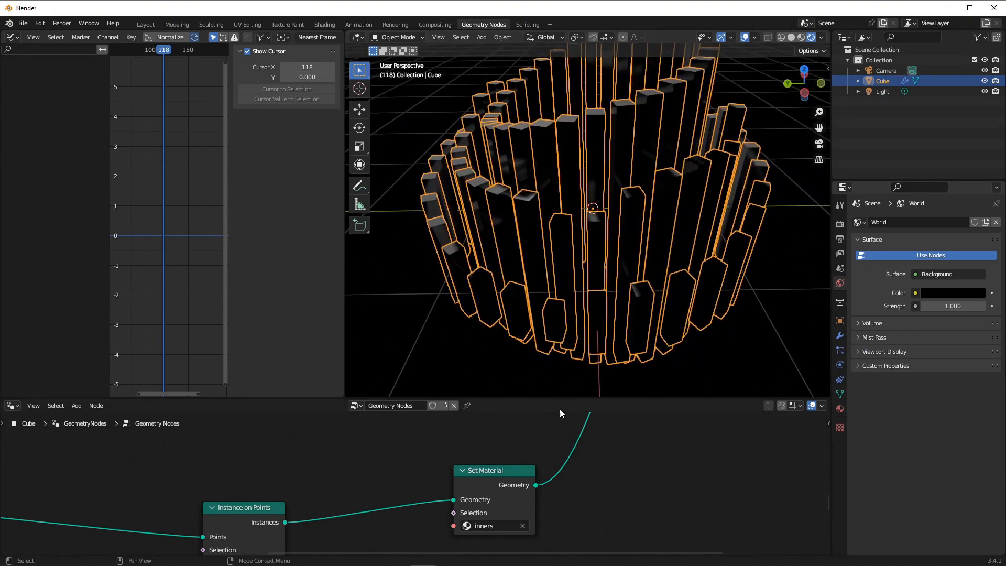
click(536, 394)
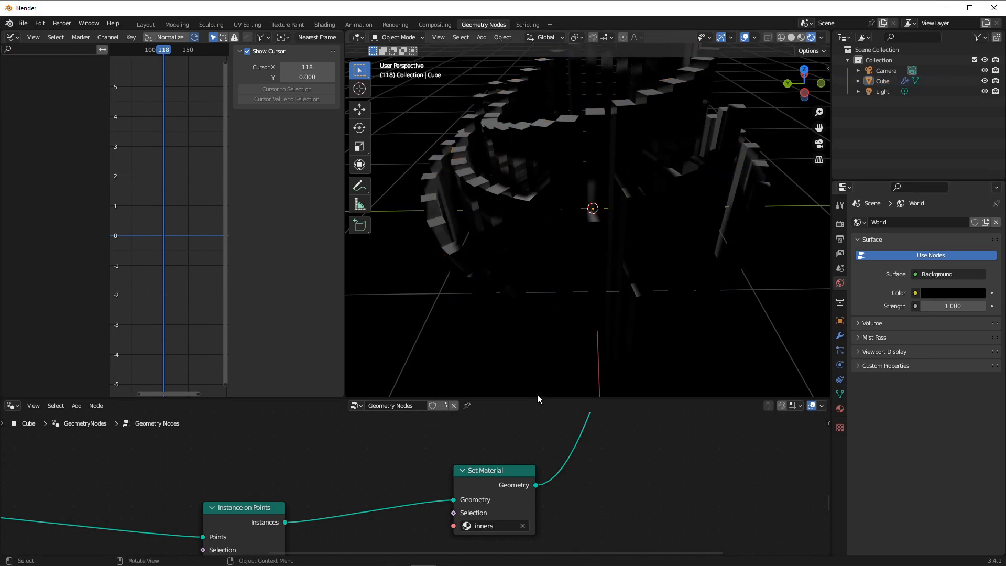
Enlarge the geometry node editor area so more of the node tree fits below a shorter 3D viewport.
drag(541, 398, 541, 99)
scroll(447, 263, down, 6)
scroll(482, 243, up, 5)
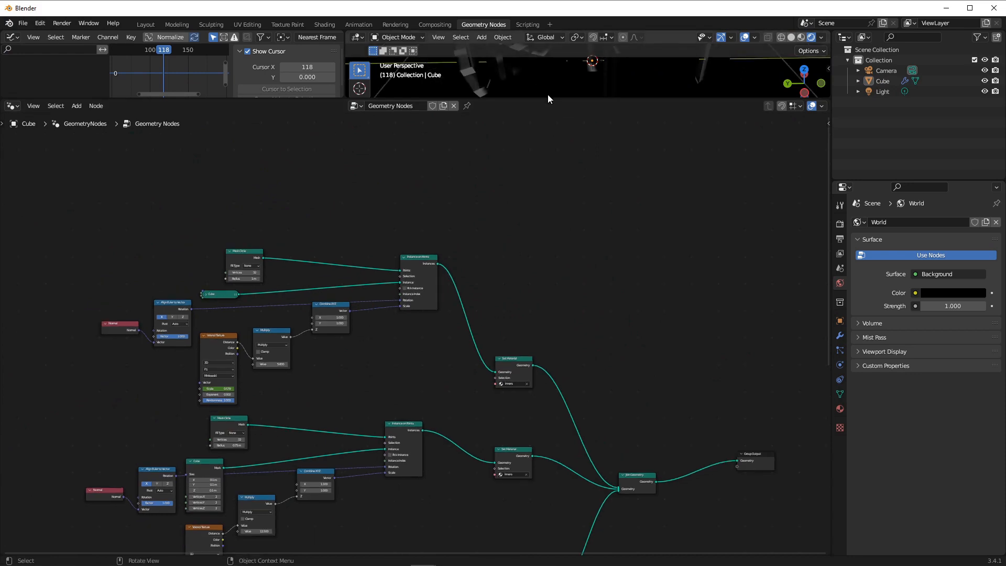
drag(549, 99, 554, 209)
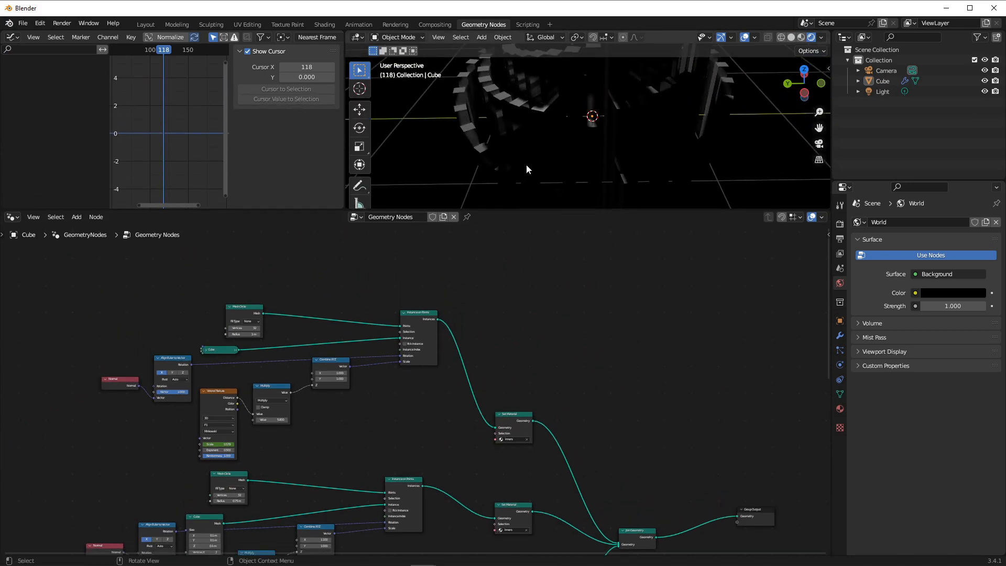
Add a Mesh to Curve node and feed it the instances from the uppermost Instance on Points node.
key(shift+a)
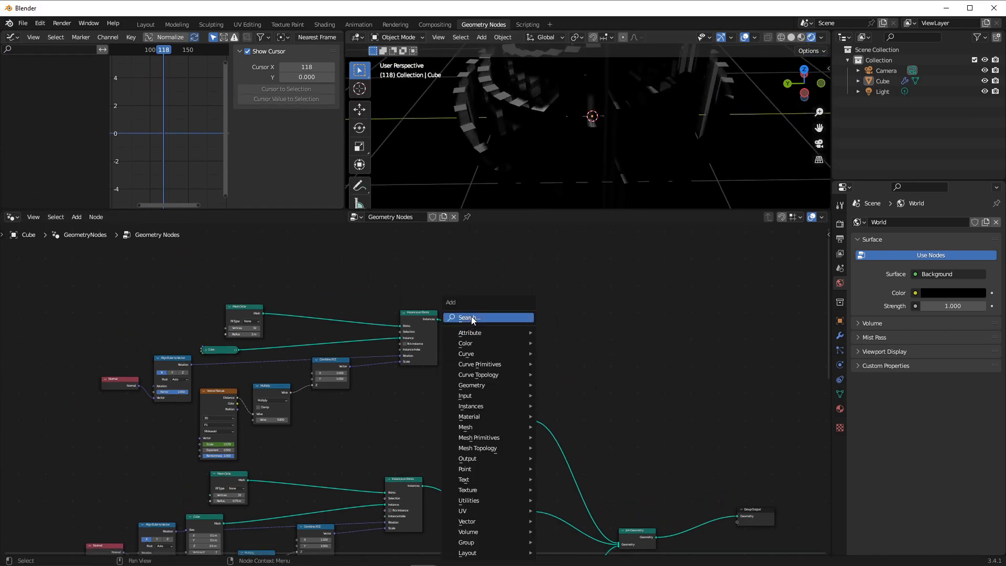
click(471, 318)
text(mesh to)
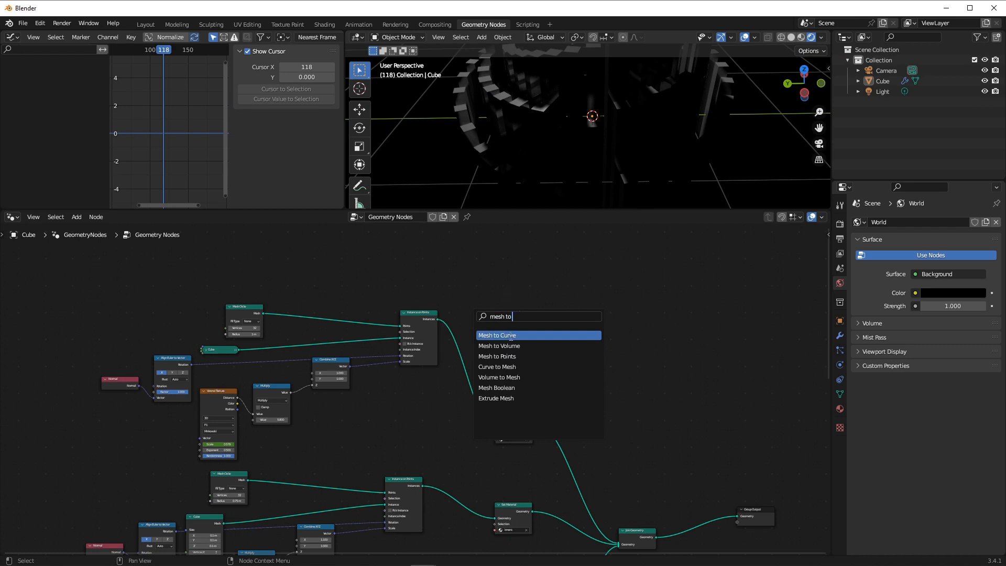
click(509, 336)
click(503, 277)
scroll(466, 270, down, 1)
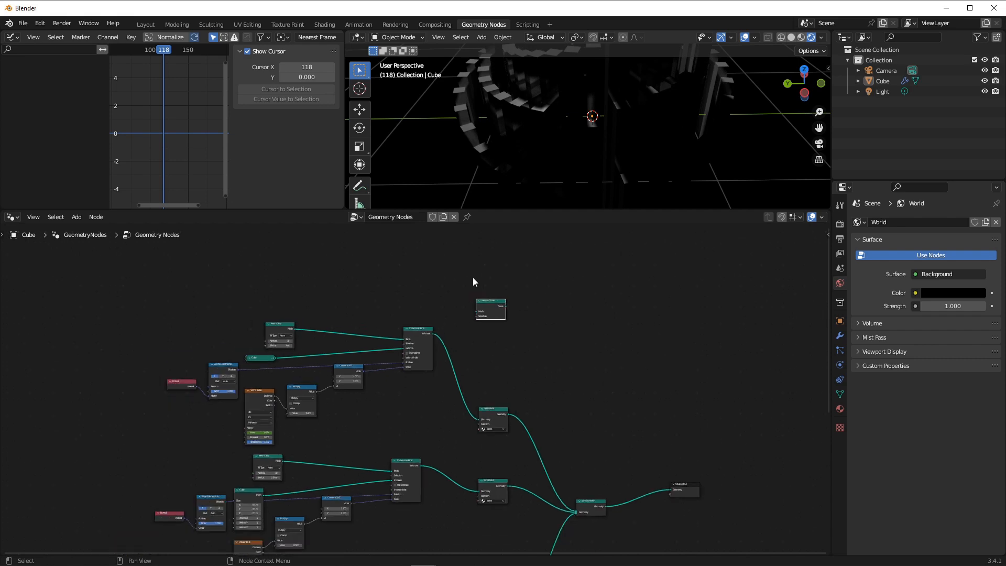
scroll(472, 281, up, 2)
drag(399, 323, 460, 291)
Add a Curve to Mesh node, feed it the Mesh to Curve output, and link its mesh into Join Geometry.
key(shift+a)
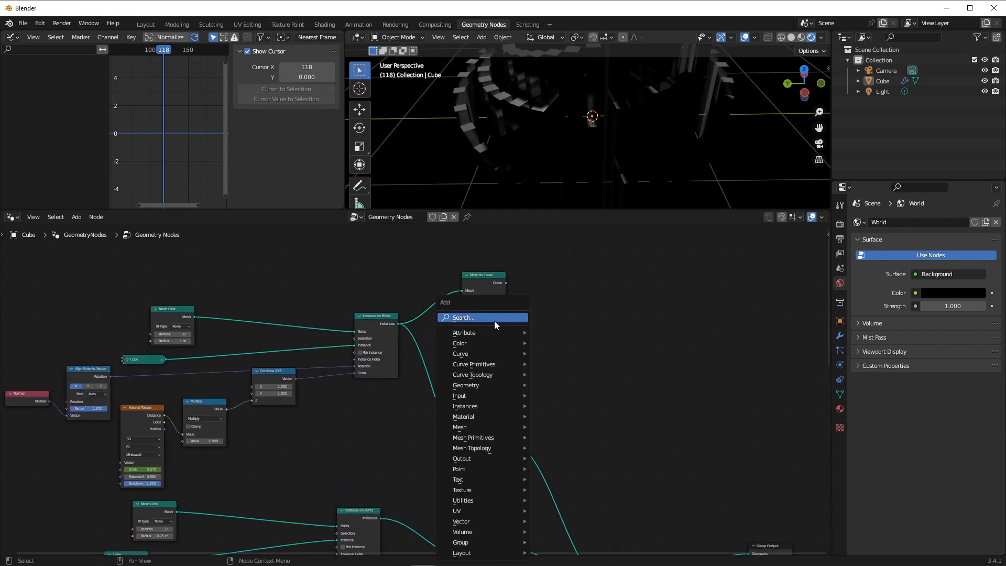
click(495, 318)
text(cur)
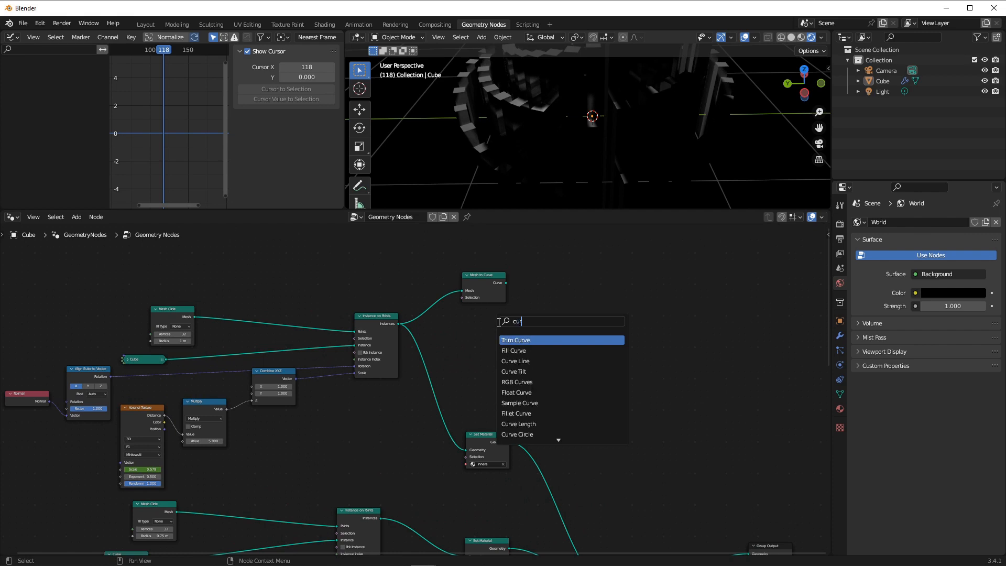
text(ve tp)
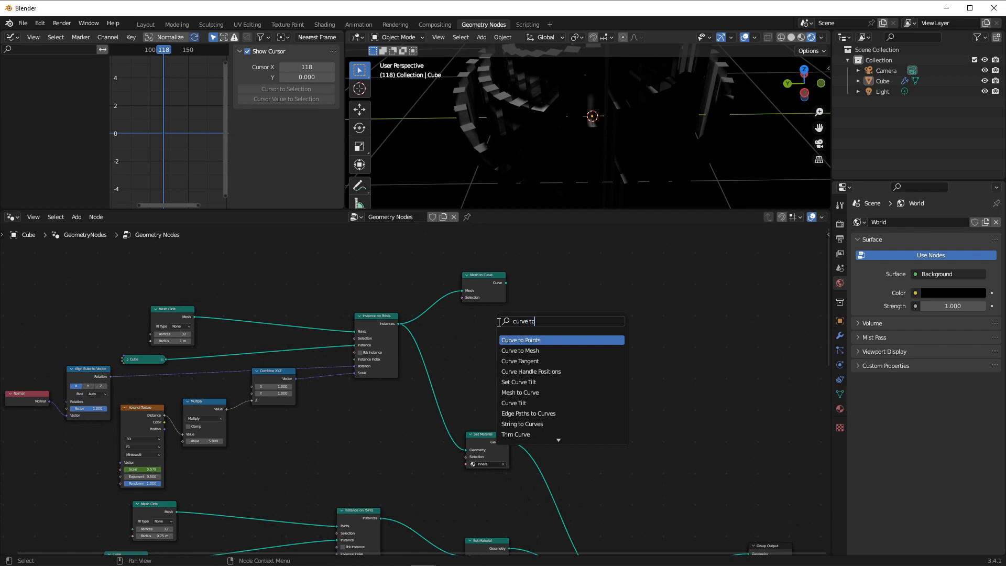
key(BackSpace)
text(o mesh)
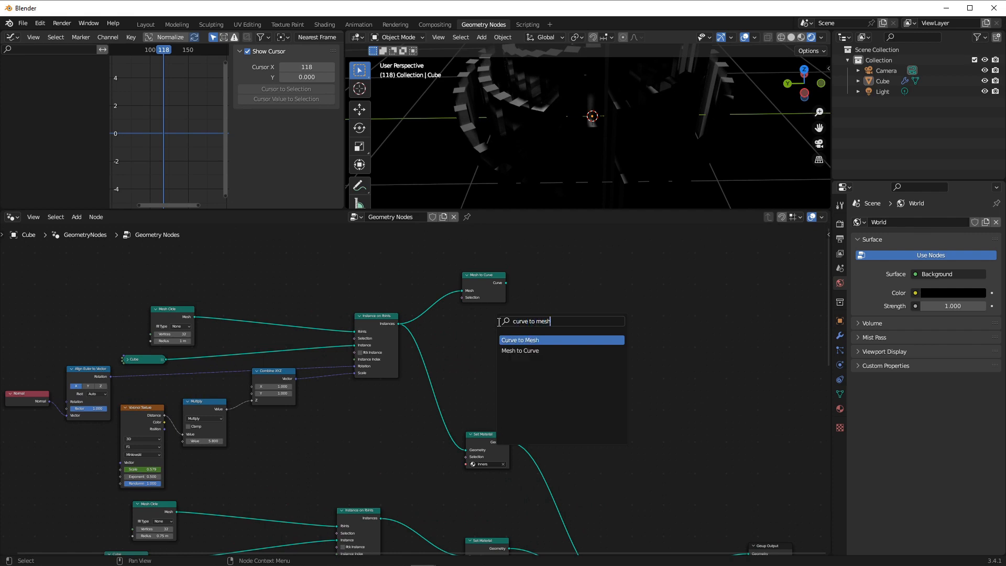
key(Return)
click(511, 285)
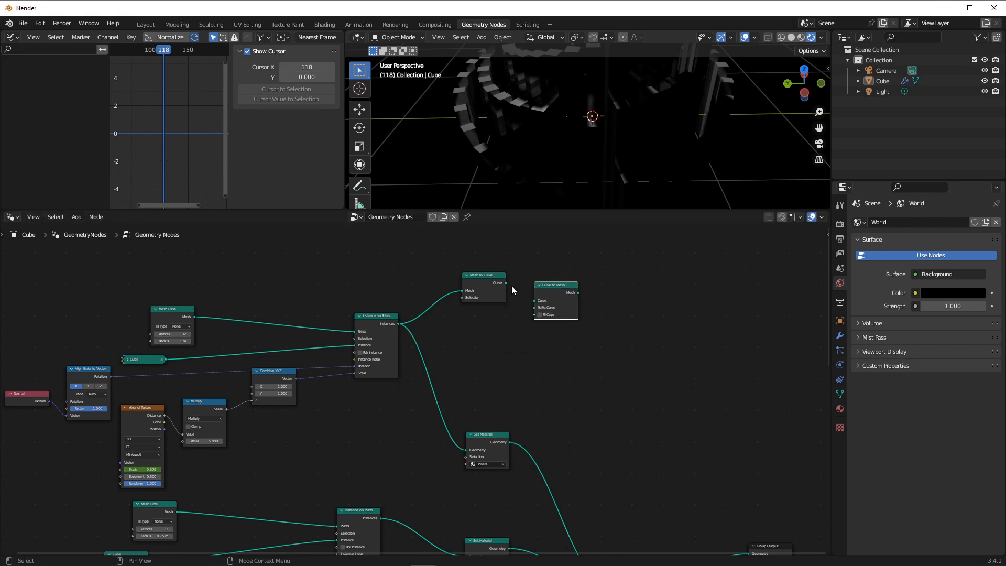
drag(506, 282, 608, 519)
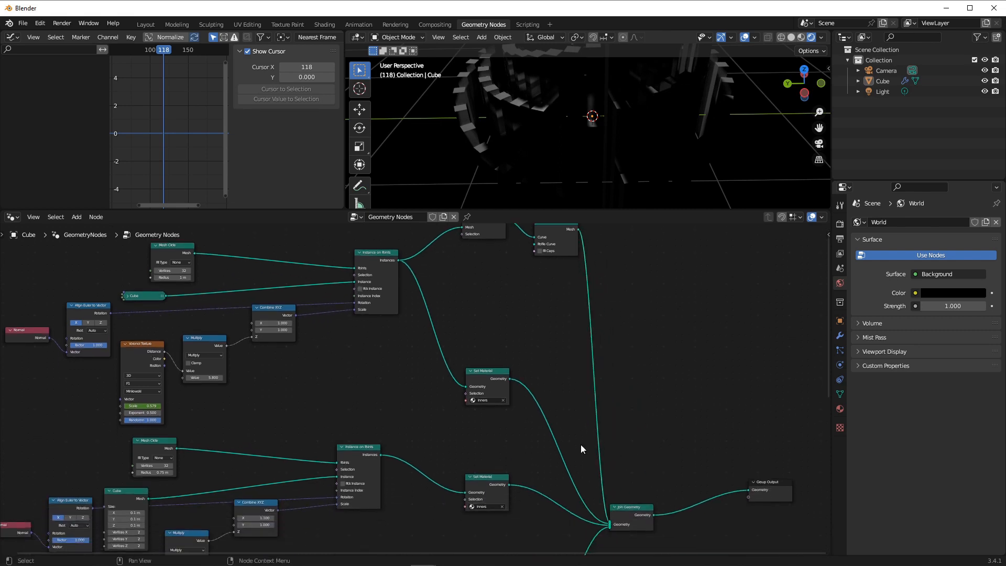
middle_drag(535, 269, 523, 368)
scroll(516, 319, up, 3)
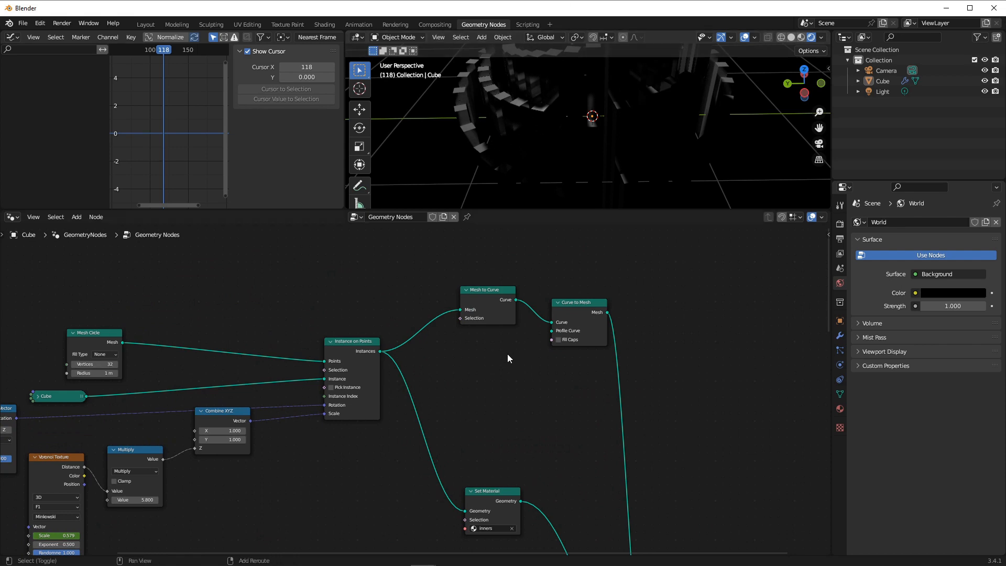
Add a Curve Circle node and connect its curve to the Profile Curve input of Curve to Mesh.
key(shift+a)
click(467, 317)
text(c)
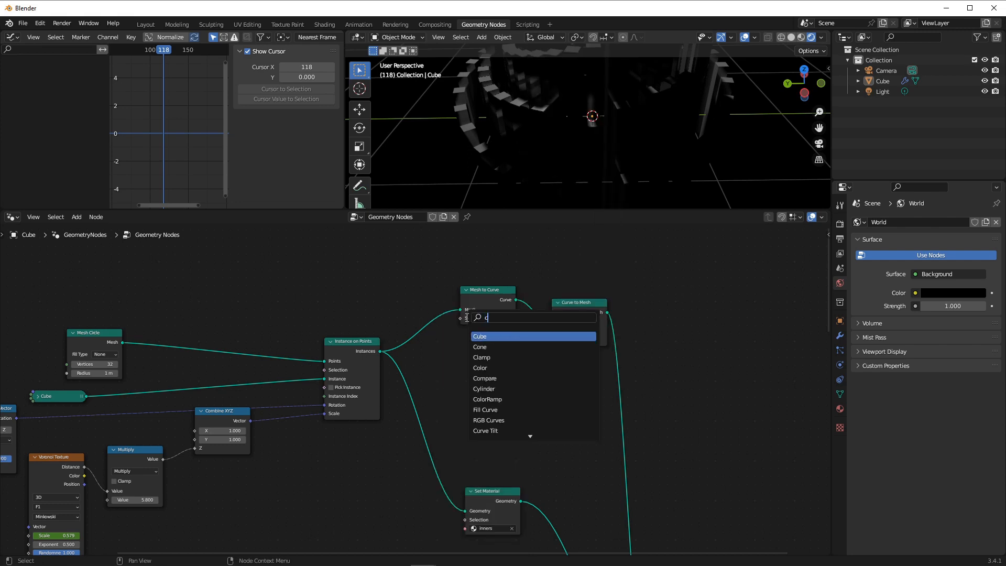
text(ircle)
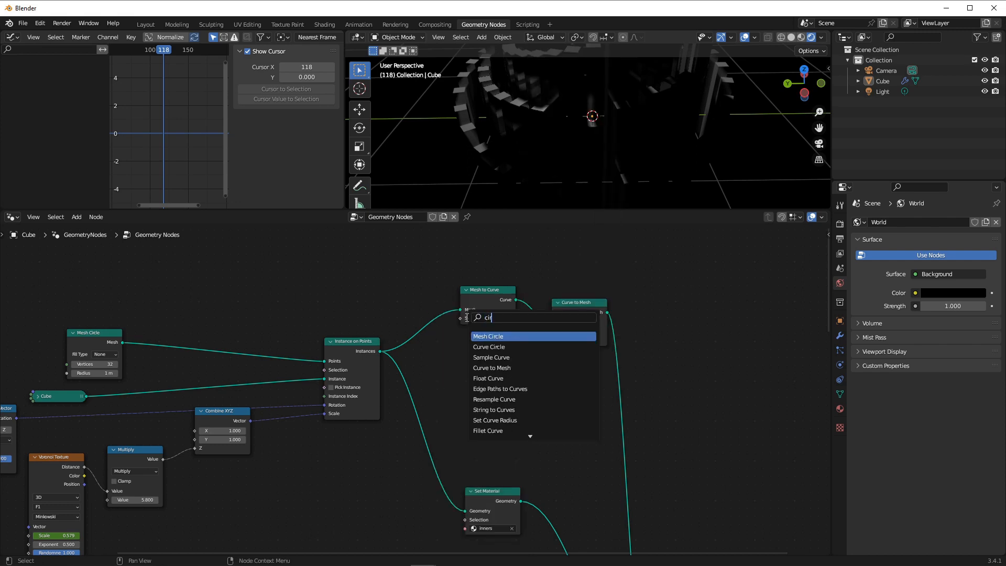
click(489, 346)
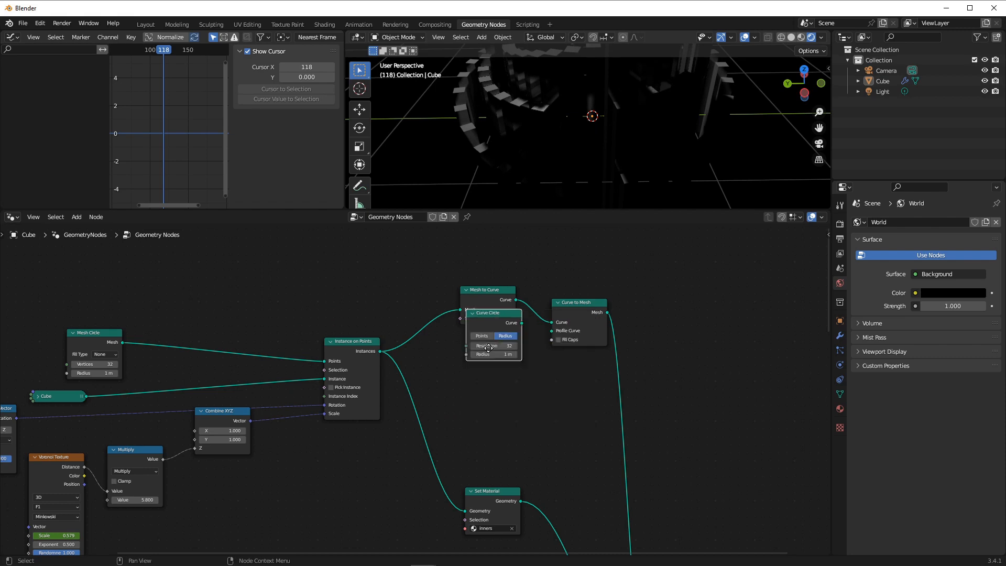
click(474, 380)
drag(504, 368, 551, 332)
Set the Curve Circle radius to 0.01 m.
click(488, 400)
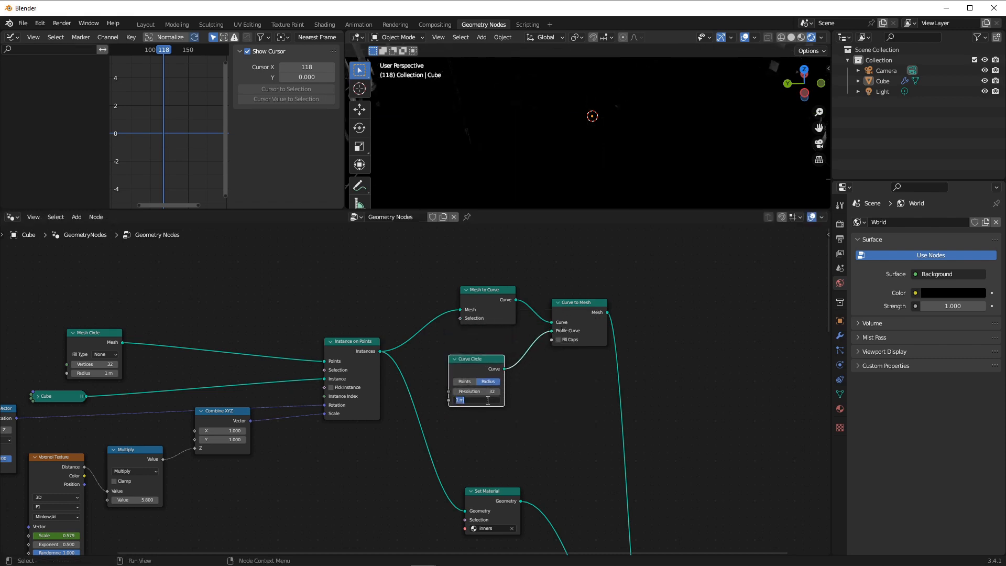
text(0.01)
key(Return)
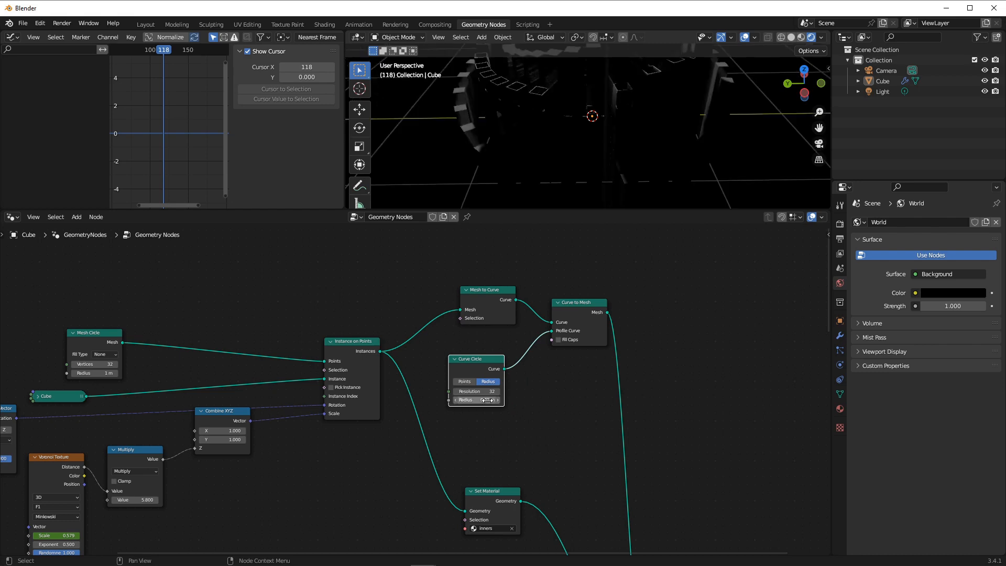
middle_drag(518, 95, 639, 103)
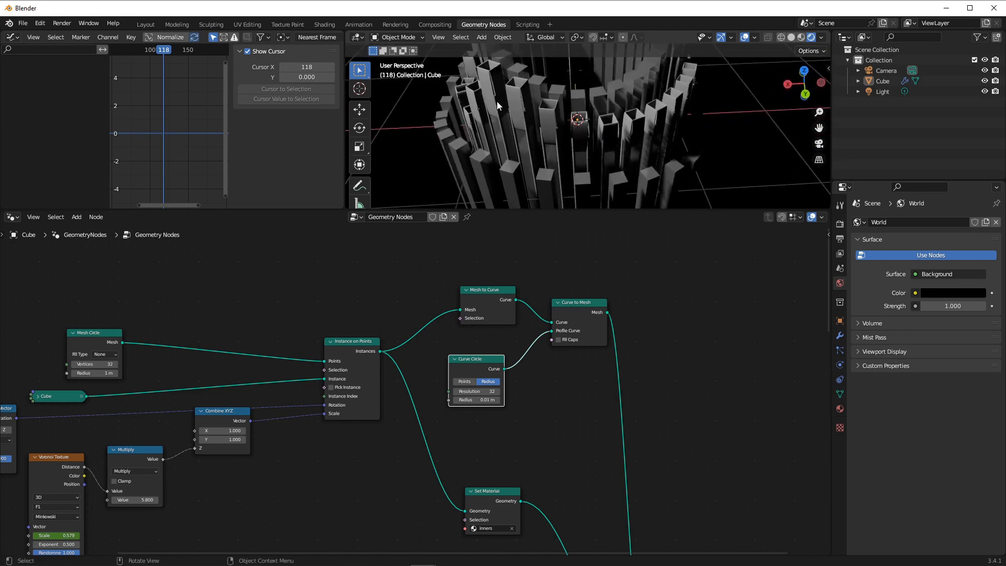
Insert a Set Material node on the link between Curve to Mesh and Join Geometry.
scroll(518, 325, down, 3)
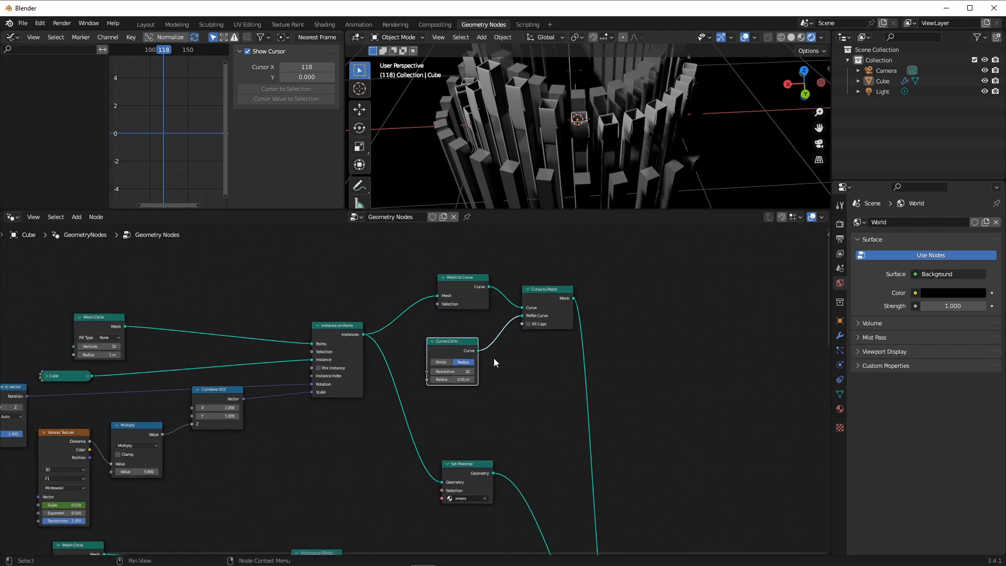
scroll(493, 360, up, 2)
key(shift+a)
click(496, 320)
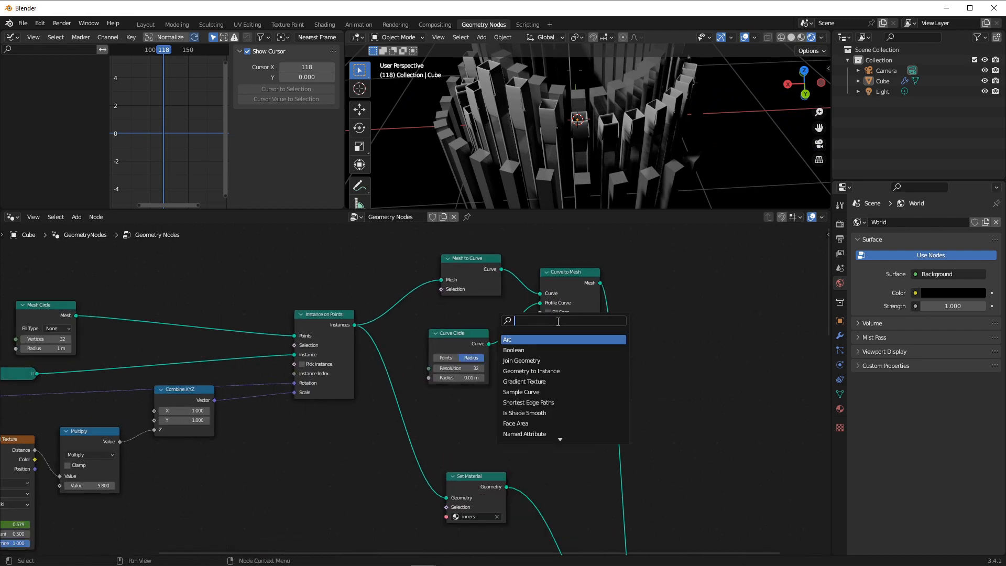
text(set)
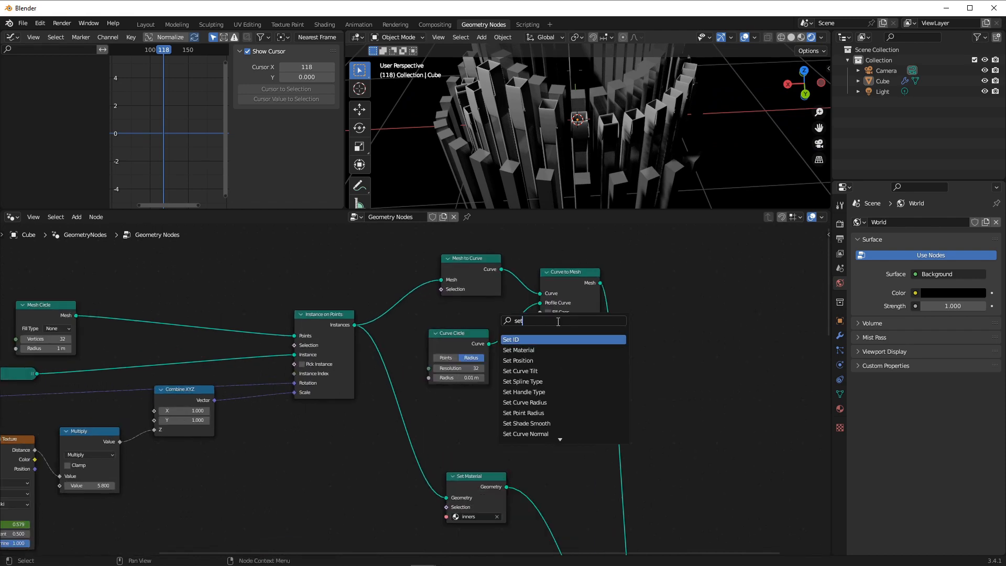
click(552, 350)
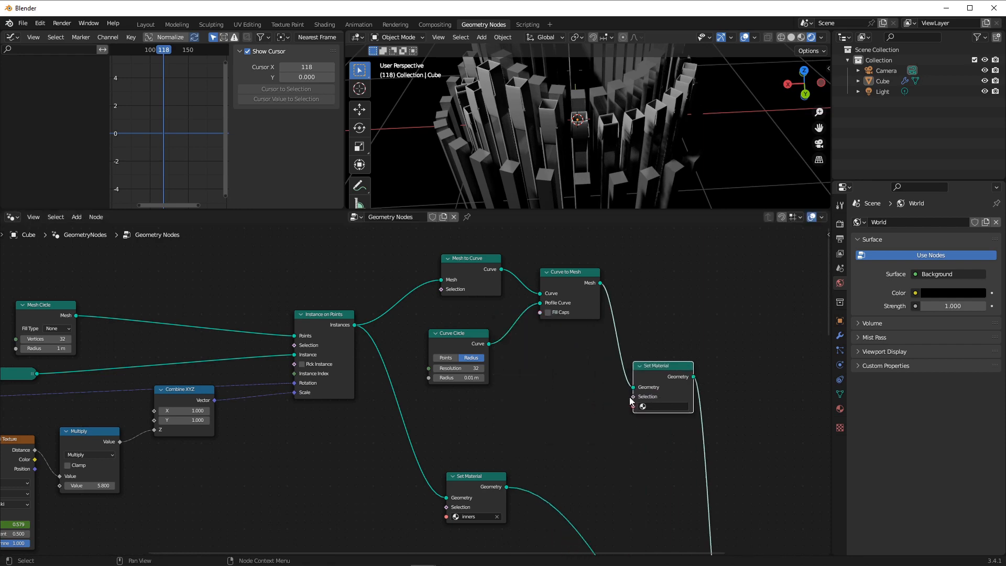
click(668, 391)
Add a second material slot to the cube with a new material named BEAM-1.
click(840, 409)
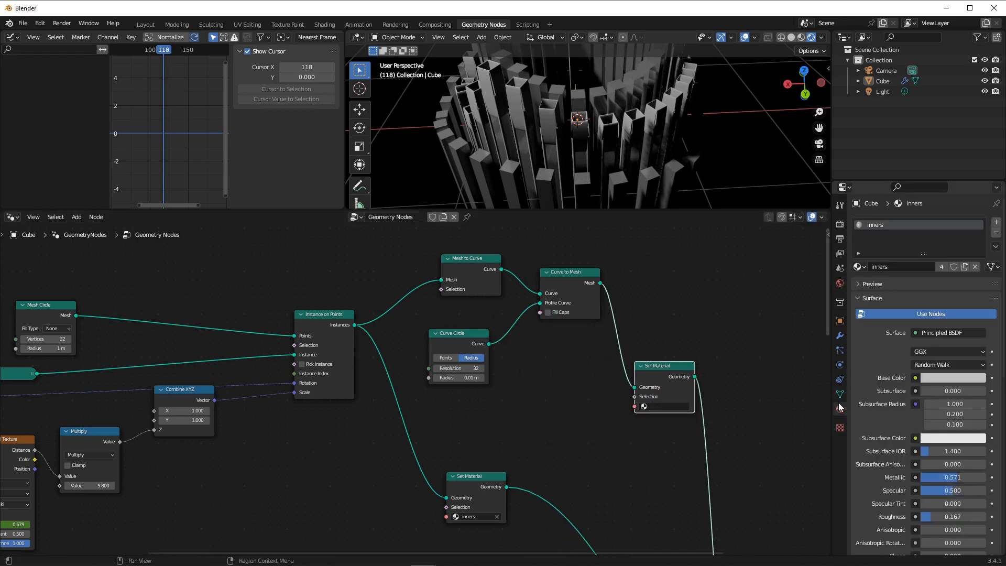
click(994, 223)
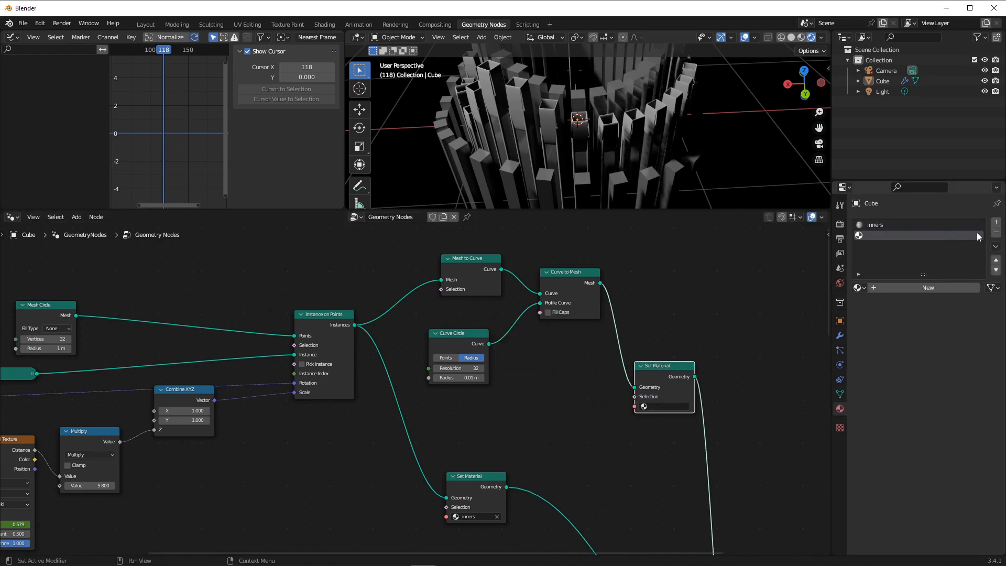
click(871, 287)
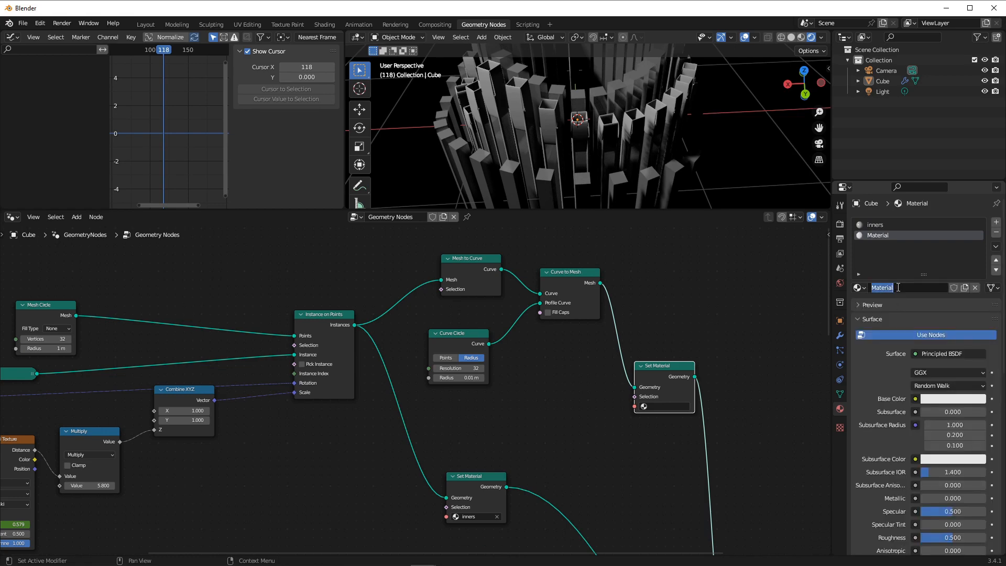
text(BEAM-1)
key(Return)
Change the BEAM-1 surface shader to Emission and assign BEAM-1 in the Set Material node after Curve to Mesh.
click(936, 351)
click(936, 352)
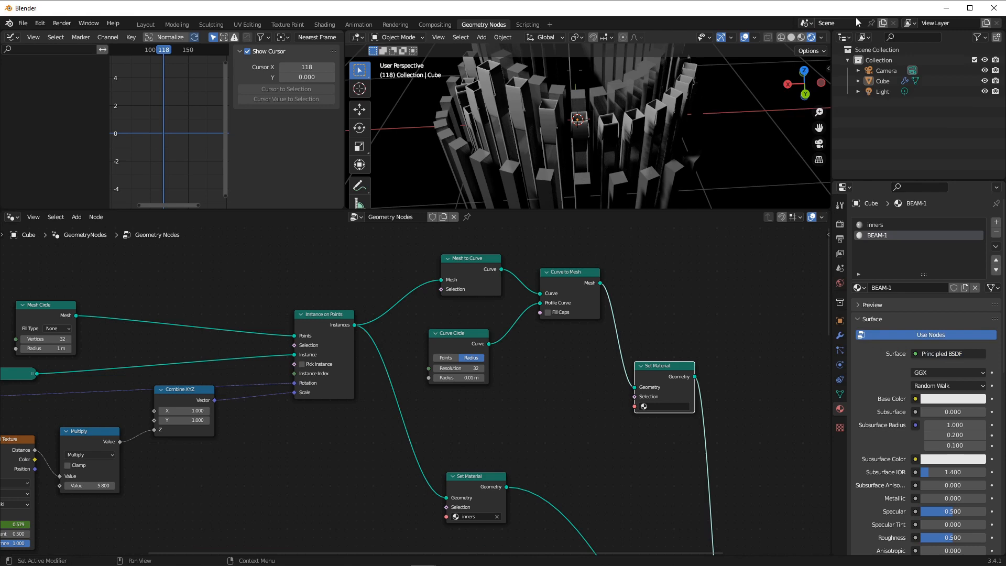
click(930, 352)
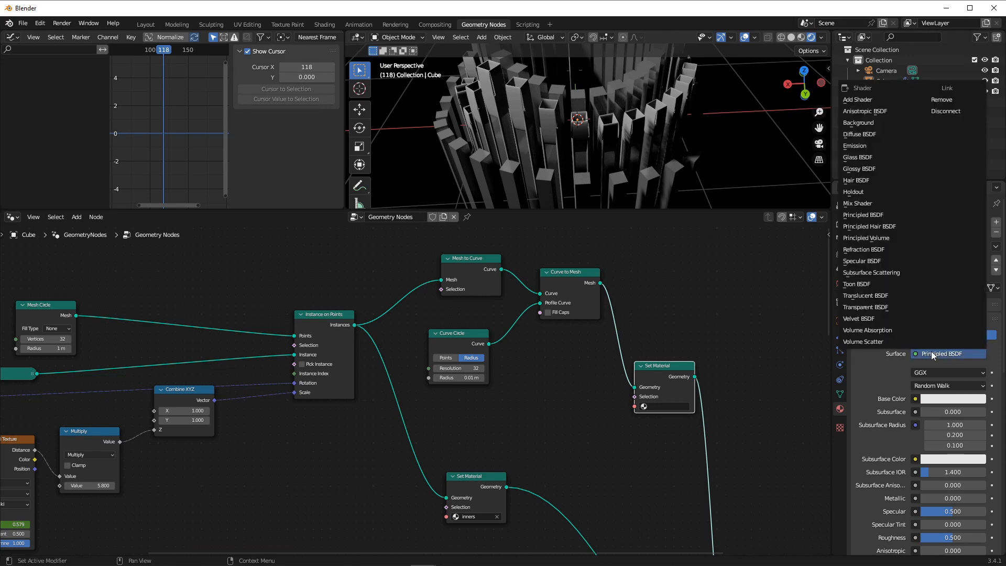
click(866, 146)
click(948, 374)
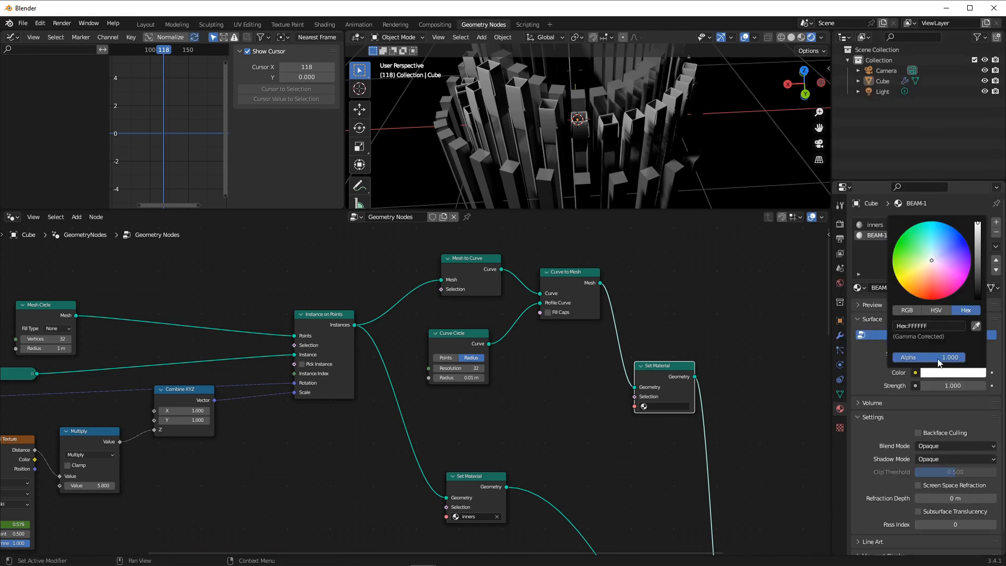
click(643, 406)
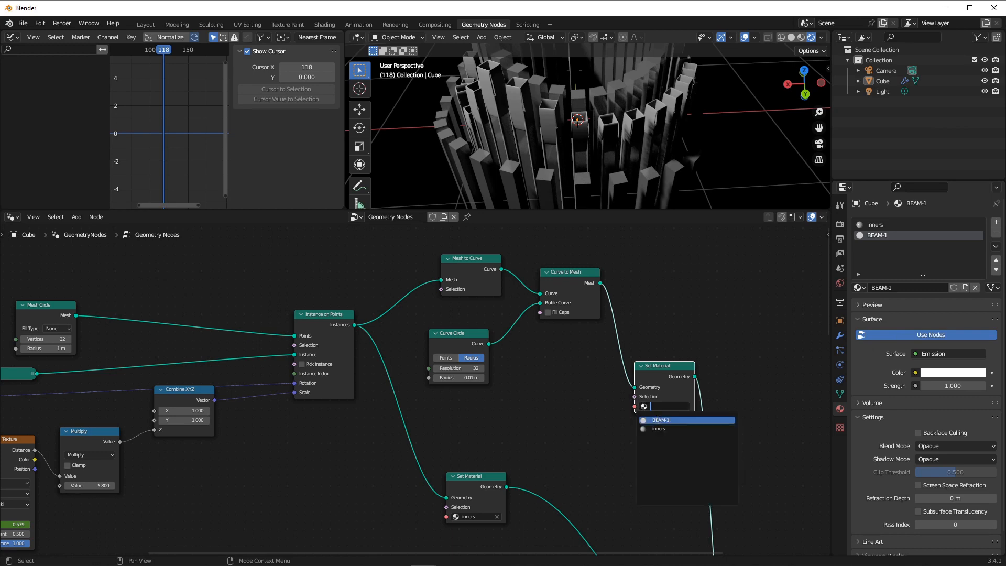
click(658, 419)
Give BEAM-1 a blue emission colour, hex 2300FF, and set its emission strength to 5.
click(945, 376)
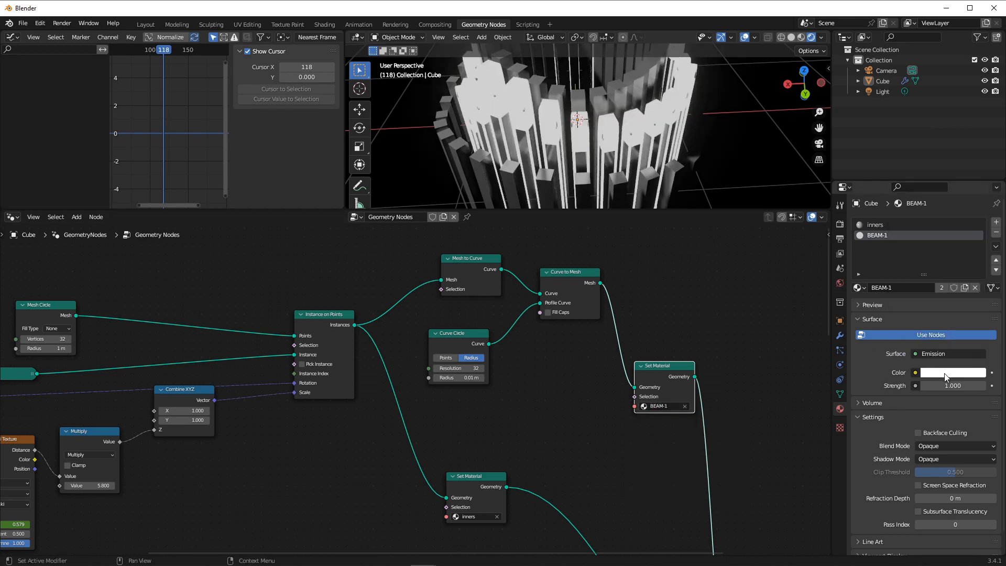
click(946, 375)
drag(931, 259, 967, 245)
click(972, 384)
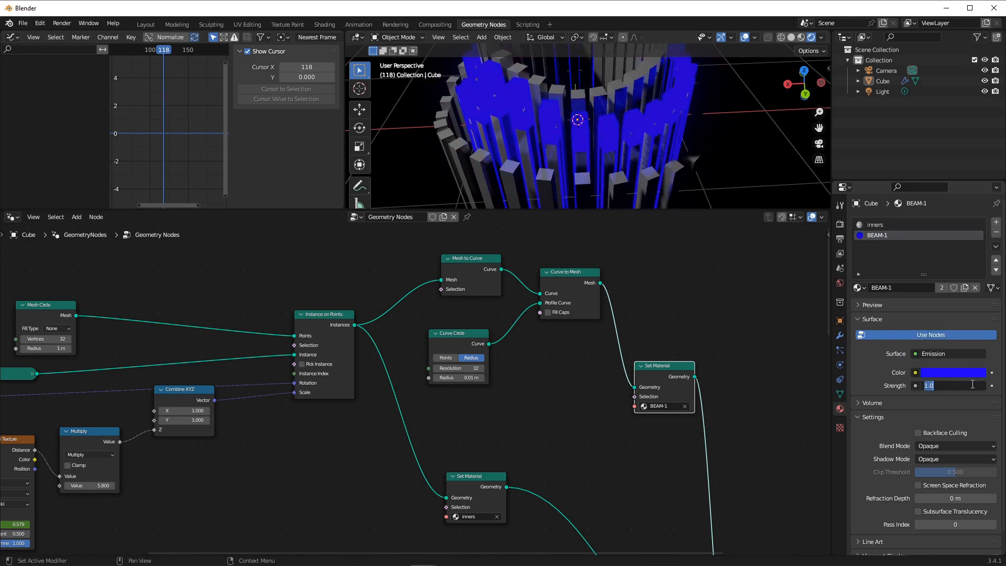
text(5)
key(Return)
Change the BEAM-1 emission colour to a lighter azure blue.
click(973, 373)
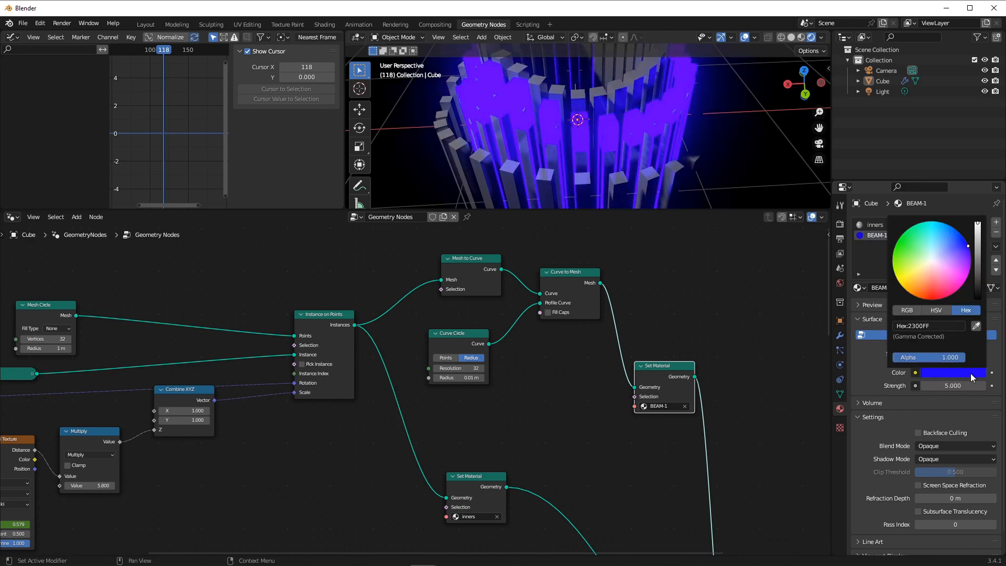
click(950, 229)
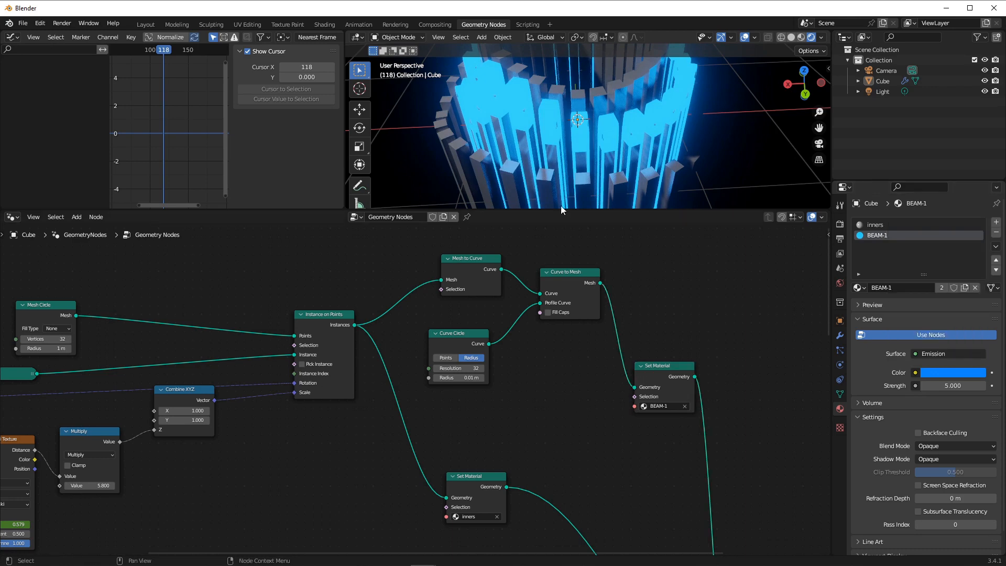
middle_drag(557, 152, 551, 115)
scroll(461, 121, down, 6)
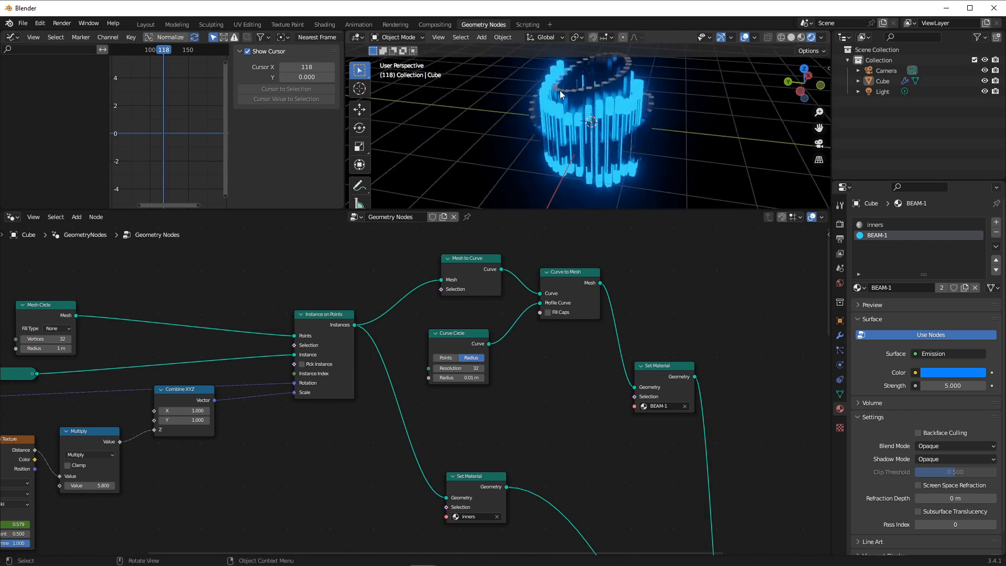
Move the current frame back to 38 and turn the graph editor area into a Timeline.
drag(163, 50, 103, 47)
click(11, 37)
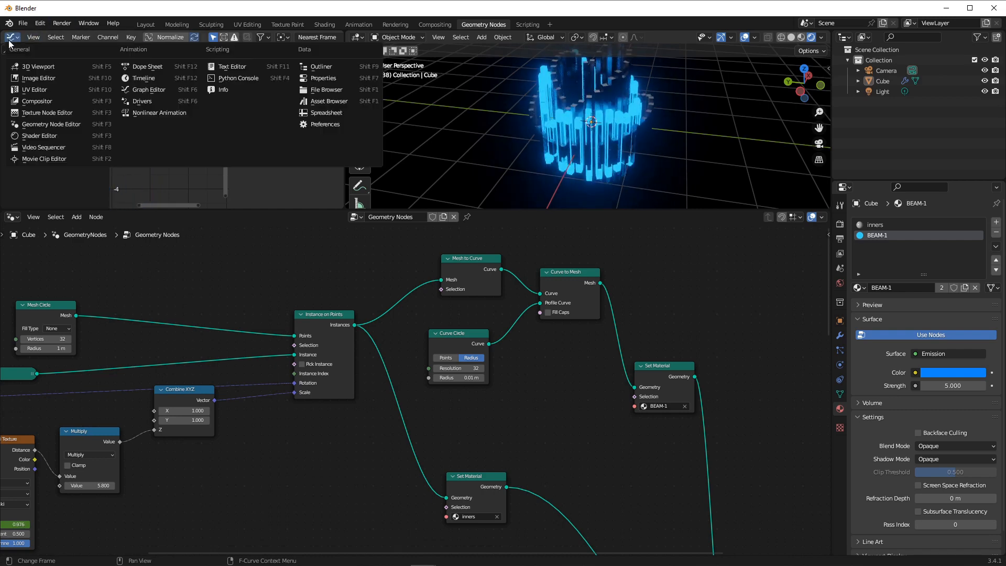
click(144, 80)
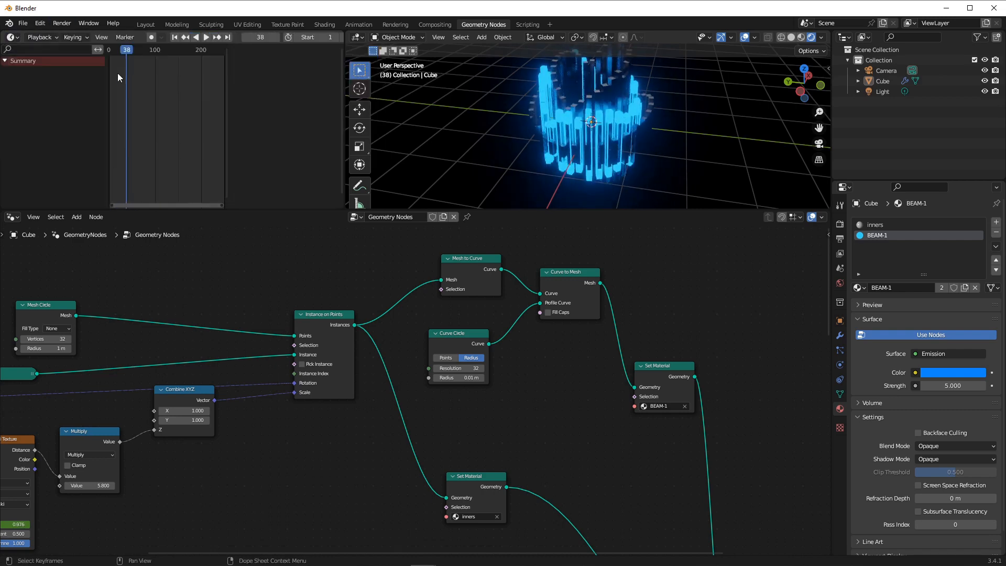
Preview the column animation briefly, stop it, and check the Eevee render settings.
click(206, 37)
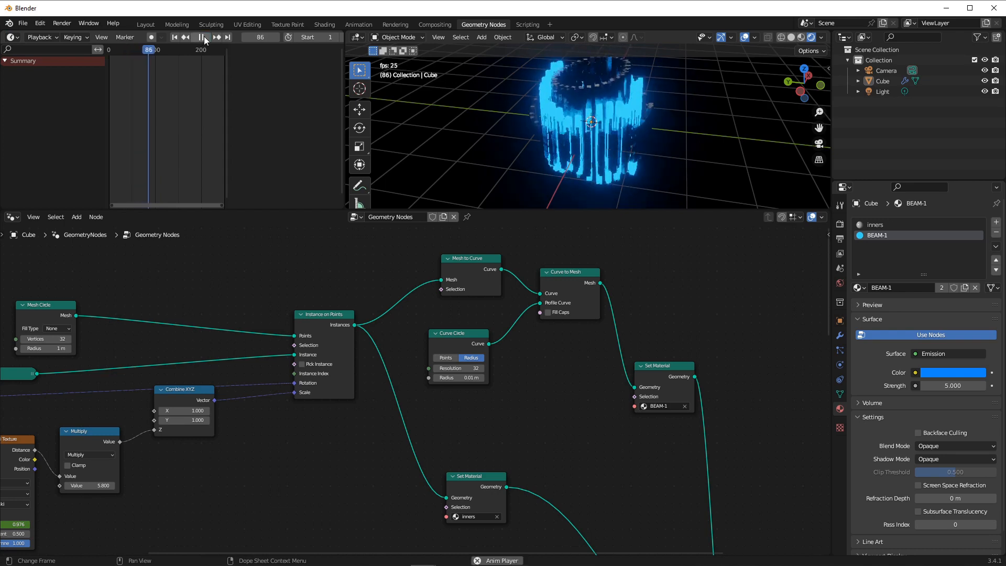
click(203, 37)
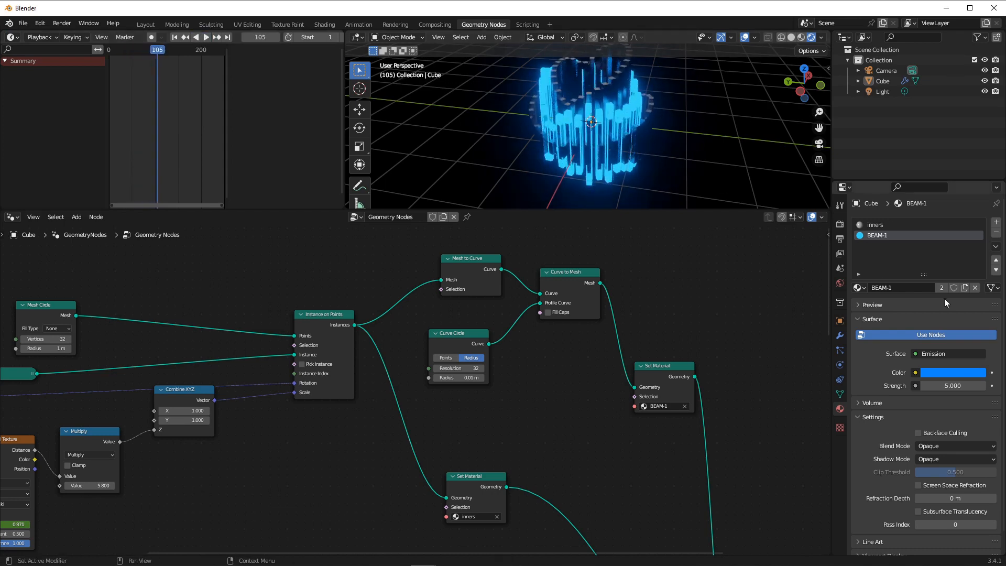
click(839, 239)
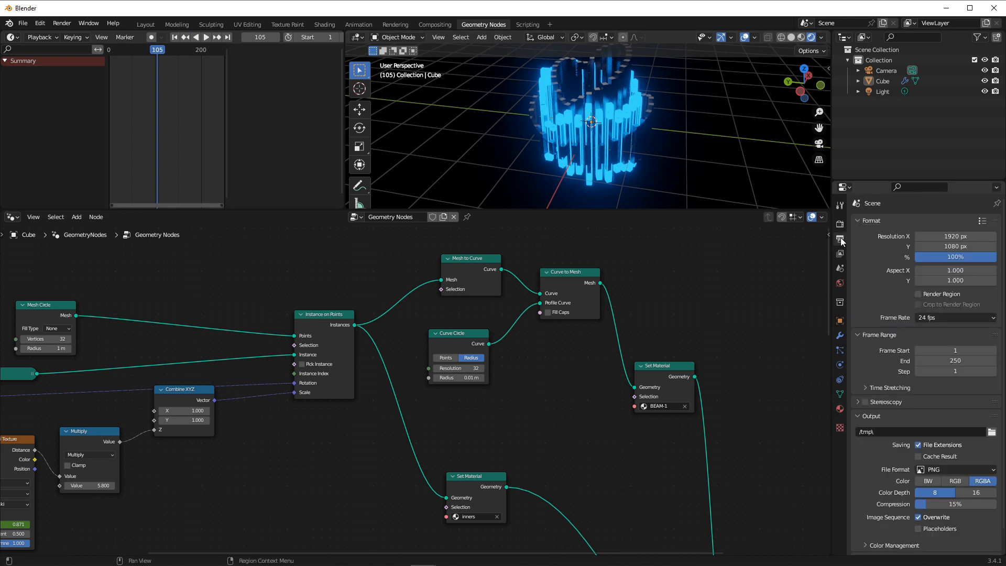
click(839, 223)
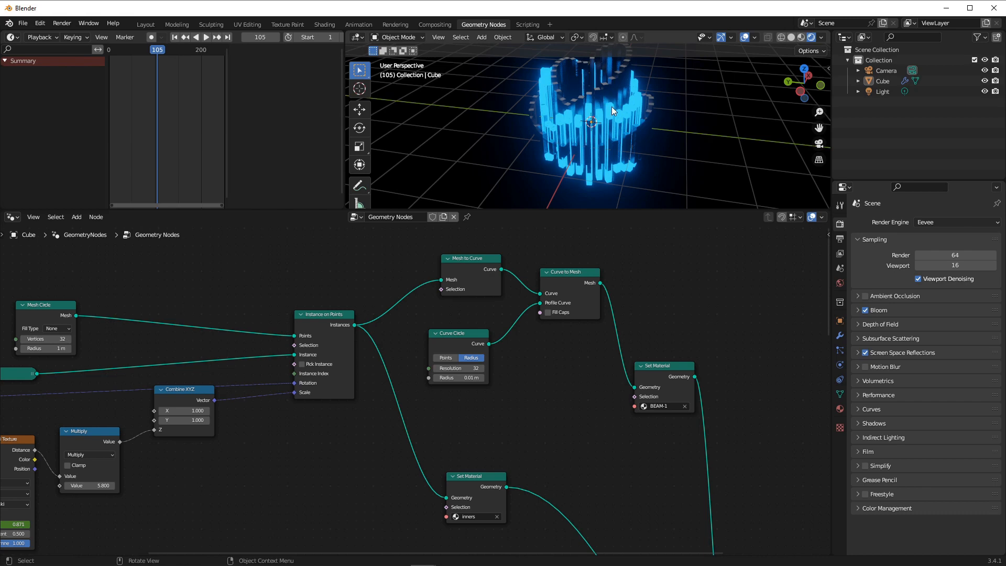
Duplicate the Mesh to Curve, Curve Circle, Curve to Mesh and BEAM-1 Set Material nodes and place them beside the second Instance on Points.
drag(409, 257, 662, 407)
key(shift+d)
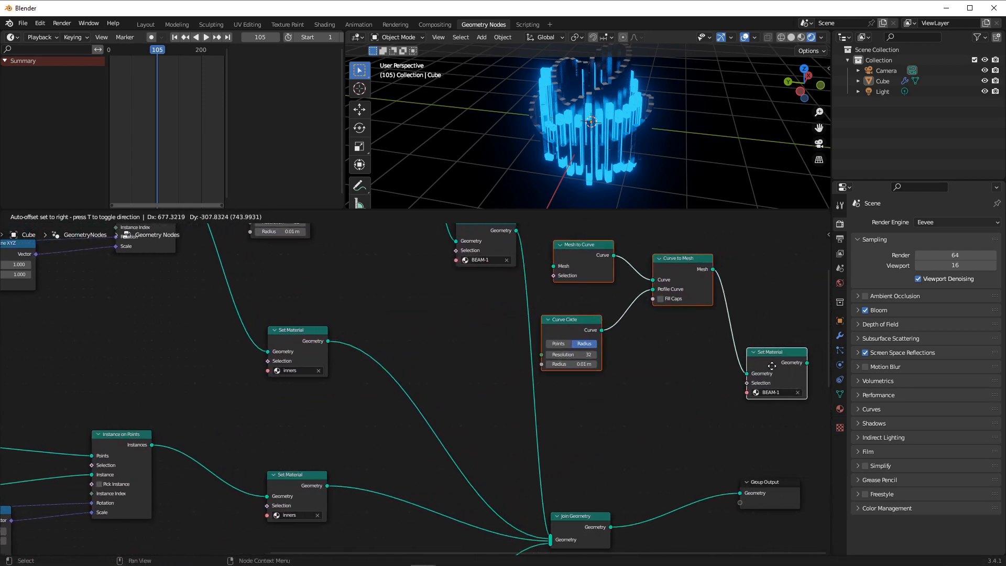
click(615, 375)
scroll(616, 375, down, 4)
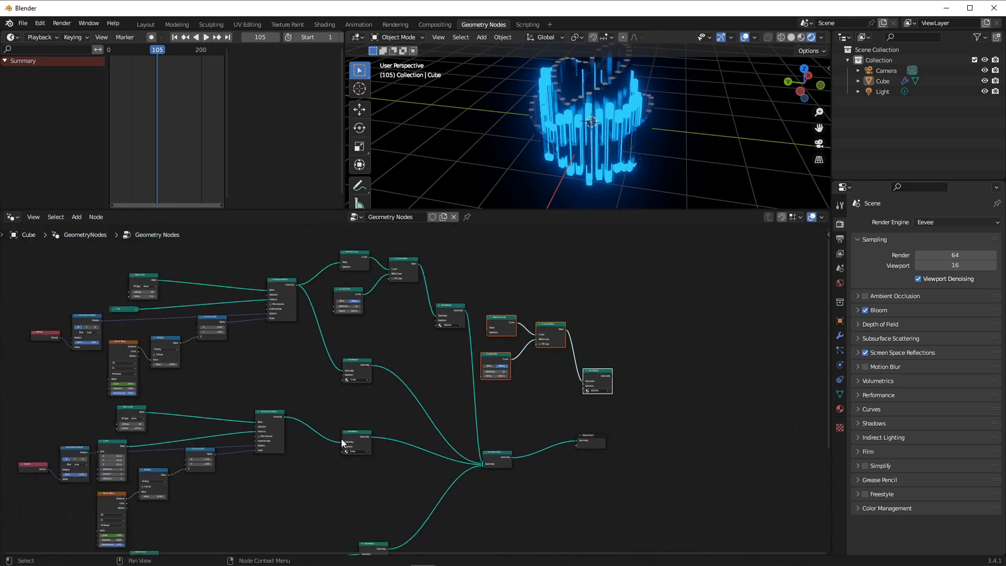
drag(351, 432, 337, 492)
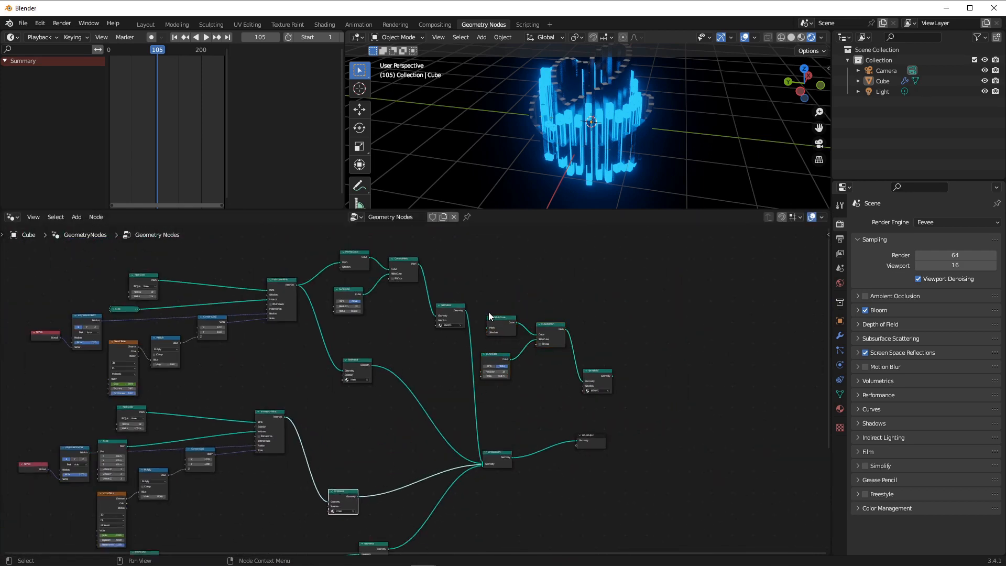
drag(488, 312, 440, 450)
scroll(473, 476, up, 3)
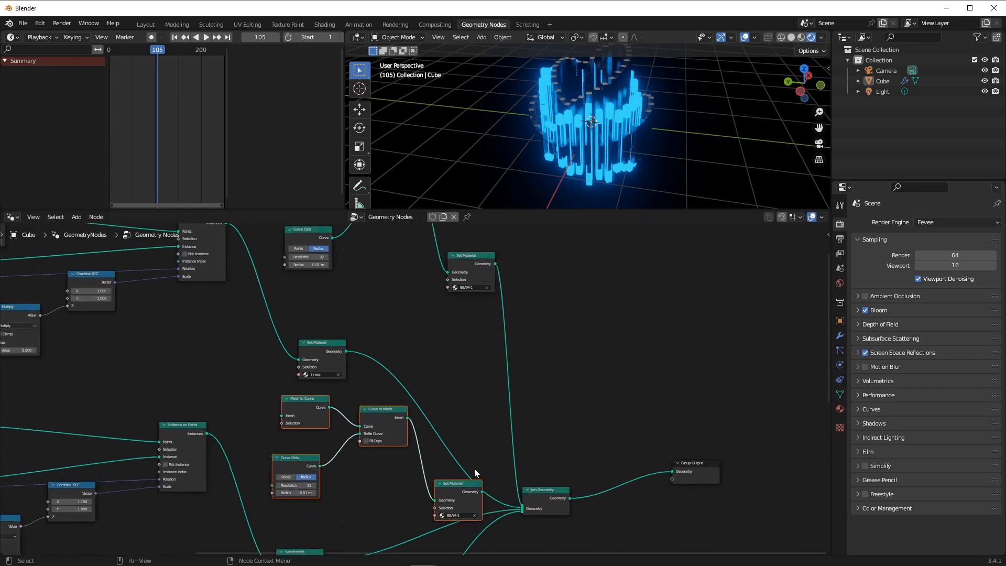
Connect the duplicated Set Material to Join Geometry and the second Instance on Points to the duplicated Mesh to Curve.
drag(527, 491, 574, 482)
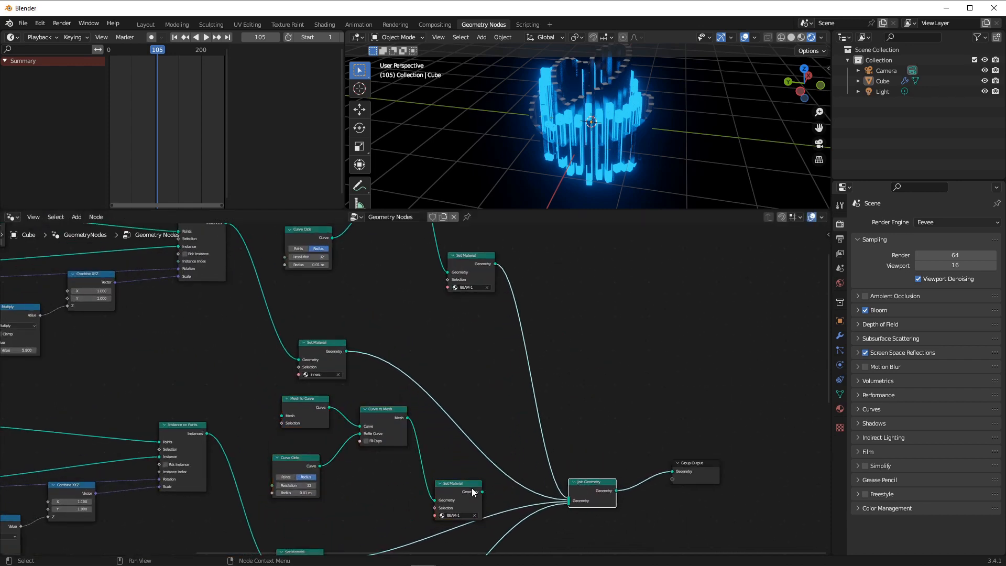
click(481, 491)
drag(482, 491, 568, 500)
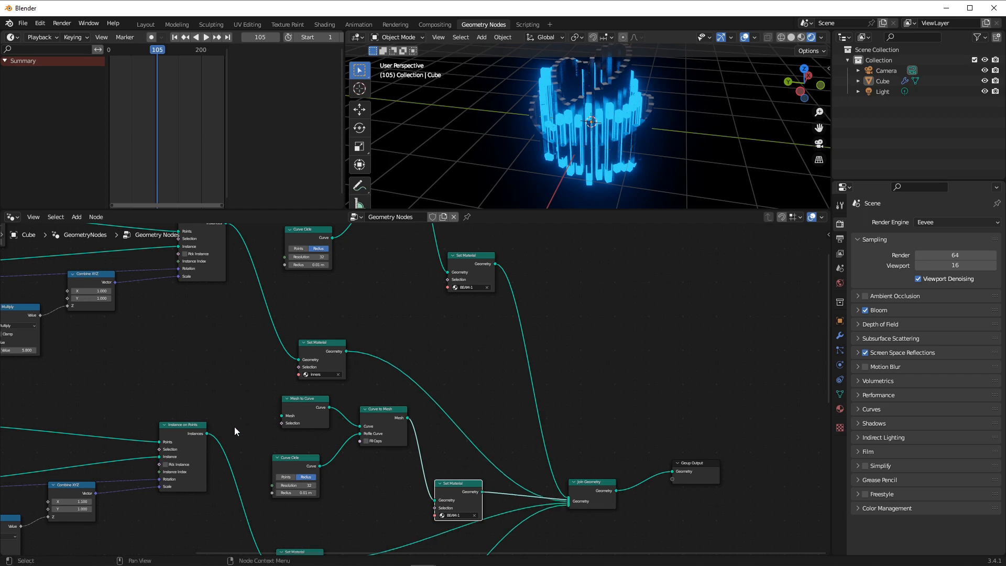
drag(207, 433, 282, 415)
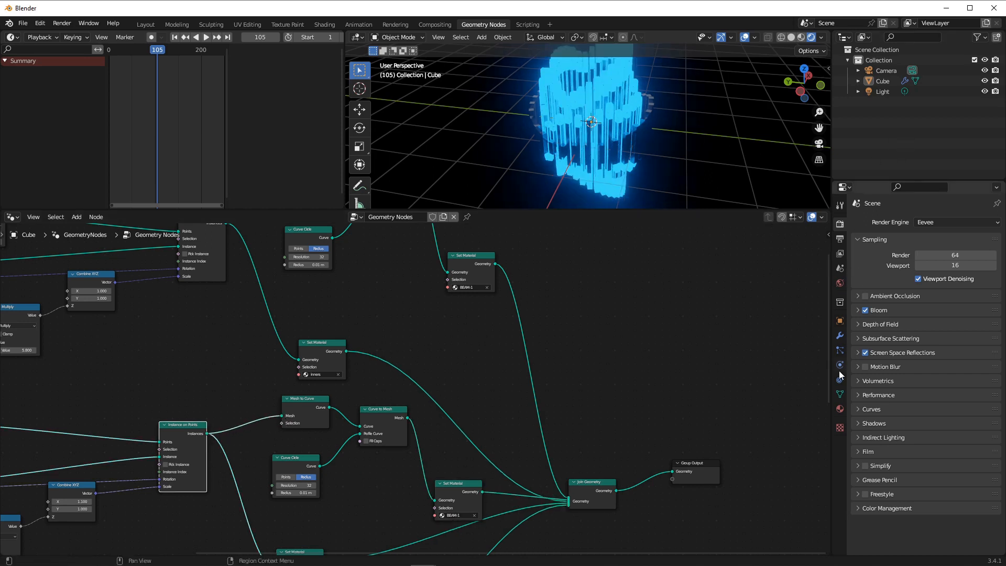
Add an empty third material slot to the cube and reselect the BEAM-1 slot.
click(839, 409)
click(996, 223)
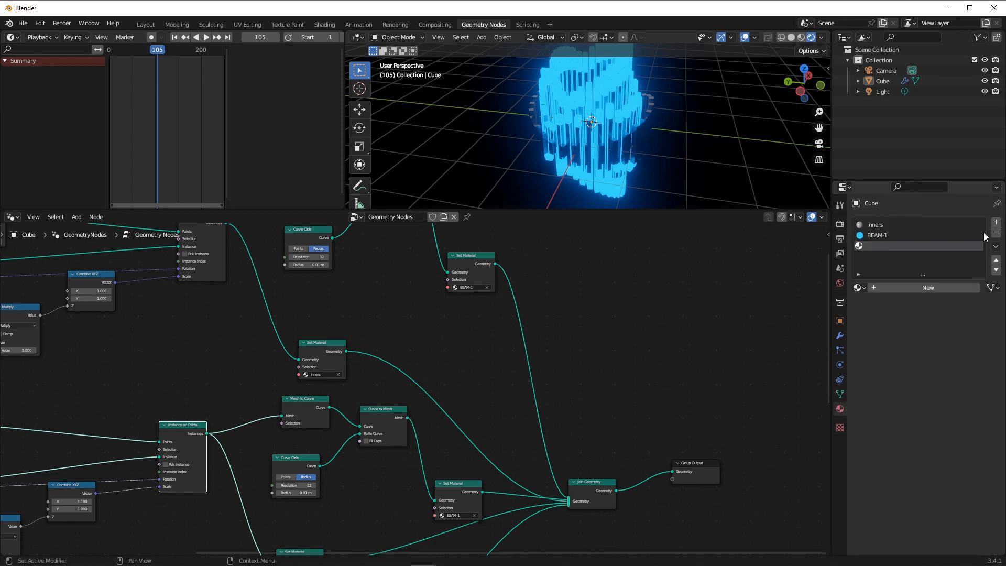
click(870, 236)
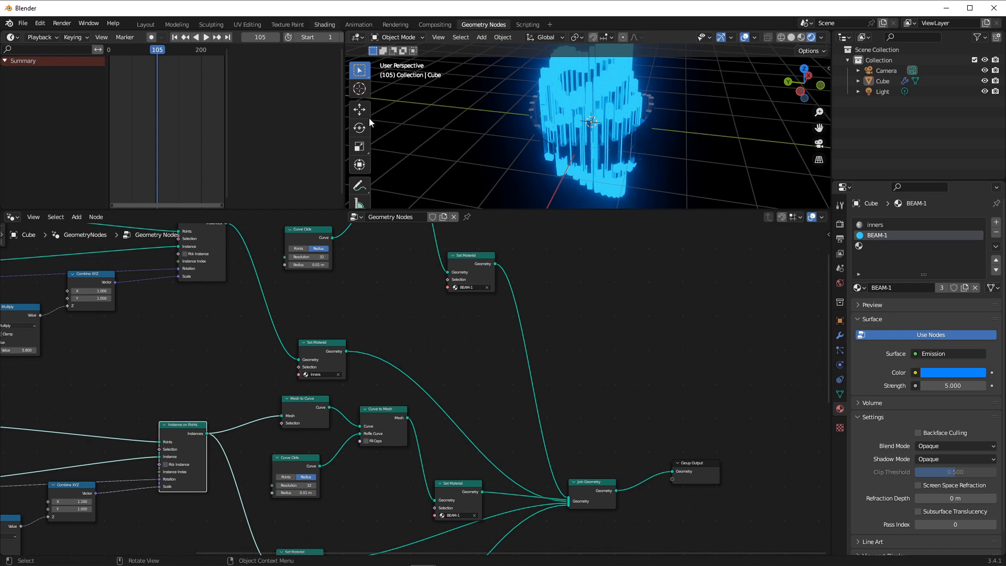
Copy the BEAM-1 material in slot 2 as a new material named BEAM-2 and give it a red emission colour.
click(325, 24)
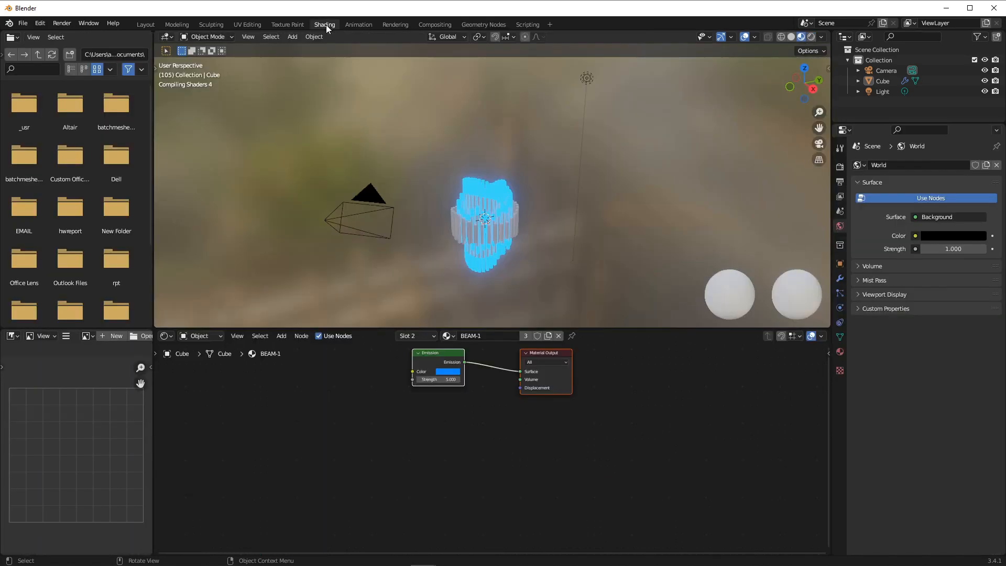
click(546, 338)
click(498, 336)
click(506, 335)
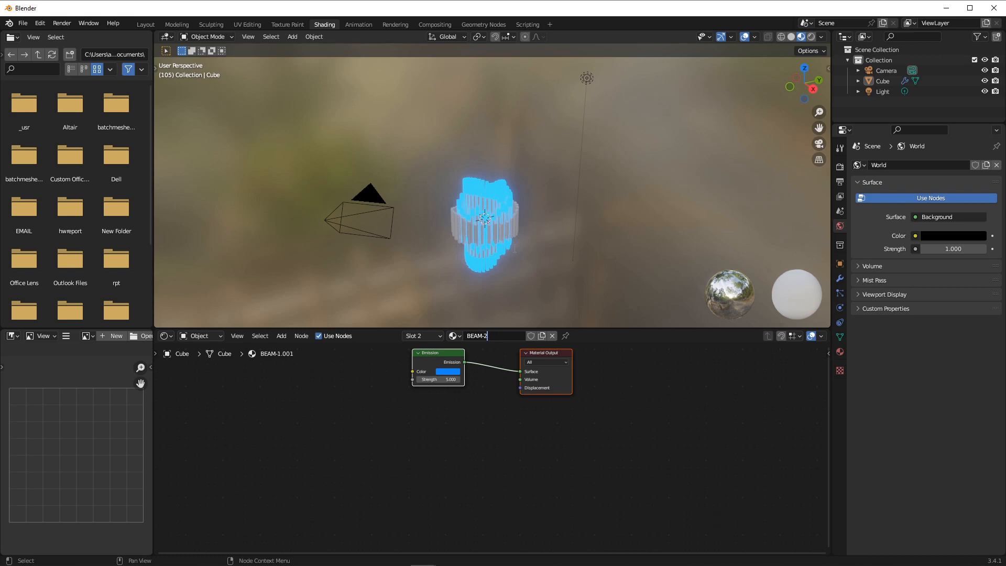
key(Return)
click(449, 370)
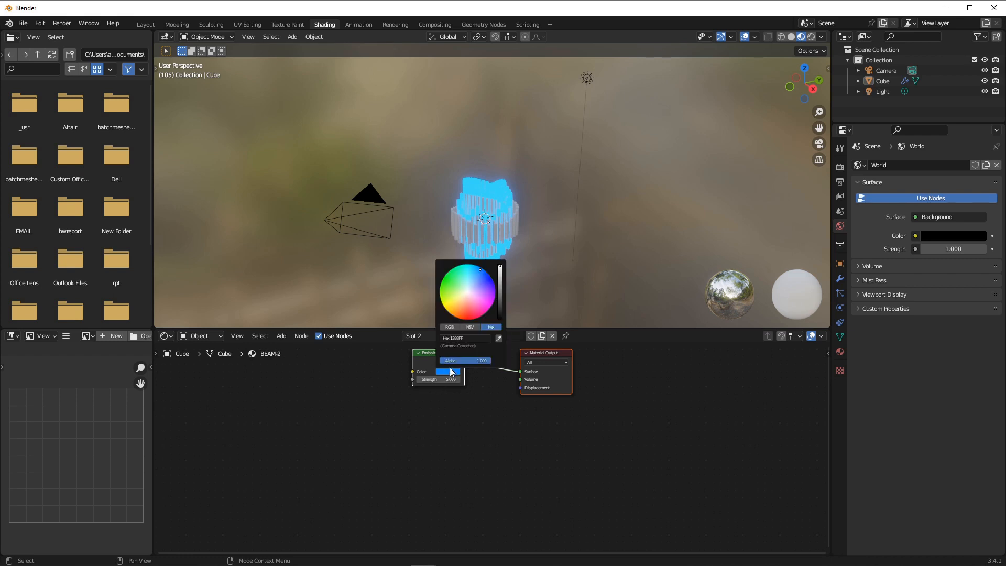
drag(473, 276, 467, 315)
Assign BEAM-2 in the Set Material node that follows the second Curve to Mesh node.
click(480, 25)
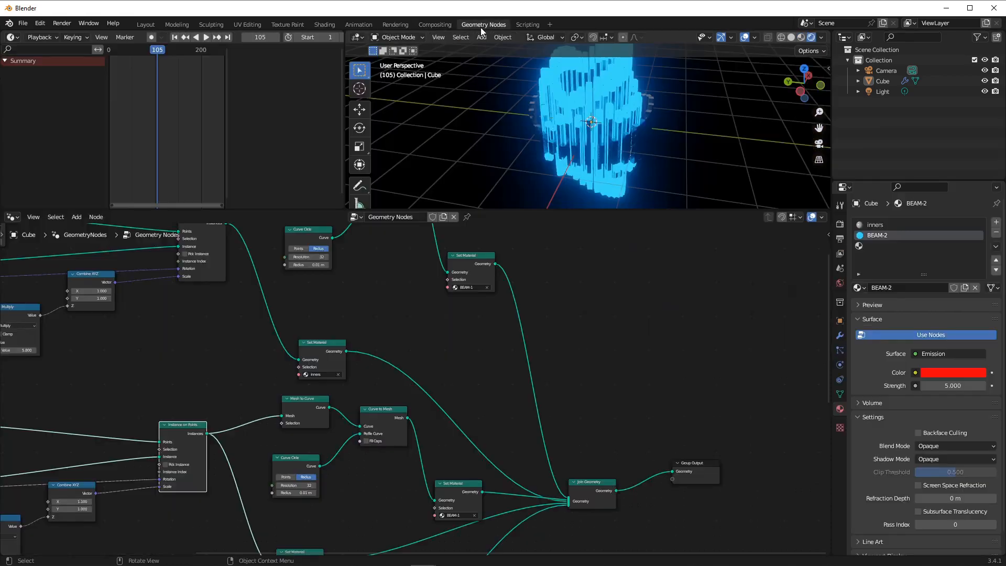
middle_drag(592, 471, 642, 374)
scroll(492, 437, up, 3)
scroll(491, 437, up, 1)
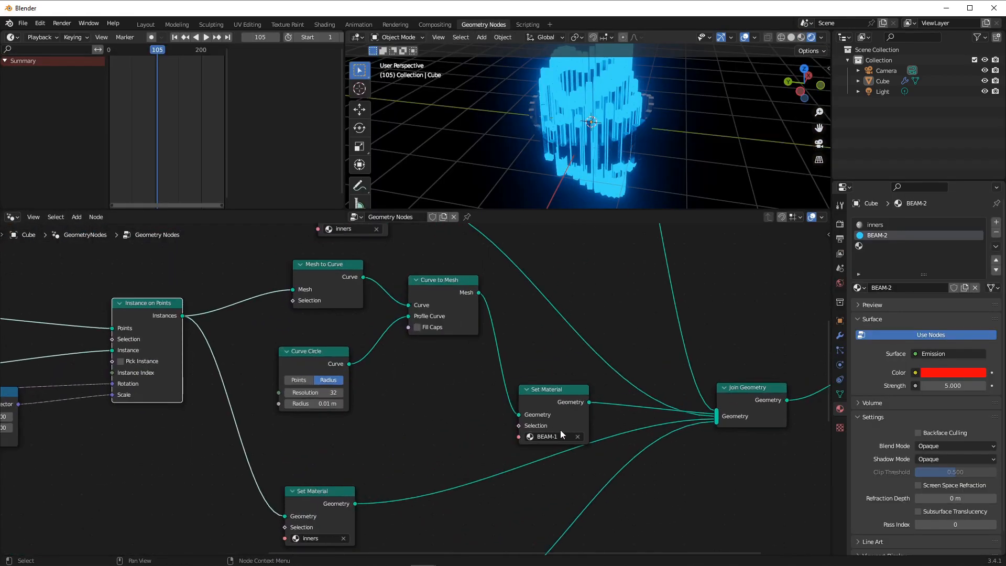
click(549, 435)
click(547, 460)
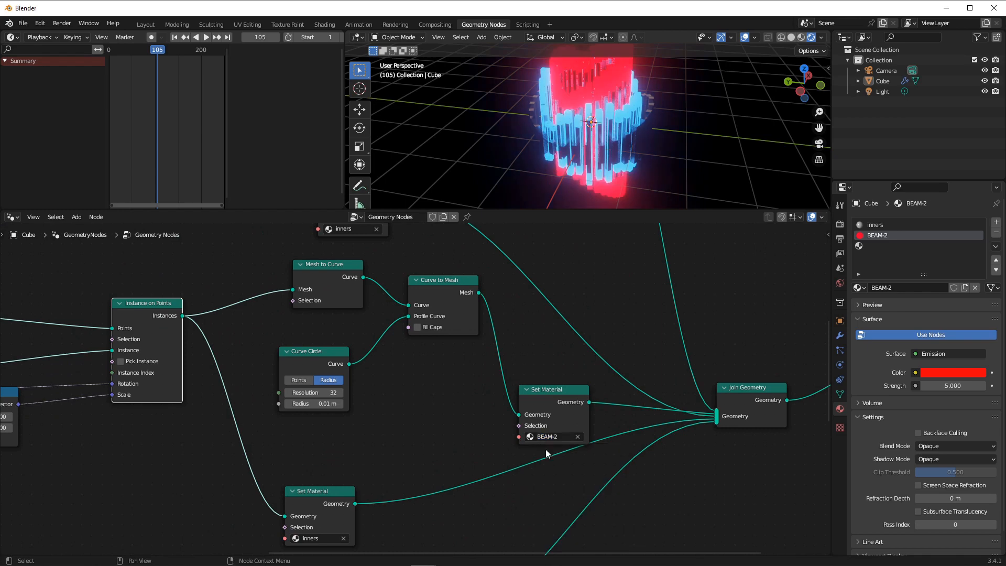
Change the BEAM-2 emission colour to magenta.
click(955, 372)
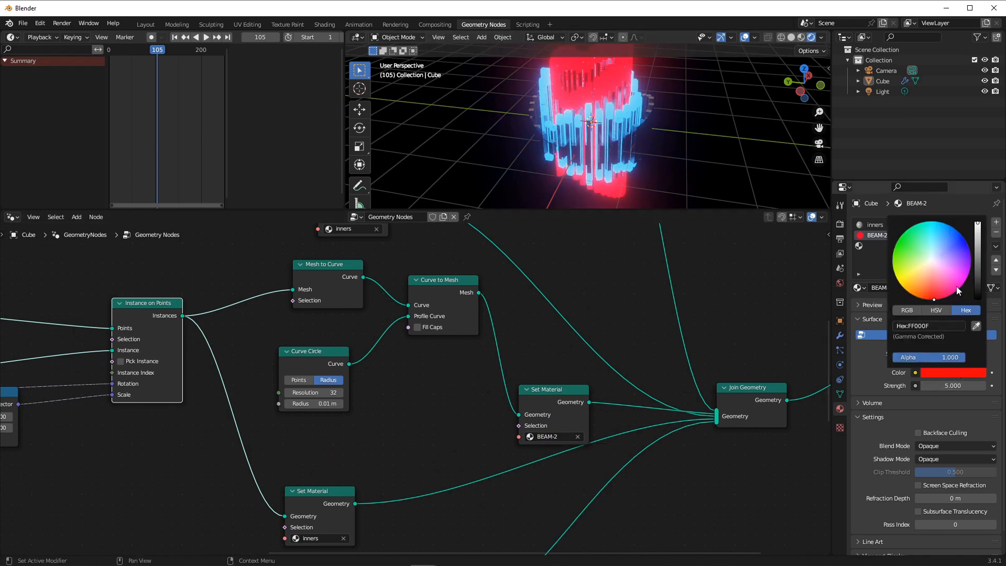
drag(956, 286, 967, 275)
click(731, 281)
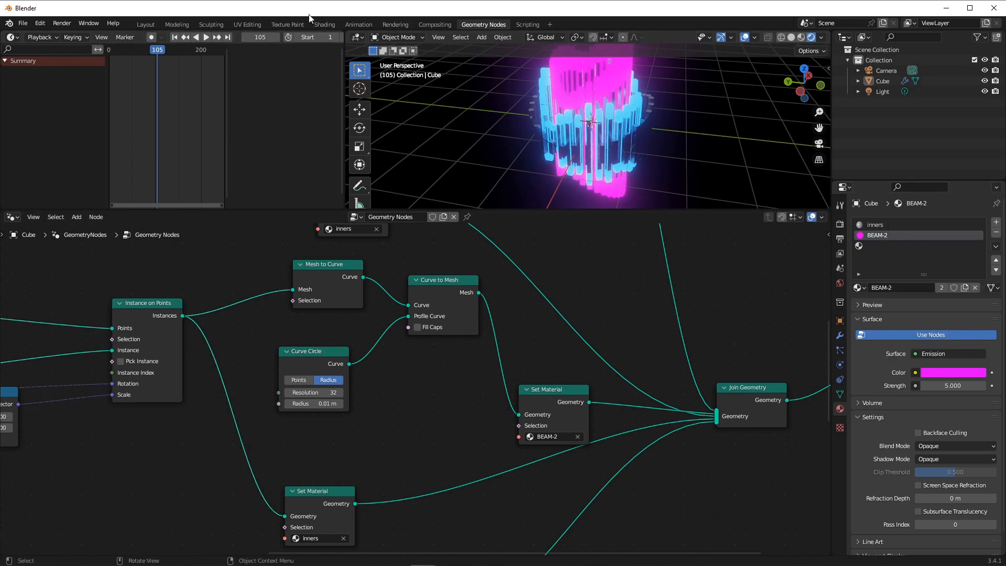
Duplicate the four BEAM-2 outline nodes and connect the new Set Material's geometry to Join Geometry.
scroll(529, 350, down, 2)
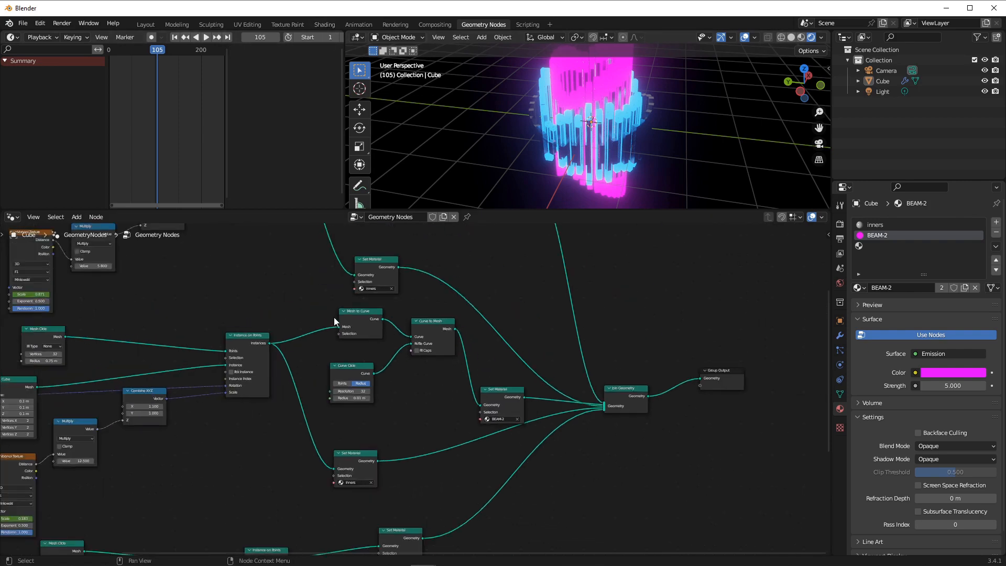
drag(334, 316, 489, 417)
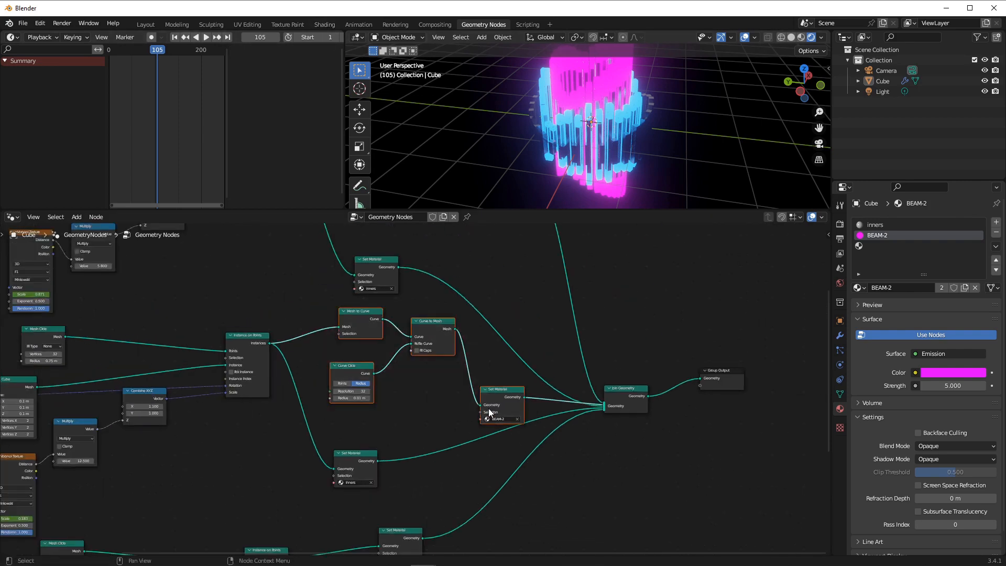
key(shift+d)
click(766, 514)
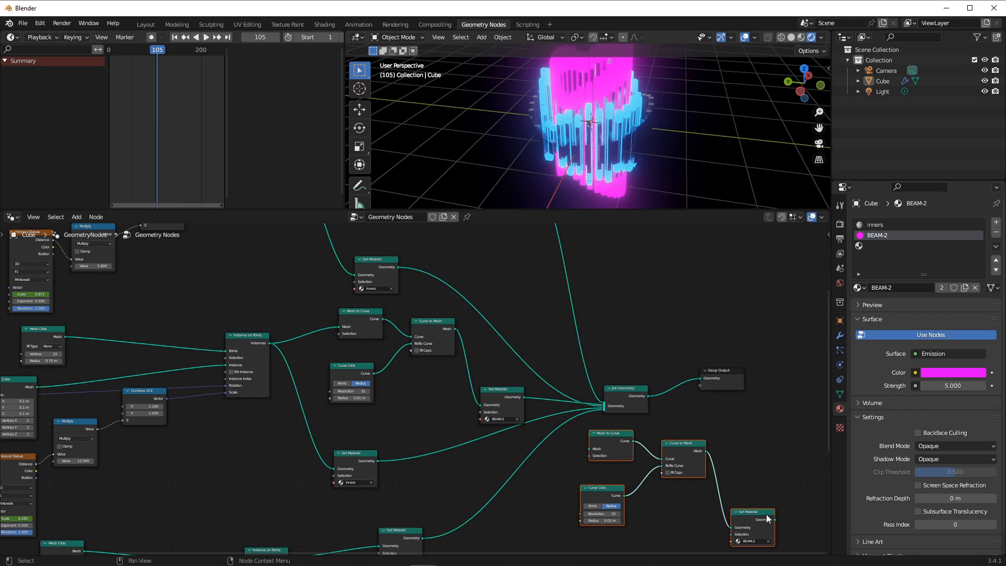
drag(774, 519, 604, 407)
Move the duplicated outline nodes beside the third Instance on Points and feed its instances into their Mesh to Curve.
scroll(640, 473, down, 3)
drag(608, 365, 426, 492)
middle_drag(509, 452, 545, 360)
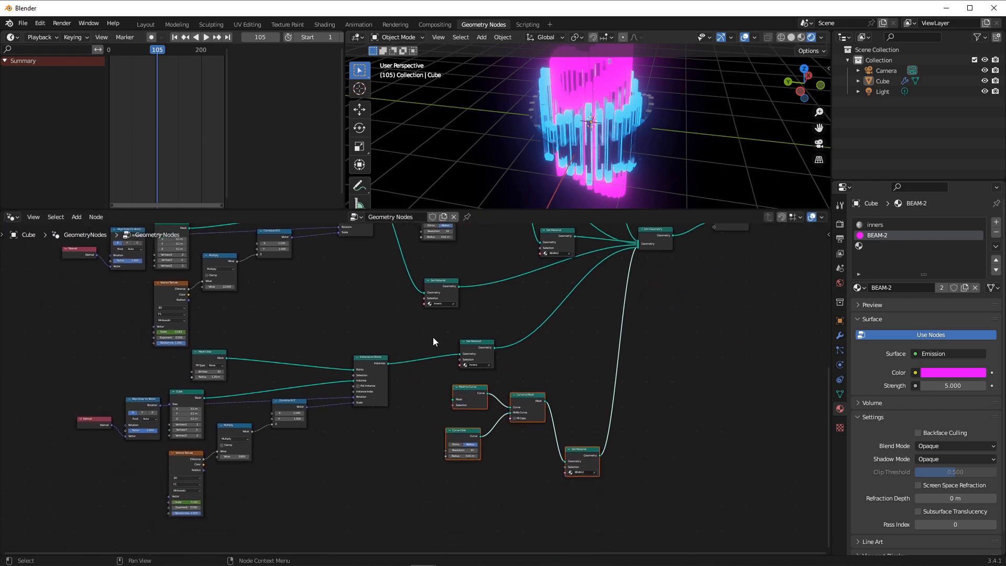
drag(388, 364, 452, 398)
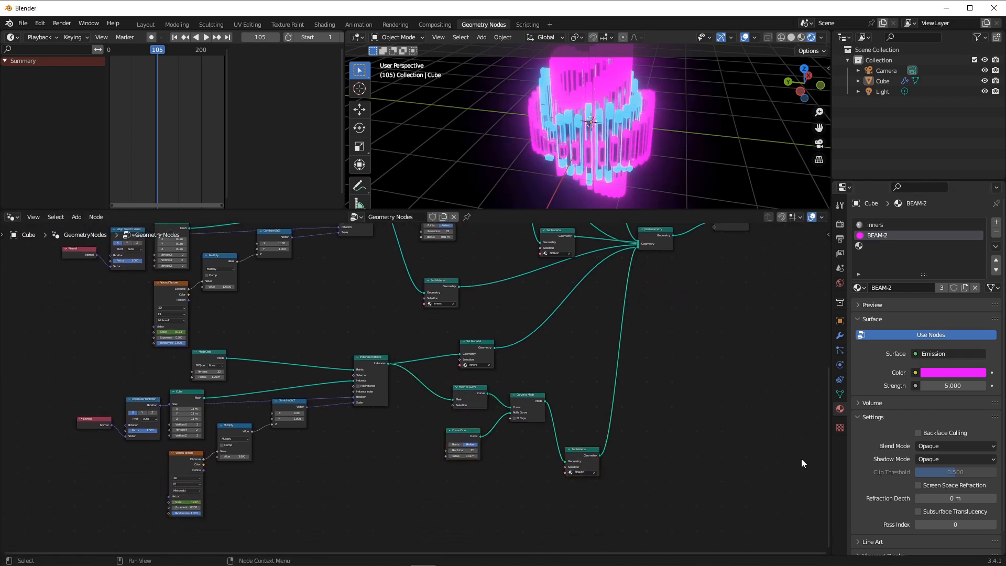
Copy the BEAM-2 material in slot 2 as a new material named BEAM-3 and give it a green emission colour.
click(329, 24)
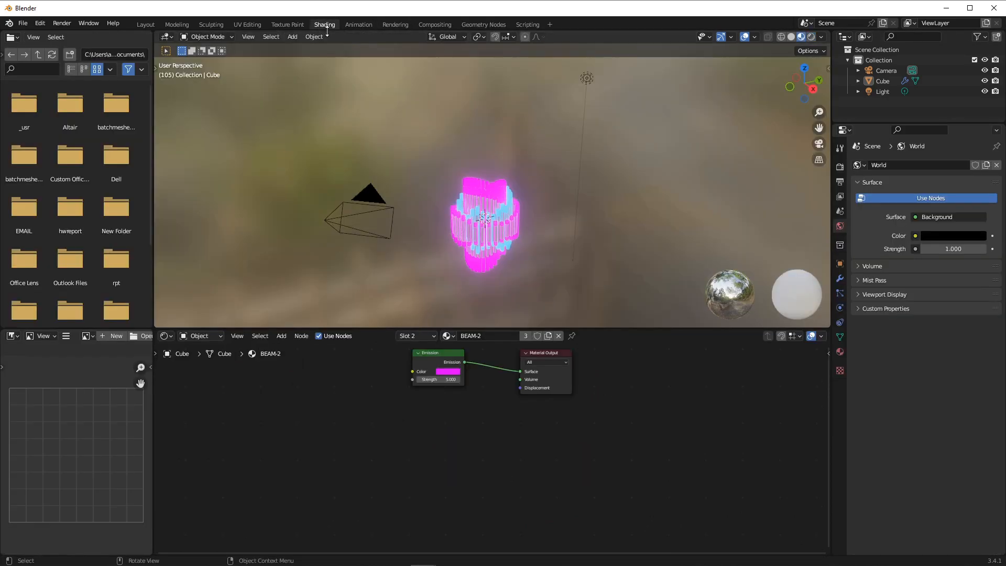
click(548, 336)
click(503, 334)
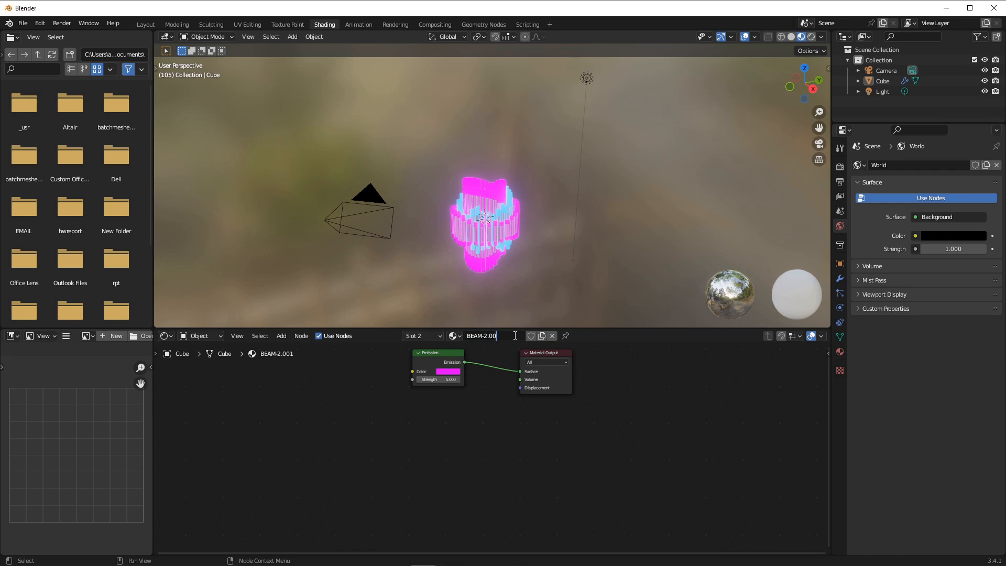
key(Return)
click(442, 373)
click(448, 291)
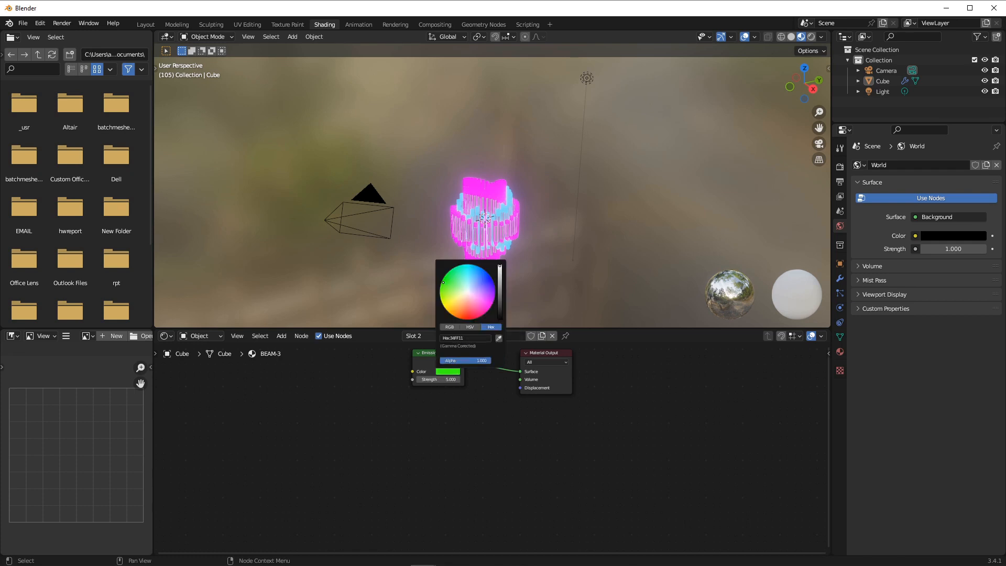
click(478, 25)
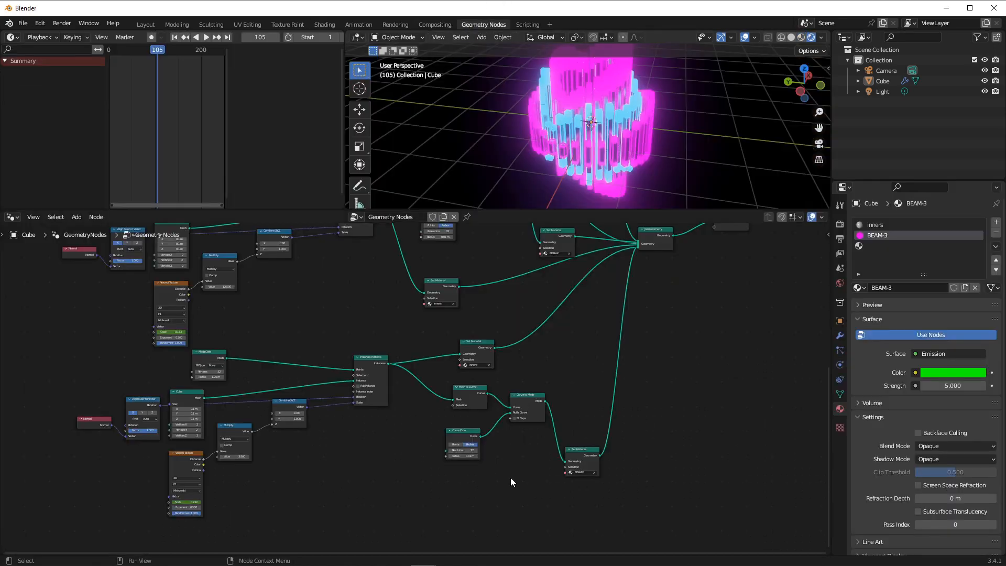
Assign the BEAM-3 material to the third ring's outline Set Material node.
scroll(564, 479, up, 5)
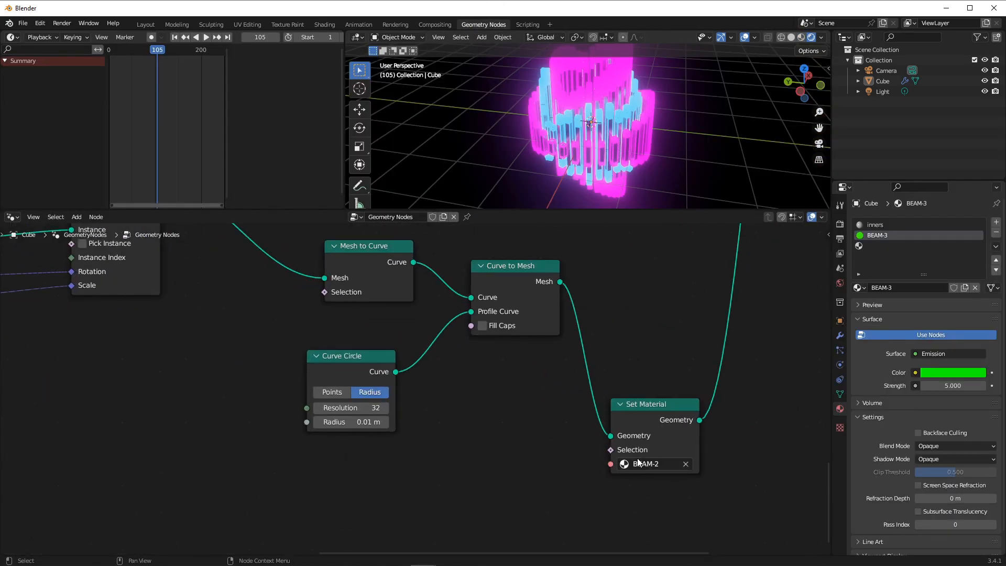
click(624, 464)
click(646, 355)
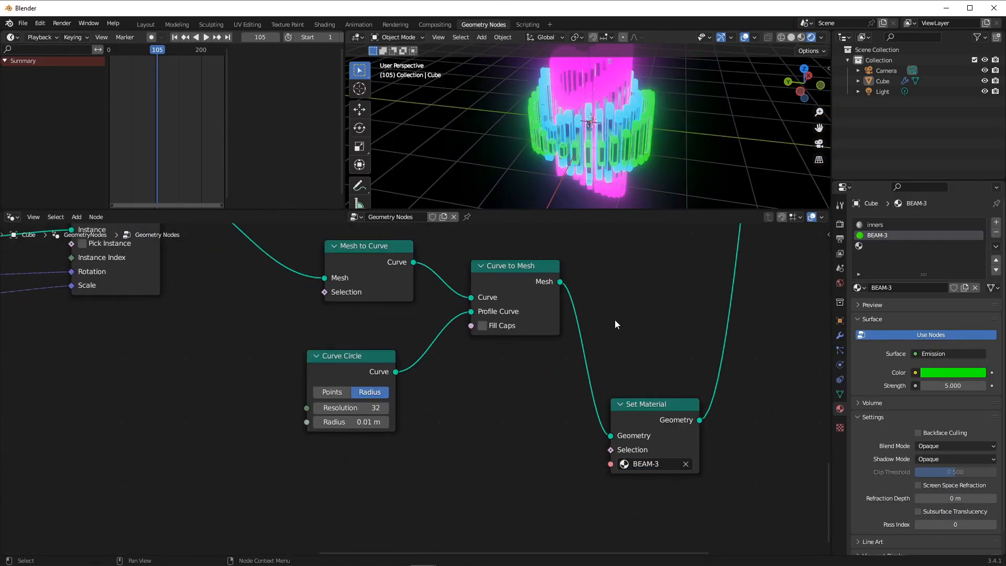
middle_drag(600, 116, 585, 150)
Add a Value node and connect it to the Radius of the third ring's Curve Circle.
middle_drag(576, 346, 739, 377)
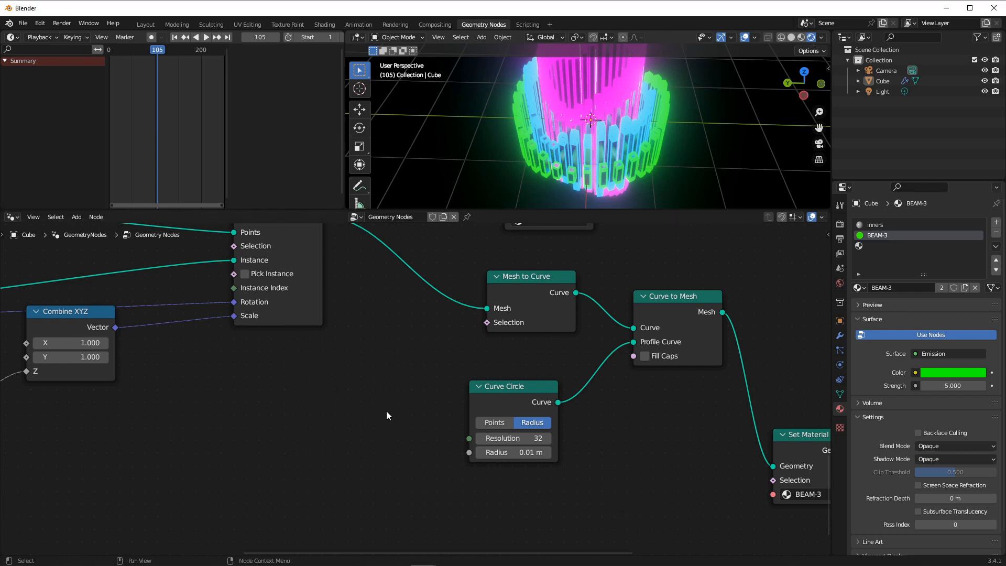
key(shift+a)
click(352, 318)
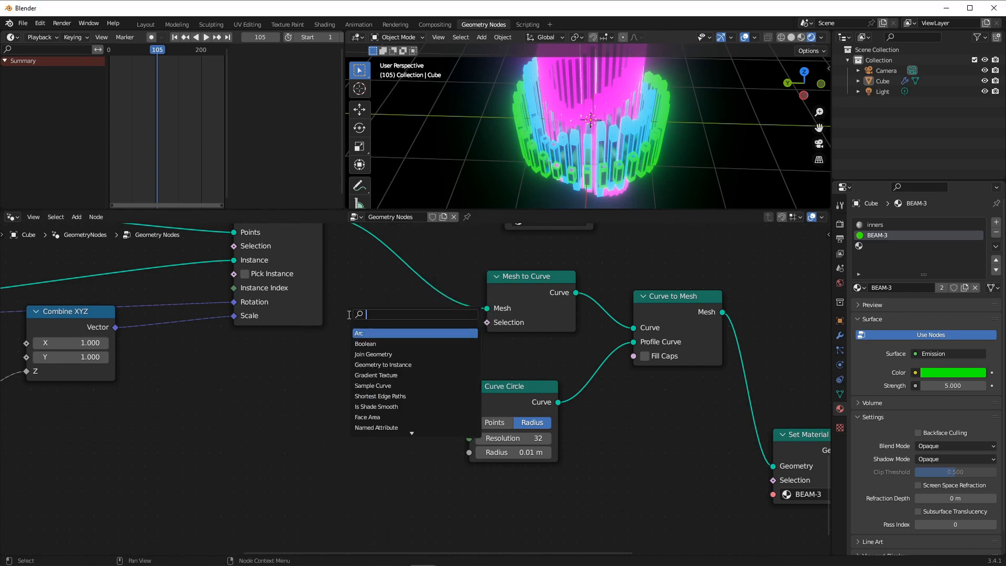
text(valu)
key(Return)
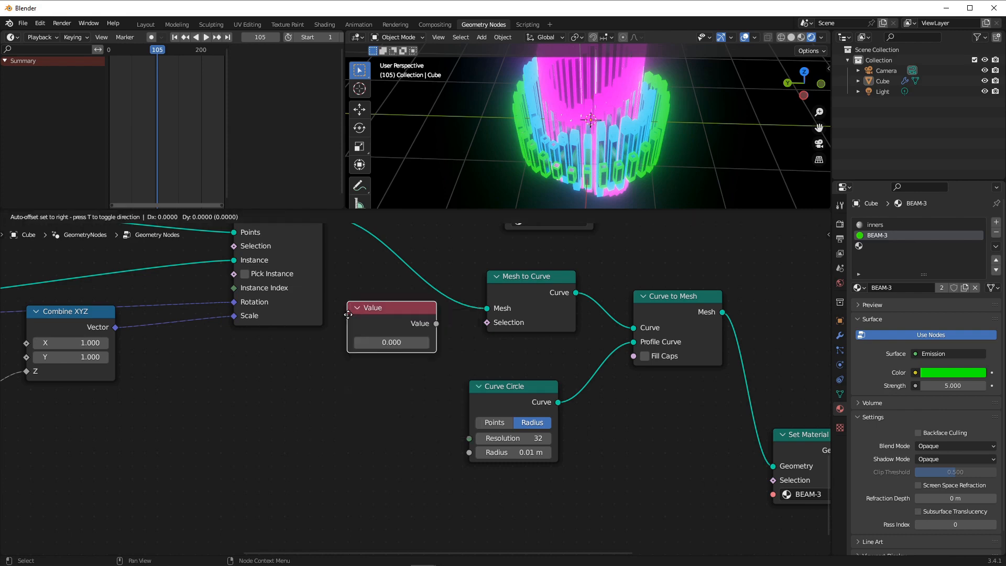
click(260, 399)
drag(350, 408, 469, 453)
Move the Value node up between the ring networks and connect it to the Radius of the other two Curve Circle nodes.
scroll(419, 364, down, 2)
middle_drag(439, 362, 514, 447)
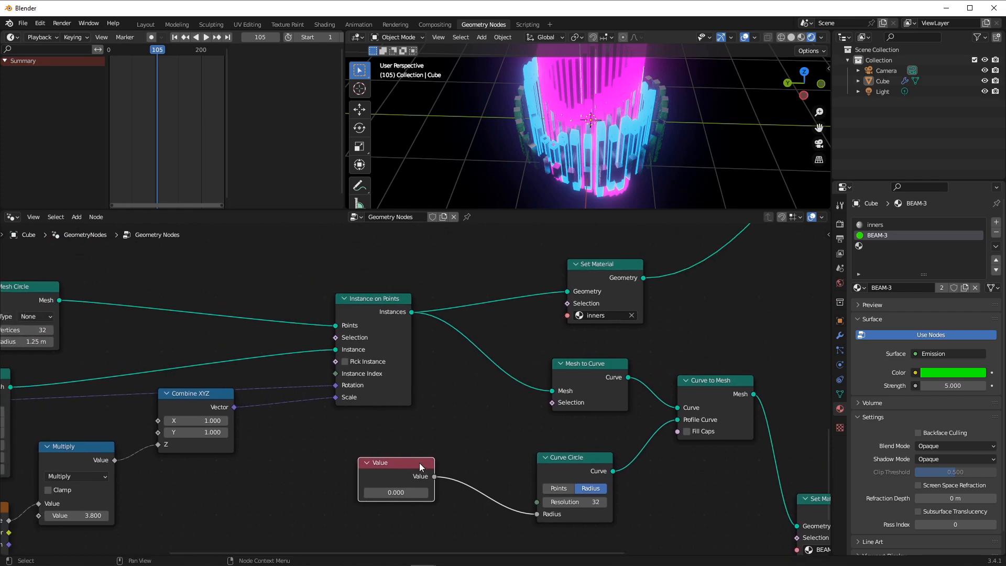
drag(401, 472, 328, 243)
middle_drag(419, 260, 423, 374)
drag(354, 371, 350, 291)
scroll(593, 283, down, 2)
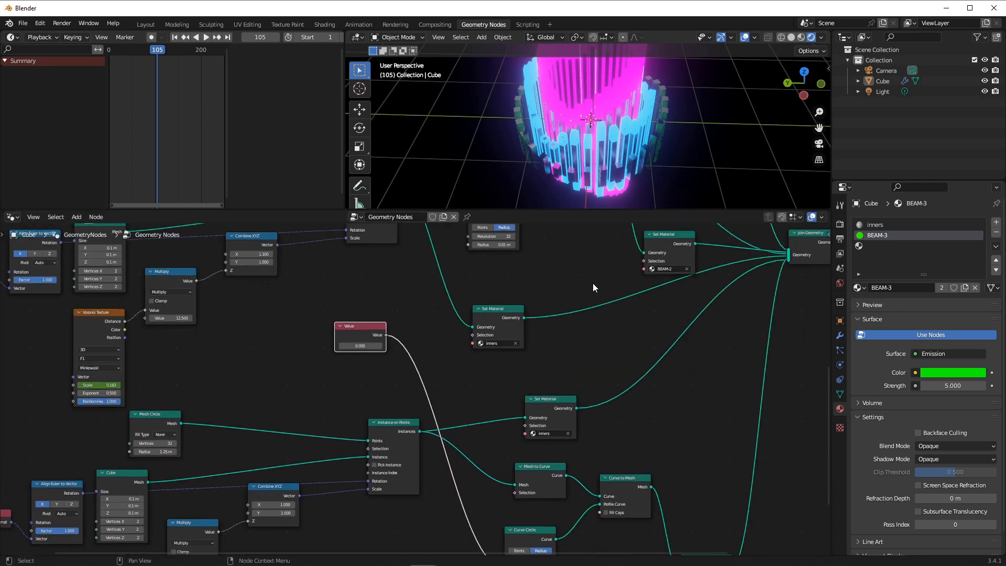
middle_drag(592, 283, 558, 328)
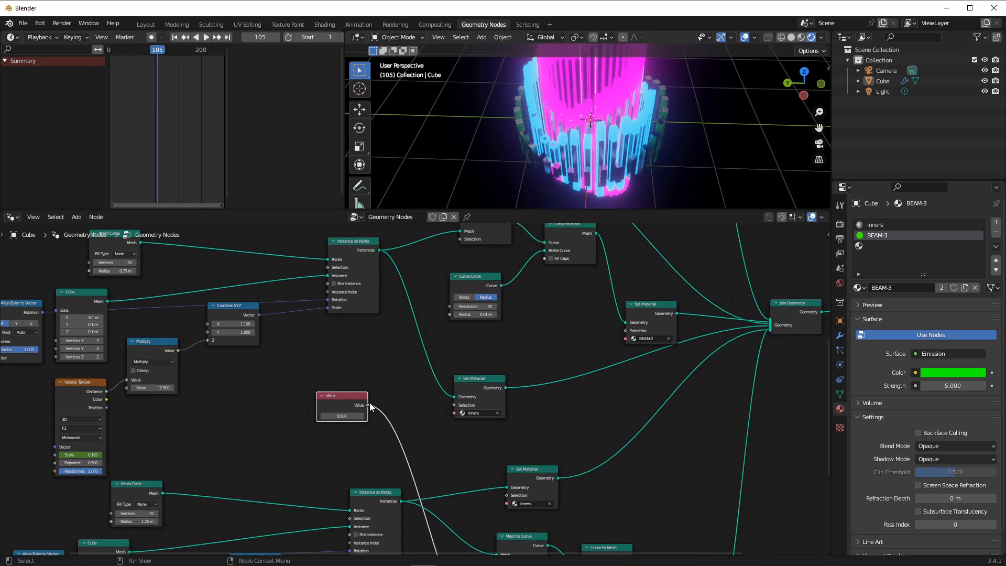
drag(369, 406, 454, 318)
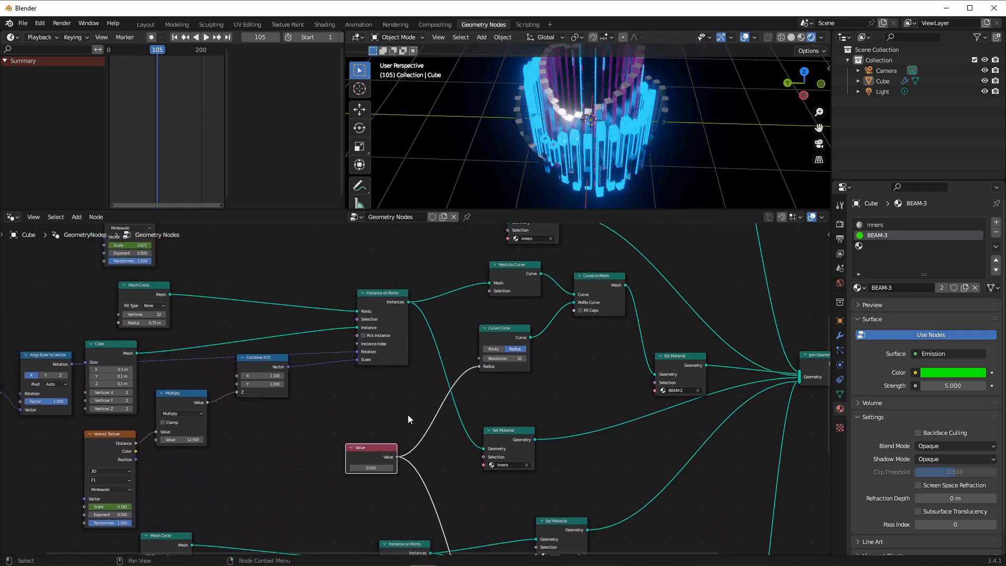
drag(375, 404, 492, 258)
Set the shared outline radius in the Value node to 0.001.
double_click(378, 335)
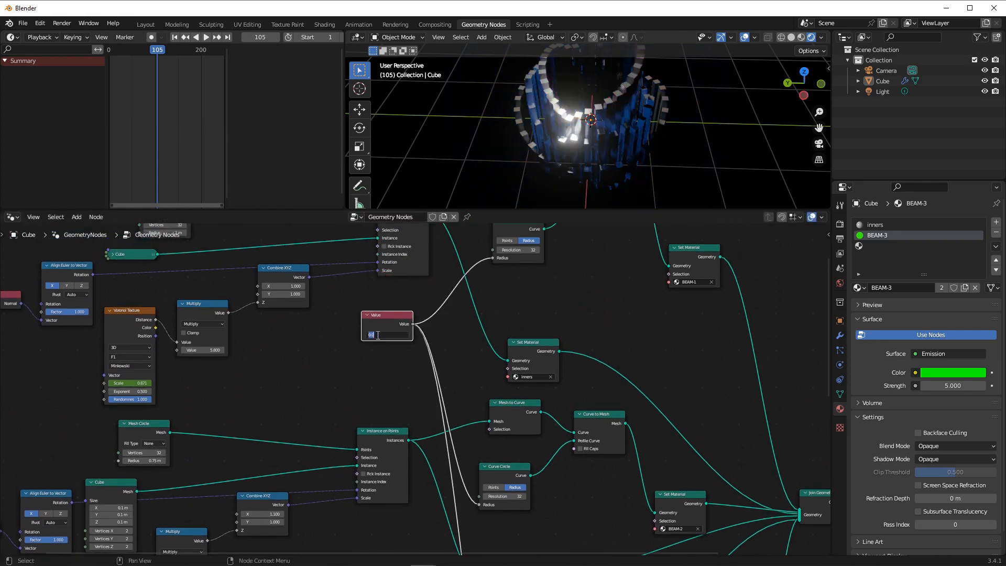
text(0.001)
key(Return)
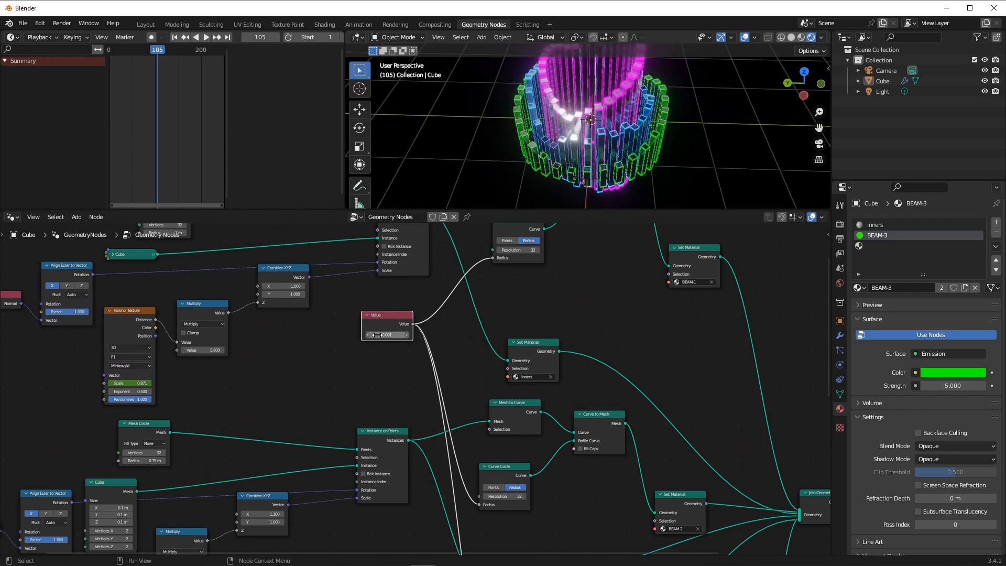
middle_drag(633, 107, 508, 79)
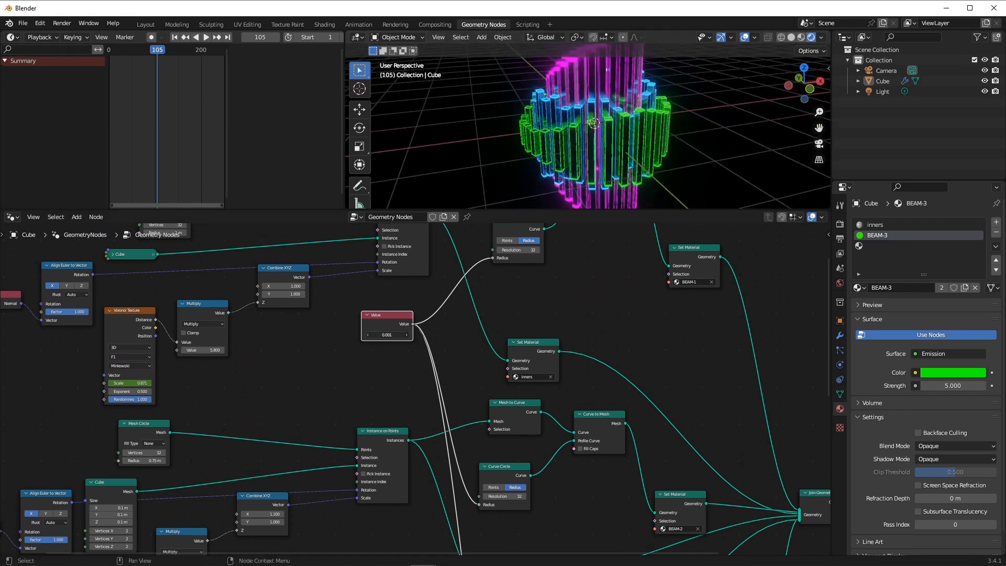
Try a thicker outline radius in the shared Value node and restore it to 0.001.
double_click(387, 335)
key(Return)
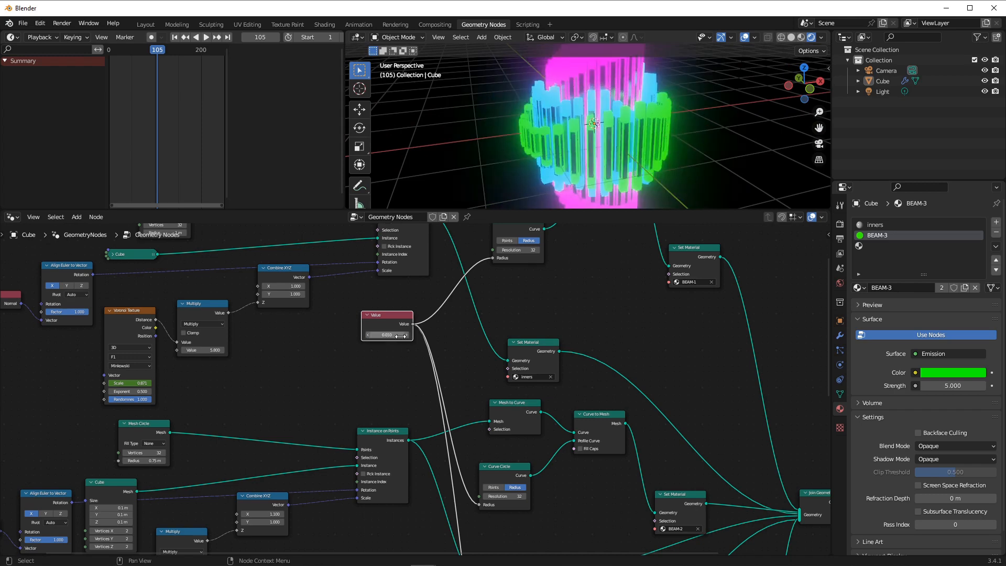
double_click(400, 336)
key(Return)
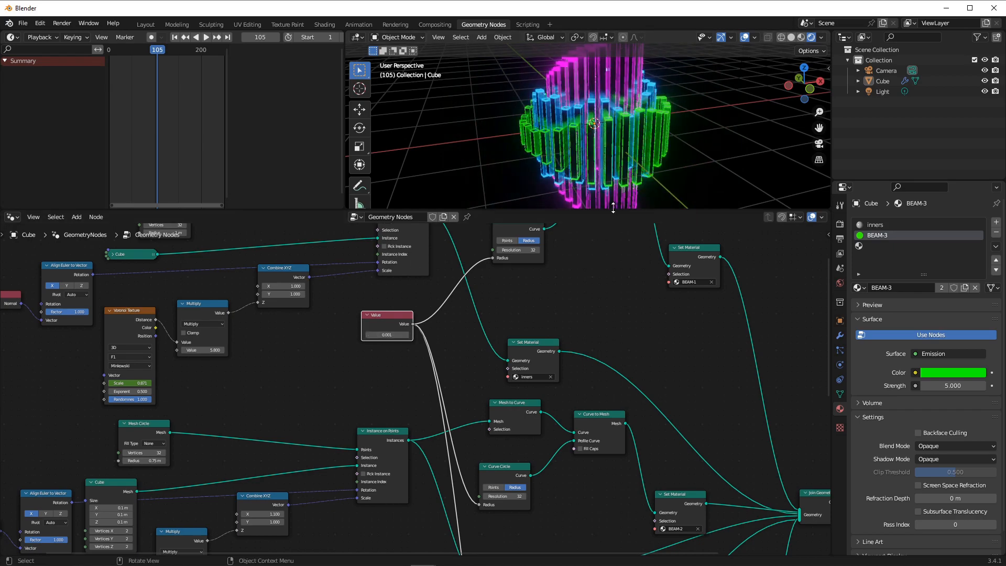
Play the animation from frame 1 in an enlarged 3D viewport to examine the glowing column outlines from different angles.
drag(613, 208, 616, 337)
middle_drag(621, 289, 655, 178)
drag(152, 51, 109, 52)
key(space)
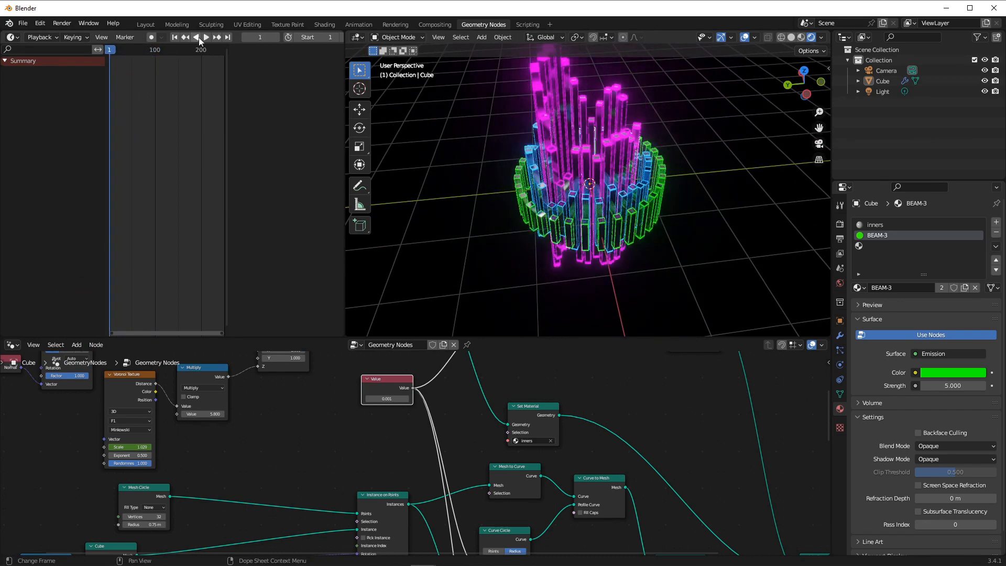
click(205, 38)
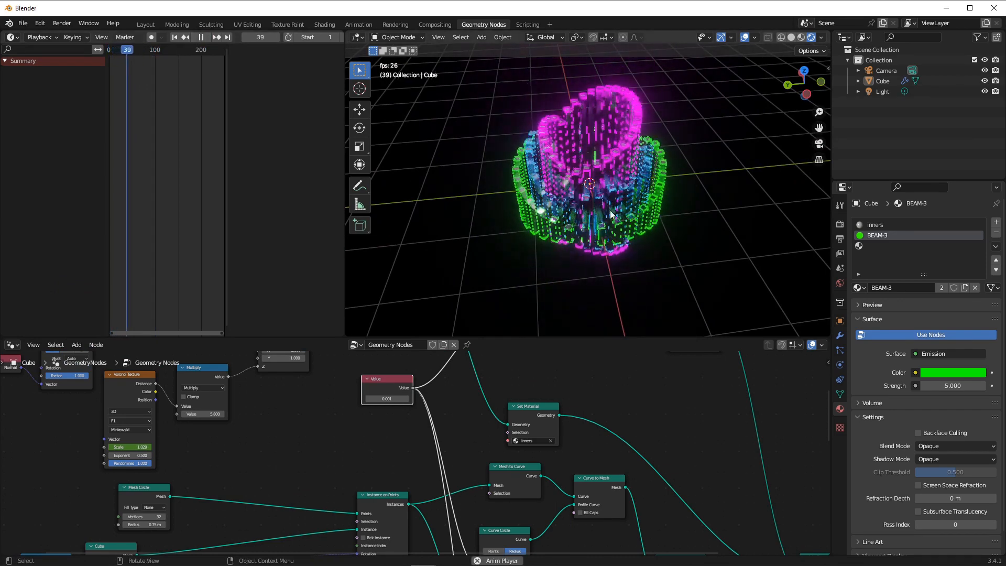
middle_drag(690, 202, 660, 205)
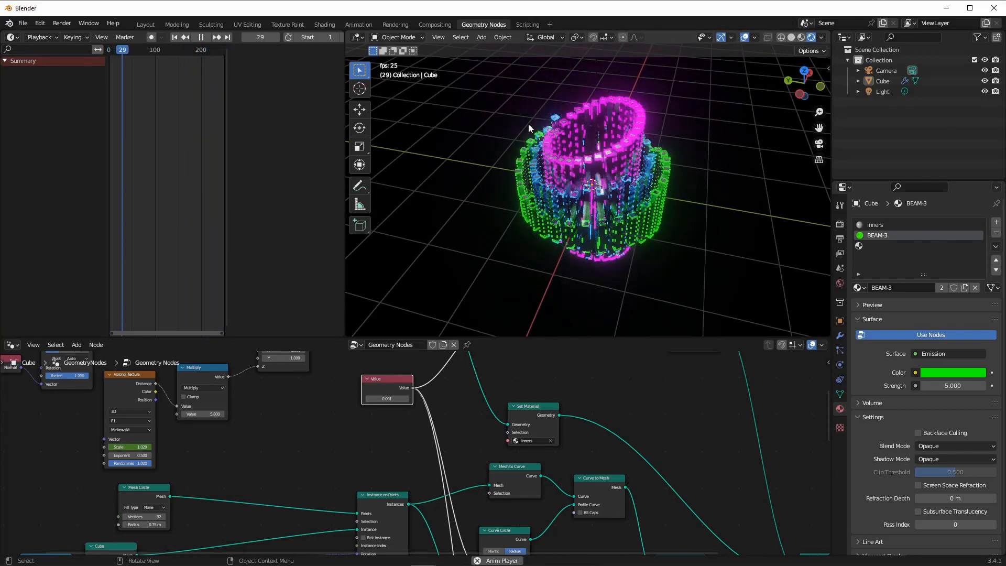
click(201, 37)
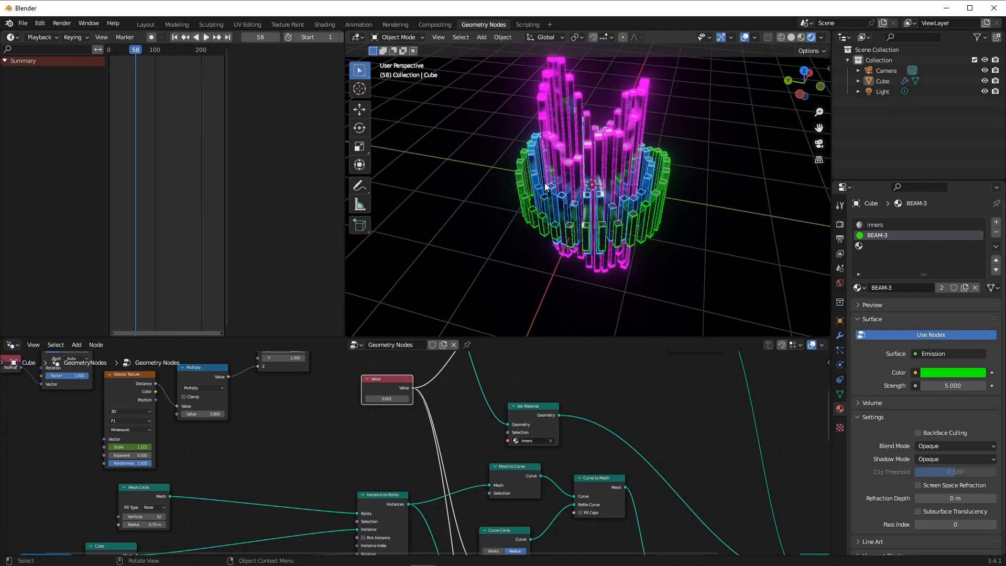
middle_drag(545, 186, 532, 99)
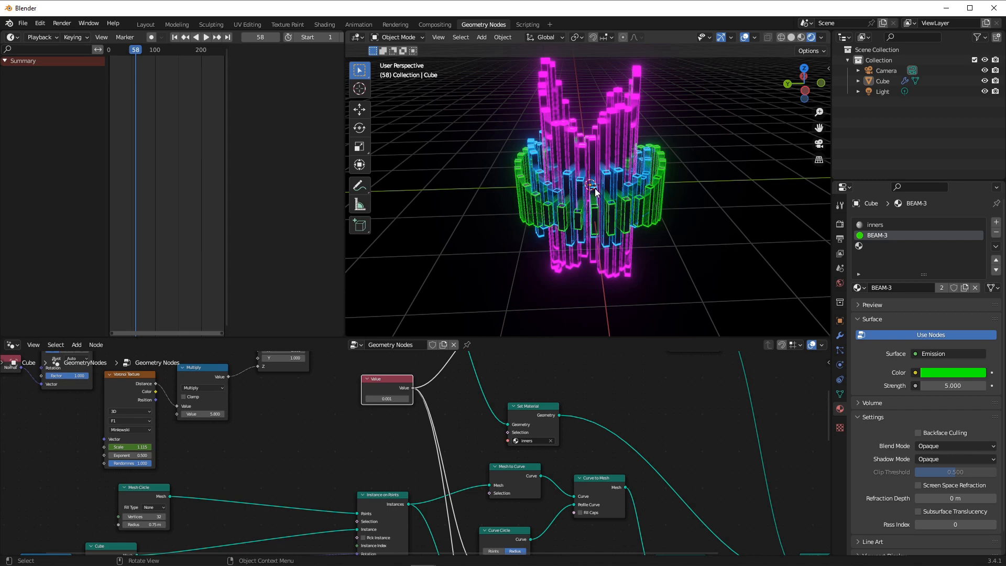
Enlarge the node editor and move the Join Geometry node up above the three ring networks.
drag(557, 335, 559, 160)
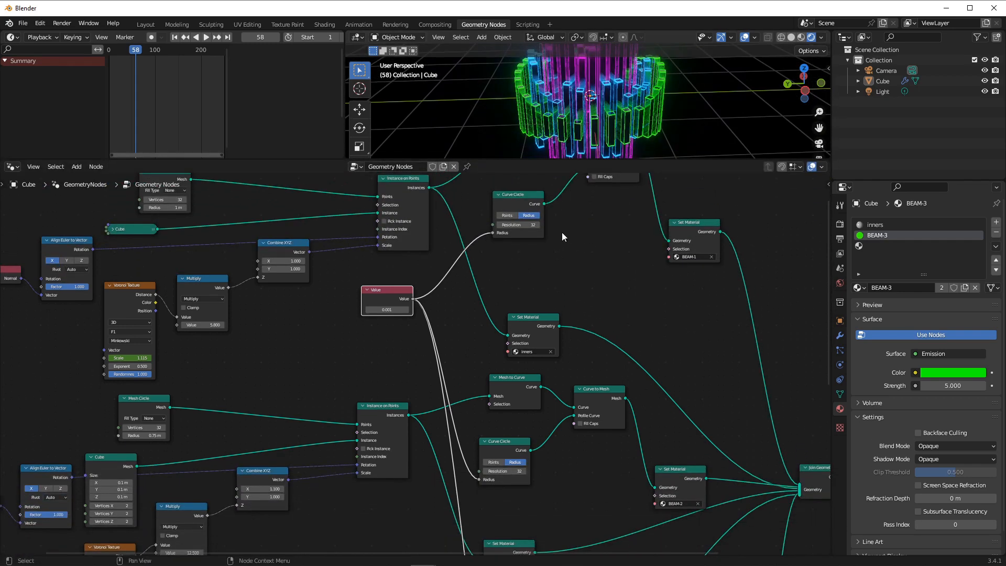
scroll(561, 232, down, 5)
click(250, 239)
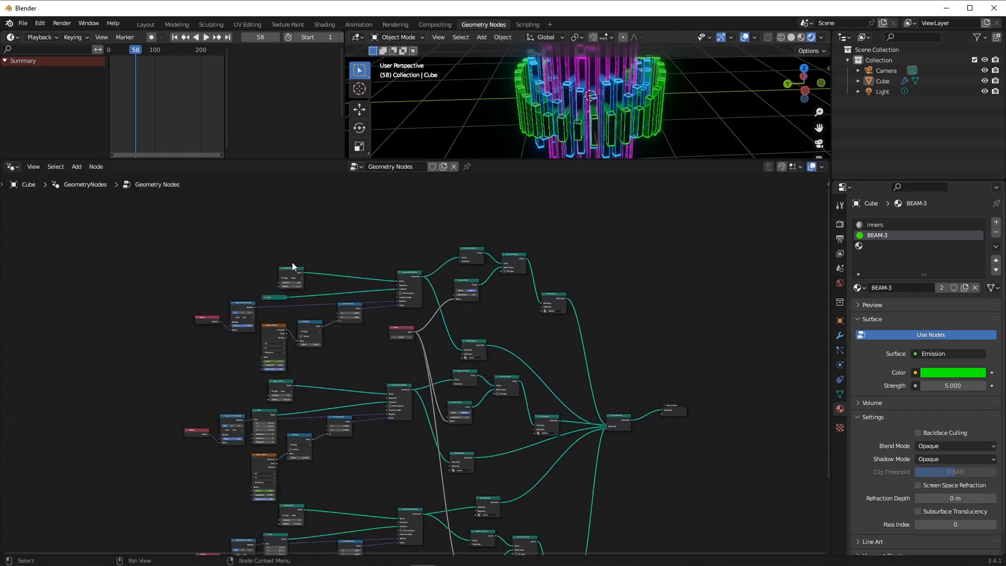
scroll(366, 257, up, 4)
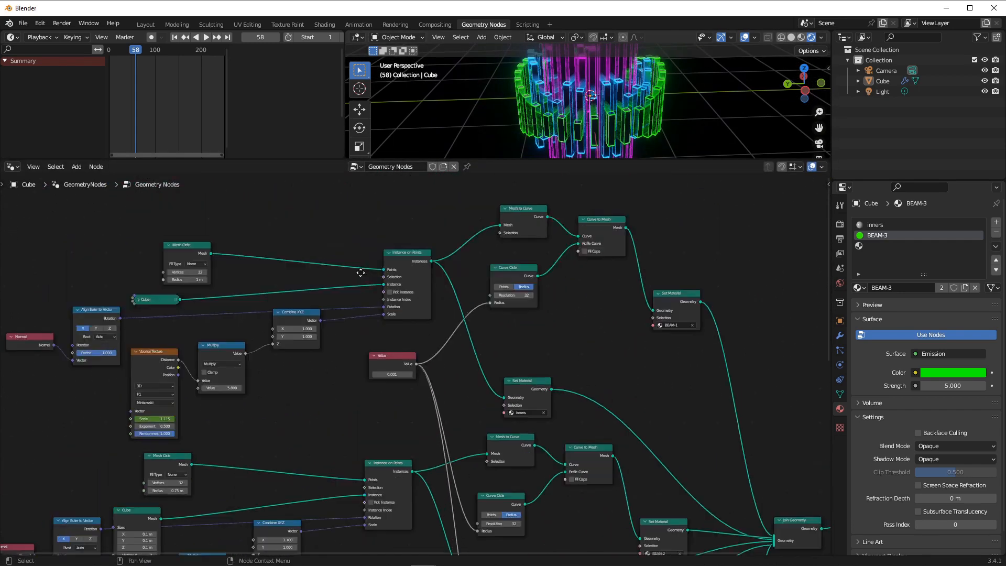
scroll(579, 417, down, 4)
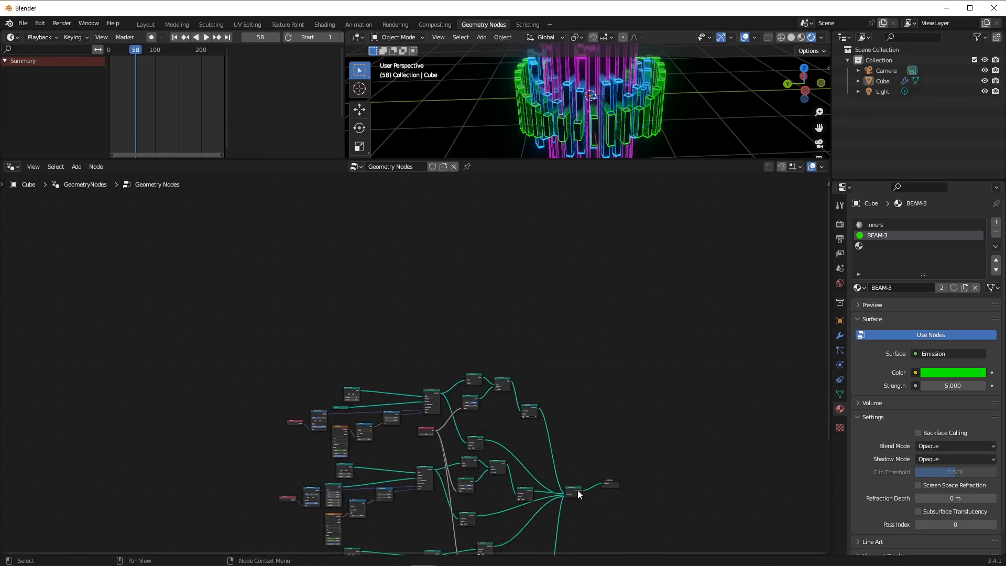
drag(577, 489, 521, 309)
scroll(448, 329, up, 3)
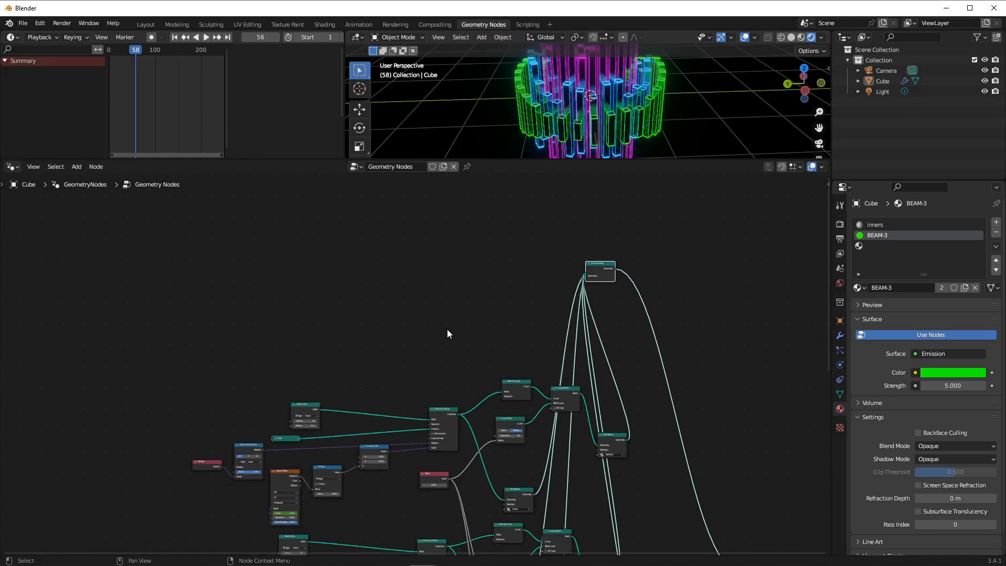
Add a Mesh Circle node in the empty area beside Join Geometry and connect its mesh to Join Geometry.
scroll(445, 309, up, 5)
middle_drag(451, 297, 489, 438)
scroll(489, 414, up, 8)
scroll(484, 401, down, 7)
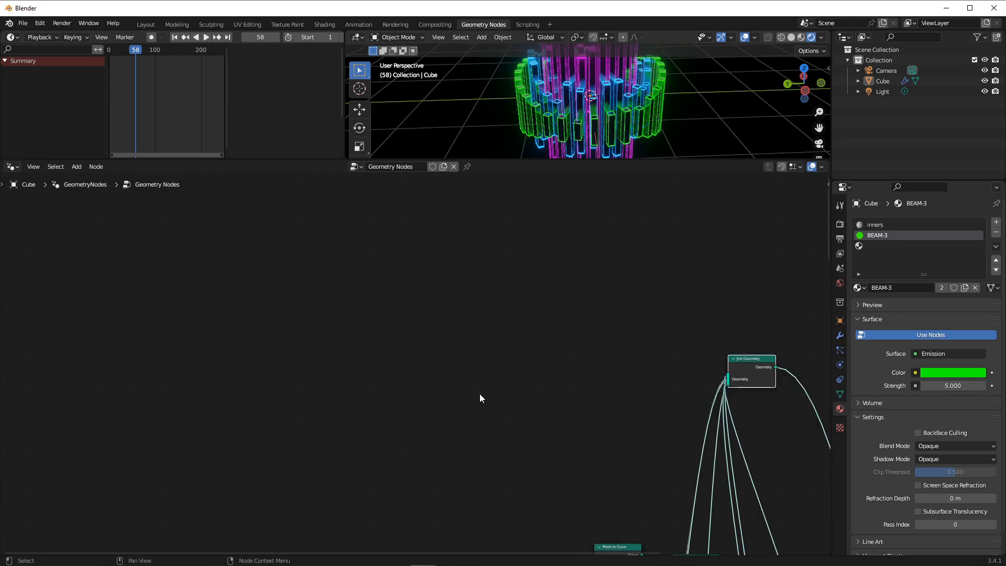
scroll(461, 401, up, 1)
key(shift+a)
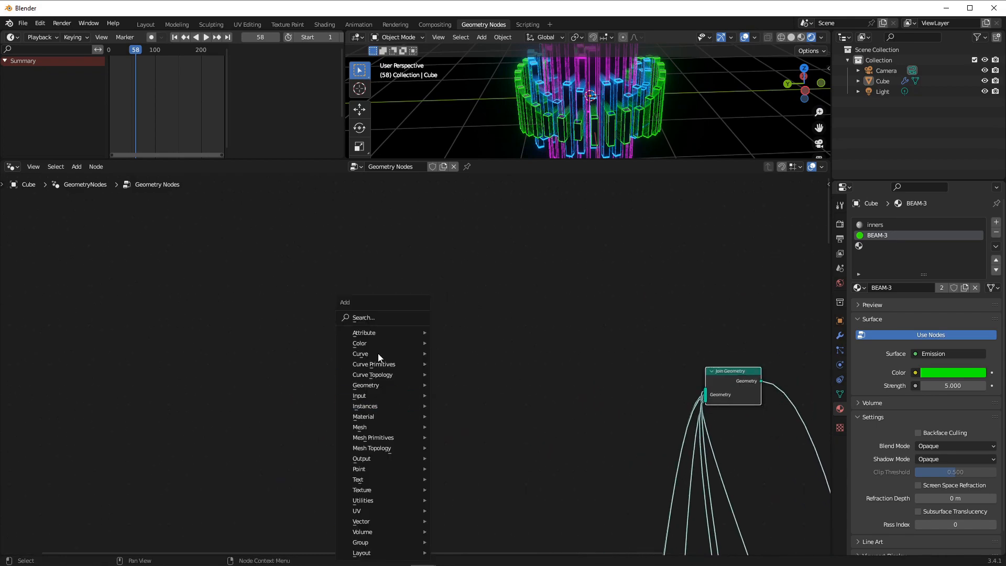
click(362, 317)
text(MESH C)
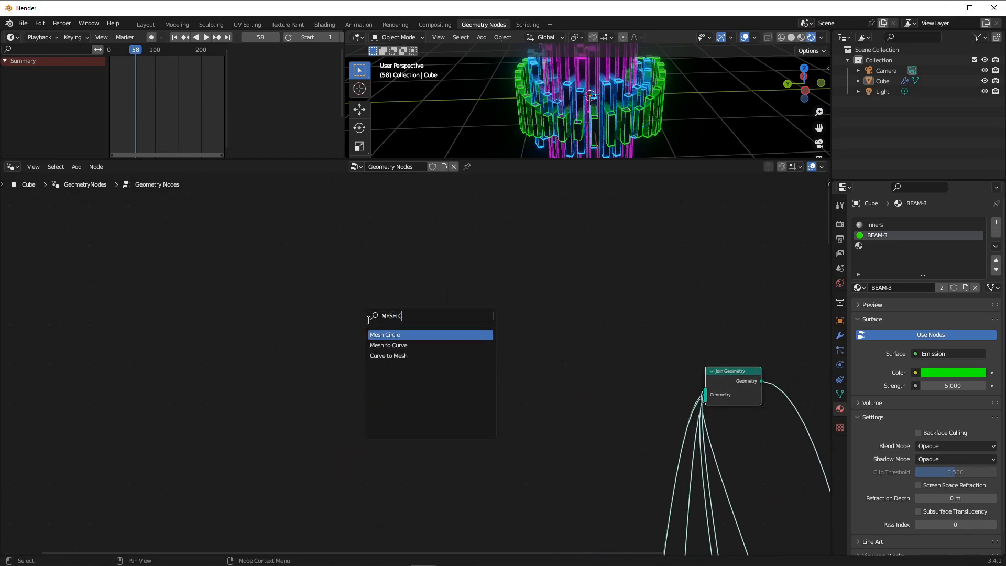
click(386, 333)
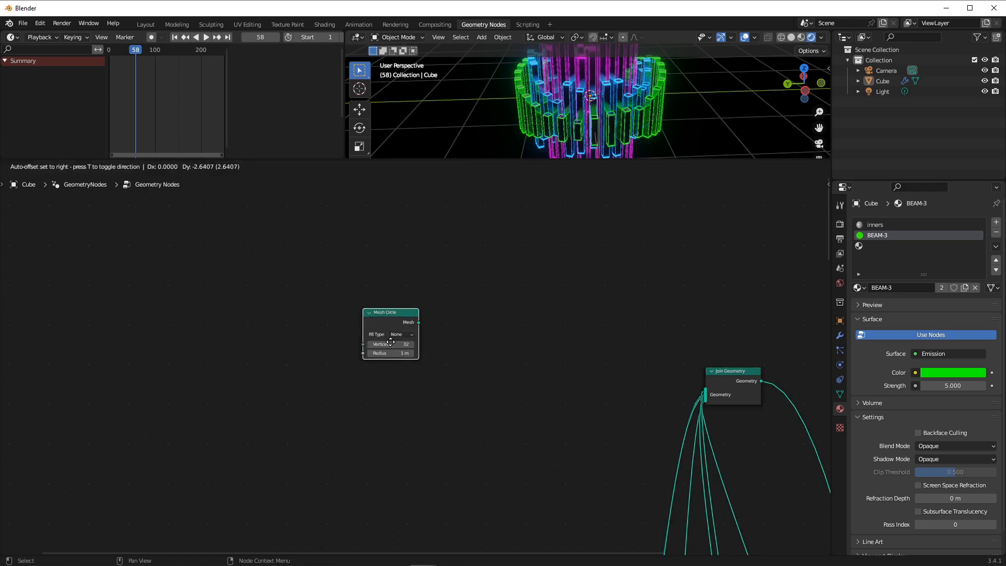
click(429, 382)
drag(424, 364, 704, 394)
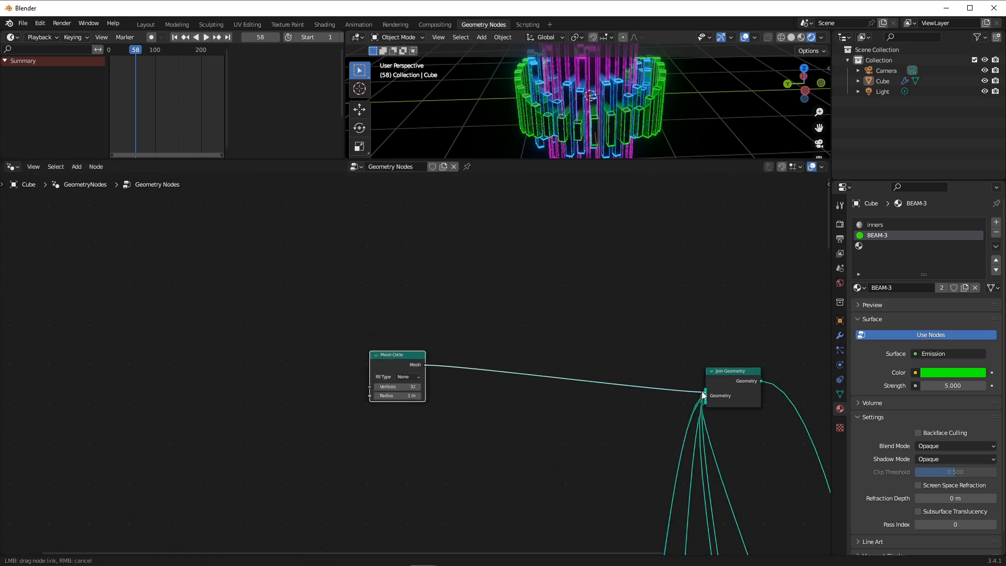
Switch the viewport to solid shading and size the new Mesh Circle around the columns, with a final radius of 1.75 m.
drag(398, 396, 461, 396)
click(791, 37)
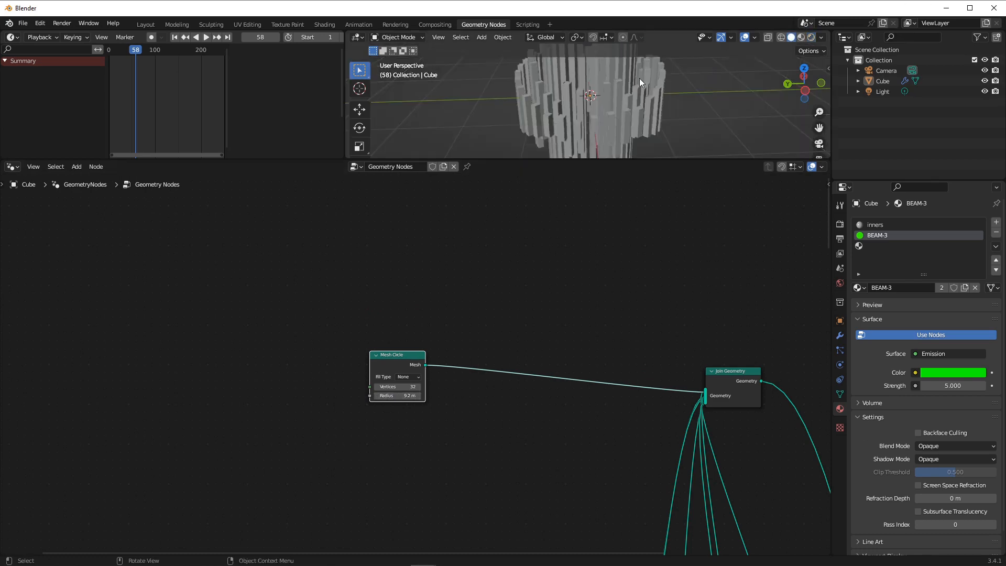
click(400, 396)
text(2)
key(Return)
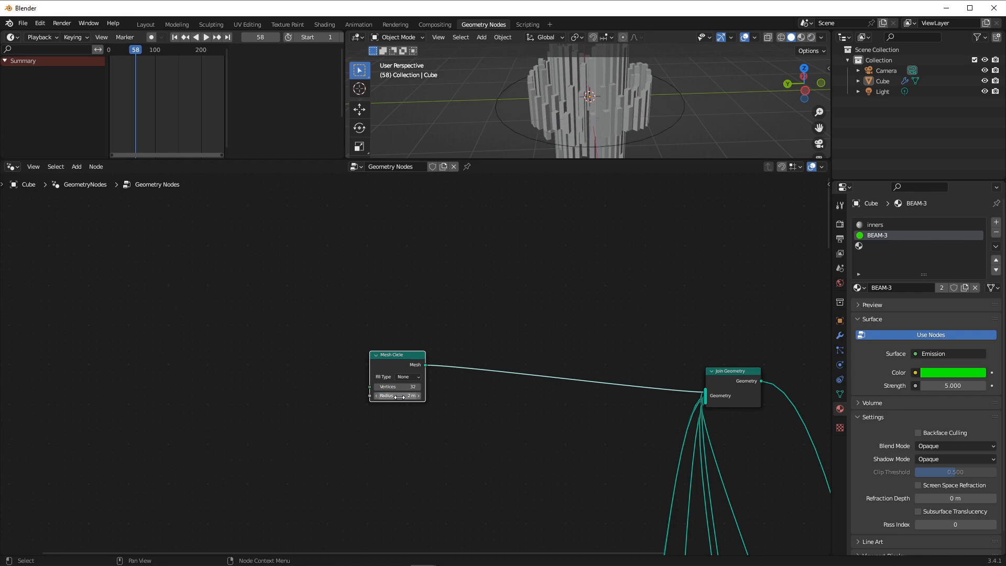
click(399, 397)
text(1.5)
key(Return)
click(398, 397)
text(1.75)
key(Return)
Insert a Mesh to Curve node between the new Mesh Circle and Join Geometry.
key(shift+a)
click(413, 319)
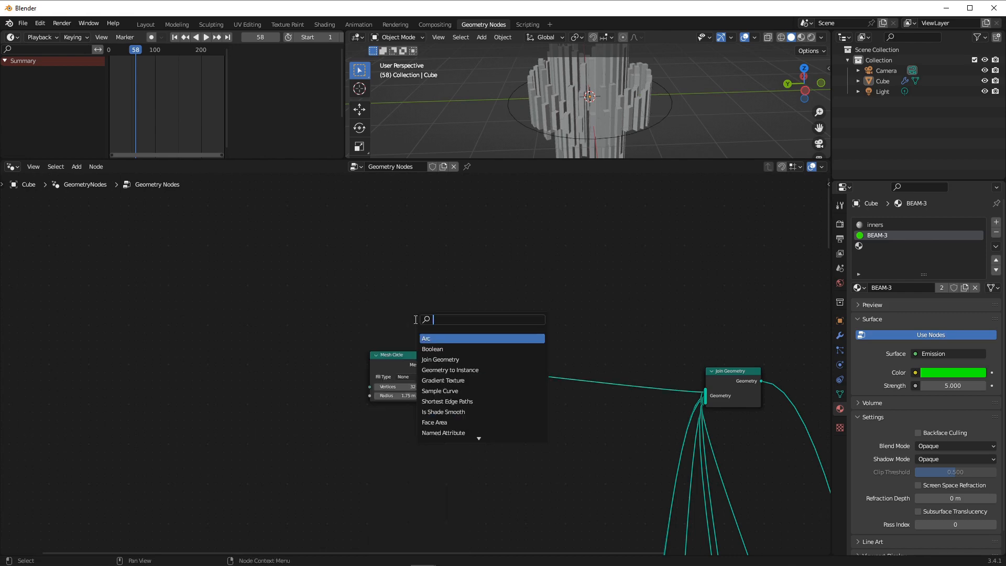
text(MESH TO CUV)
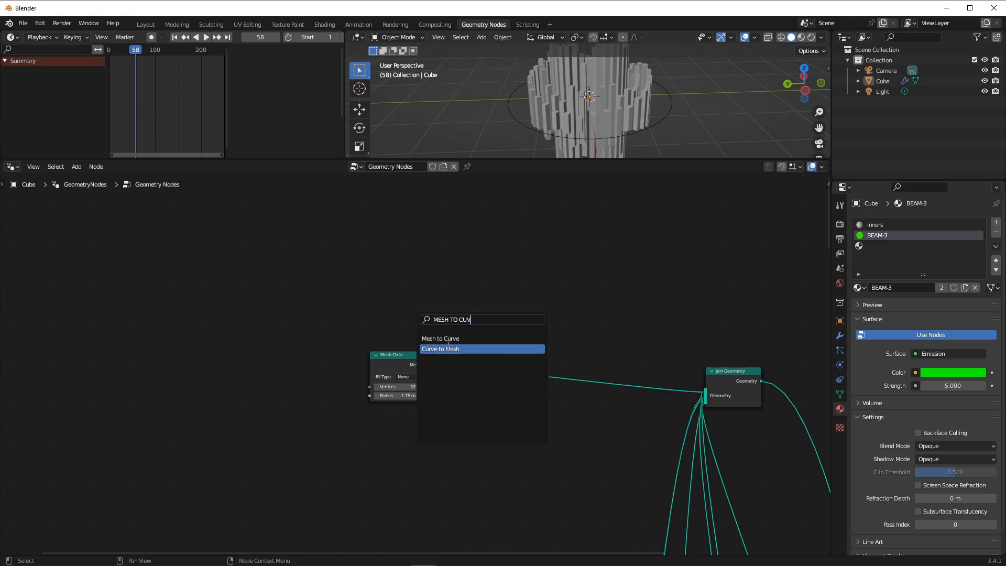
click(446, 343)
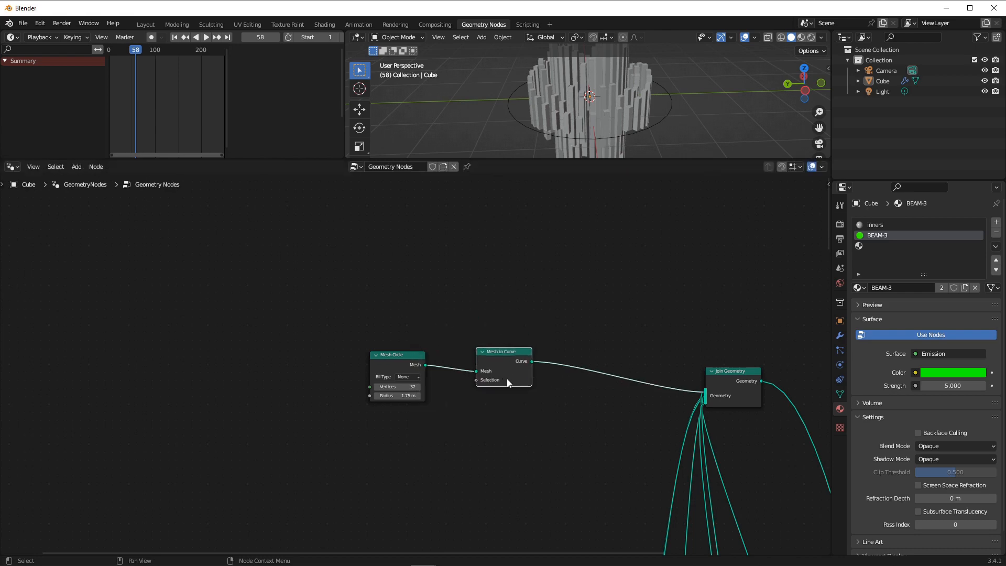
click(507, 378)
Insert a Curve to Mesh node between the new Mesh to Curve node and Join Geometry.
key(shift+a)
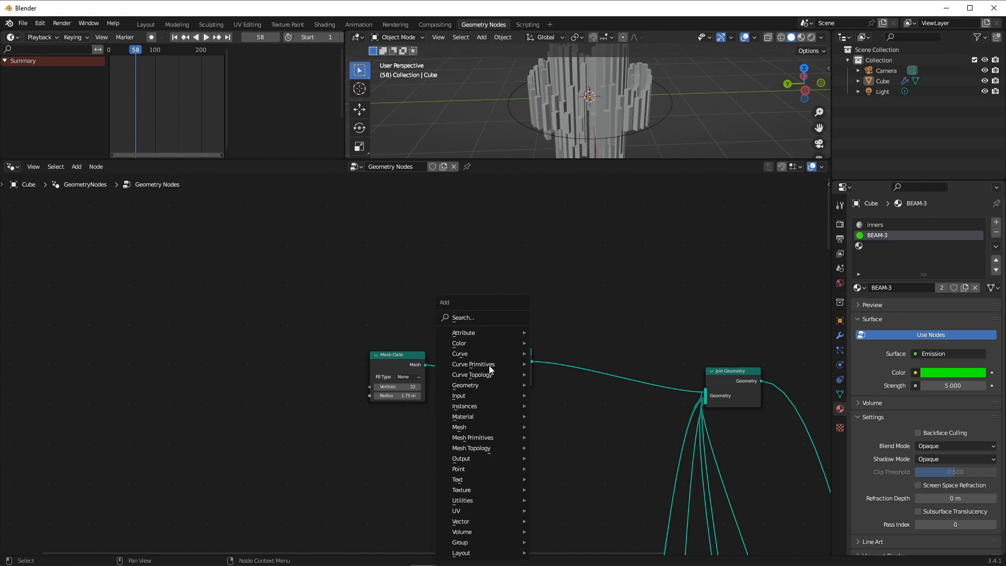
click(479, 318)
text(CURVE)
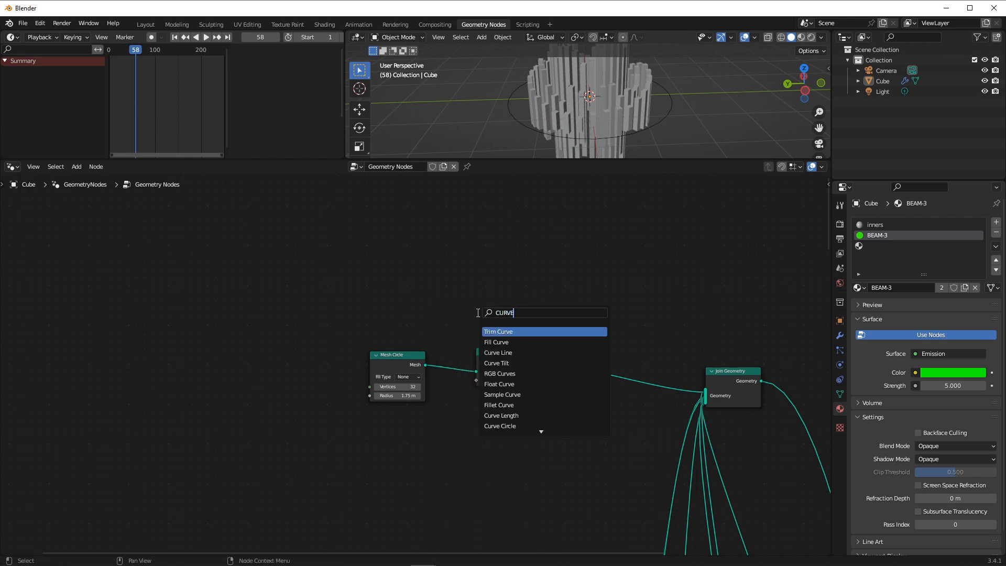
text( TO M)
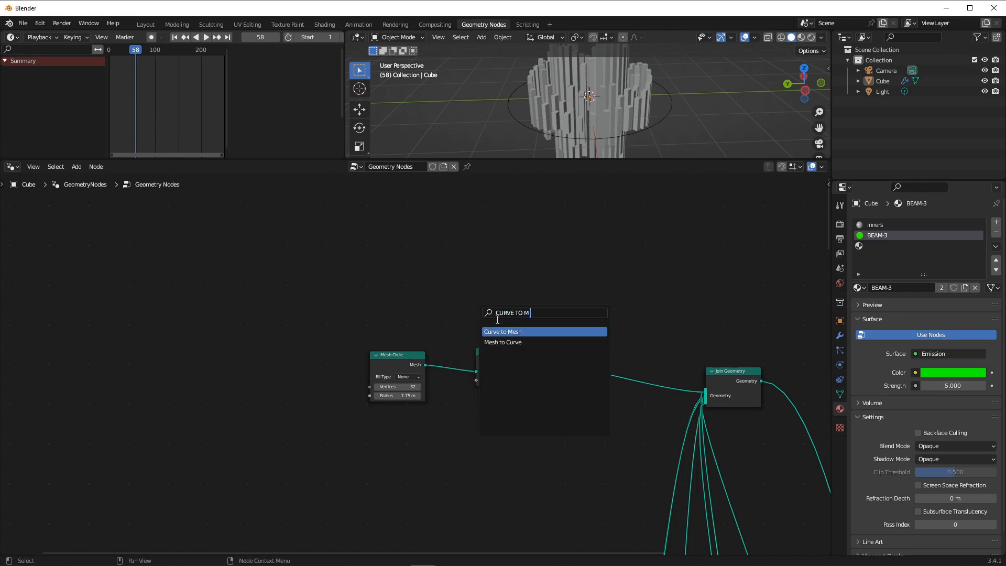
click(541, 332)
click(626, 372)
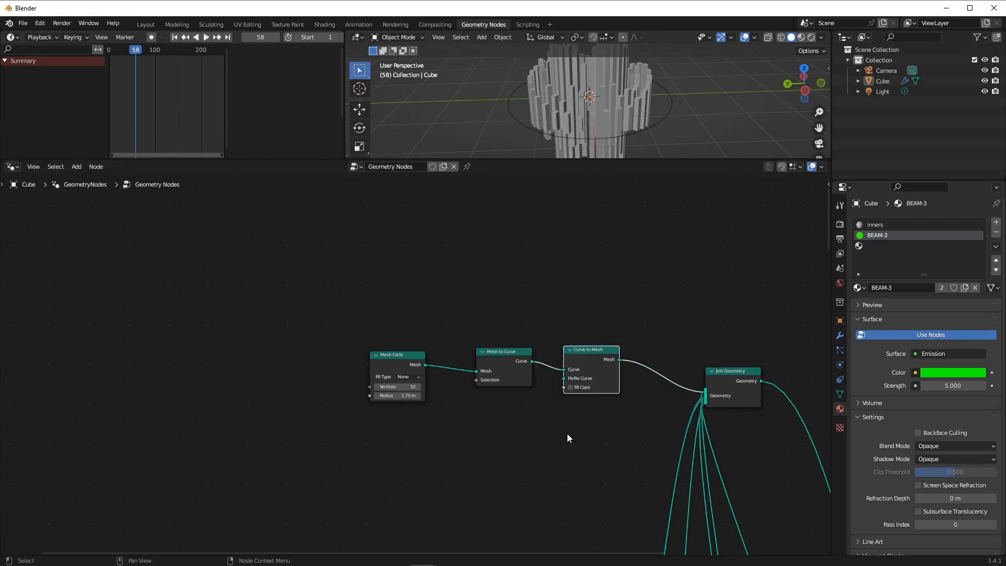
Add a Curve Circle node below Mesh to Curve and connect its curve to the Profile Curve input of Curve to Mesh.
click(550, 437)
key(shift+a)
text(c)
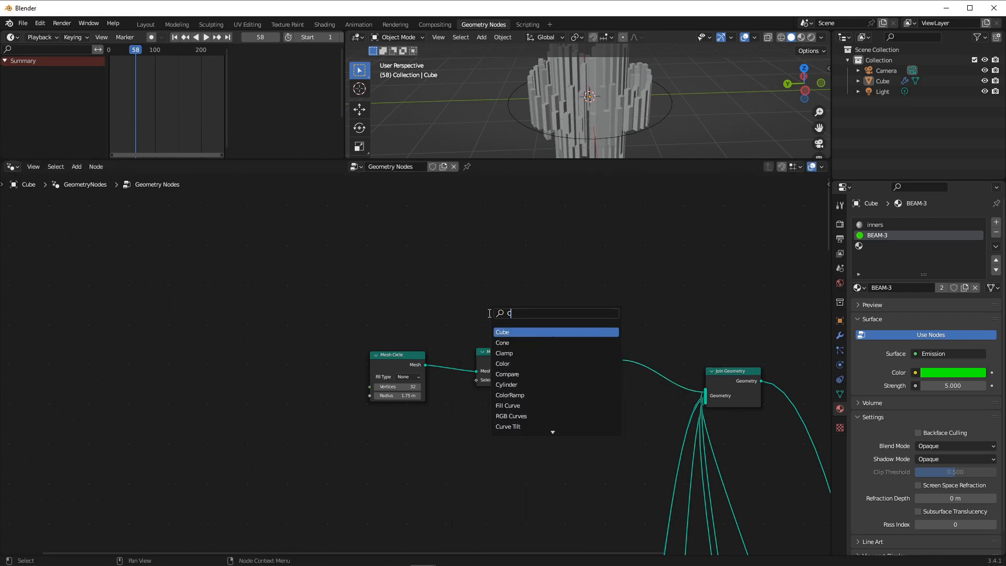
text(uv)
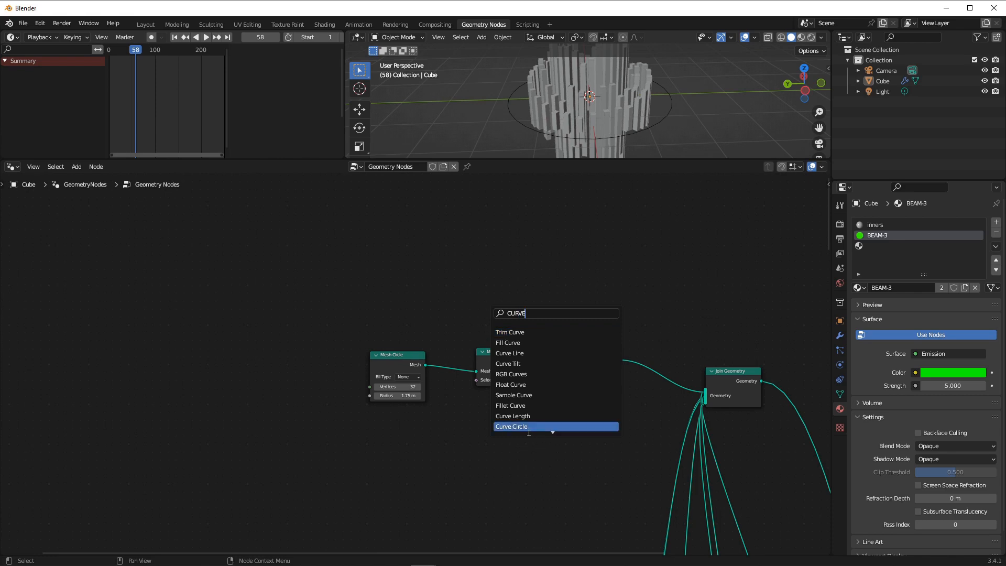
click(528, 427)
click(533, 412)
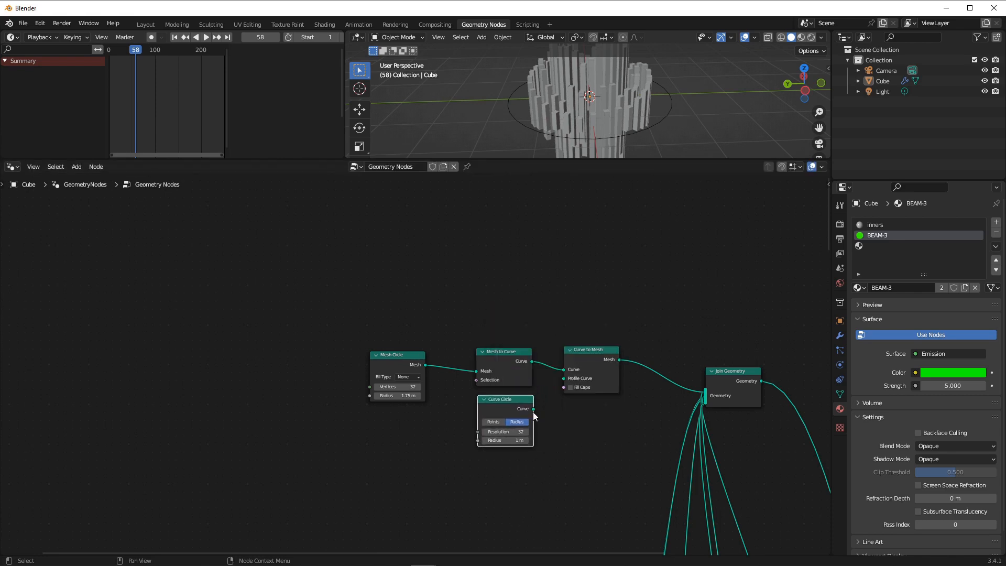
drag(534, 409, 564, 378)
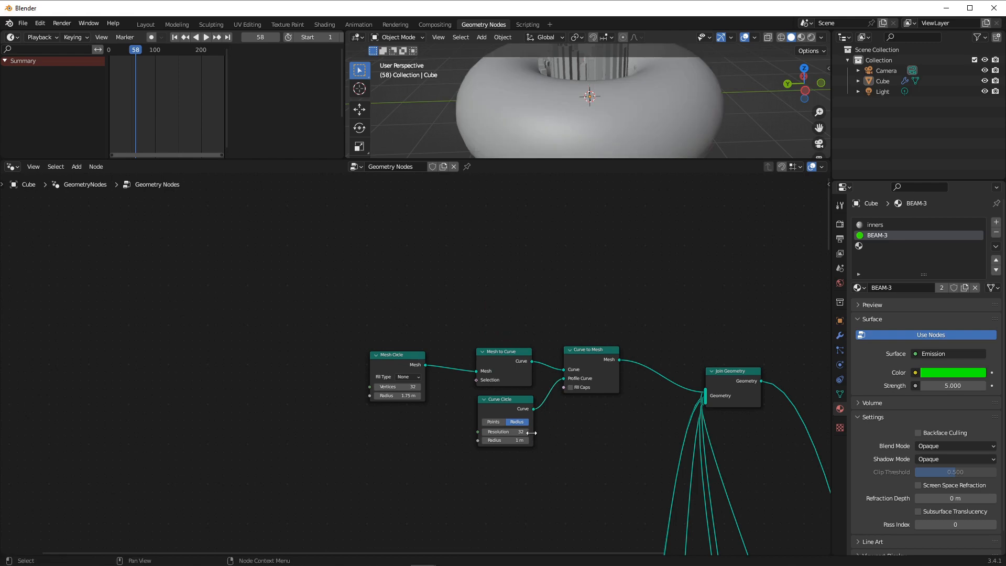
Set the new Curve Circle's radius to 0.05 m and the outer Mesh Circle's vertices to 61.
click(521, 440)
key(Return)
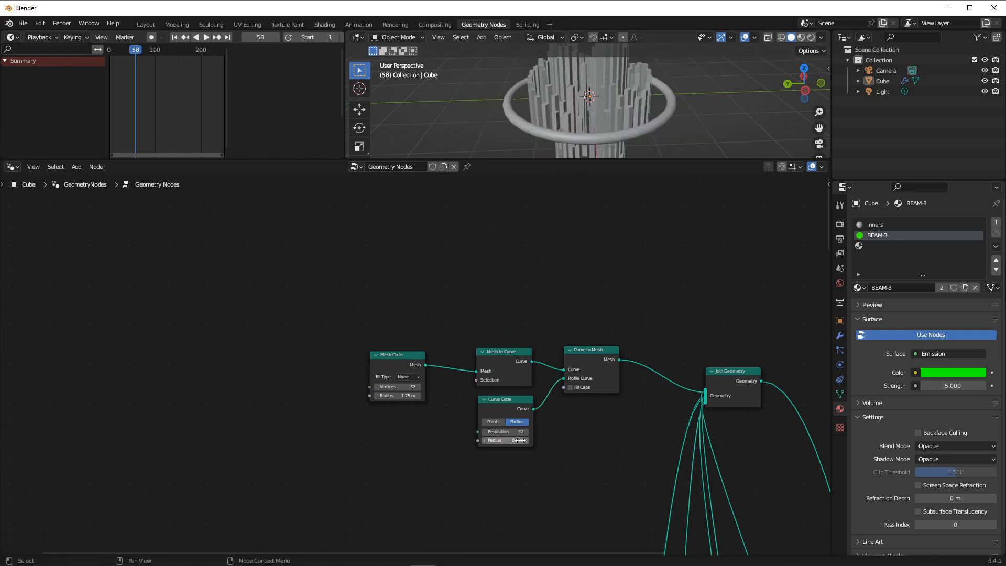
click(519, 440)
text(0.05)
key(BackSpace)
key(BackSpace)
key(BackSpace)
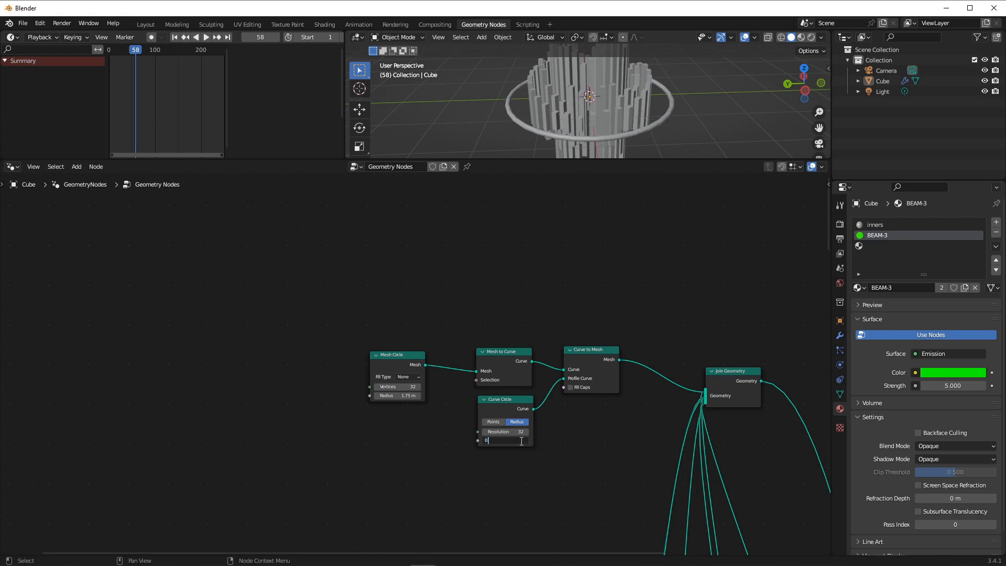
key(Return)
drag(400, 388, 414, 387)
Add a Value node in the empty area beside the first column ring's Mesh Circle node.
scroll(510, 306, down, 1)
scroll(483, 430, up, 3)
scroll(477, 404, down, 4)
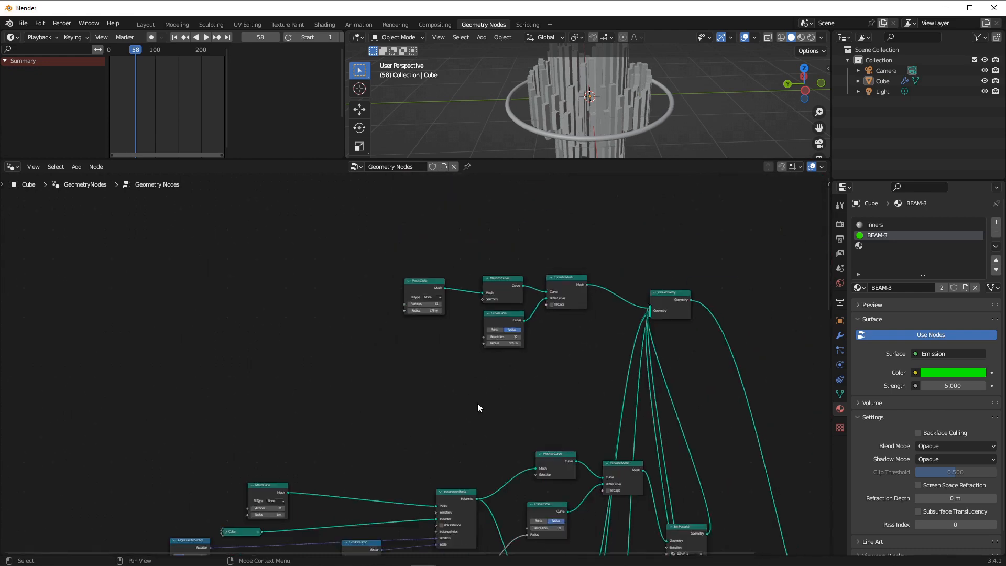
scroll(477, 404, down, 2)
middle_drag(463, 425, 582, 319)
middle_drag(370, 379, 450, 312)
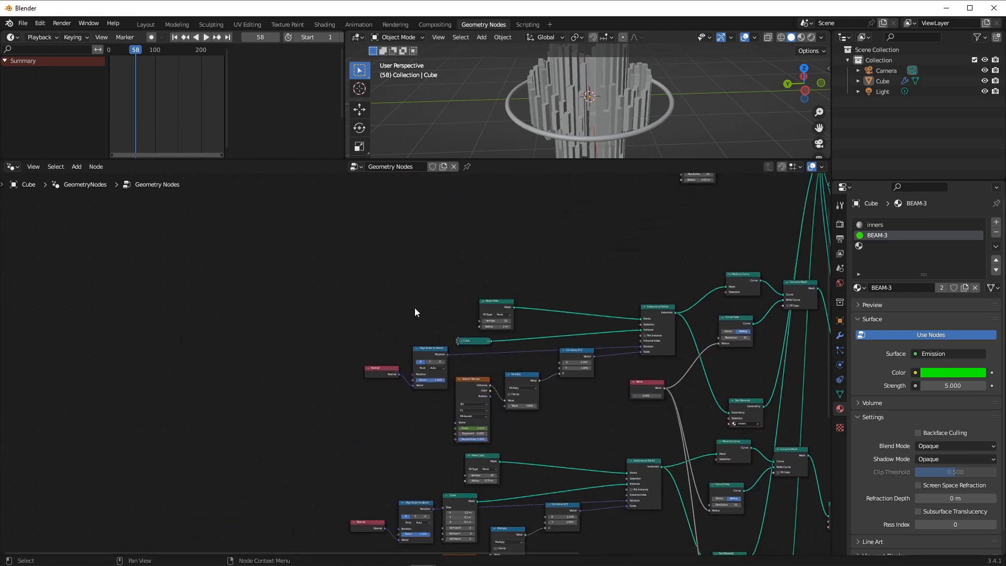
key(shift+a)
text(VA)
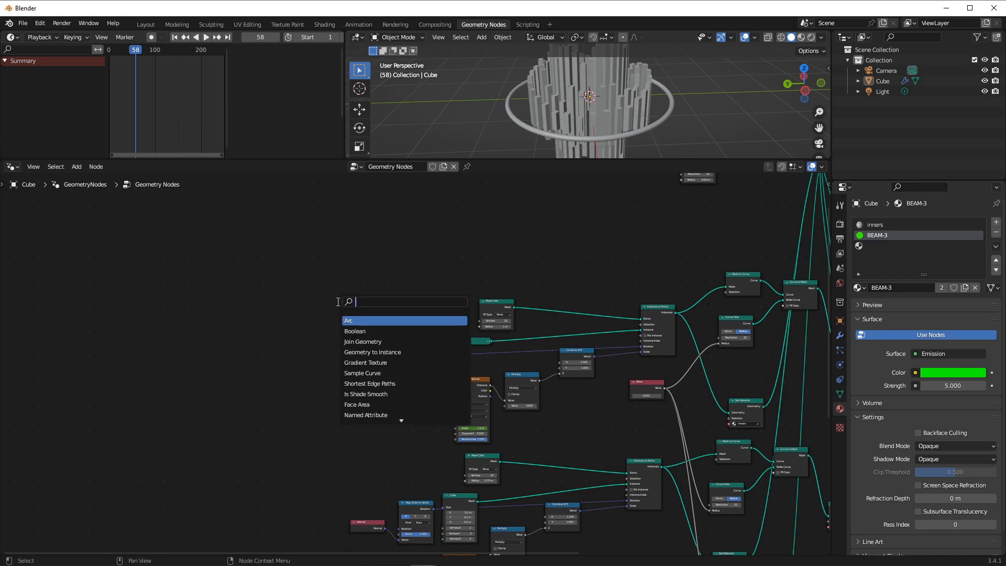
text(LUE)
key(Return)
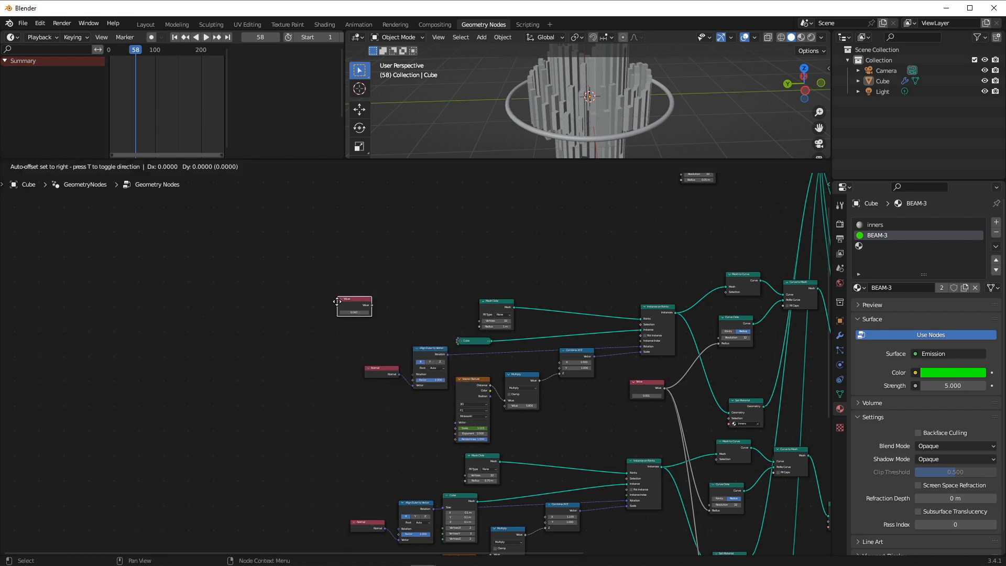
click(337, 301)
Connect the new Value node to the Vertices inputs of the first and second column rings' Mesh Circle nodes.
scroll(430, 321, up, 3)
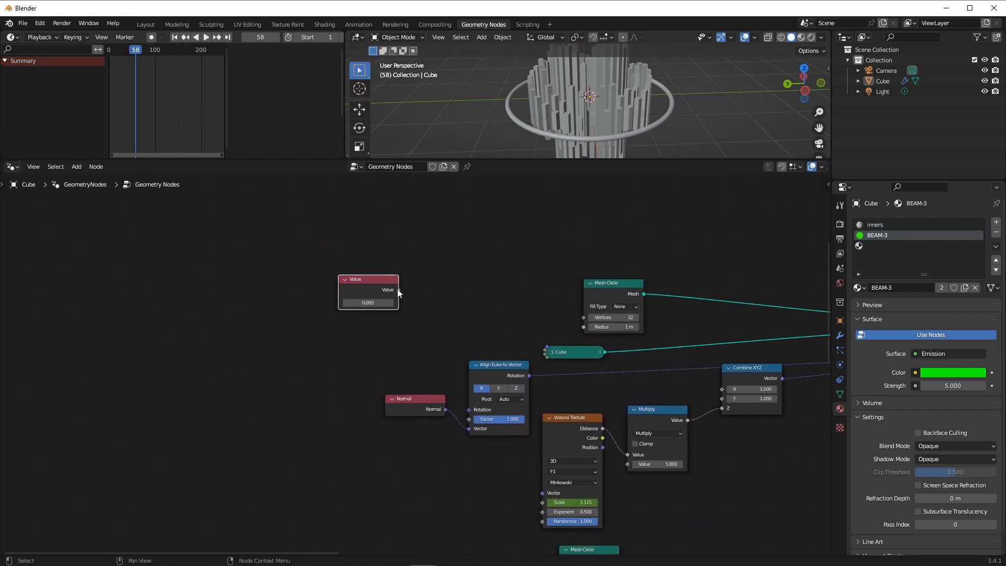
drag(398, 290, 583, 317)
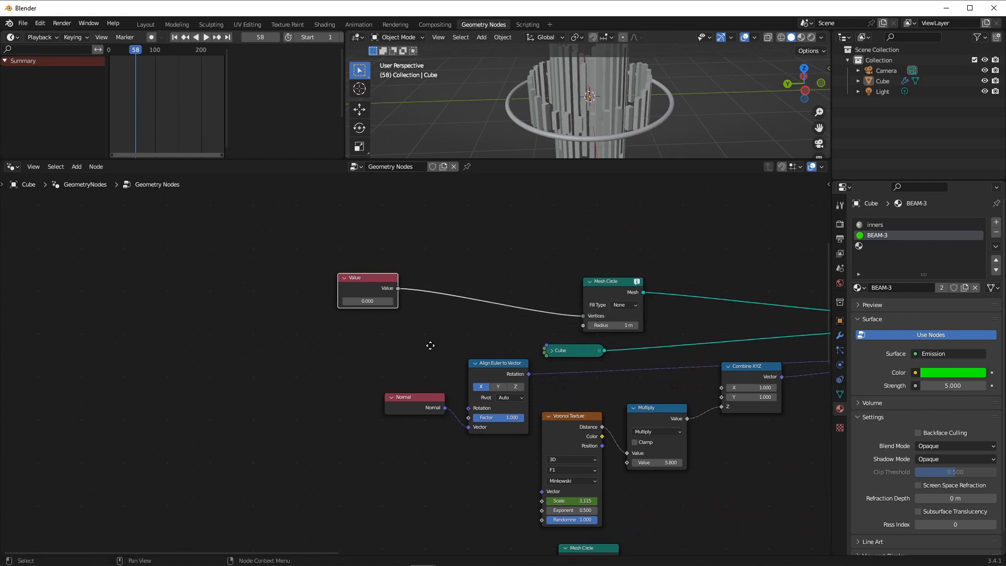
middle_drag(430, 345, 433, 339)
drag(401, 281, 538, 457)
key(Escape)
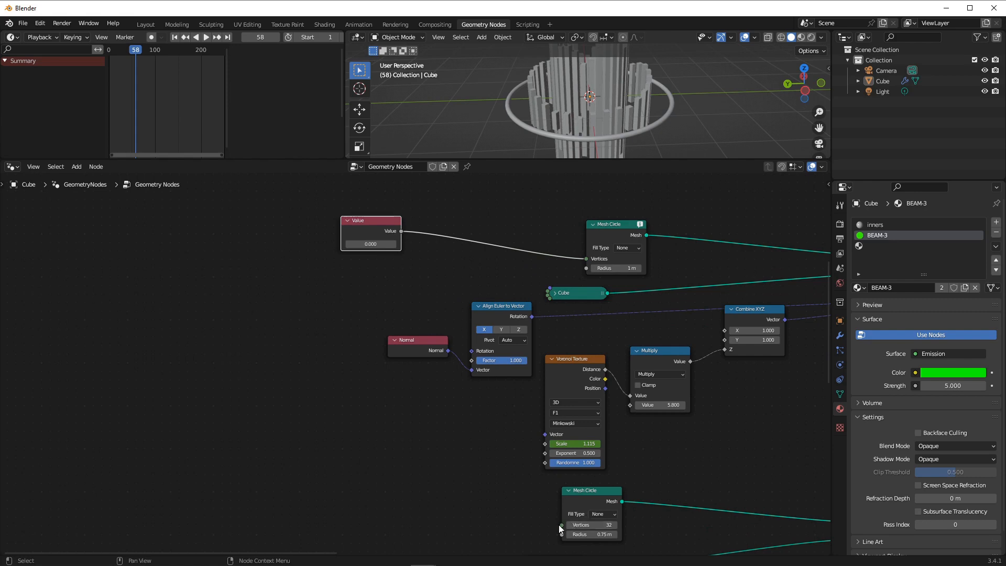
drag(559, 524, 323, 424)
middle_drag(490, 454, 527, 385)
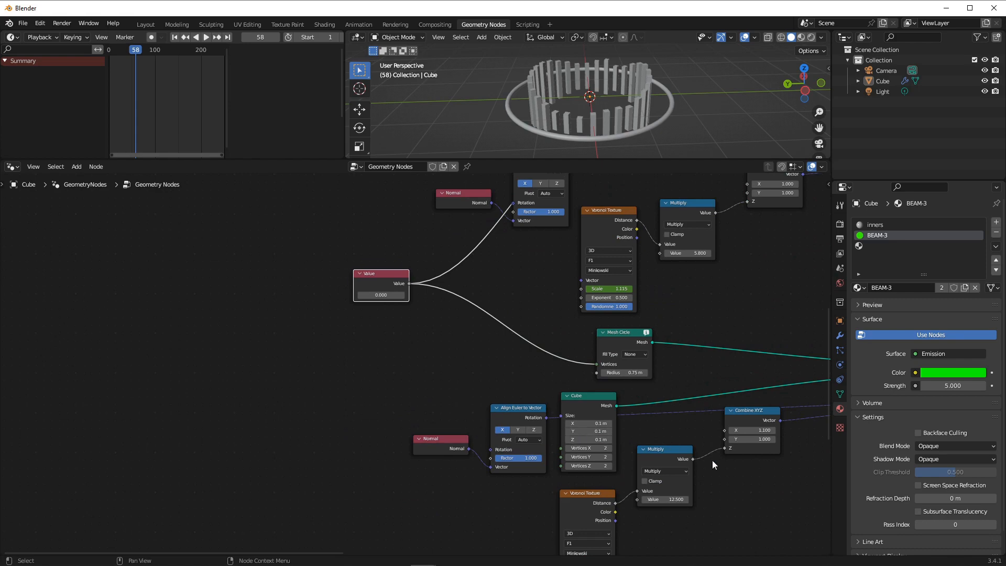
middle_drag(712, 463, 656, 428)
Set the shared vertex Value to 32 and connect it to the third column ring's Mesh Circle Vertices input.
click(325, 269)
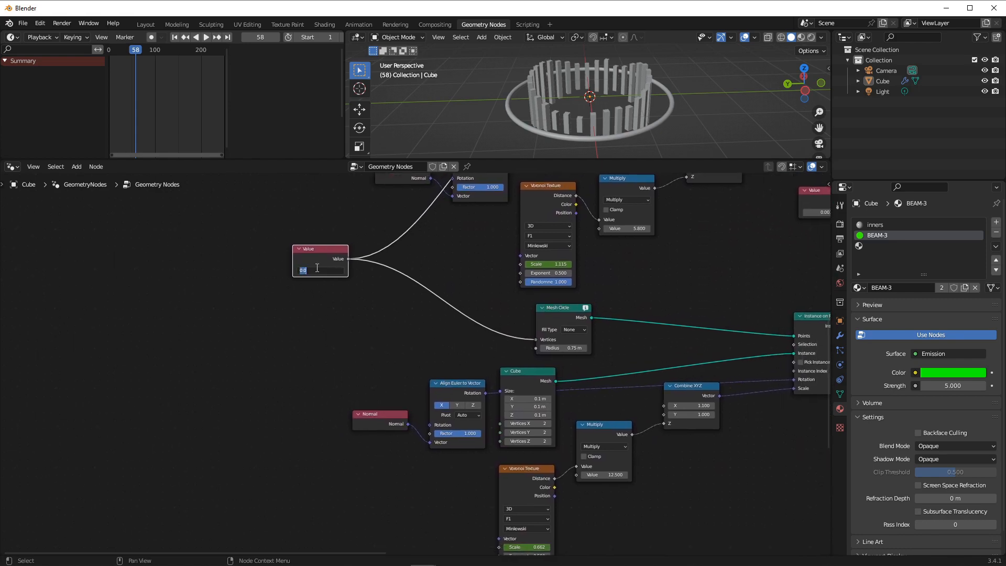
text(32)
key(Return)
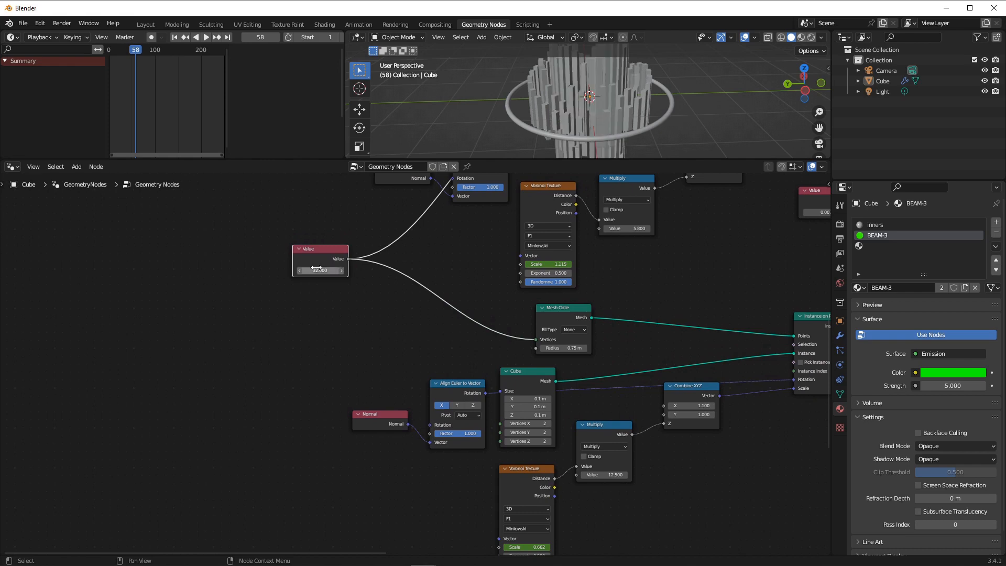
middle_drag(659, 435, 617, 325)
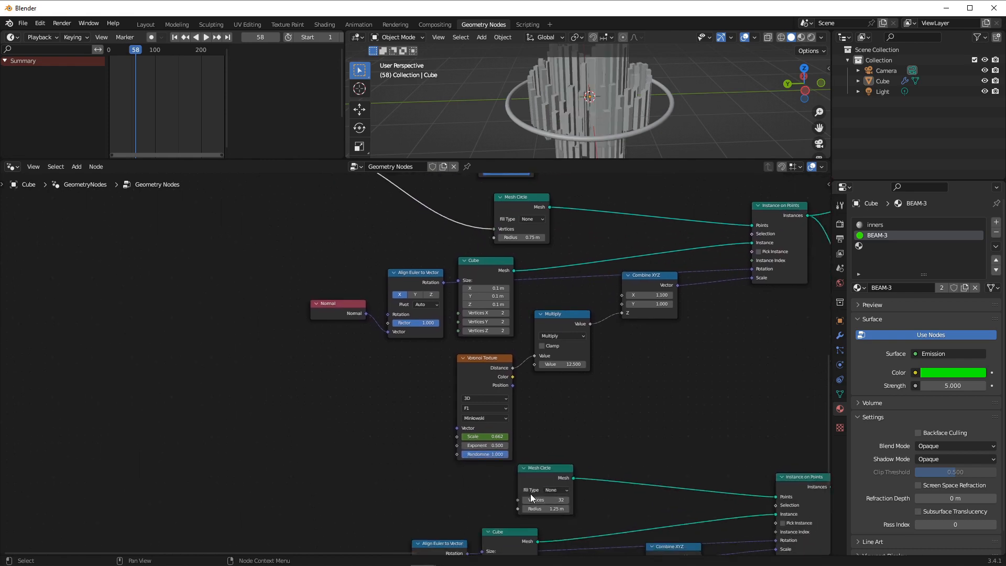
drag(518, 499, 306, 257)
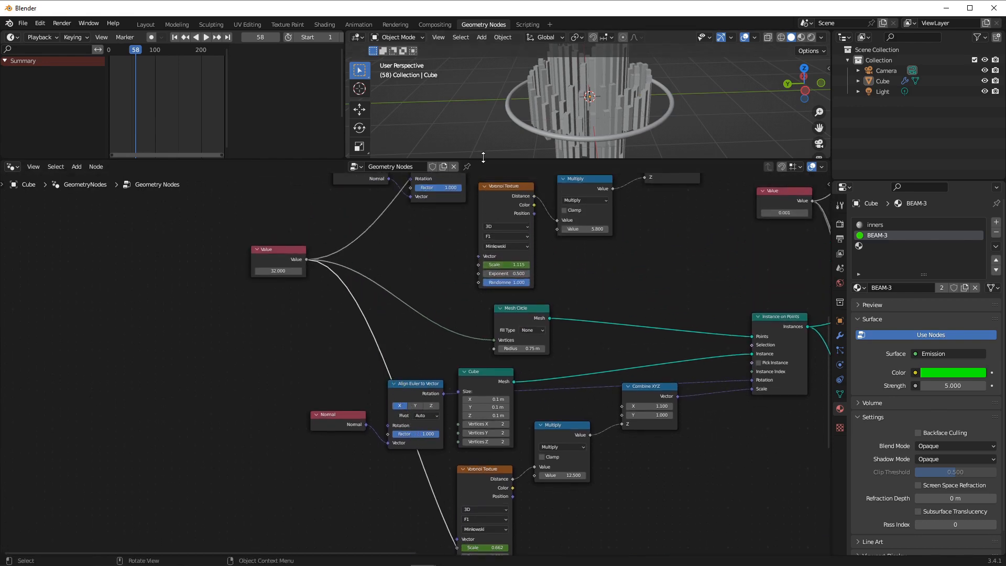
Enlarge the 3D viewport and frame the column rings with the surrounding circle.
drag(483, 157, 502, 333)
scroll(549, 218, up, 9)
scroll(549, 218, down, 6)
middle_drag(545, 217, 537, 231)
Try a shared vertex Value of 62 with the animation playing, and restore it to 32.
drag(274, 348, 309, 388)
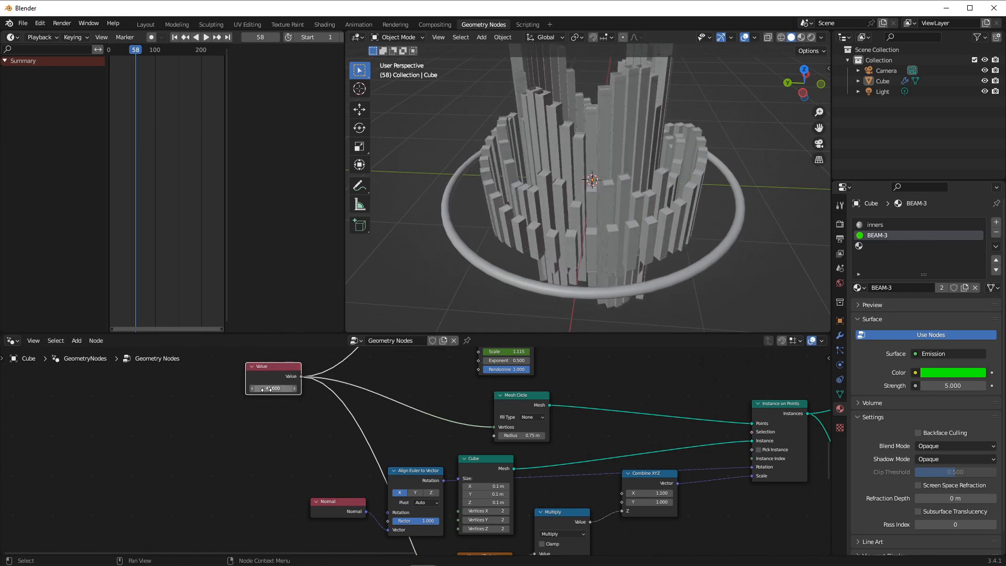
click(269, 388)
text(6)
key(Return)
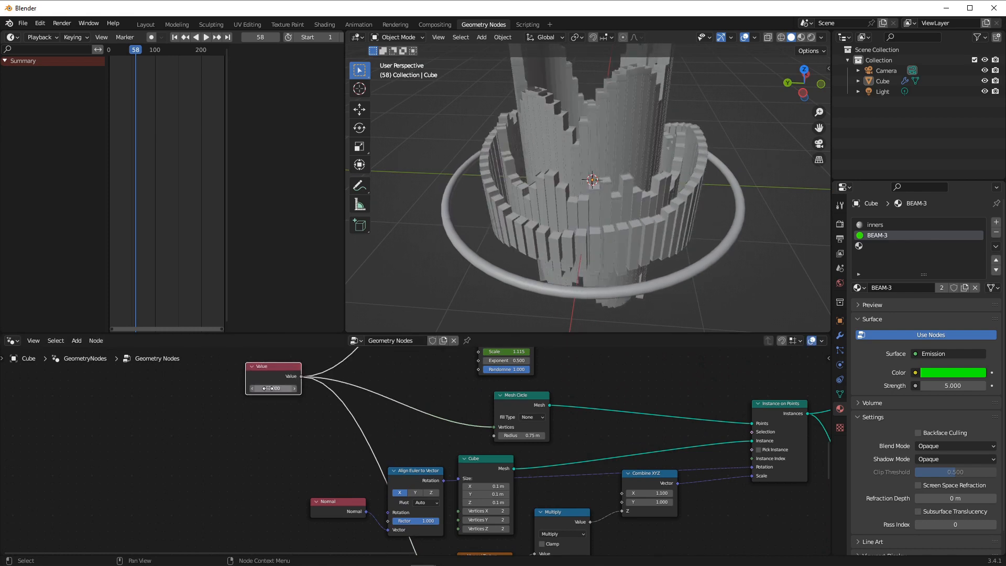
click(209, 37)
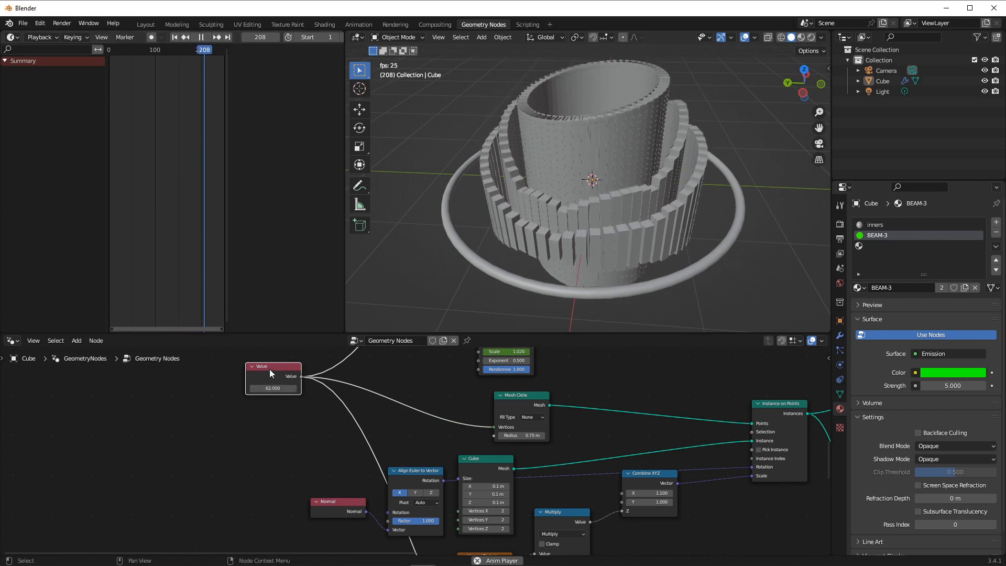
click(203, 40)
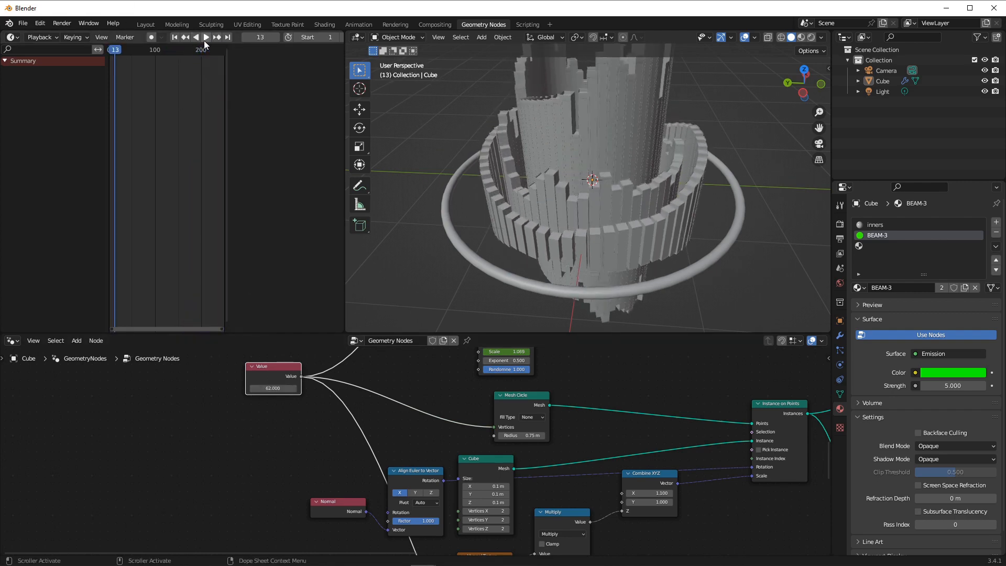
click(281, 388)
key(Return)
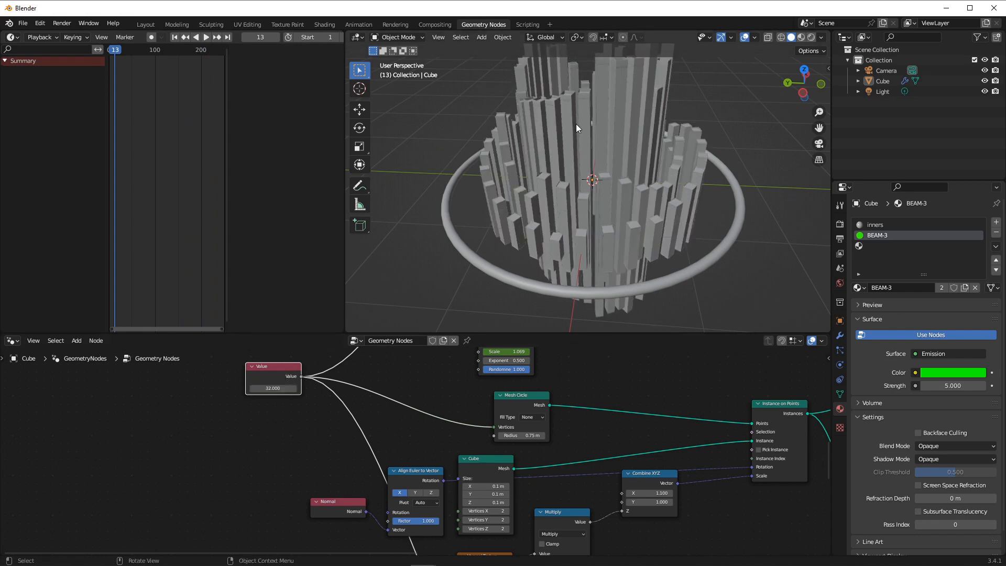
Insert a Set Material node between the outer circle's Curve to Mesh node and Join Geometry.
middle_drag(576, 124, 620, 252)
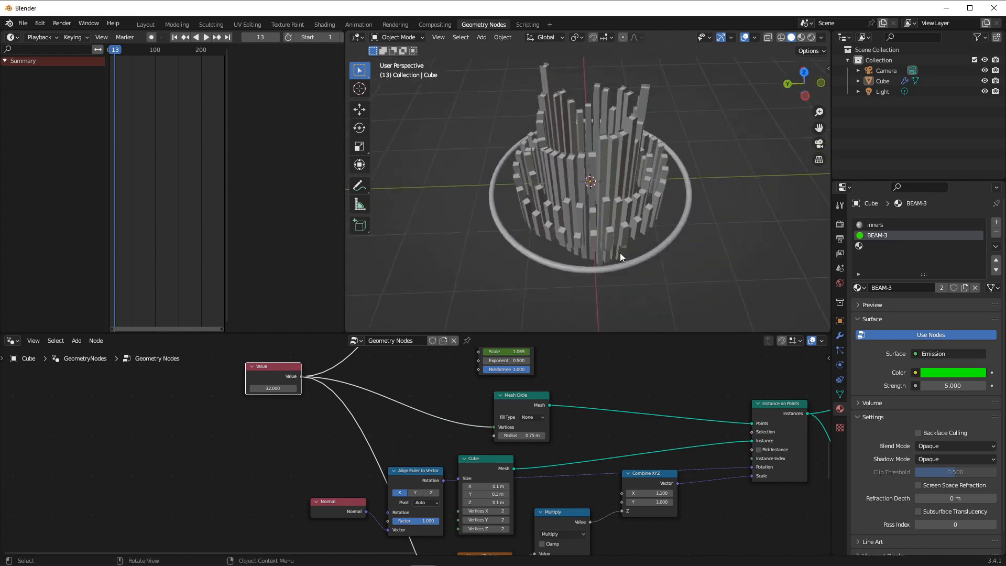
scroll(620, 252, down, 1)
scroll(627, 351, down, 12)
middle_drag(591, 360, 561, 452)
scroll(678, 423, up, 6)
scroll(577, 435, up, 3)
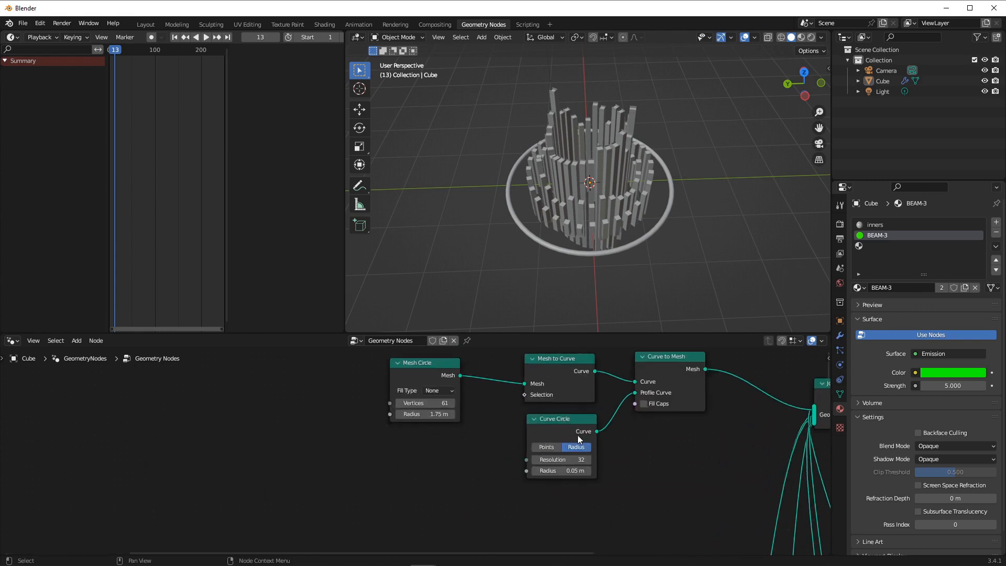
key(shift+a)
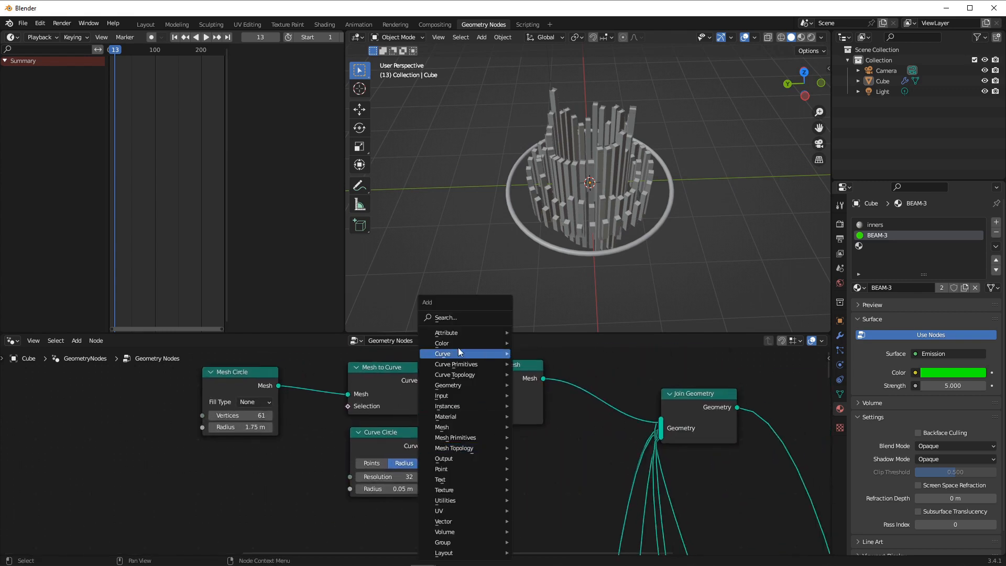
click(452, 317)
text(SET MEA)
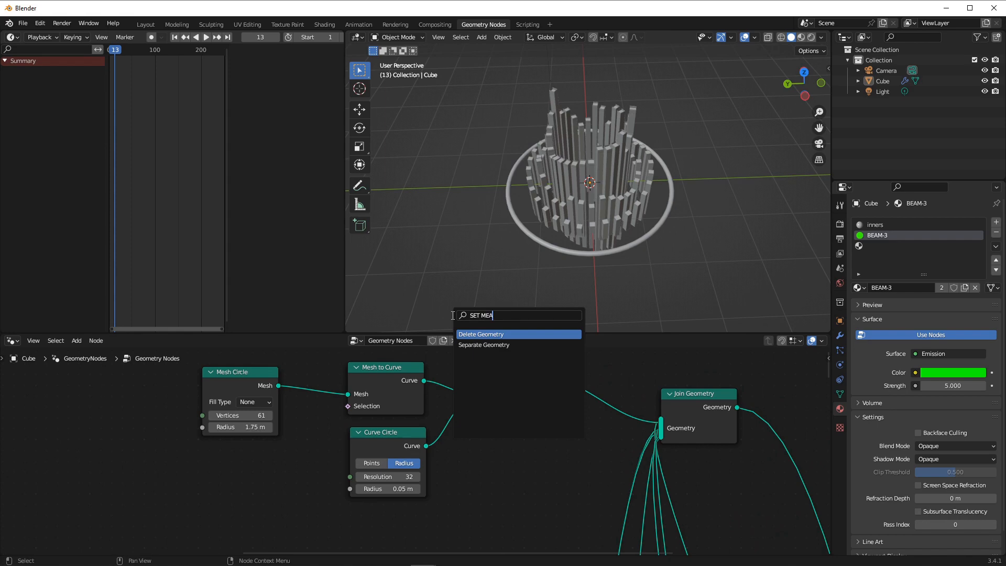
key(BackSpace)
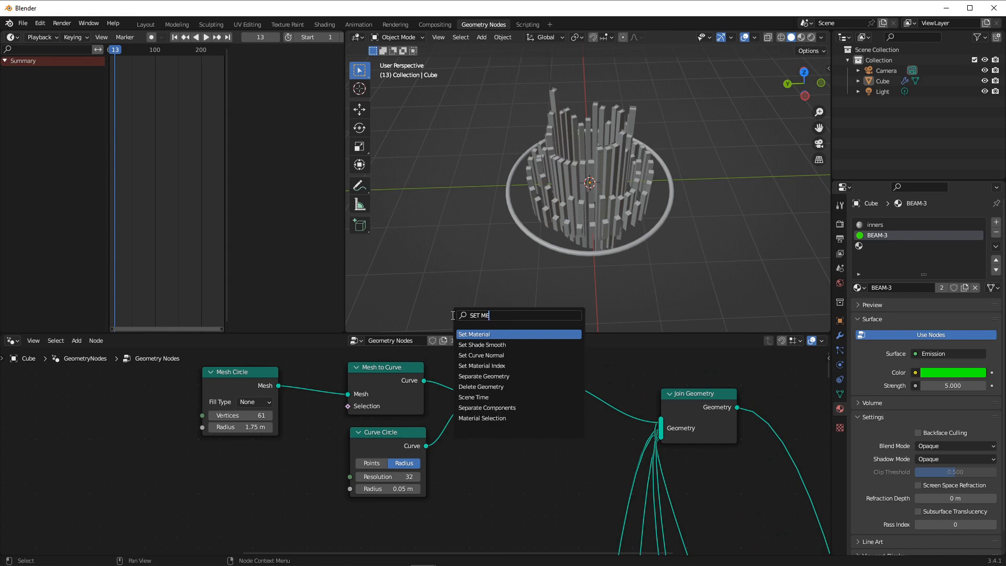
text(T)
click(482, 333)
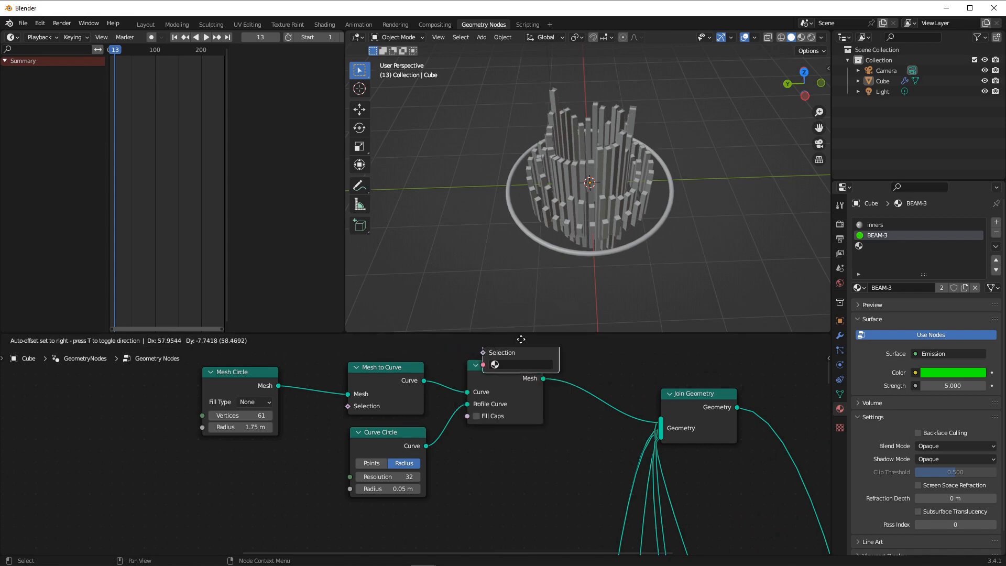
click(589, 388)
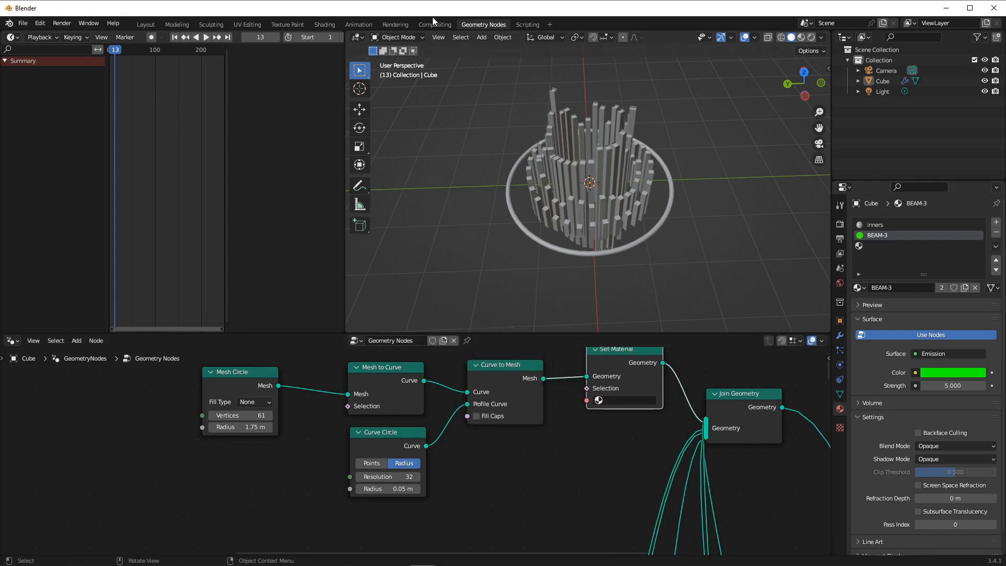
Make a single-user copy of the BEAM-3 material and rename it BEAM-4.
click(319, 23)
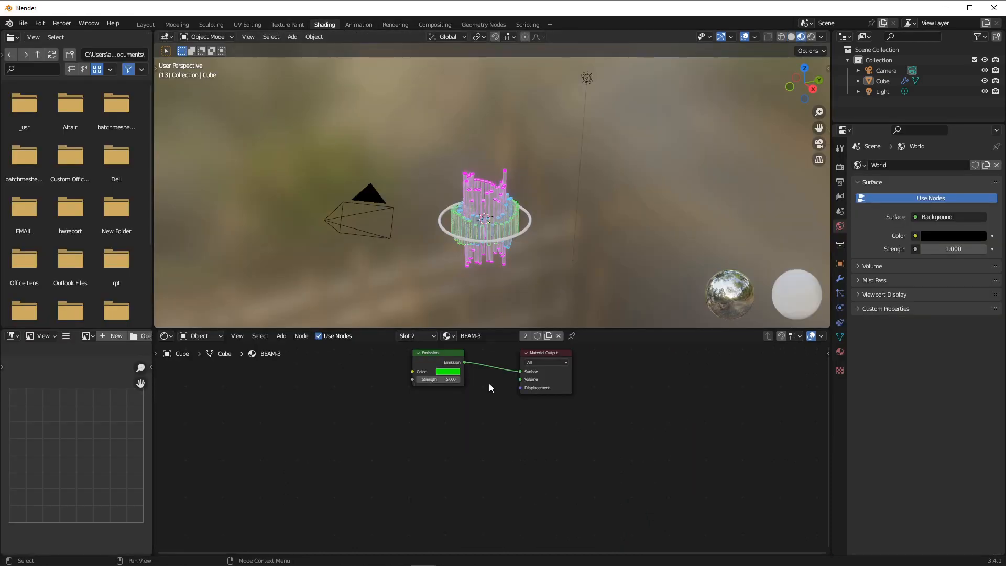
click(544, 336)
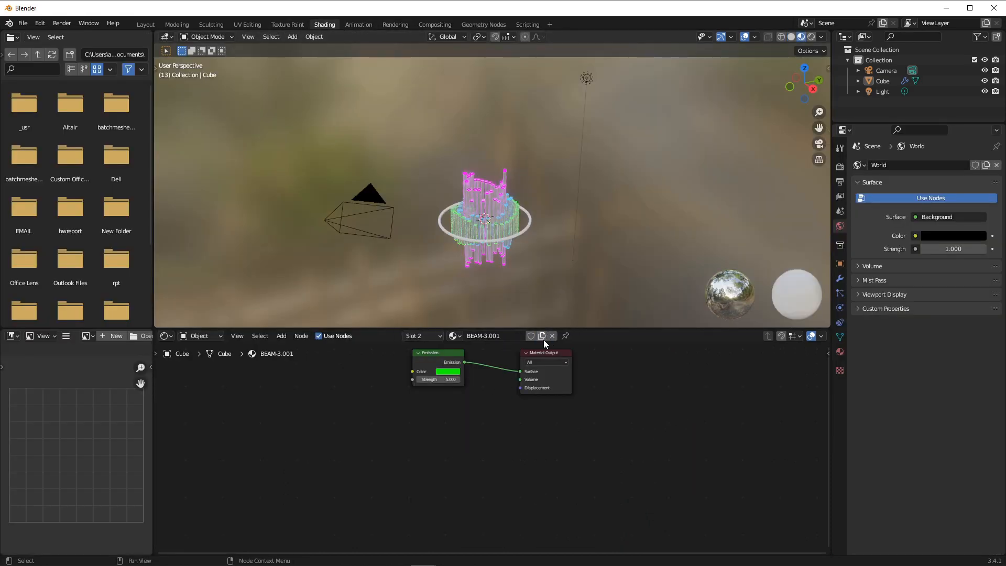
click(488, 336)
drag(484, 339, 511, 336)
text(4)
key(Return)
Change the BEAM-4 material's Emission color to orange-yellow.
scroll(470, 397, up, 2)
click(469, 419)
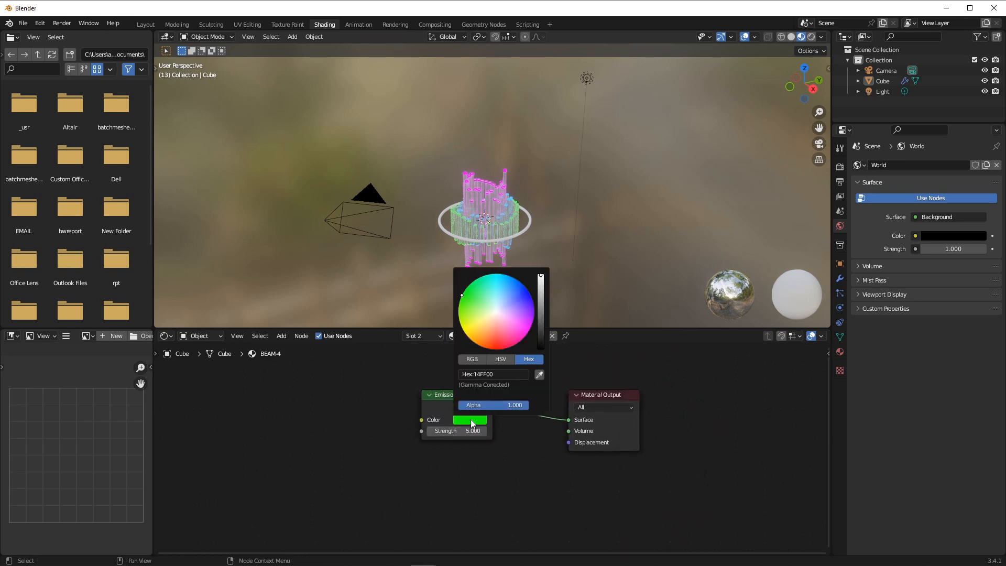
mouse_move(500, 299)
mouse_down()
mouse_move(480, 281)
mouse_move(471, 341)
mouse_up()
Assign BEAM-4 in the outer circle's Set Material node and view the glowing rings in rendered shading.
click(474, 24)
click(600, 401)
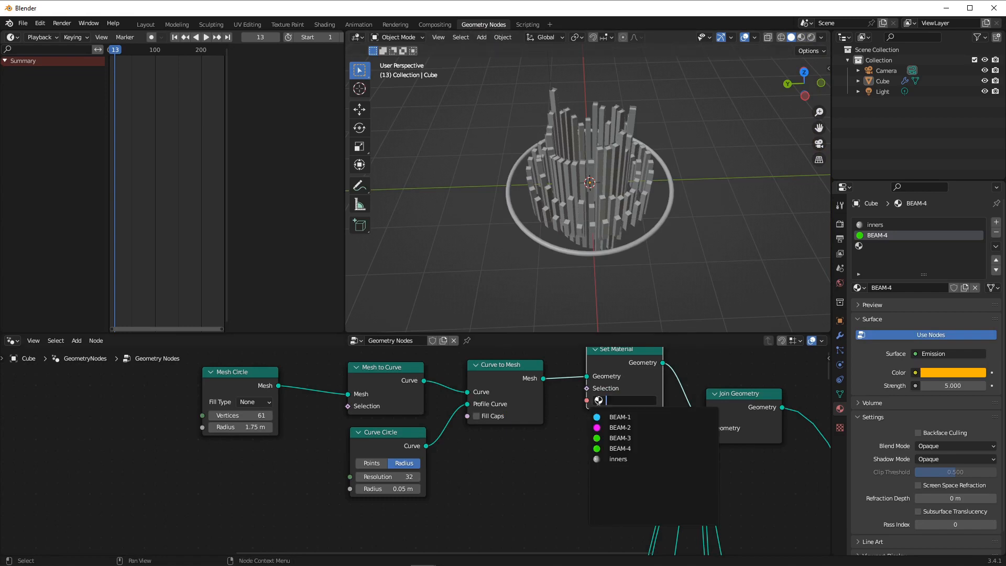
click(618, 448)
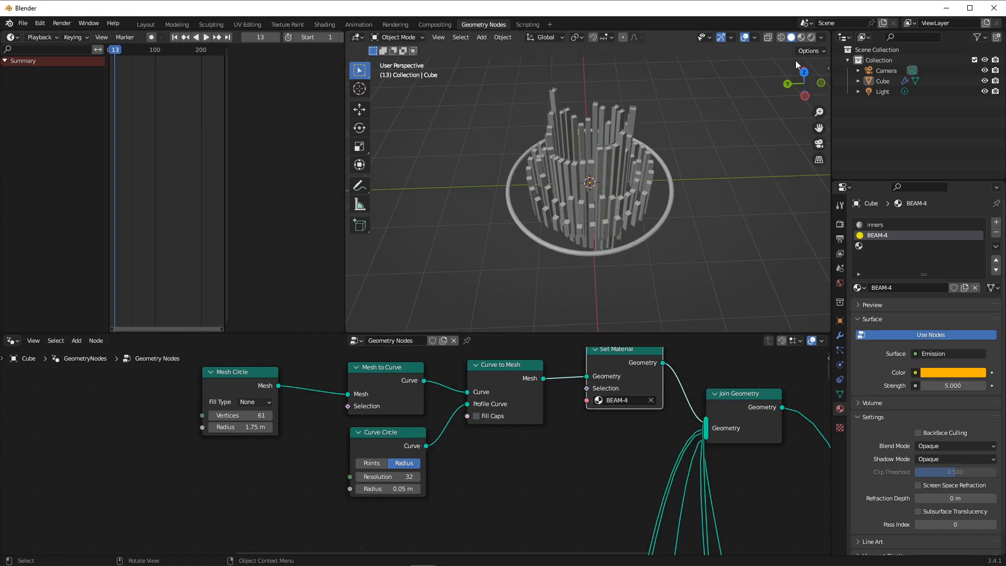
click(811, 38)
mouse_move(529, 135)
middle_down()
mouse_move(514, 183)
mouse_move(570, 218)
middle_up()
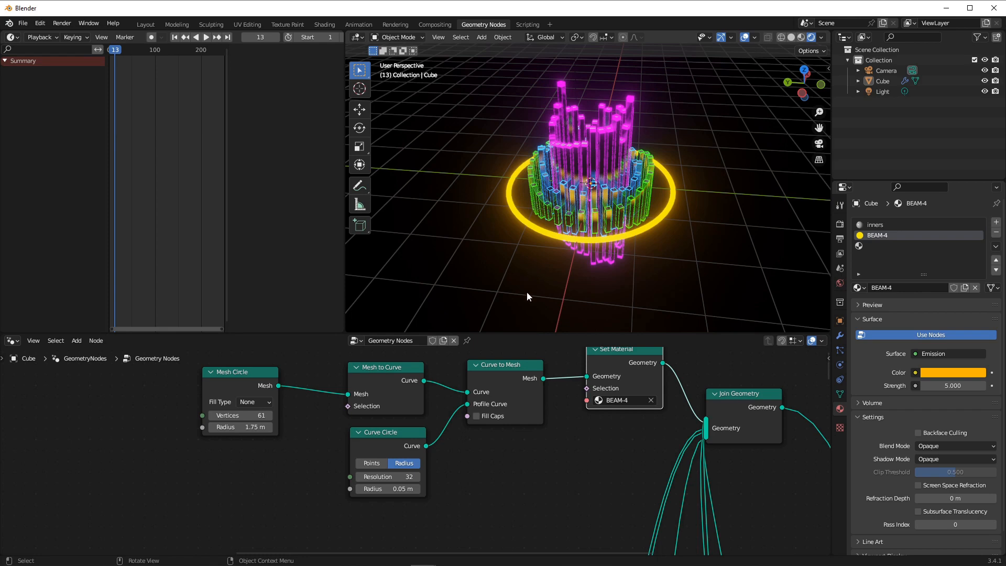
Enlarge the node editor and examine how the three column ring chains and the outer circle feed Join Geometry.
drag(561, 332, 561, 68)
scroll(602, 386, down, 5)
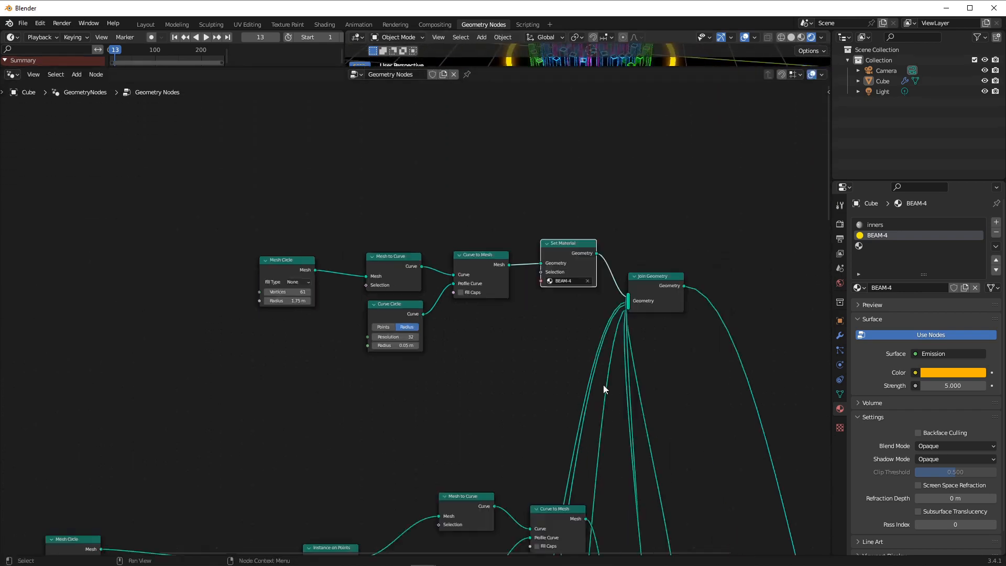
scroll(549, 391, down, 4)
middle_drag(559, 399, 564, 241)
scroll(563, 240, up, 6)
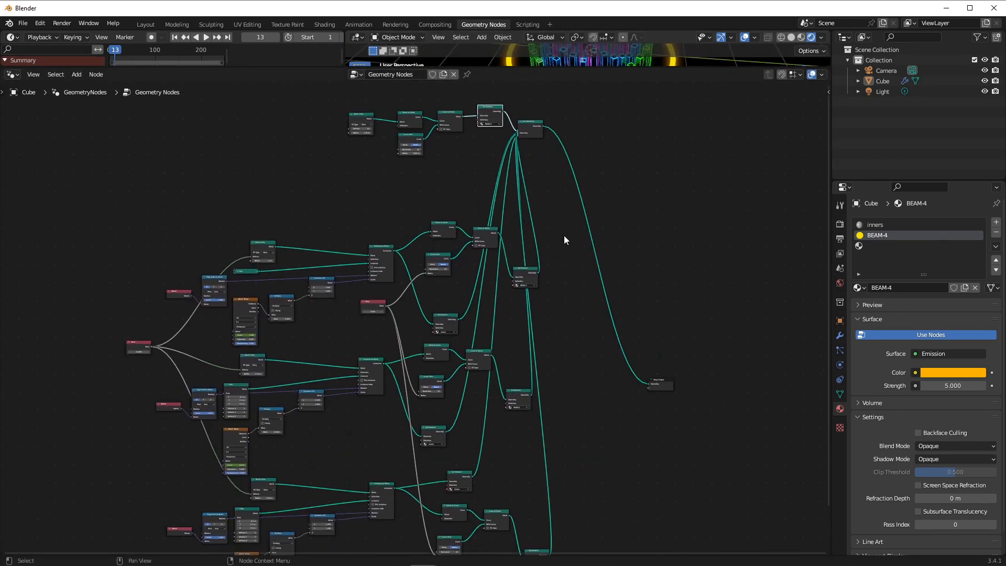
middle_drag(419, 334, 558, 345)
scroll(558, 345, up, 1)
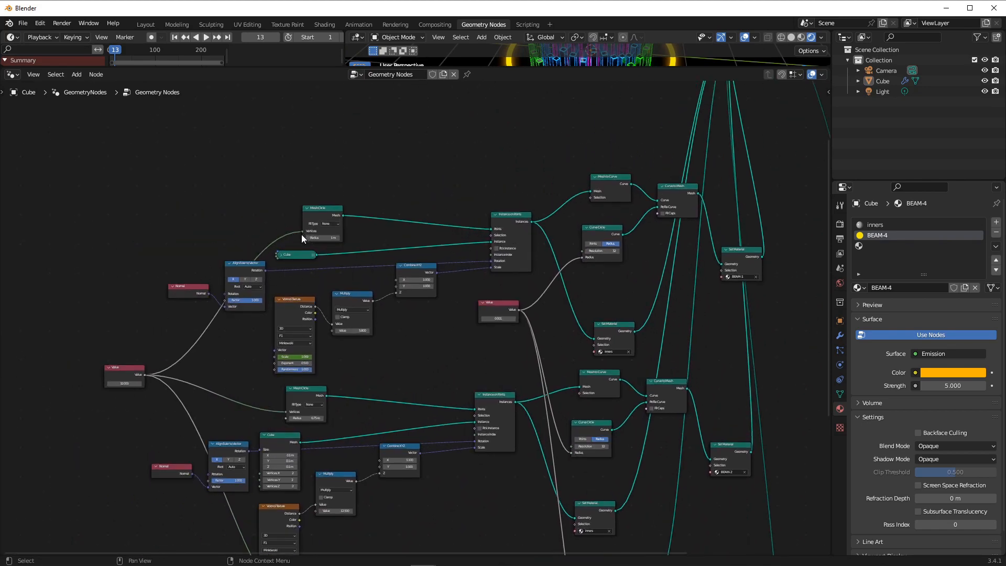
scroll(390, 299, up, 1)
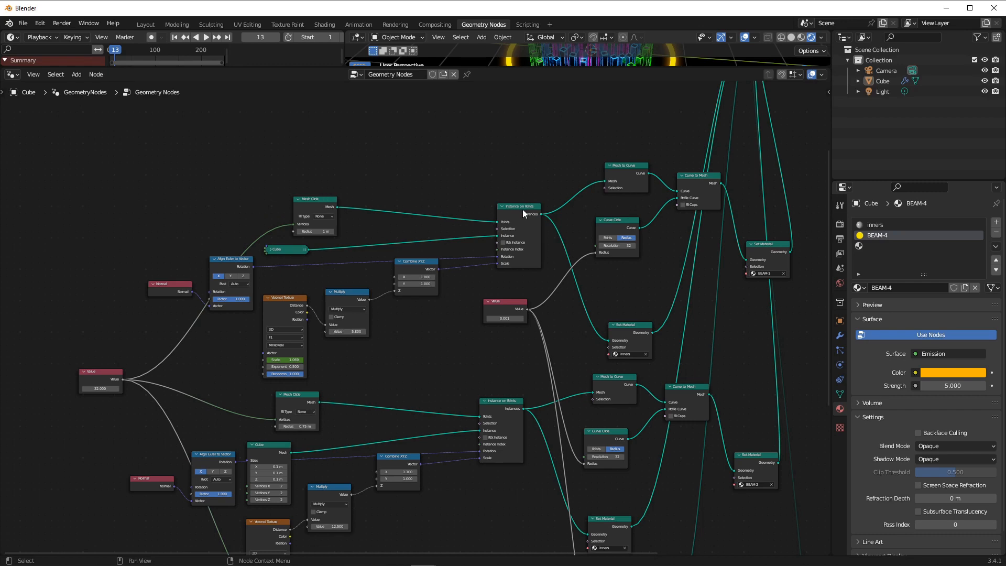
scroll(523, 209, up, 3)
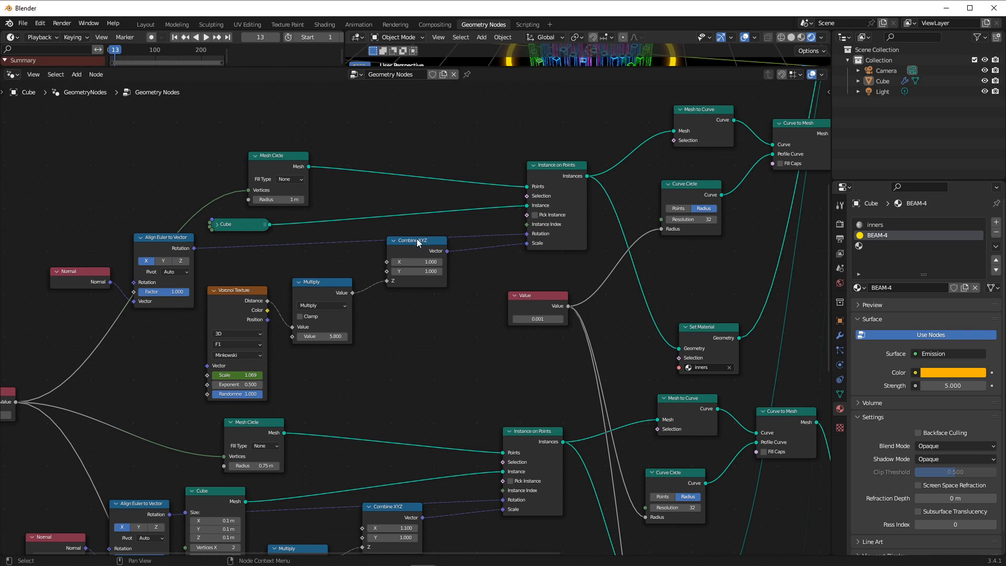
Move the first ring's Combine XYZ node slightly down and review its chain through Instance on Points to the material nodes.
drag(417, 241, 424, 262)
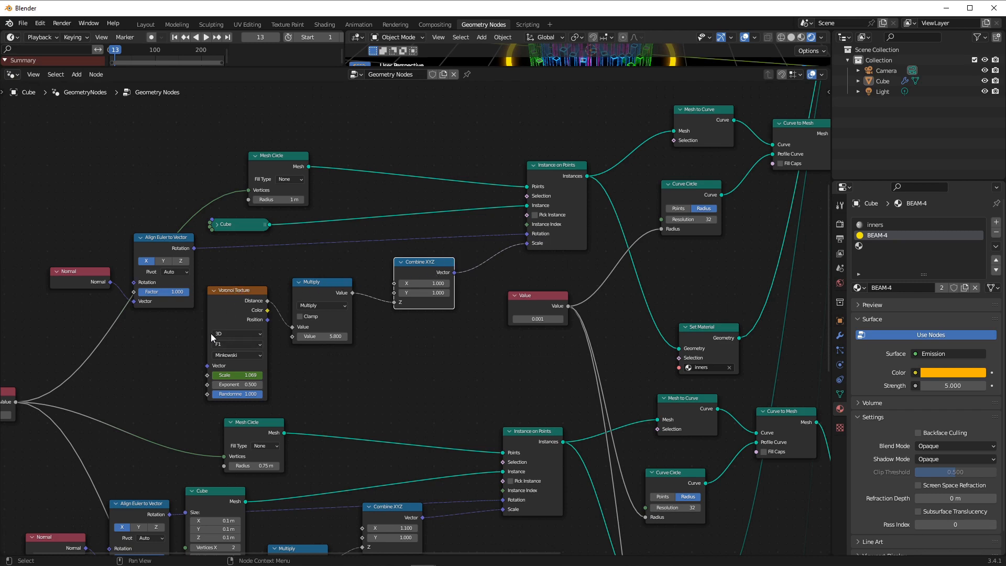
scroll(224, 356, up, 2)
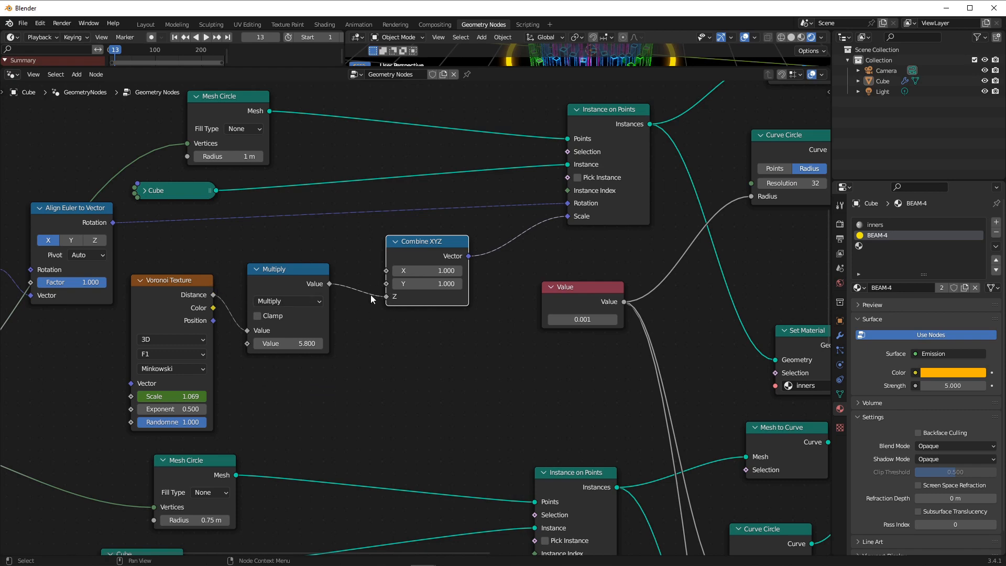
scroll(393, 296, down, 4)
middle_drag(574, 295, 255, 331)
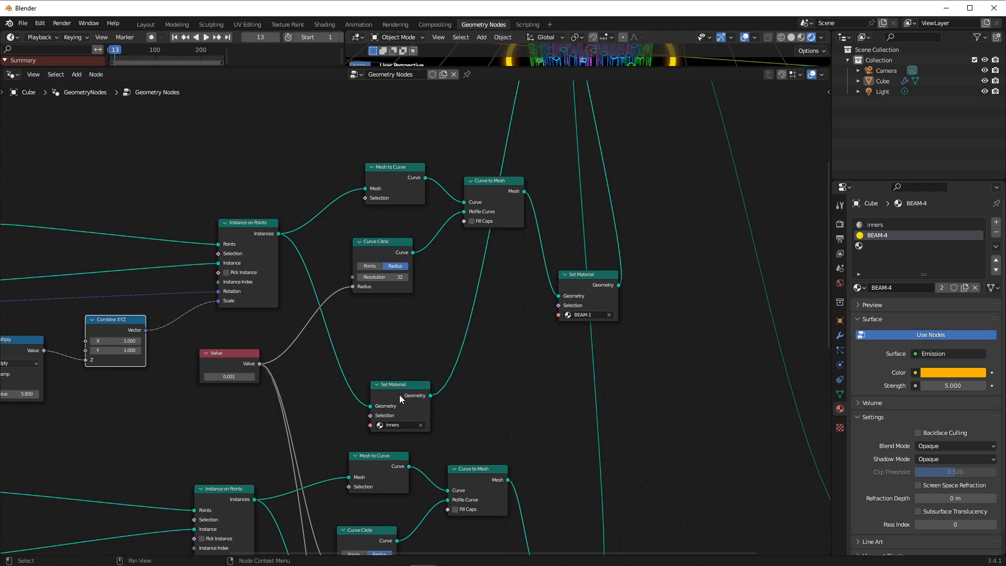
scroll(581, 83, up, 1)
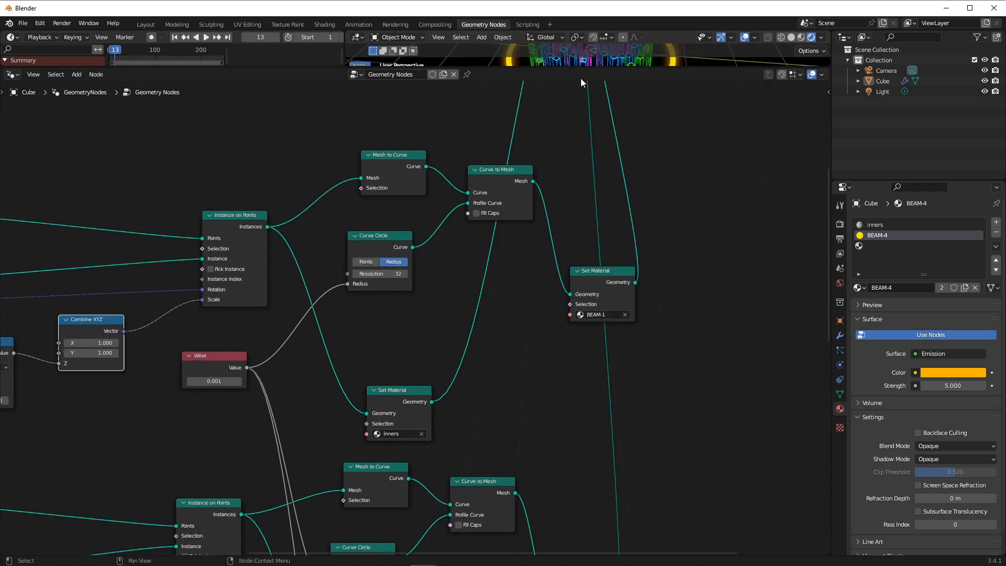
Enlarge the 3D viewport and set the render engine to Cycles with GPU Compute as the device.
drag(579, 67, 582, 222)
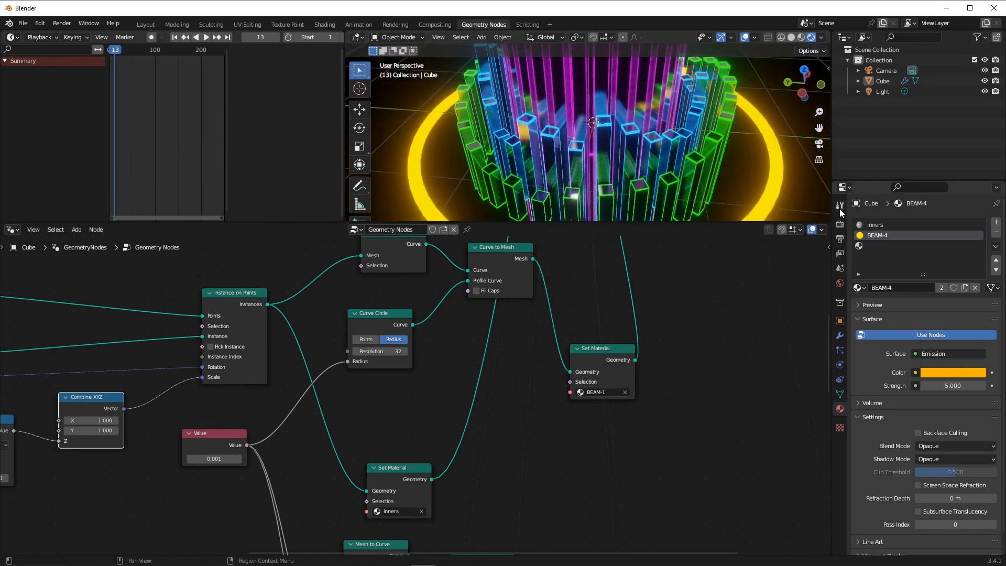
click(839, 223)
click(935, 223)
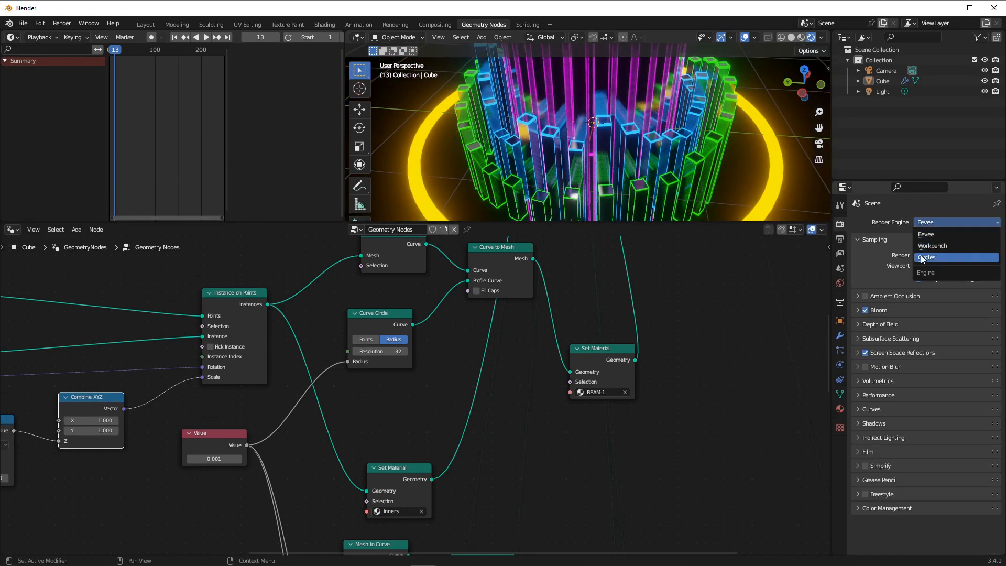
click(934, 257)
click(930, 248)
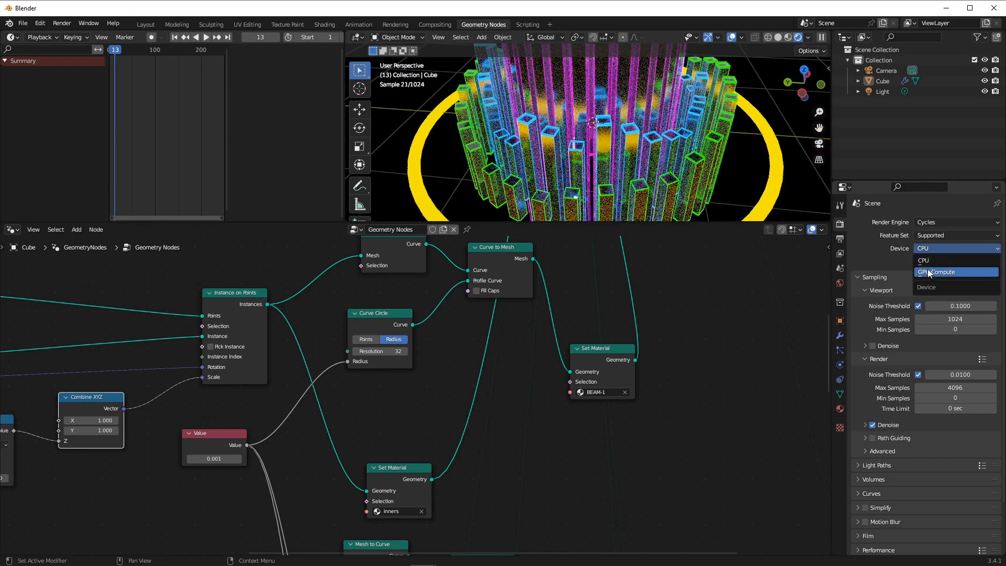
click(936, 272)
Set the Cycles Max Samples to 500 for the viewport and 200 for the render.
click(953, 307)
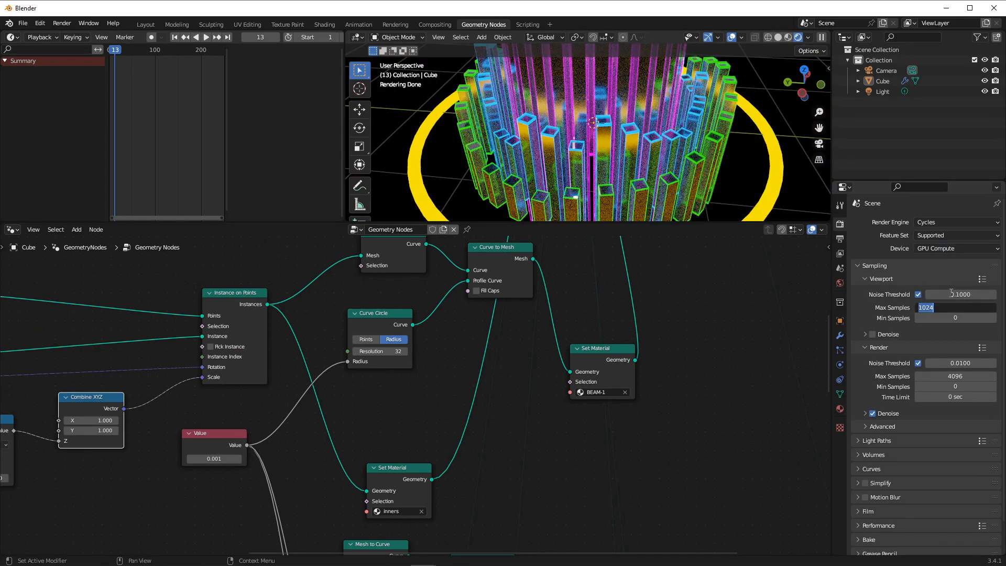
text(100)
key(BackSpace)
key(BackSpace)
key(BackSpace)
text(500)
click(960, 377)
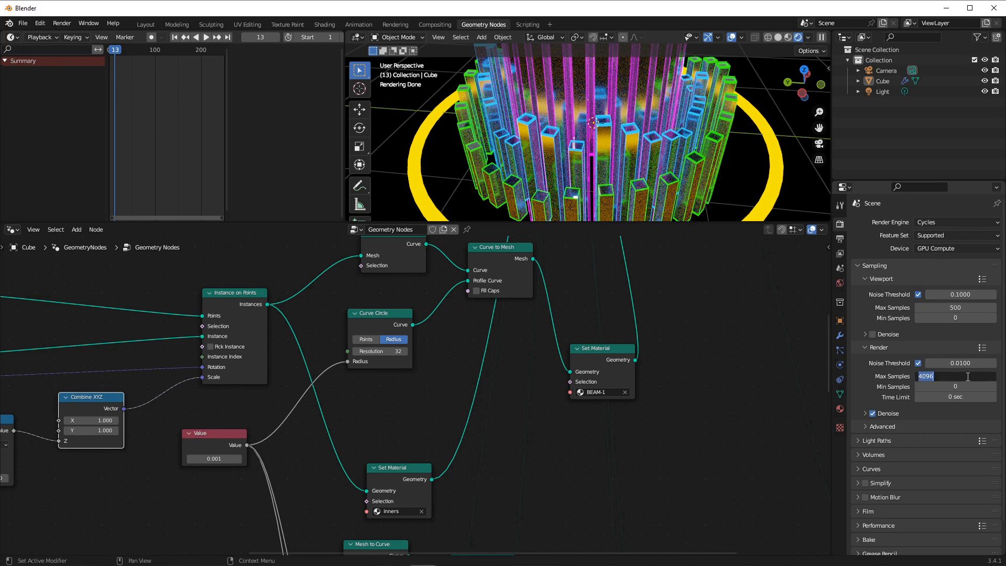
text(200)
key(Return)
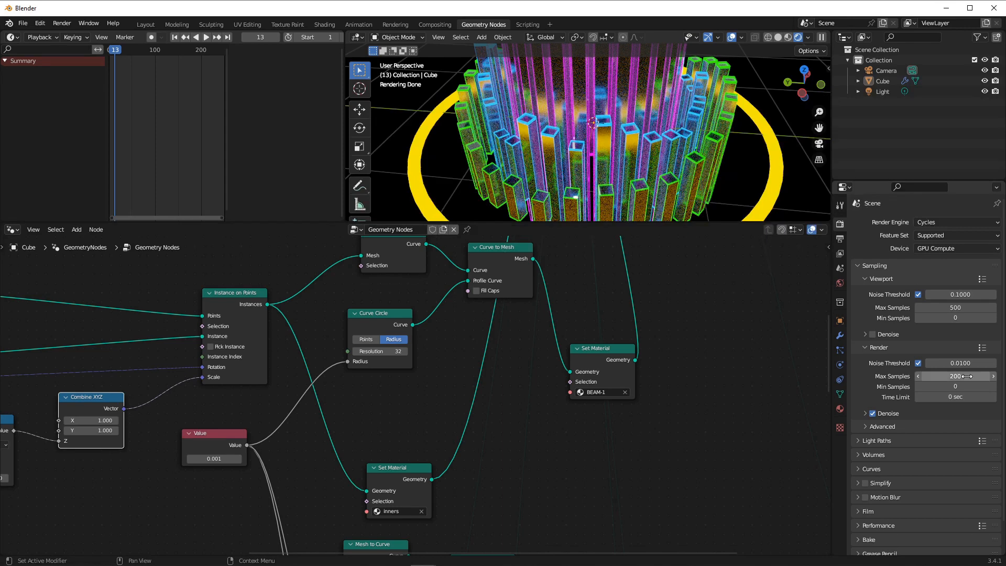
Render the current frame with Cycles, inspect the image and close the render window.
click(63, 24)
click(81, 35)
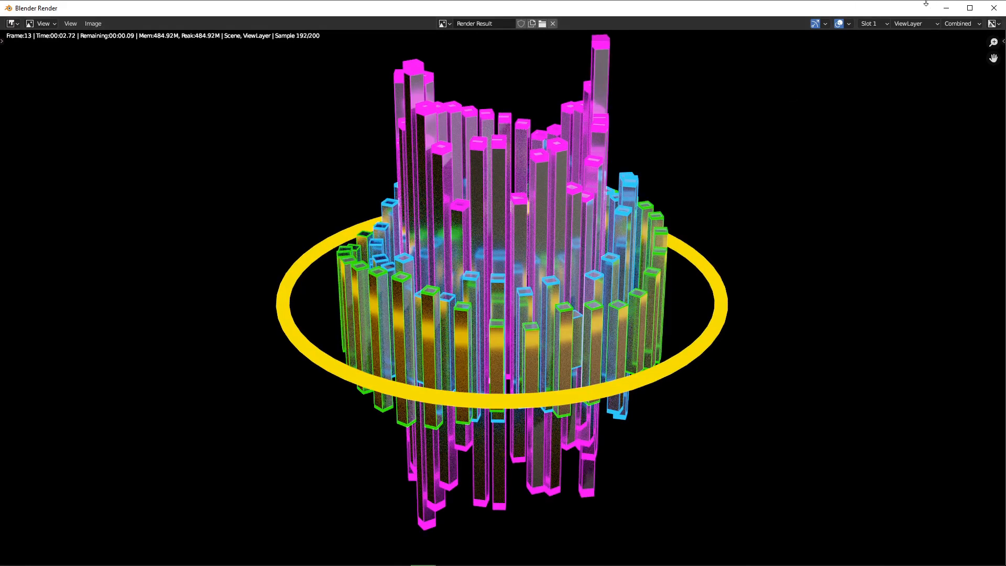
click(993, 8)
Switch the render engine to Eevee, render the same frame for comparison and close the render window.
click(959, 226)
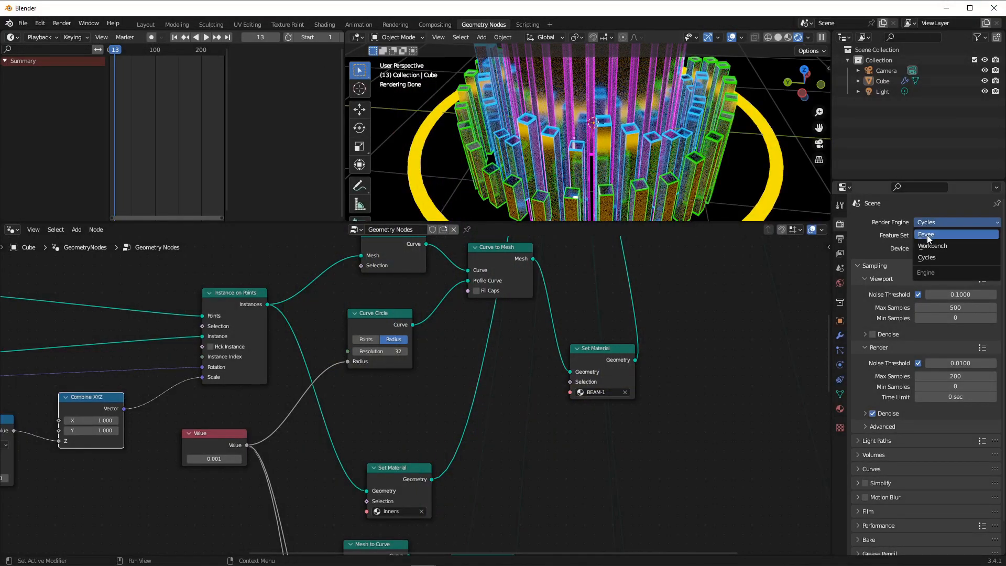
click(932, 234)
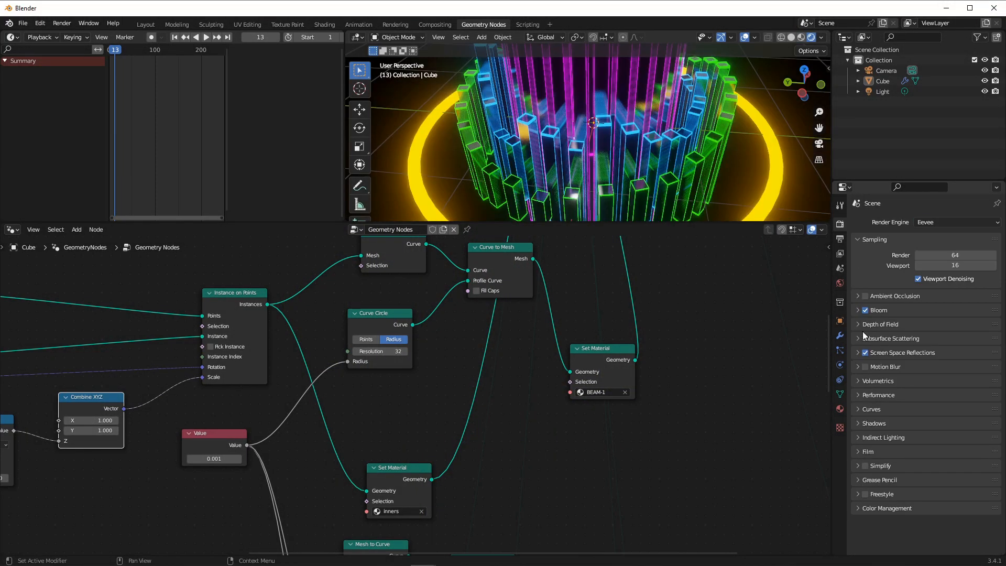
click(61, 23)
click(84, 35)
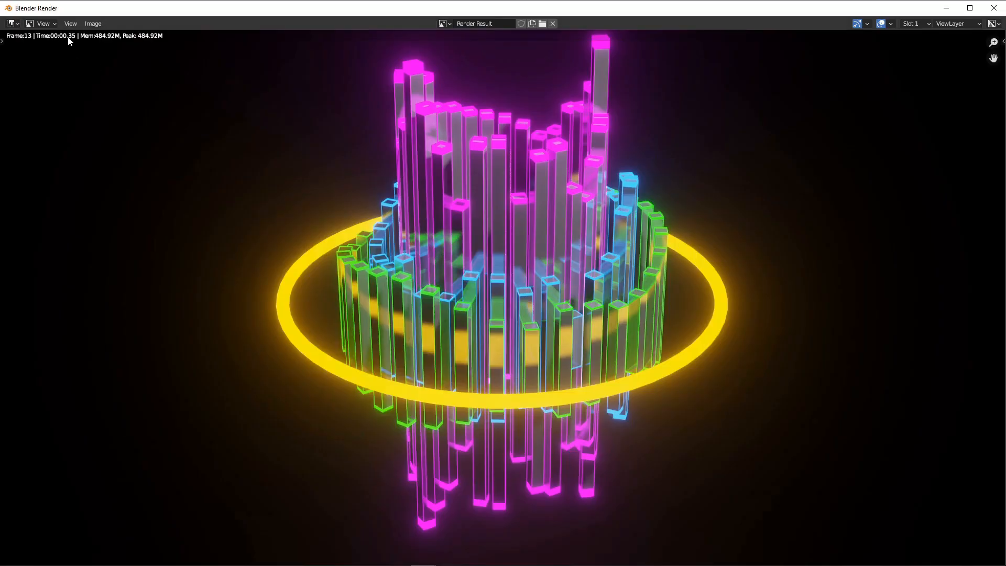
click(993, 8)
Enable compositing nodes for the scene and space the Composite node well apart from Render Layers.
click(427, 25)
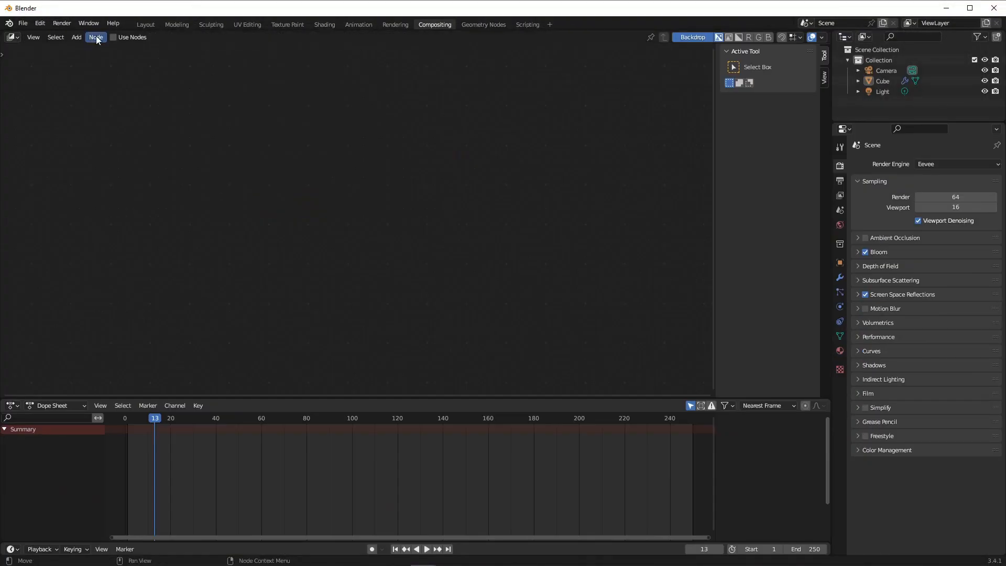
click(113, 37)
drag(293, 152, 219, 152)
click(422, 222)
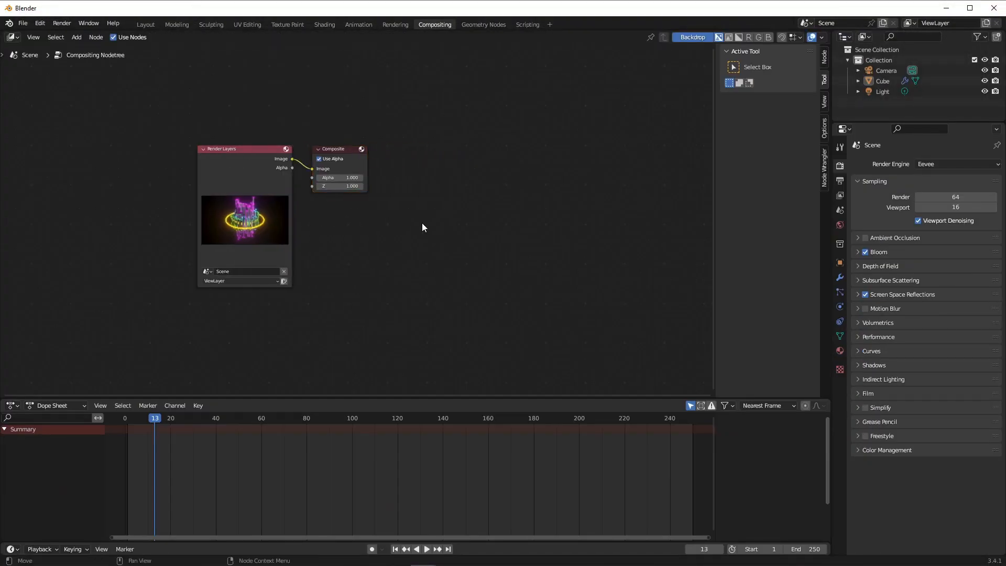
drag(332, 148, 503, 170)
click(444, 133)
Insert a Glare node between Render Layers and Composite, set to Fog Glow with a Mix of 0.3.
key(shift+a)
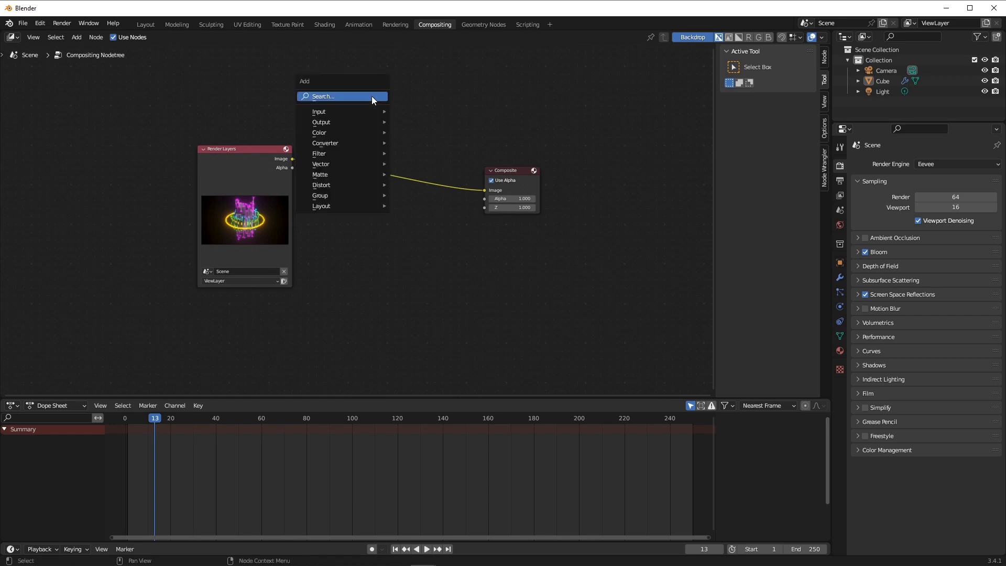
text(GLARE)
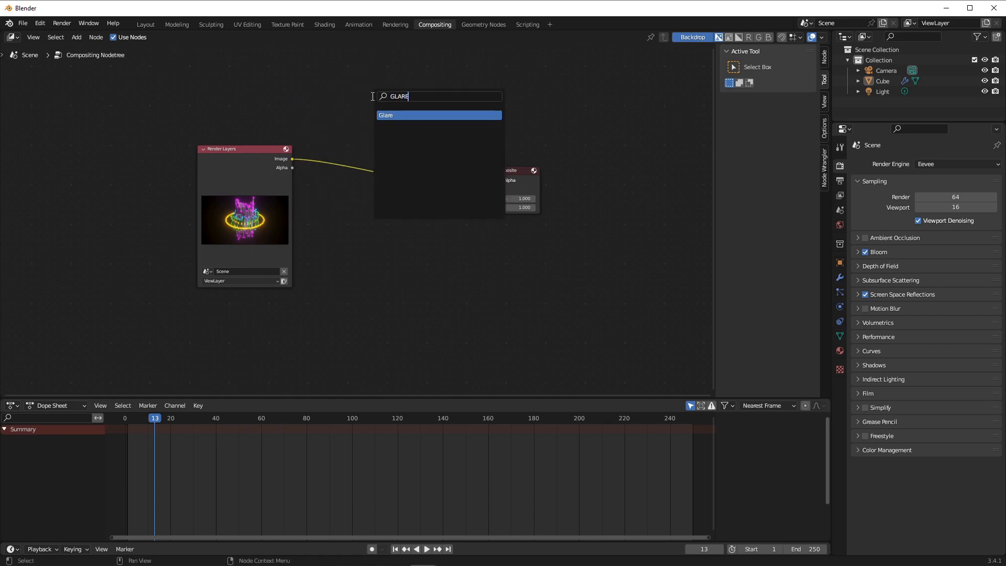
key(Return)
click(352, 181)
click(361, 178)
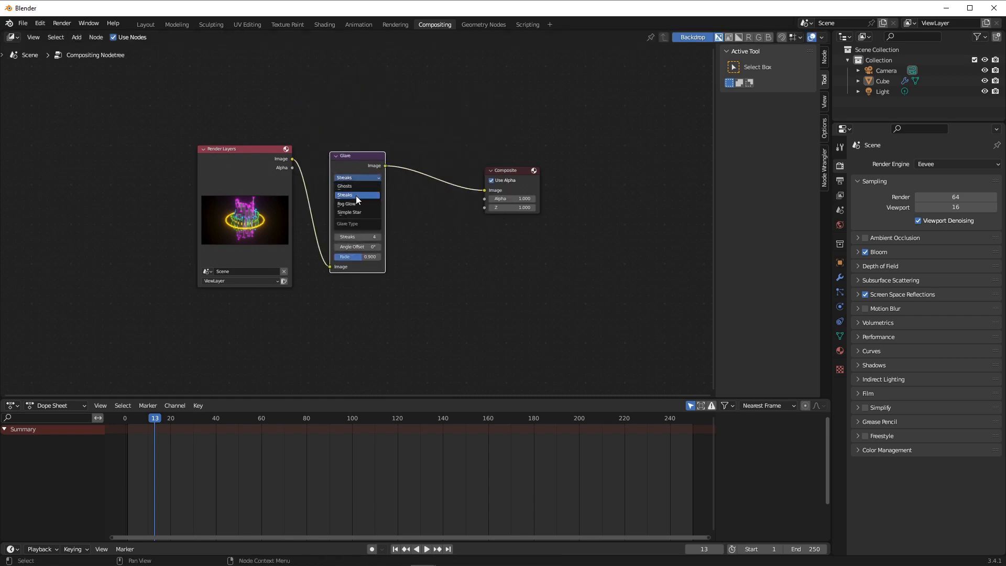
click(355, 204)
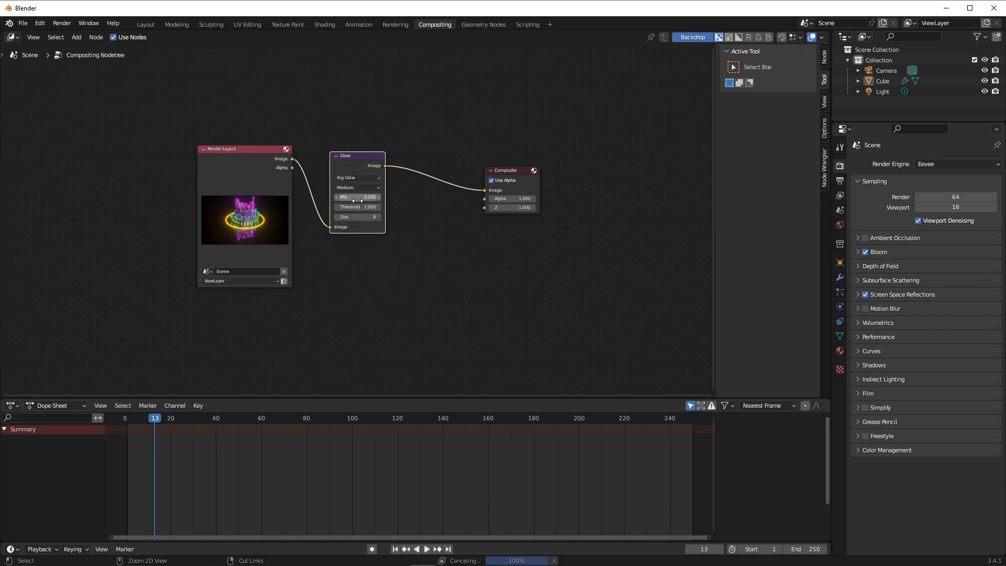
scroll(432, 229, up, 1)
scroll(432, 225, up, 1)
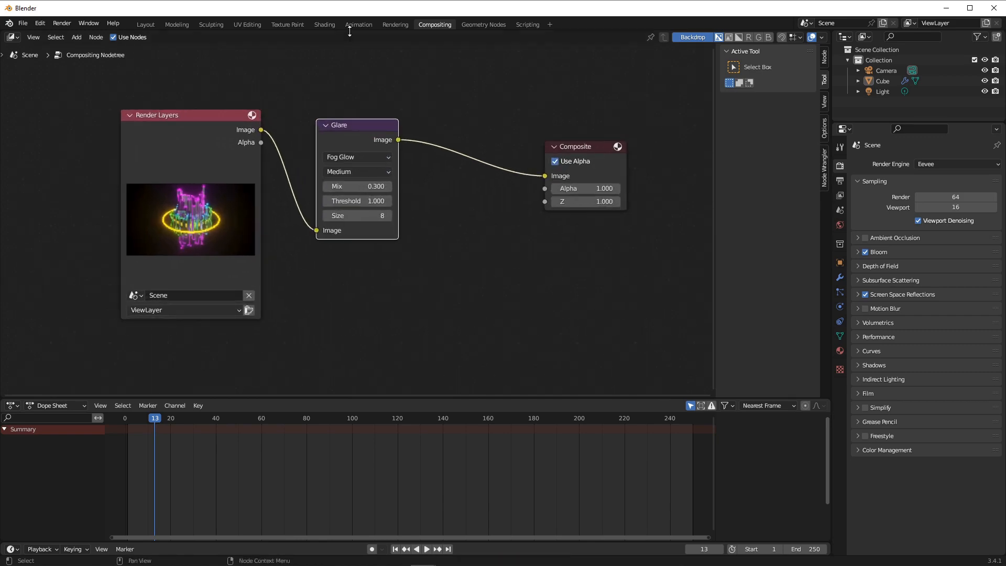
Switch the render engine back to Cycles for the composited glare.
click(69, 24)
click(145, 45)
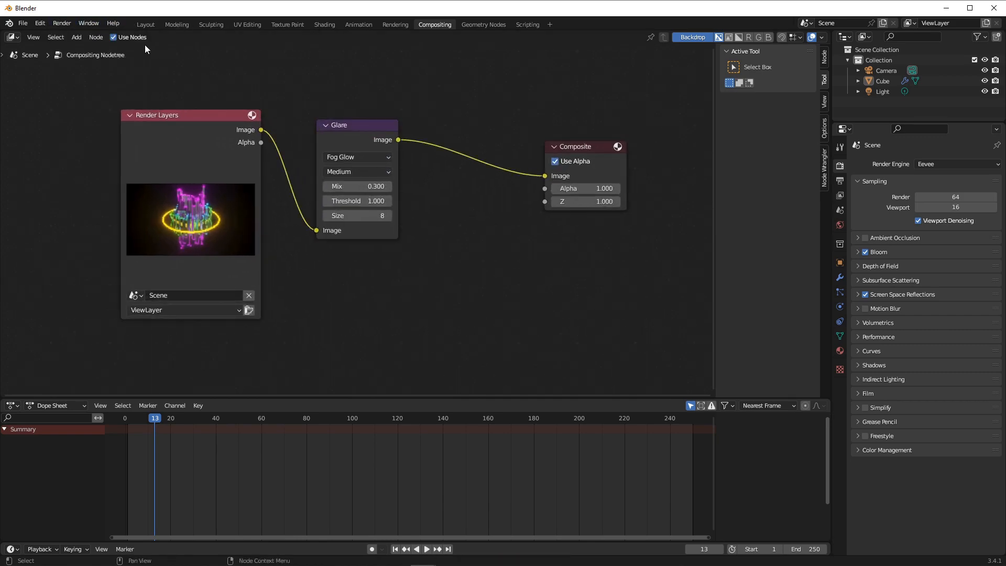
click(60, 24)
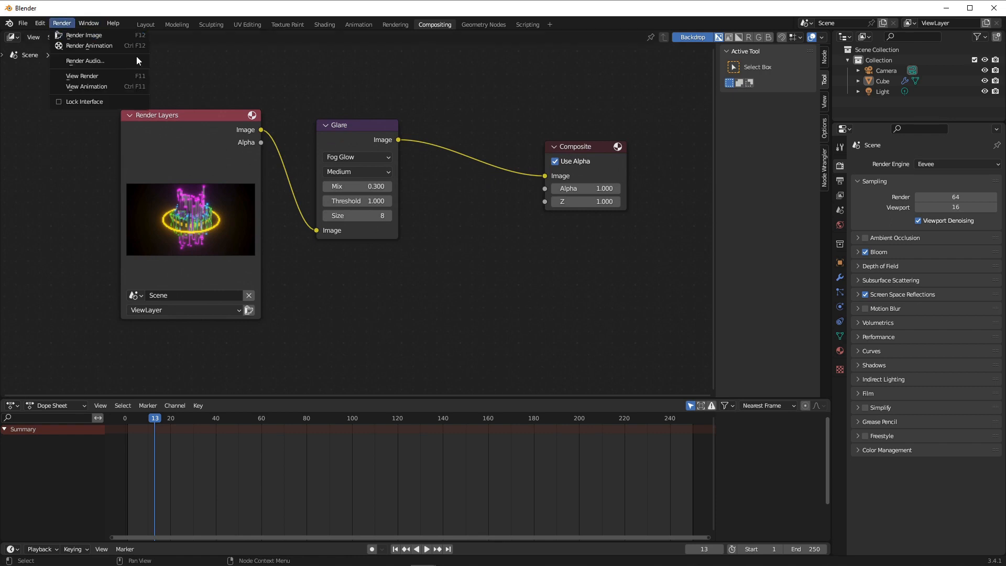
click(936, 165)
click(927, 199)
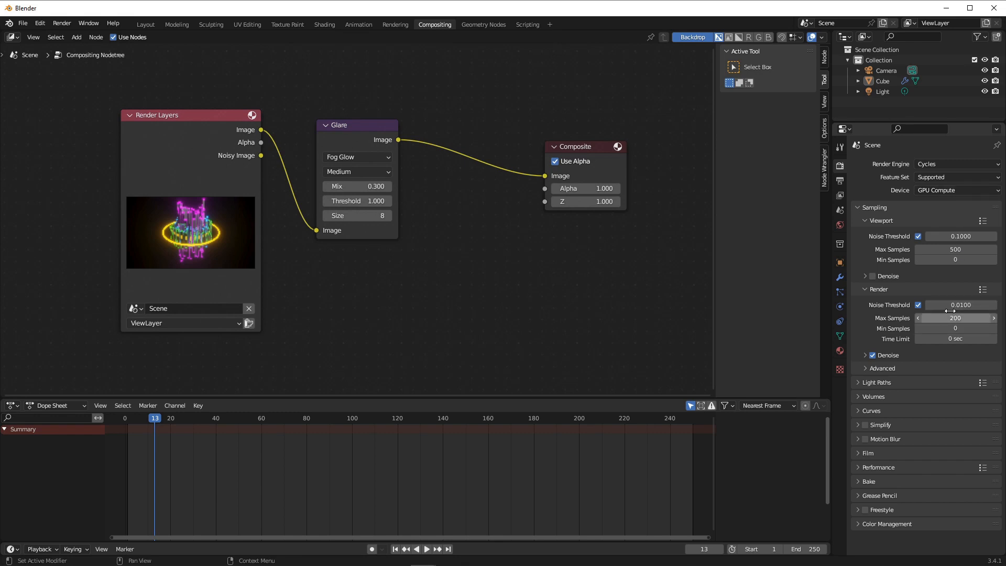
Render the current frame in Cycles with the compositor glare and close the render window.
click(62, 24)
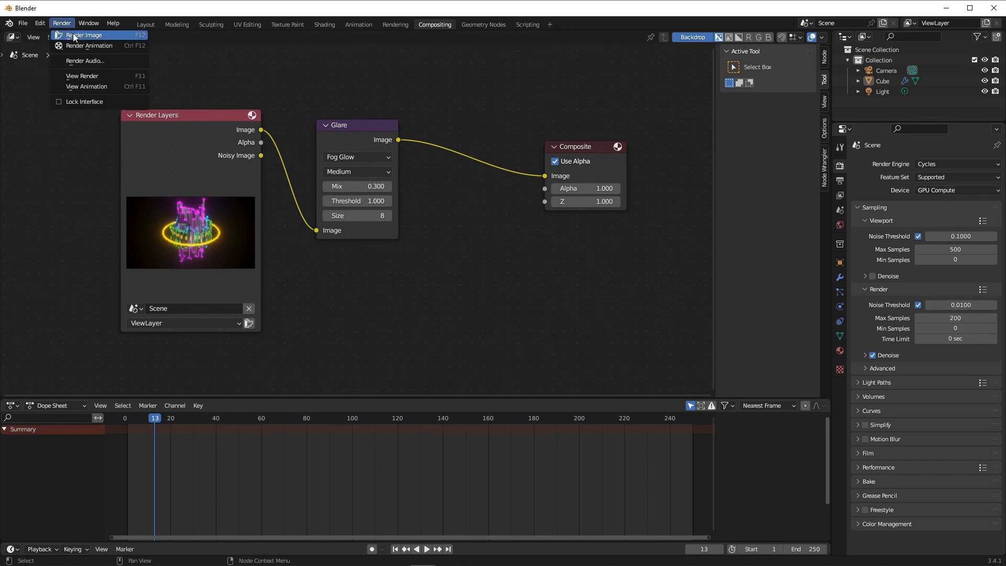
click(74, 35)
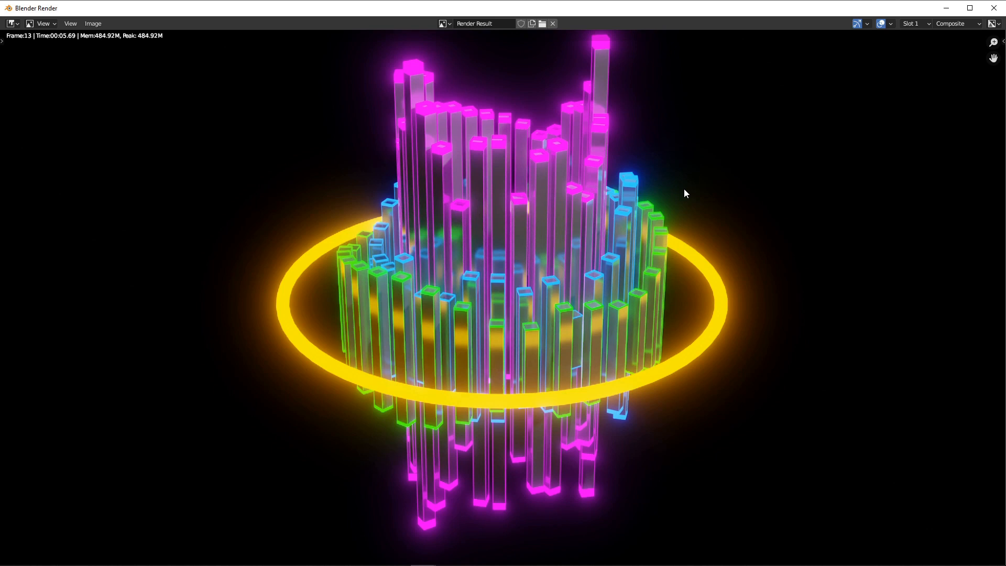
click(993, 7)
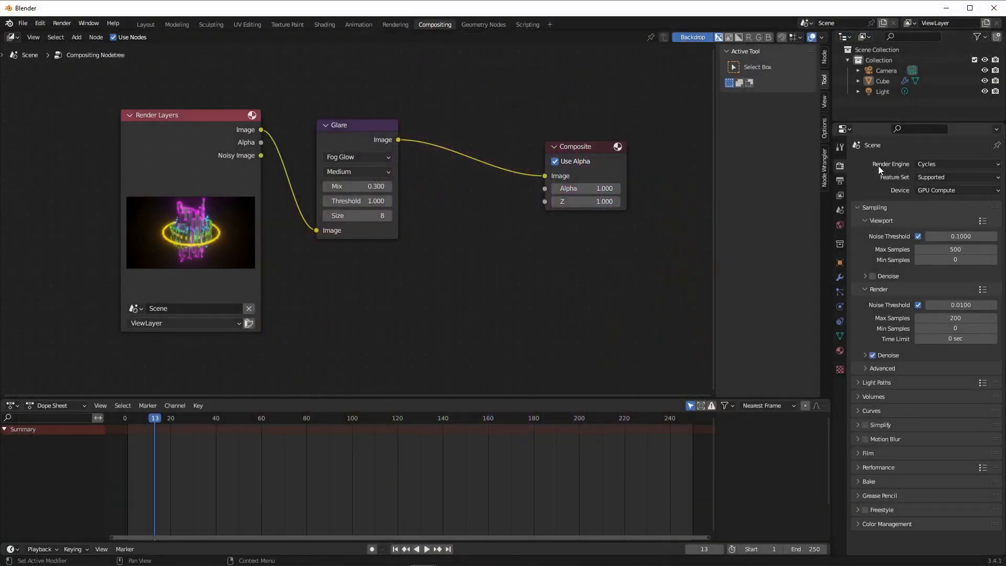
Switch the render engine to Eevee and set the output file to visualiser-001 in C:\tmp.
click(934, 168)
click(929, 177)
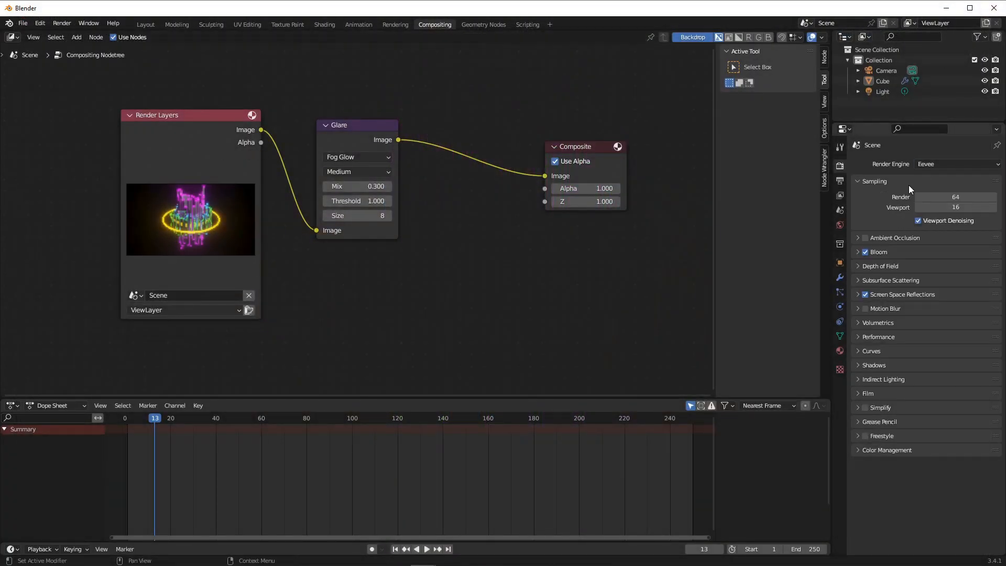
click(840, 180)
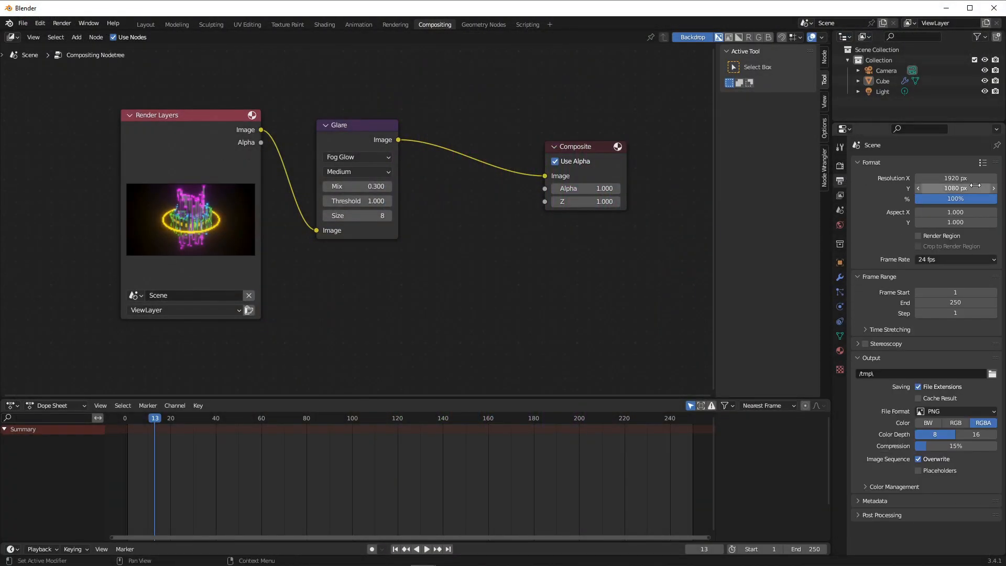
click(990, 374)
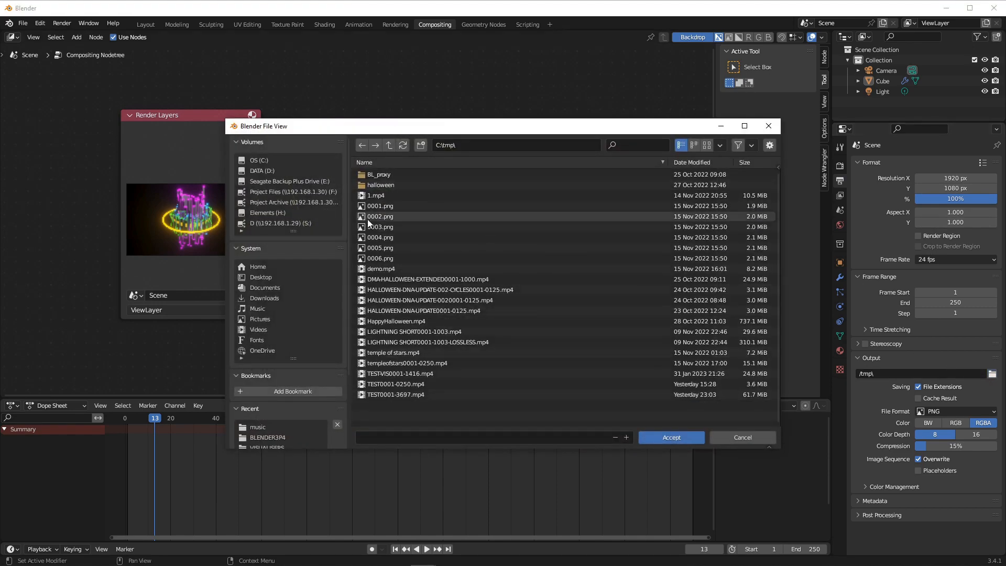
click(435, 436)
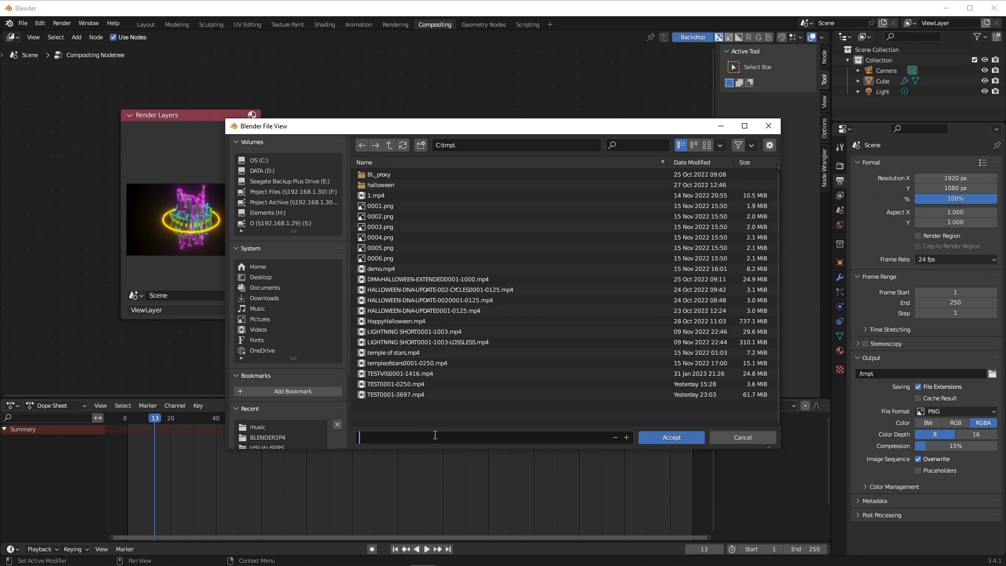
text(visualiser-001)
key(Return)
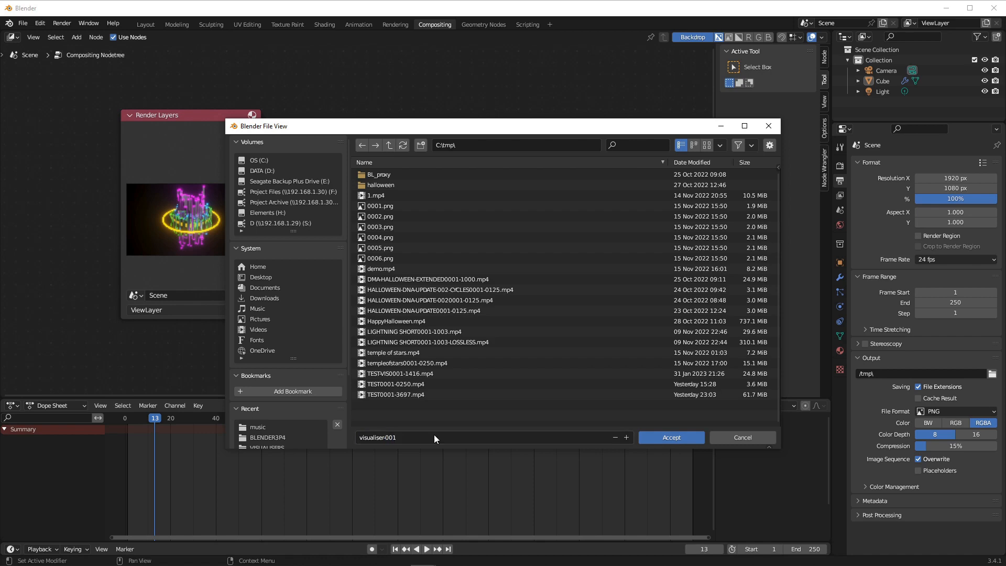
click(681, 438)
Set the output file format to FFmpeg Video with an MPEG-4 container.
click(951, 410)
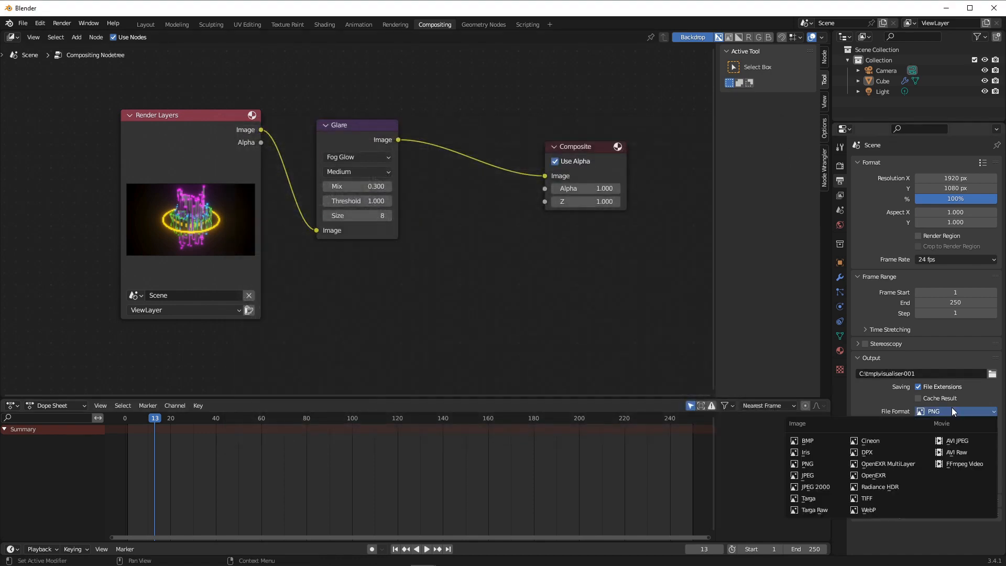
click(959, 464)
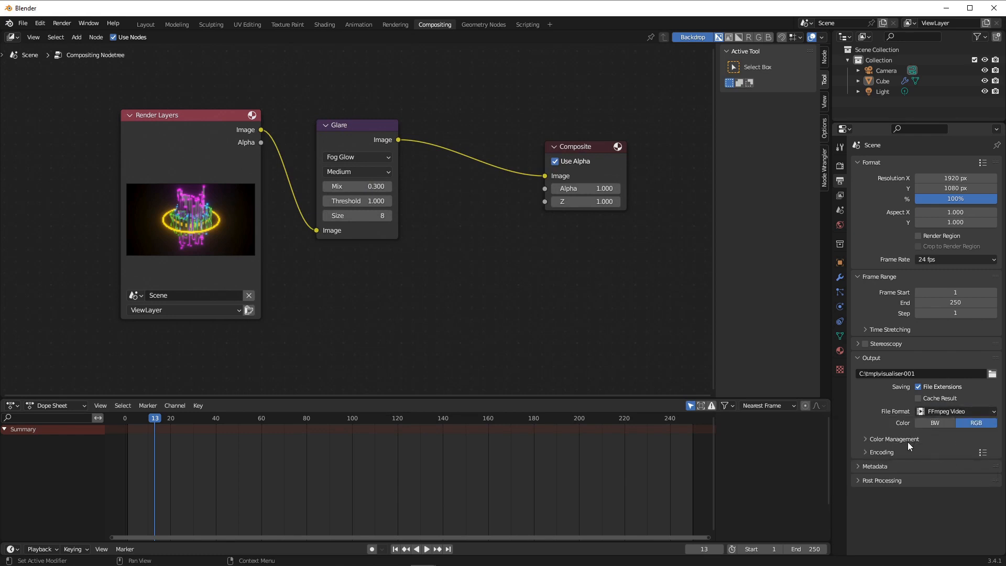
click(897, 452)
click(938, 463)
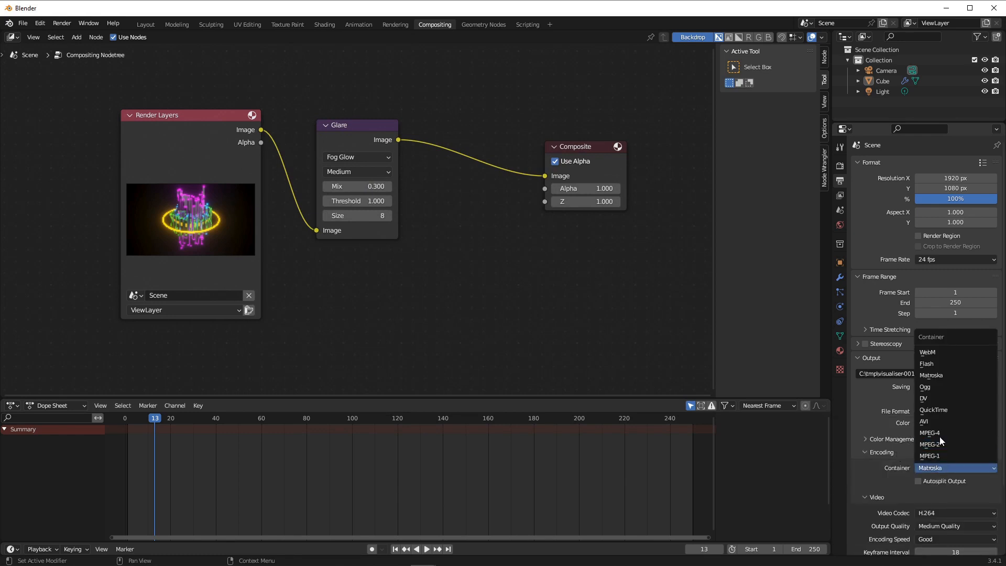
click(935, 431)
scroll(903, 449, down, 2)
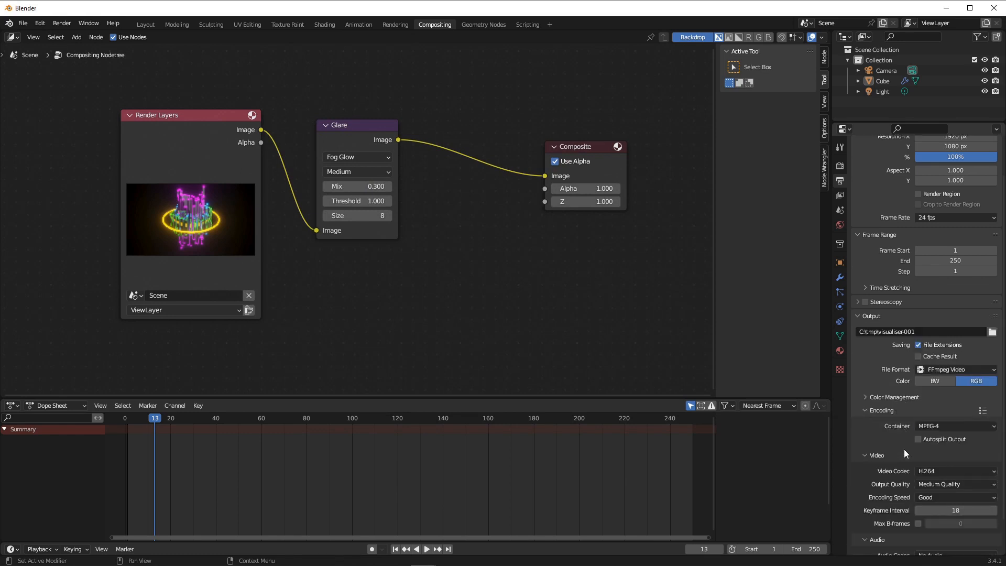
Set the video output quality to Perceptually Lossless and the audio codec to MP3.
click(938, 484)
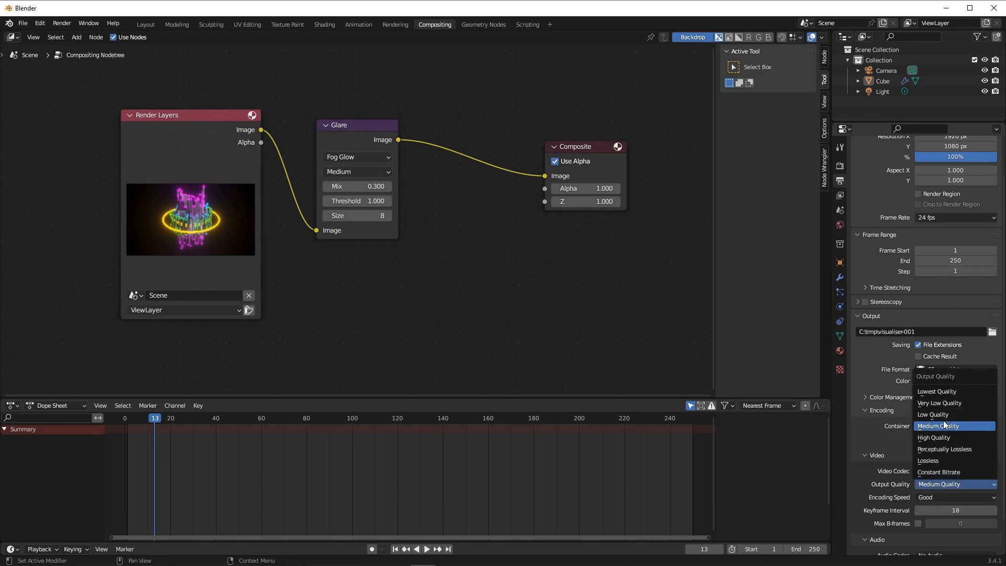
click(945, 450)
scroll(890, 446, down, 2)
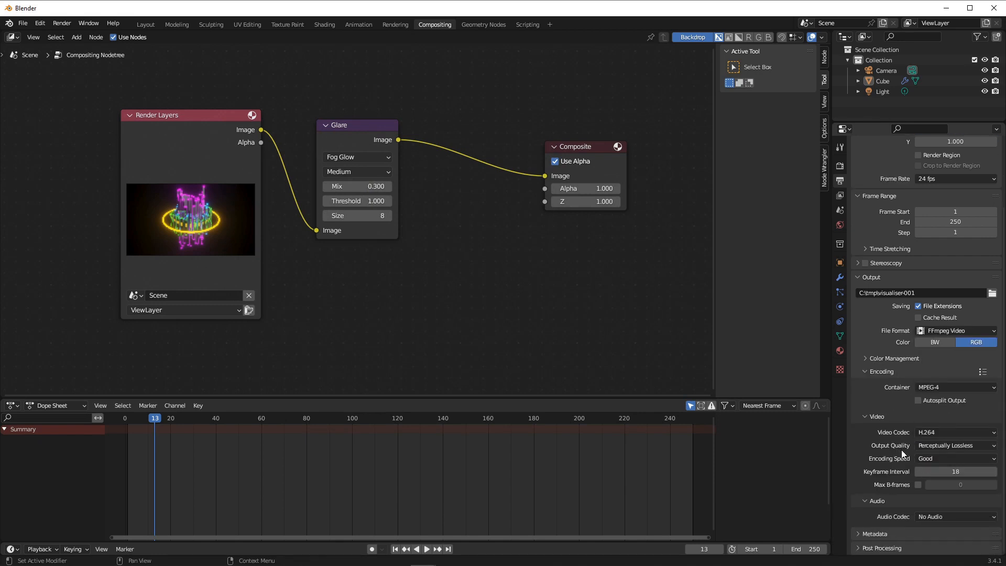
click(926, 515)
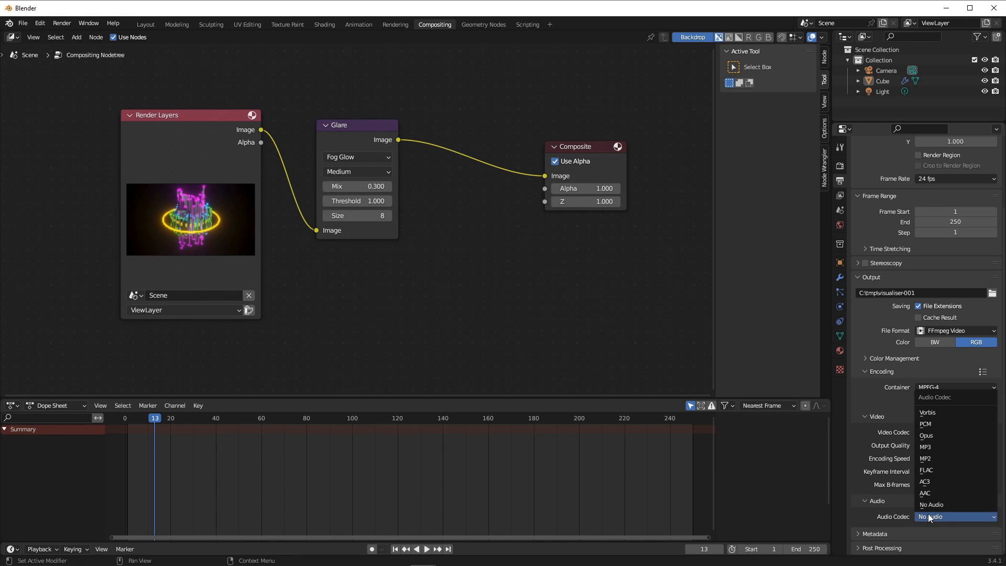
click(934, 447)
scroll(909, 454, down, 3)
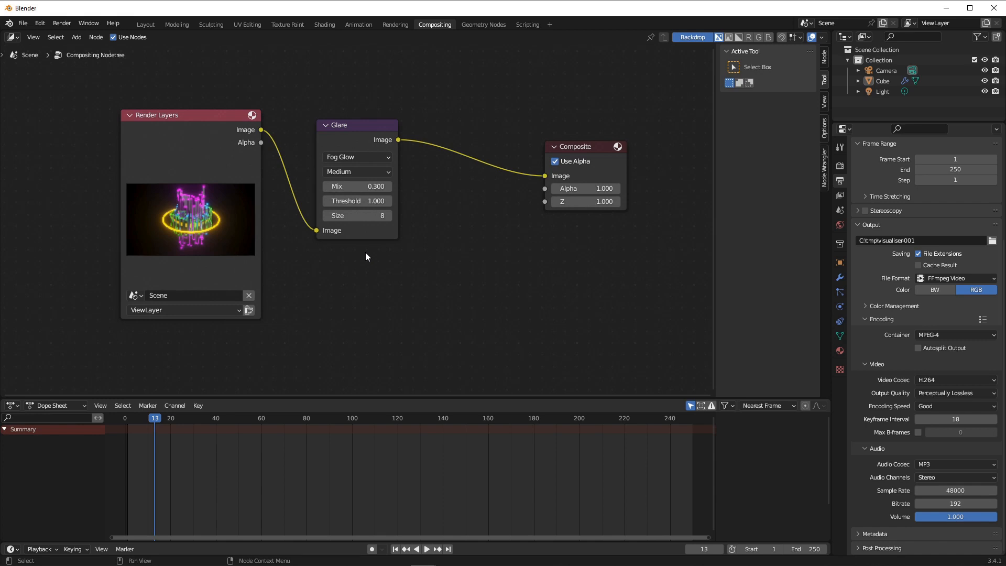
Return to the Layout workspace and change the Graph Editor area below the viewport to the Video Sequencer.
click(151, 27)
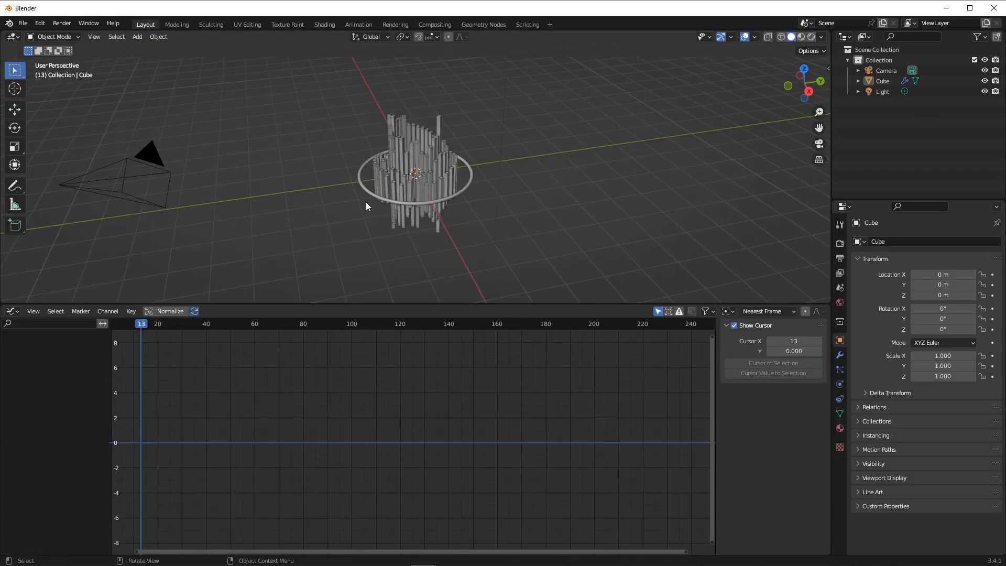
scroll(550, 367, down, 5)
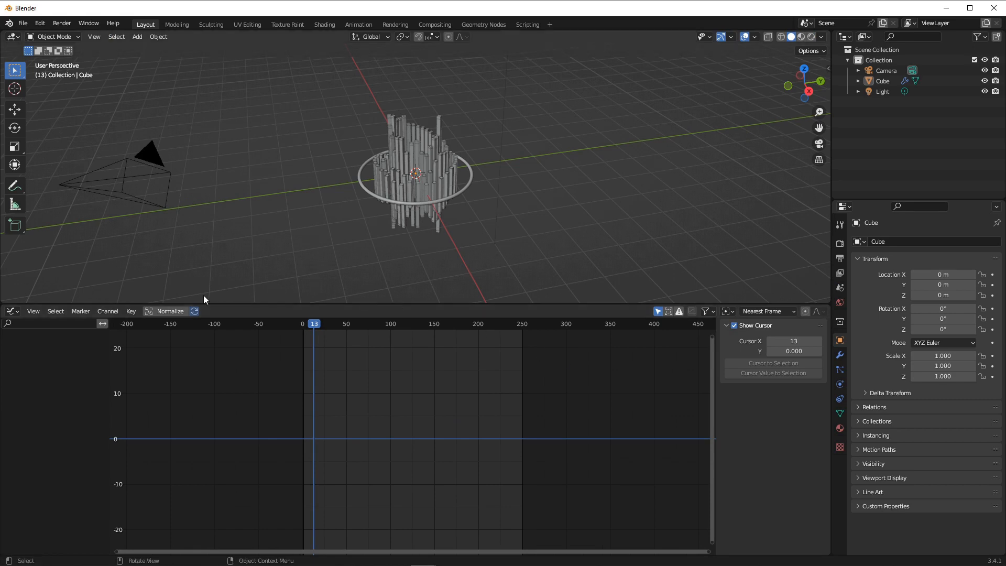
click(11, 310)
click(12, 311)
click(140, 351)
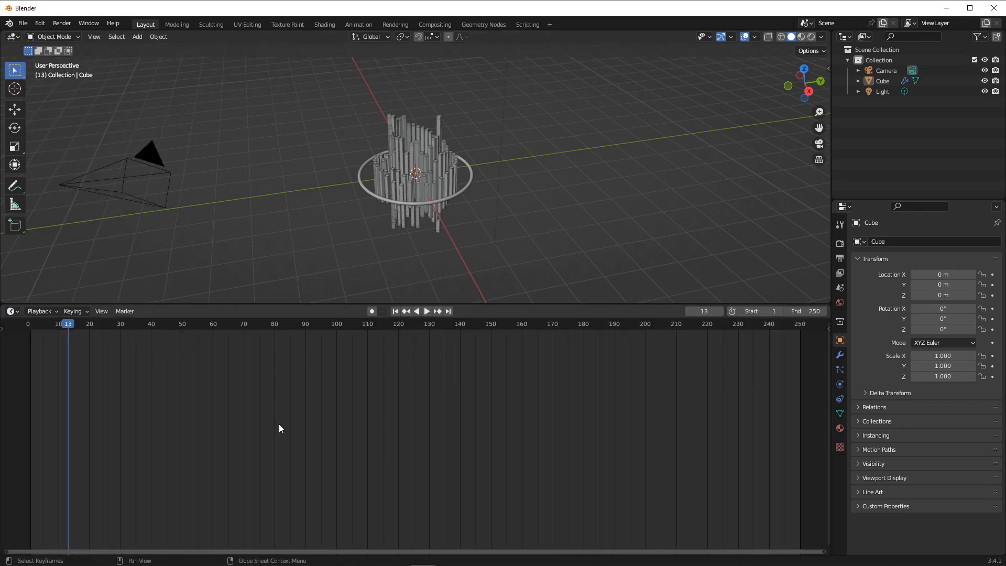
ctrl+scroll(257, 416, right, 1)
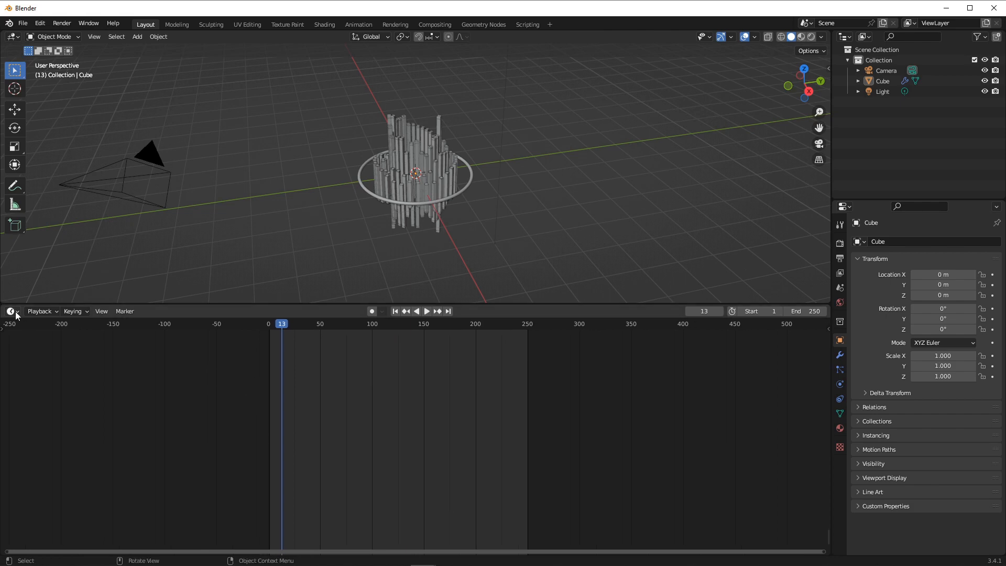
click(11, 311)
click(44, 422)
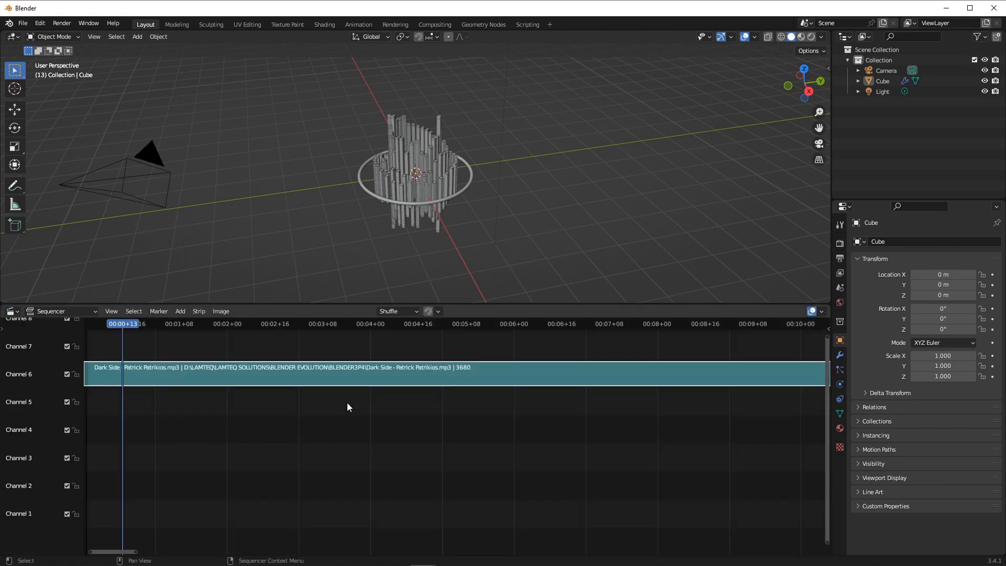
Set the scene's end frame to 2.75*24*60, and reduce it to 3702 to match the end of the audio strip.
ctrl+scroll(347, 402, left, 8)
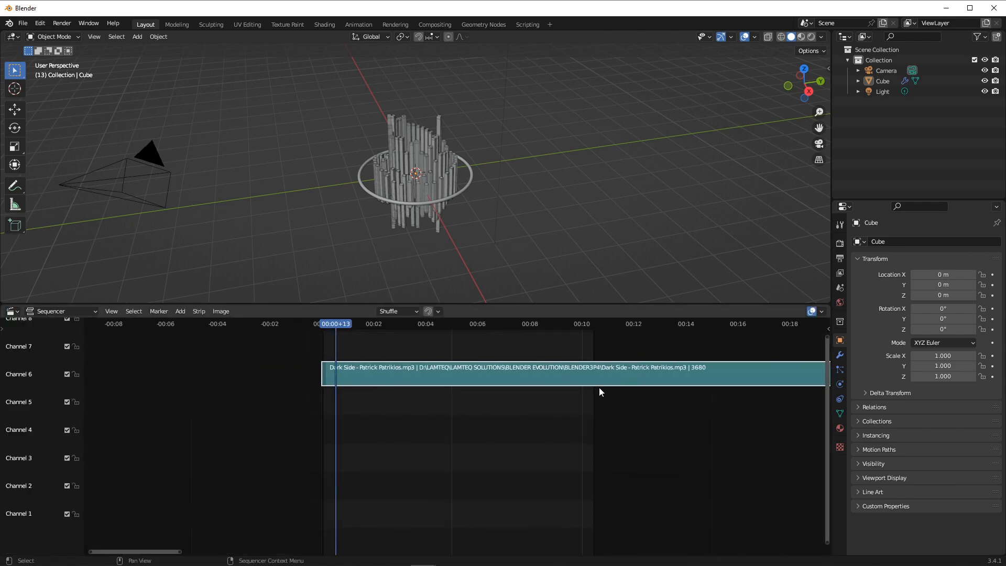
ctrl+scroll(613, 396, left, 4)
scroll(459, 427, down, 5)
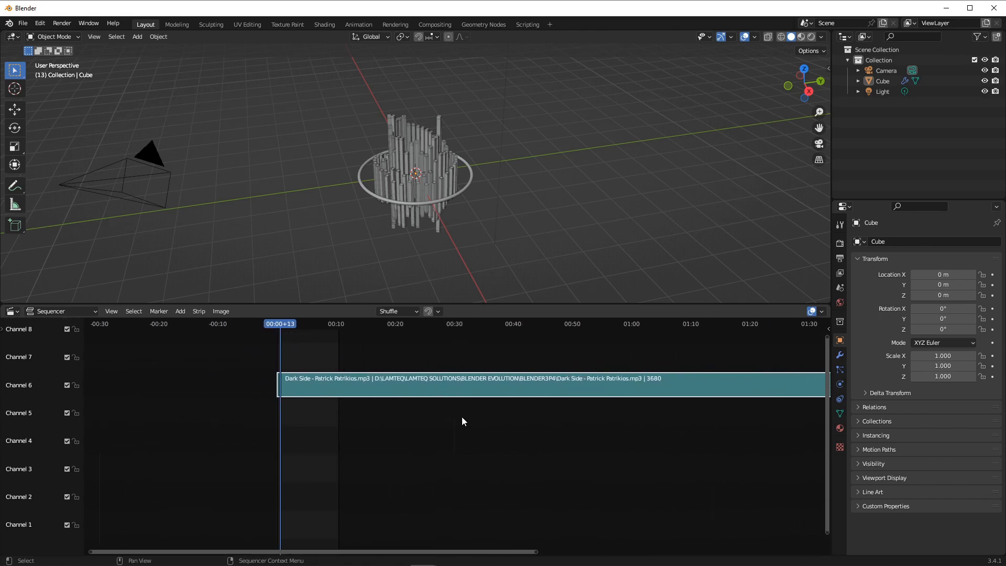
scroll(461, 419, down, 4)
scroll(512, 416, up, 1)
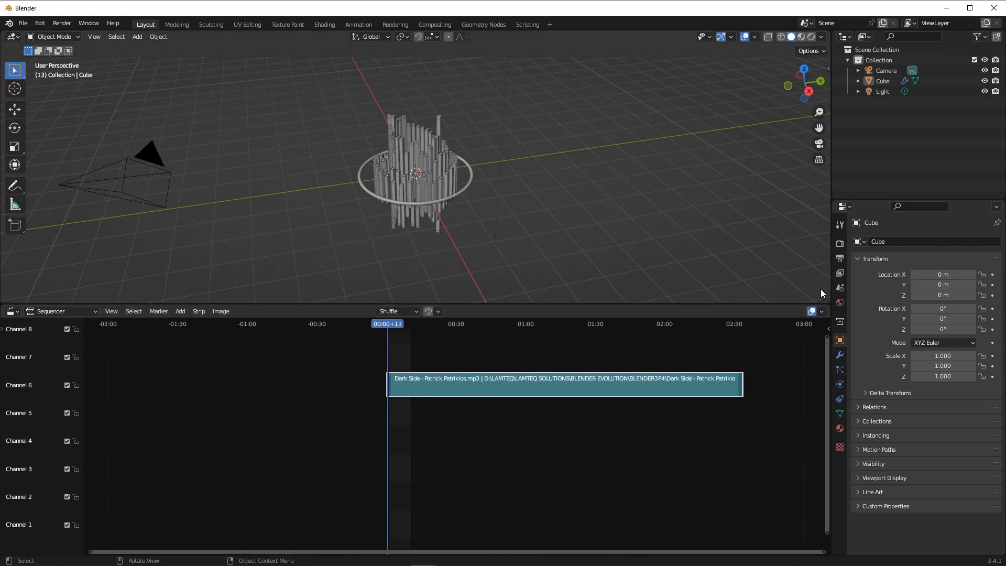
click(840, 259)
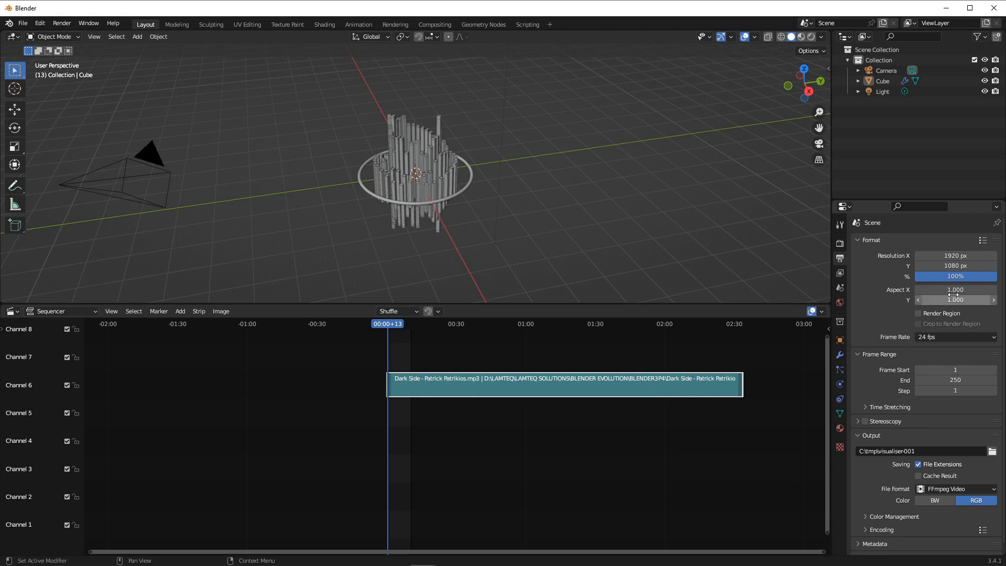
click(955, 378)
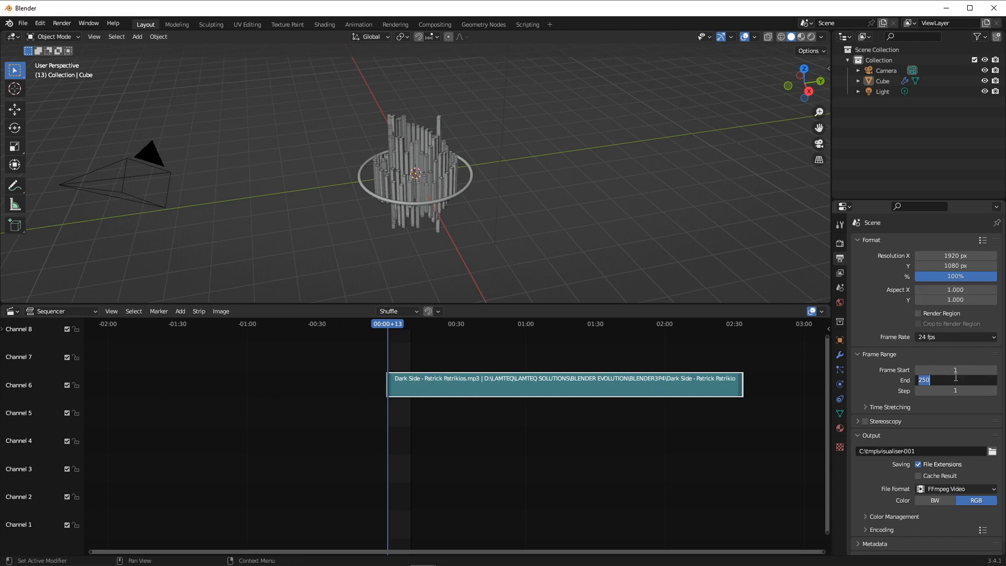
text(2.75*24*60)
key(Return)
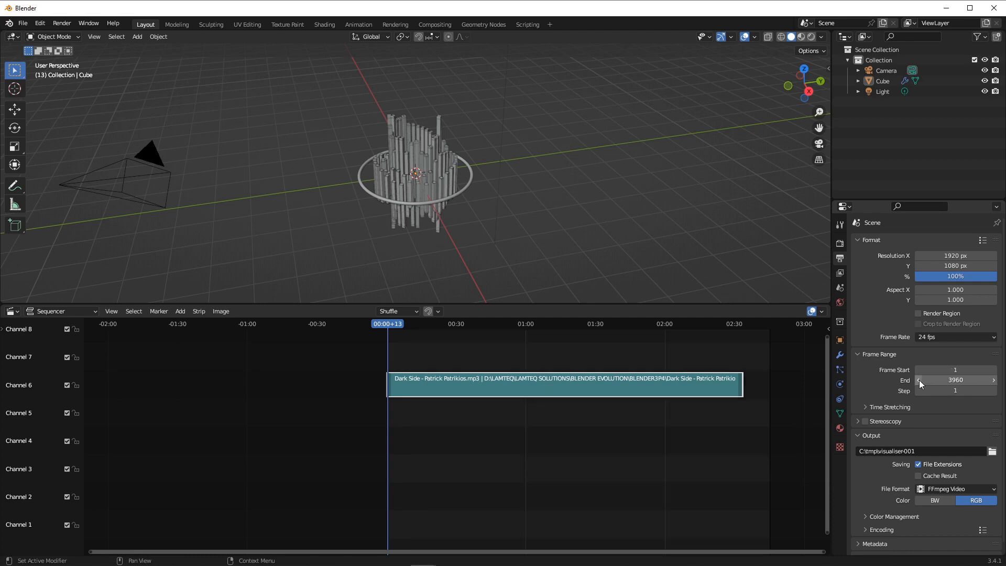
drag(953, 380, 816, 380)
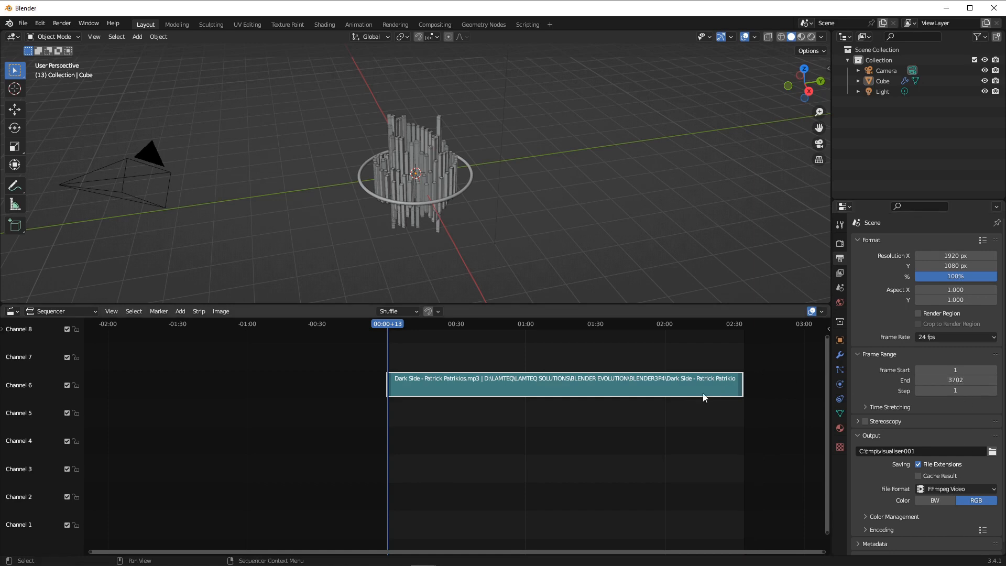
middle_drag(438, 257, 409, 193)
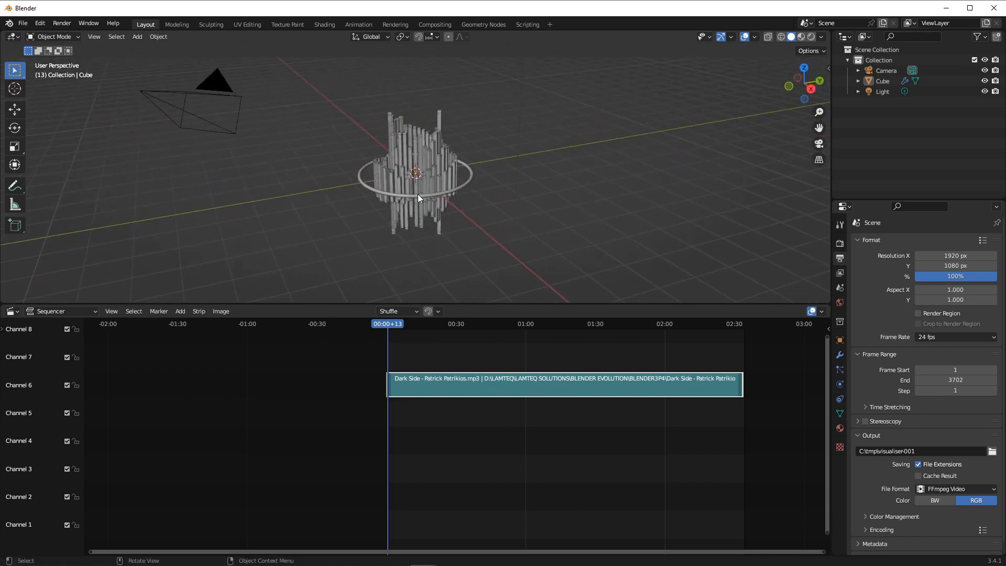